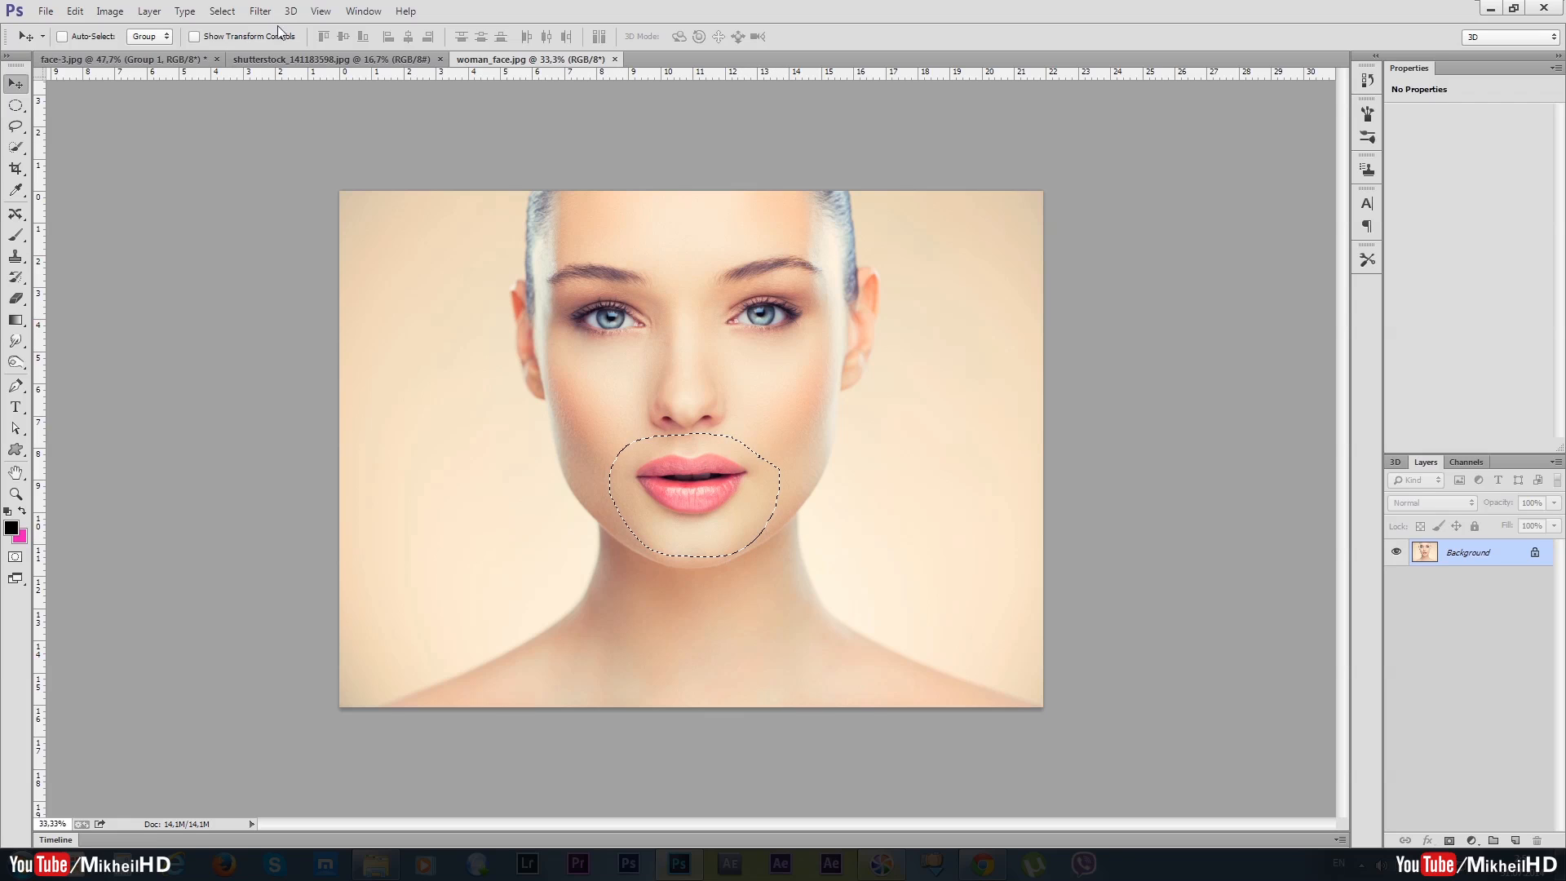
# Step: Compare the retouched face in face-3.jpg with the original by toggling the visibility of Layer 2 and Layer 1, also checking woman_face.jpg
pyautogui.click(122, 59)
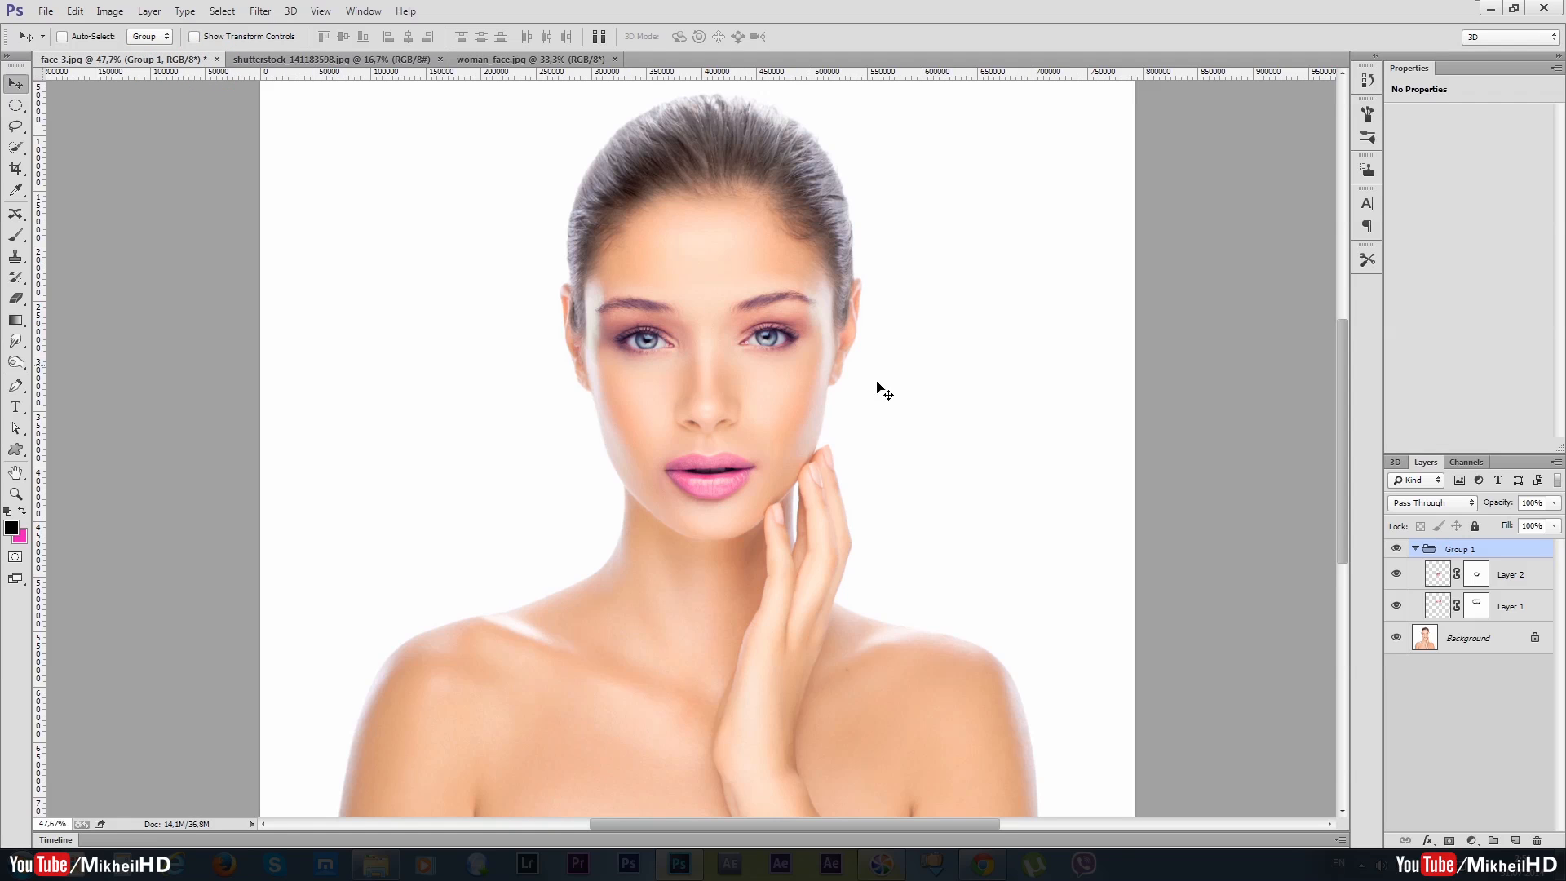
pyautogui.click(1396, 575)
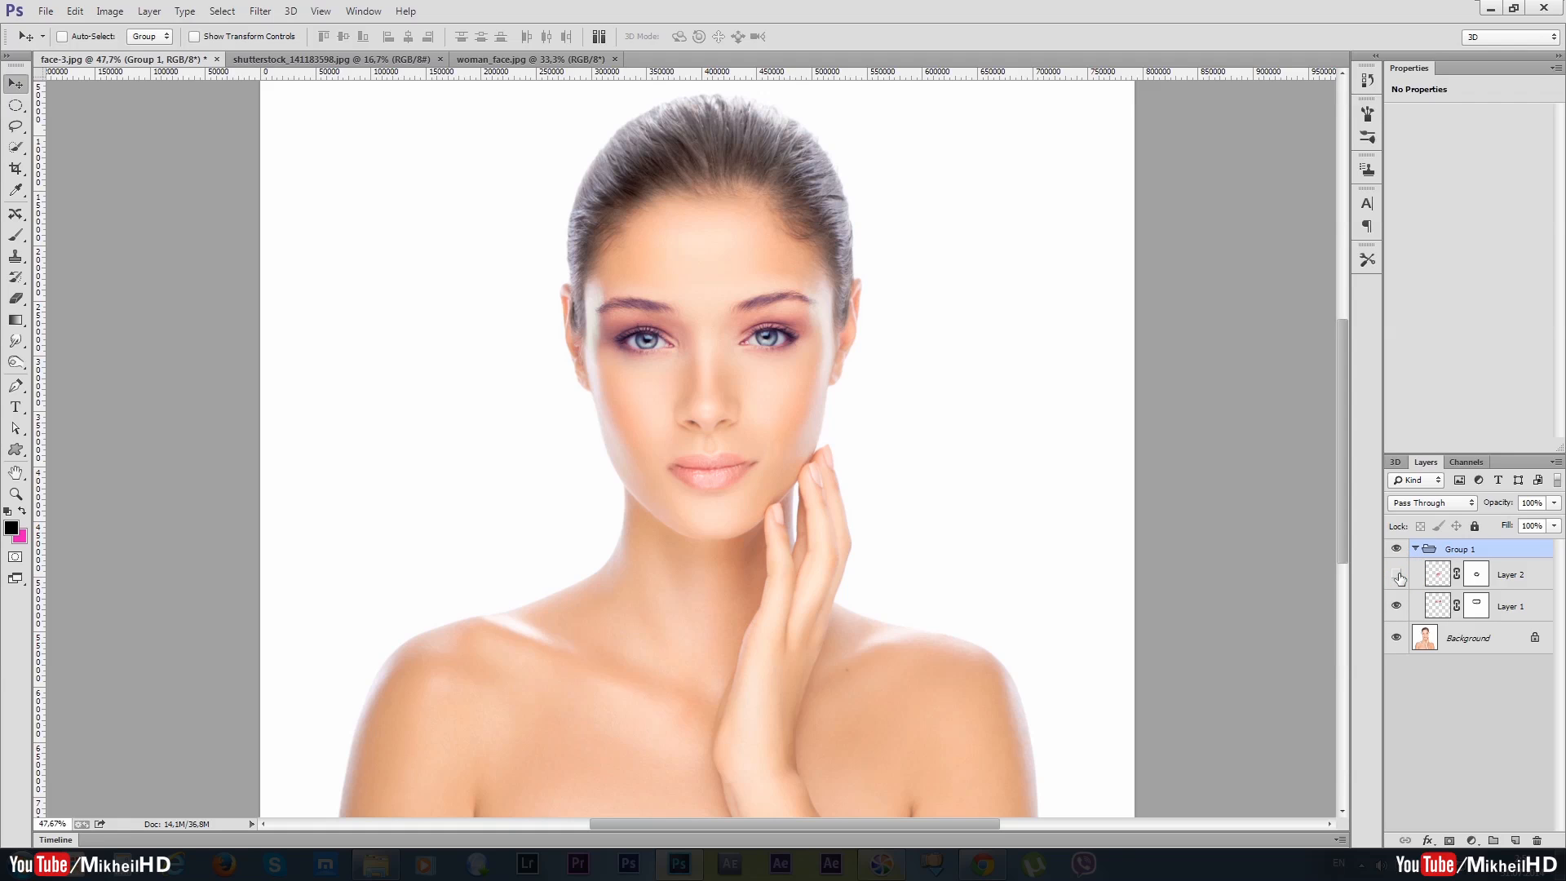
pyautogui.click(1397, 575)
pyautogui.click(1396, 605)
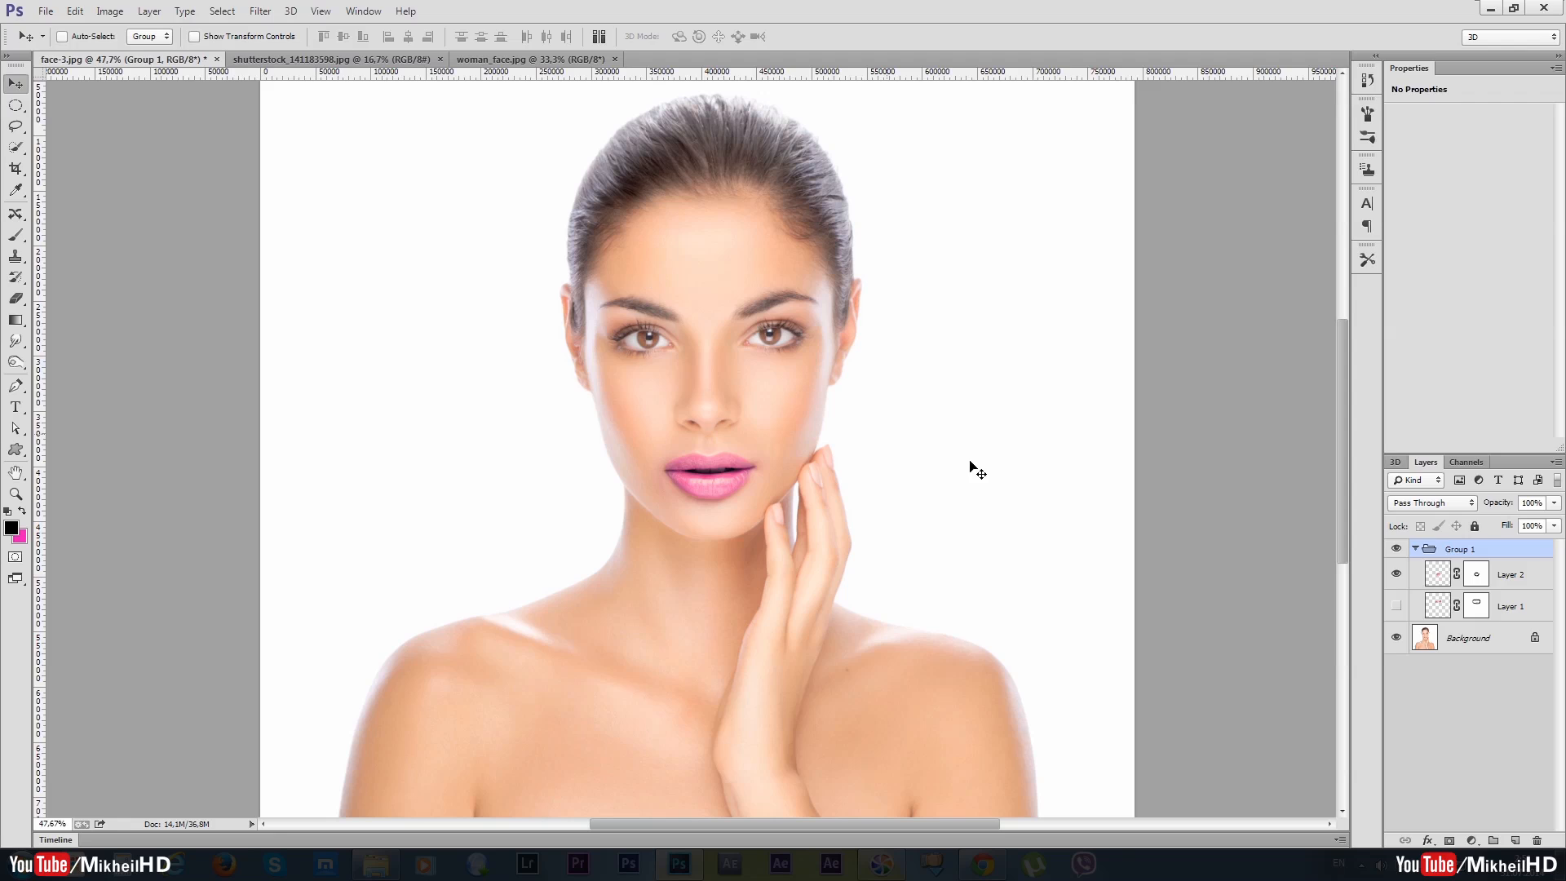
pyautogui.click(1398, 578)
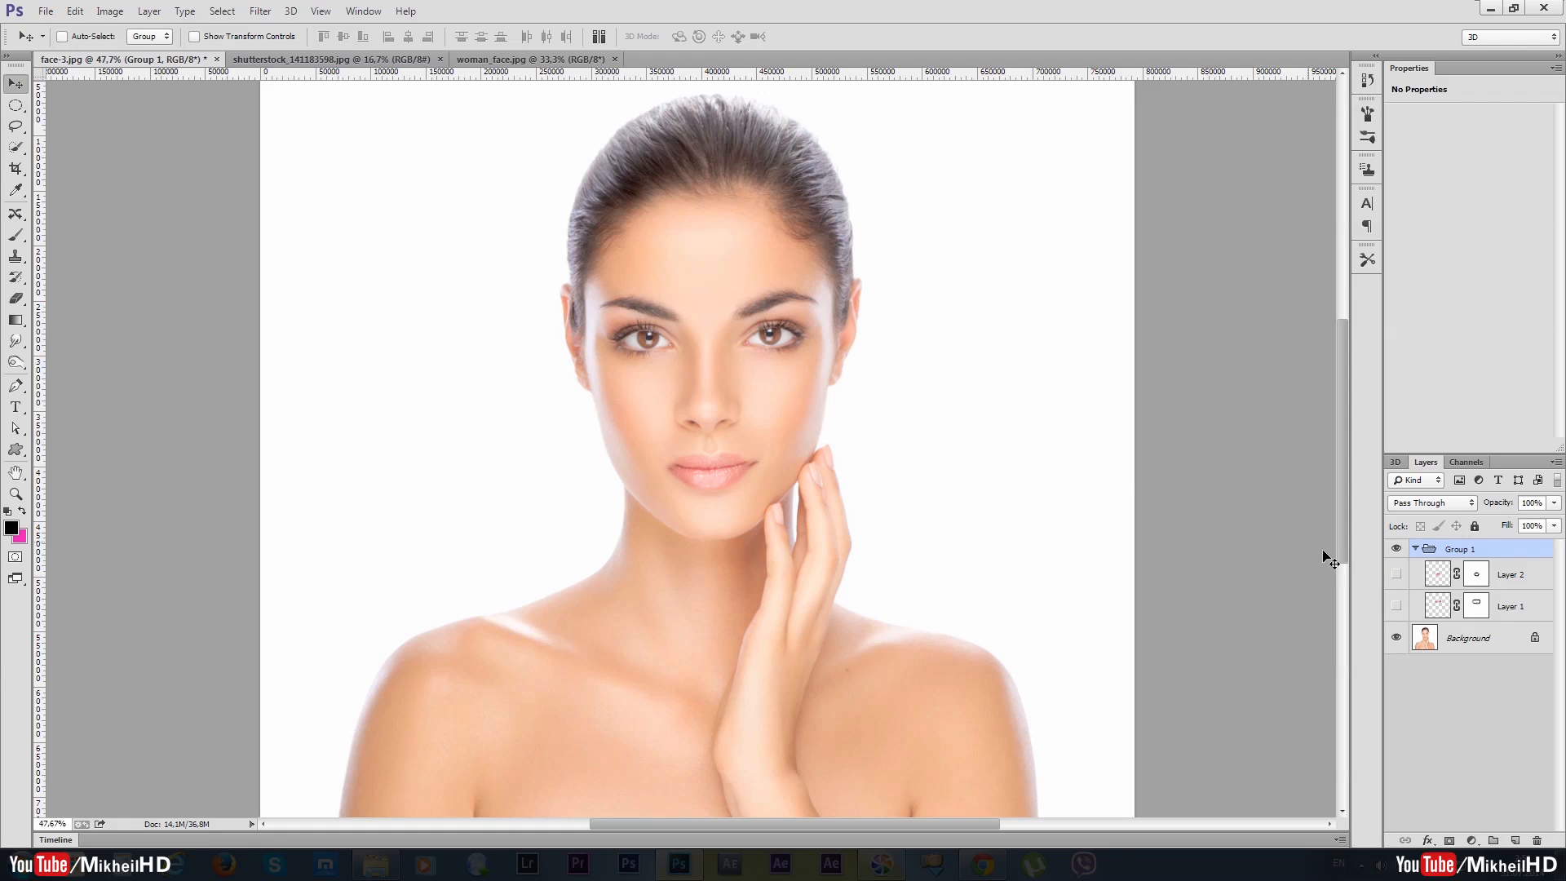
pyautogui.click(1396, 576)
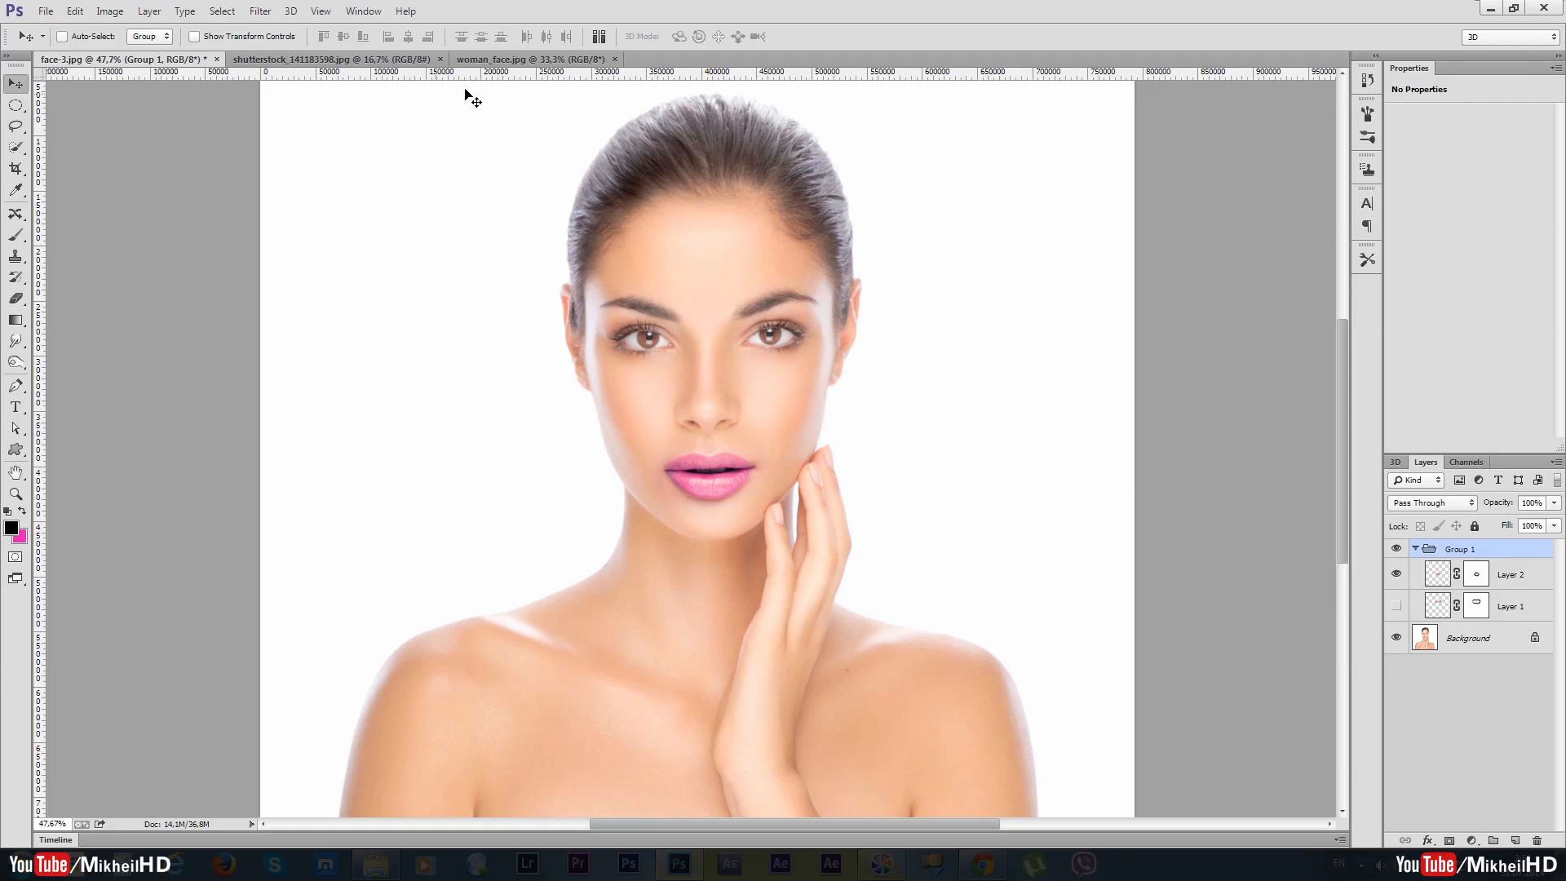
pyautogui.click(514, 59)
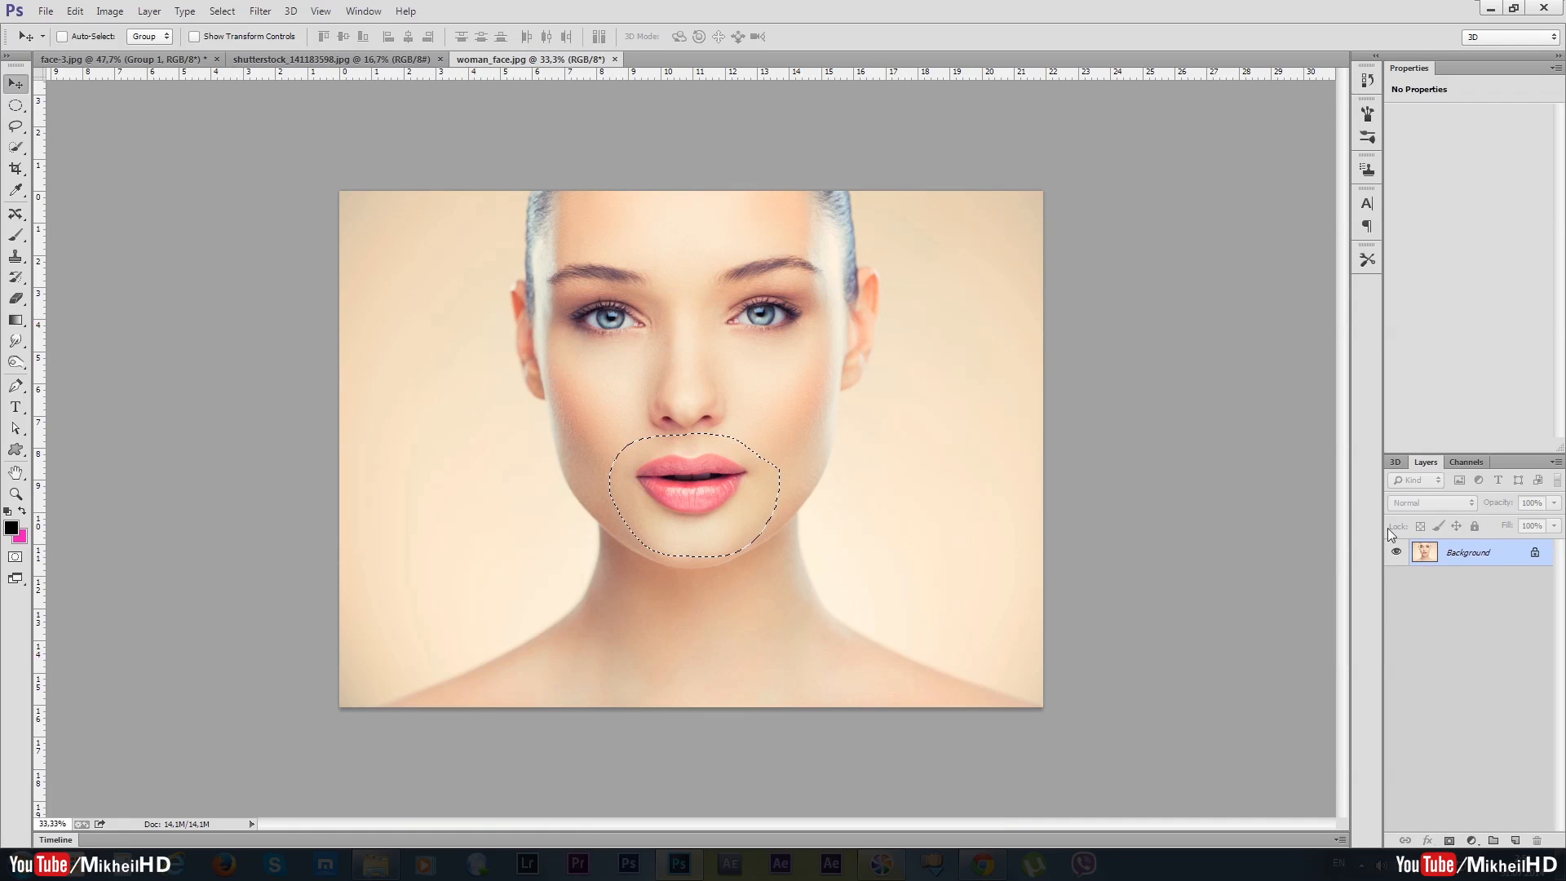
pyautogui.click(122, 59)
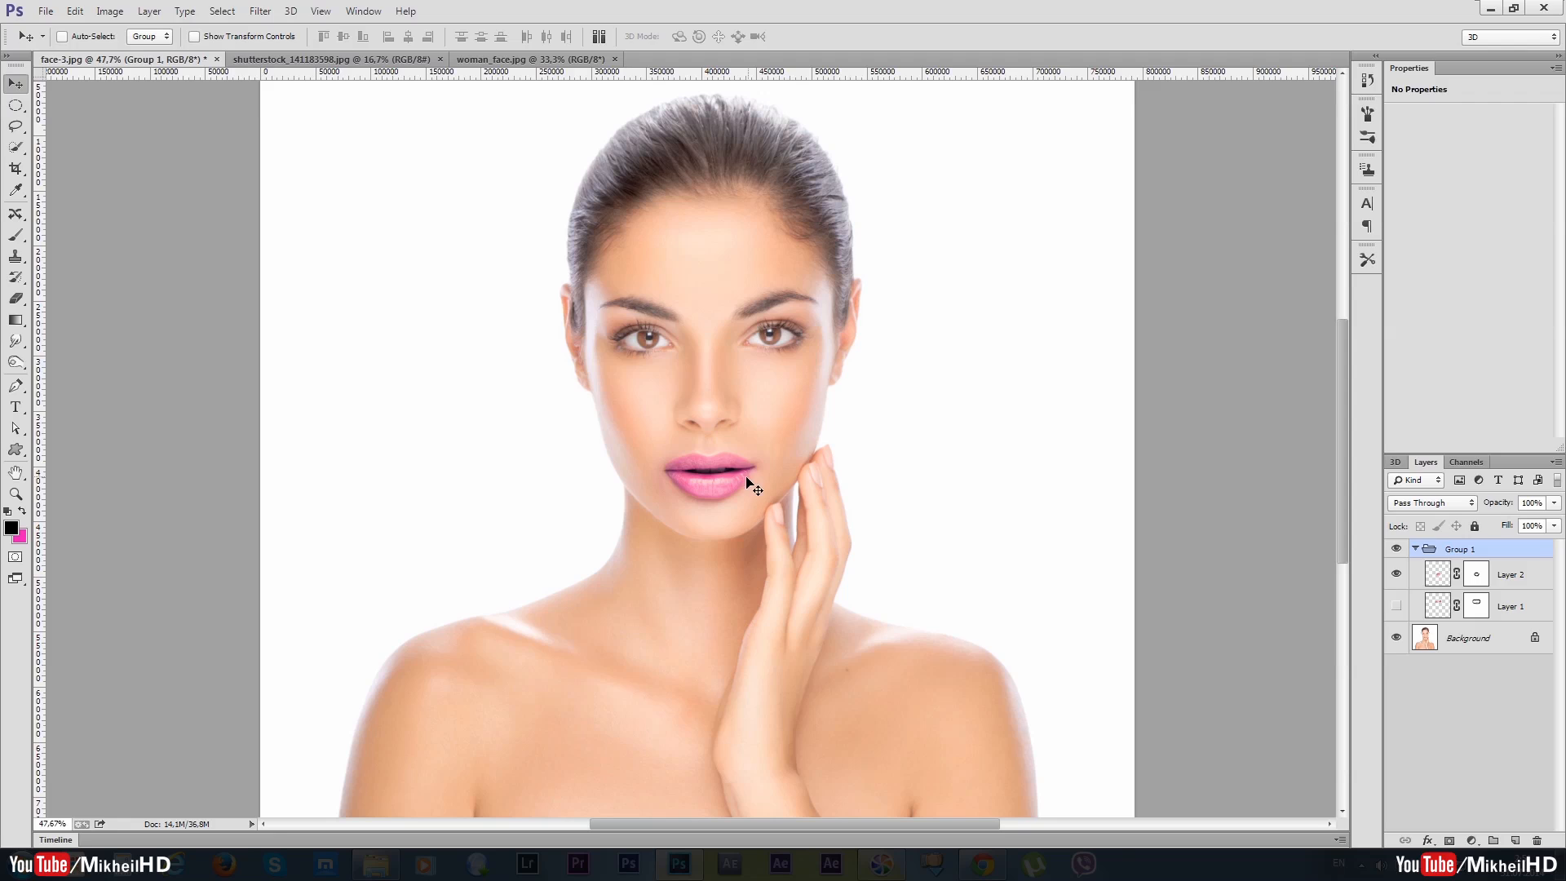
pyautogui.click(1396, 597)
pyautogui.click(1397, 597)
pyautogui.click(1396, 597)
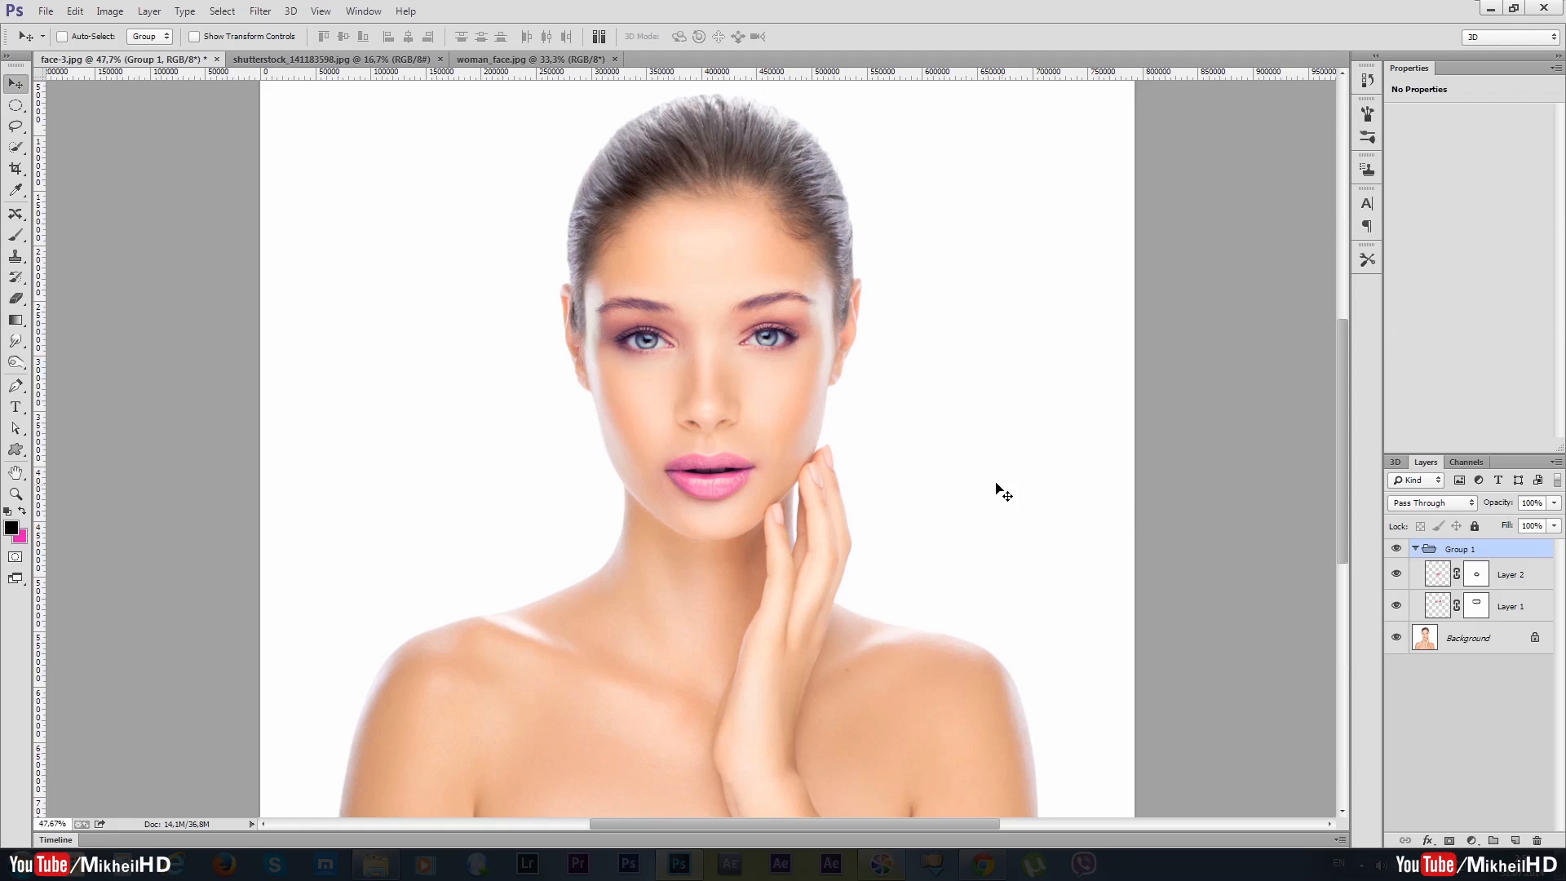
pyautogui.scroll(-1, 804, 447)
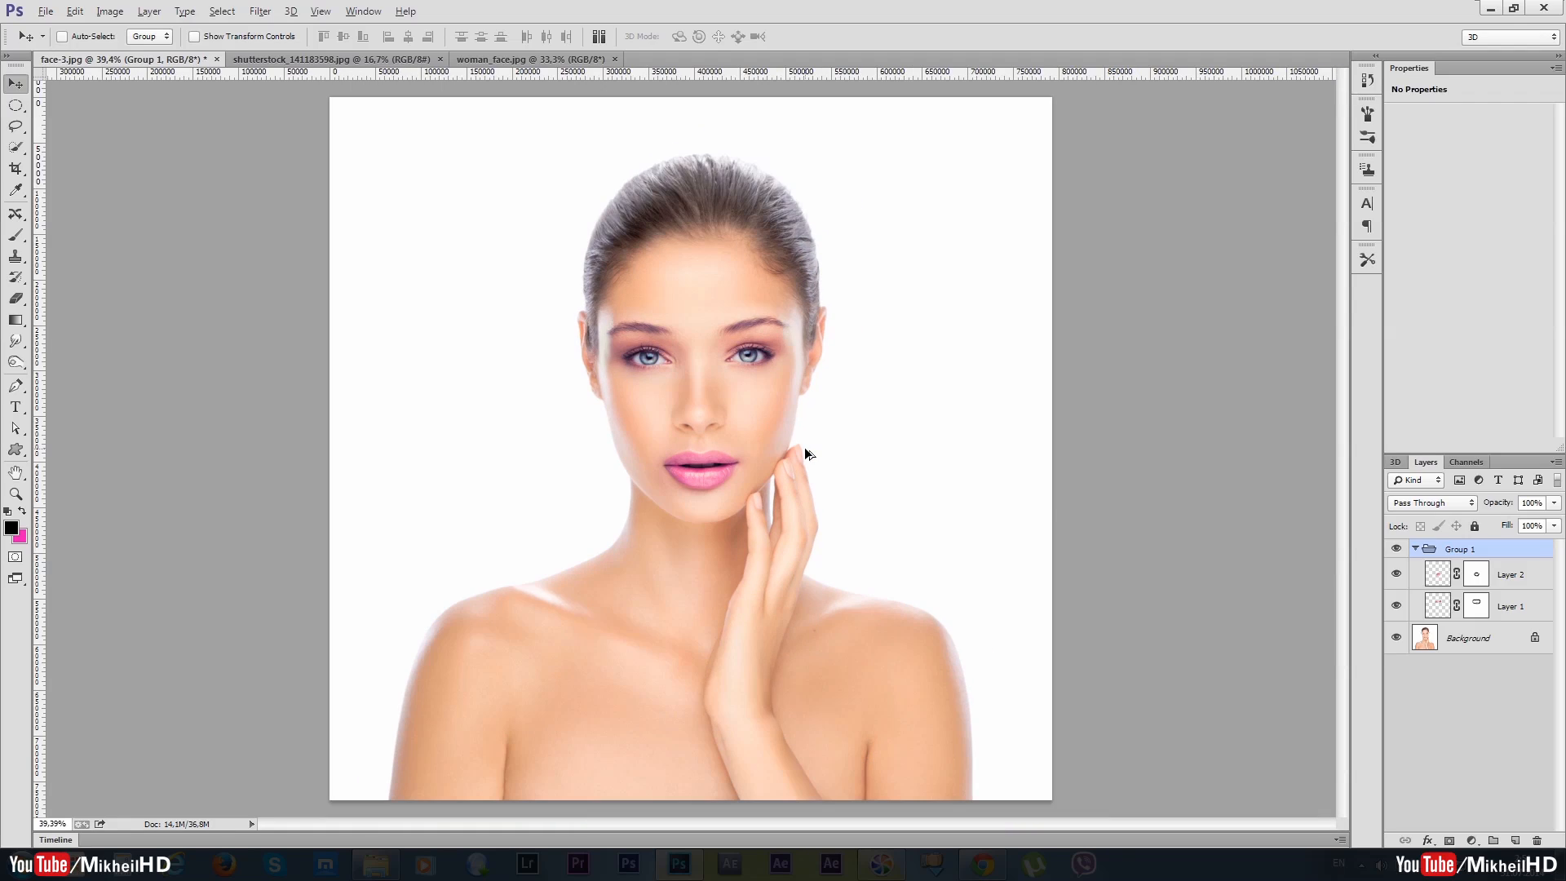
# Step: Delete Group 1 from face-3.jpg and revert the document to its original history snapshot
pyautogui.click(1416, 549)
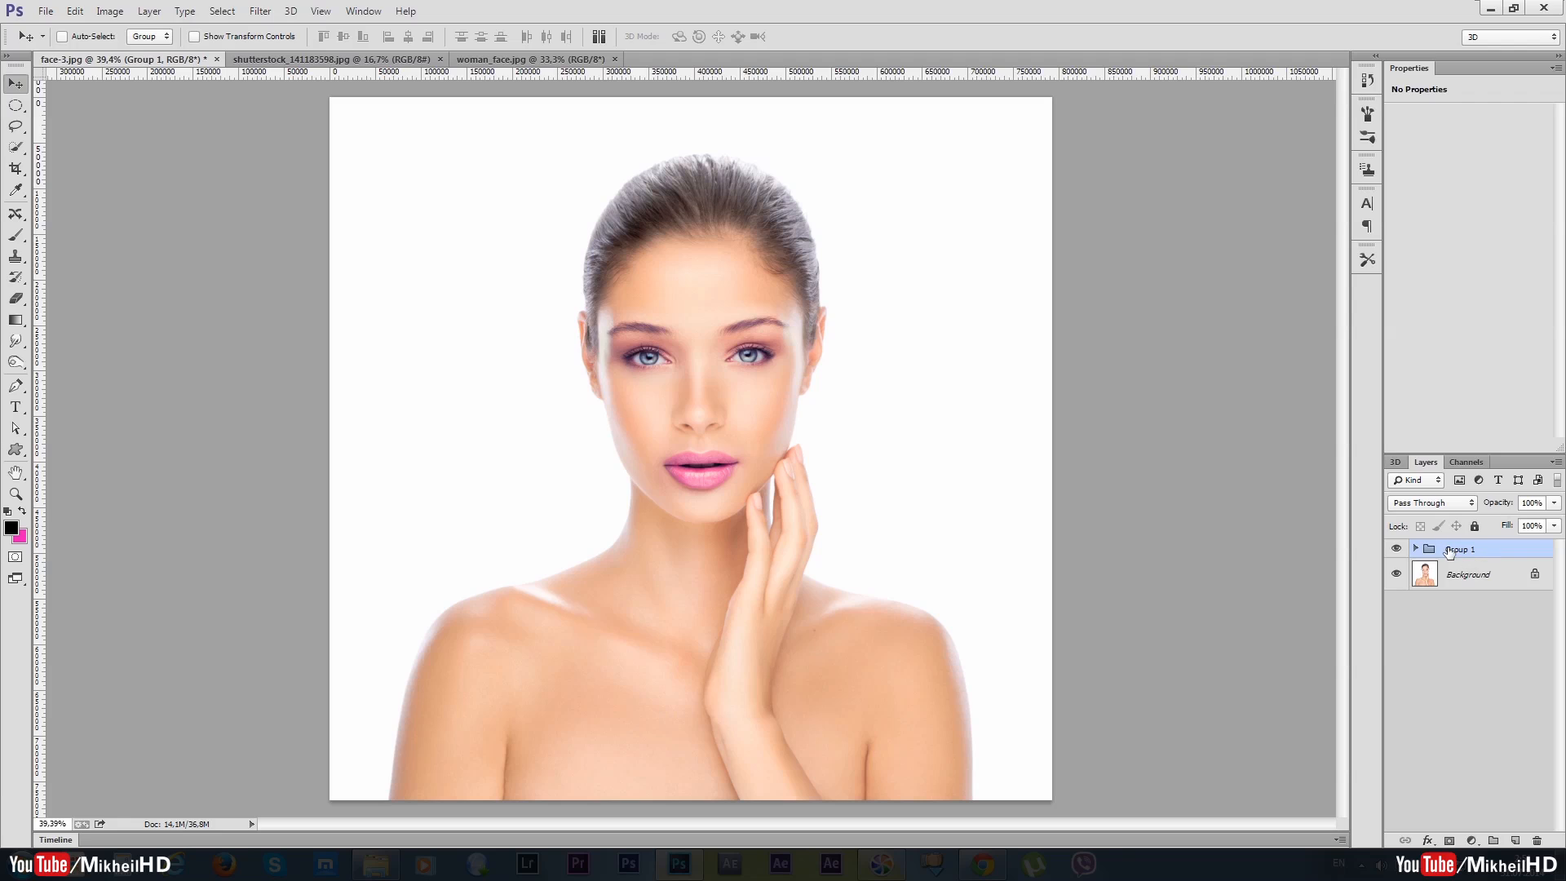
pyautogui.moveTo(1448, 551); pyautogui.dragTo(1540, 840)
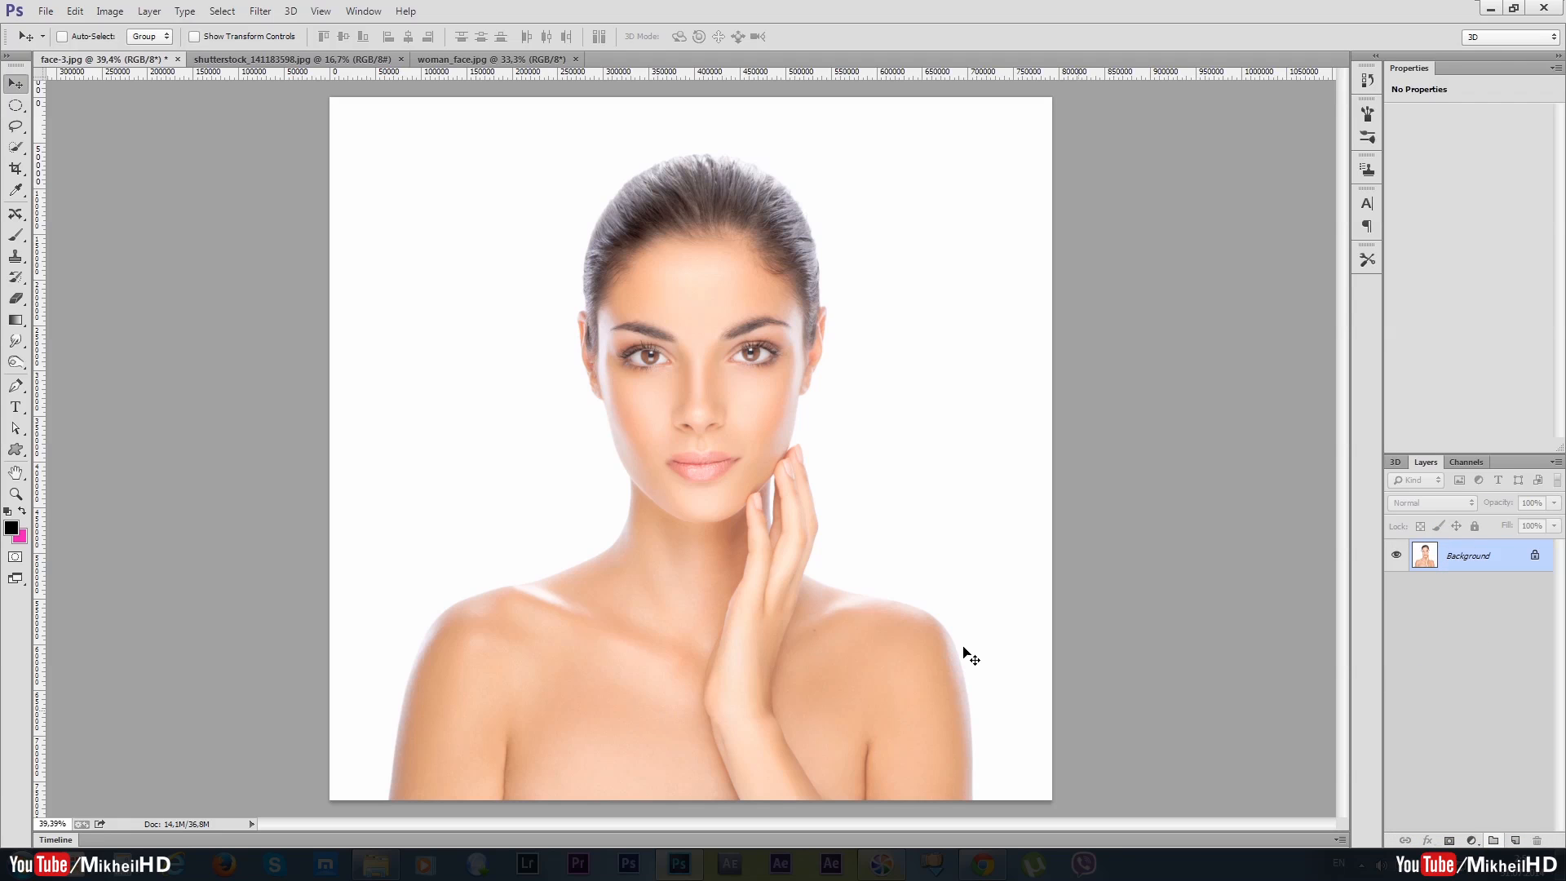
pyautogui.click(1367, 80)
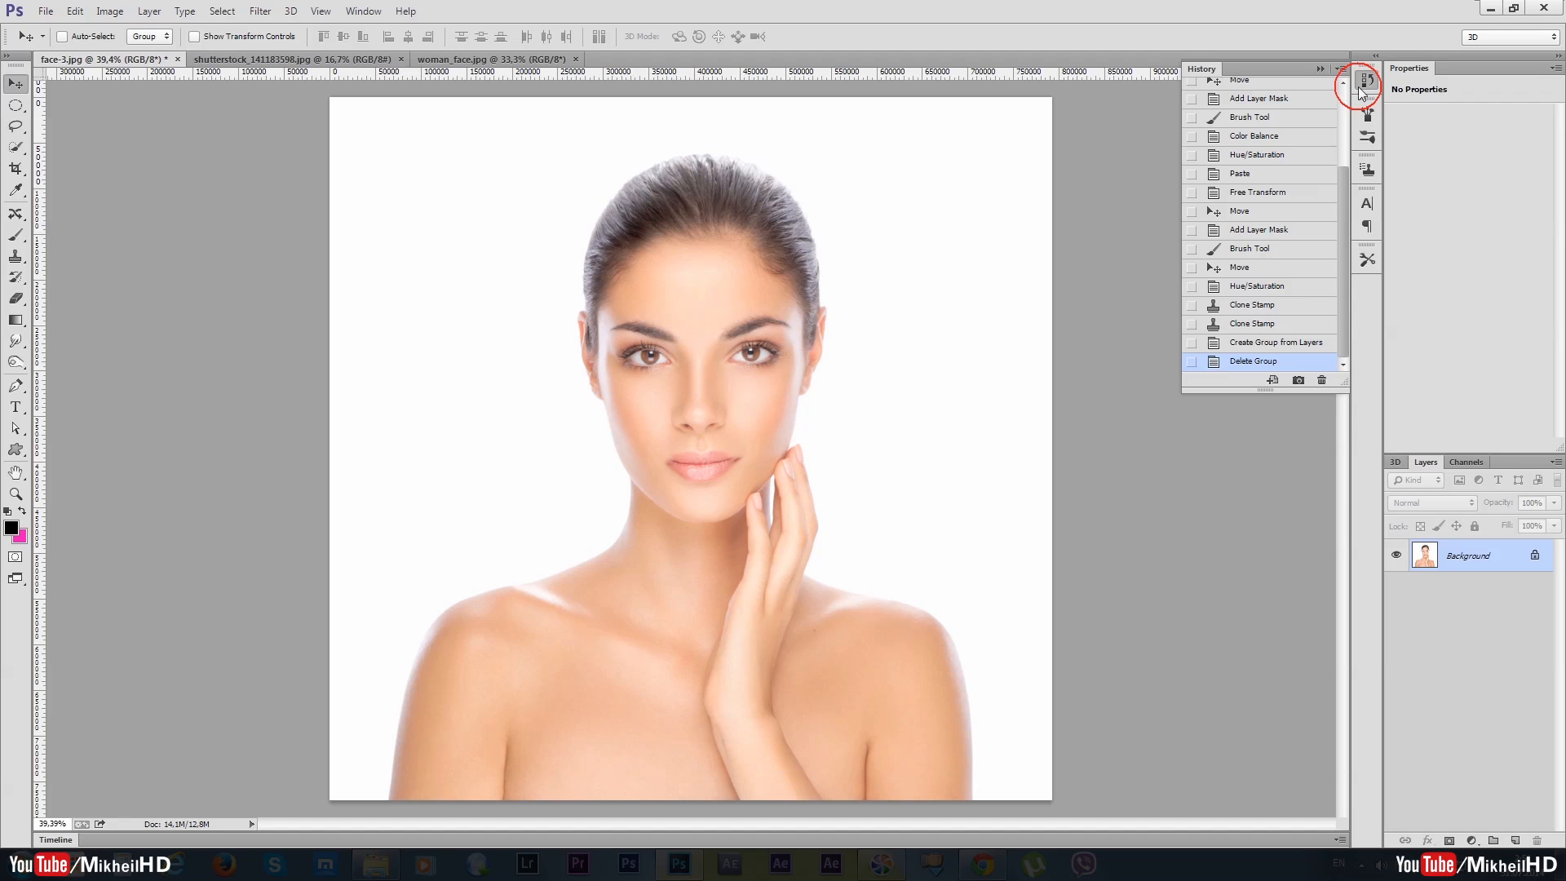
pyautogui.click(1249, 83)
pyautogui.scroll(2, 1276, 220)
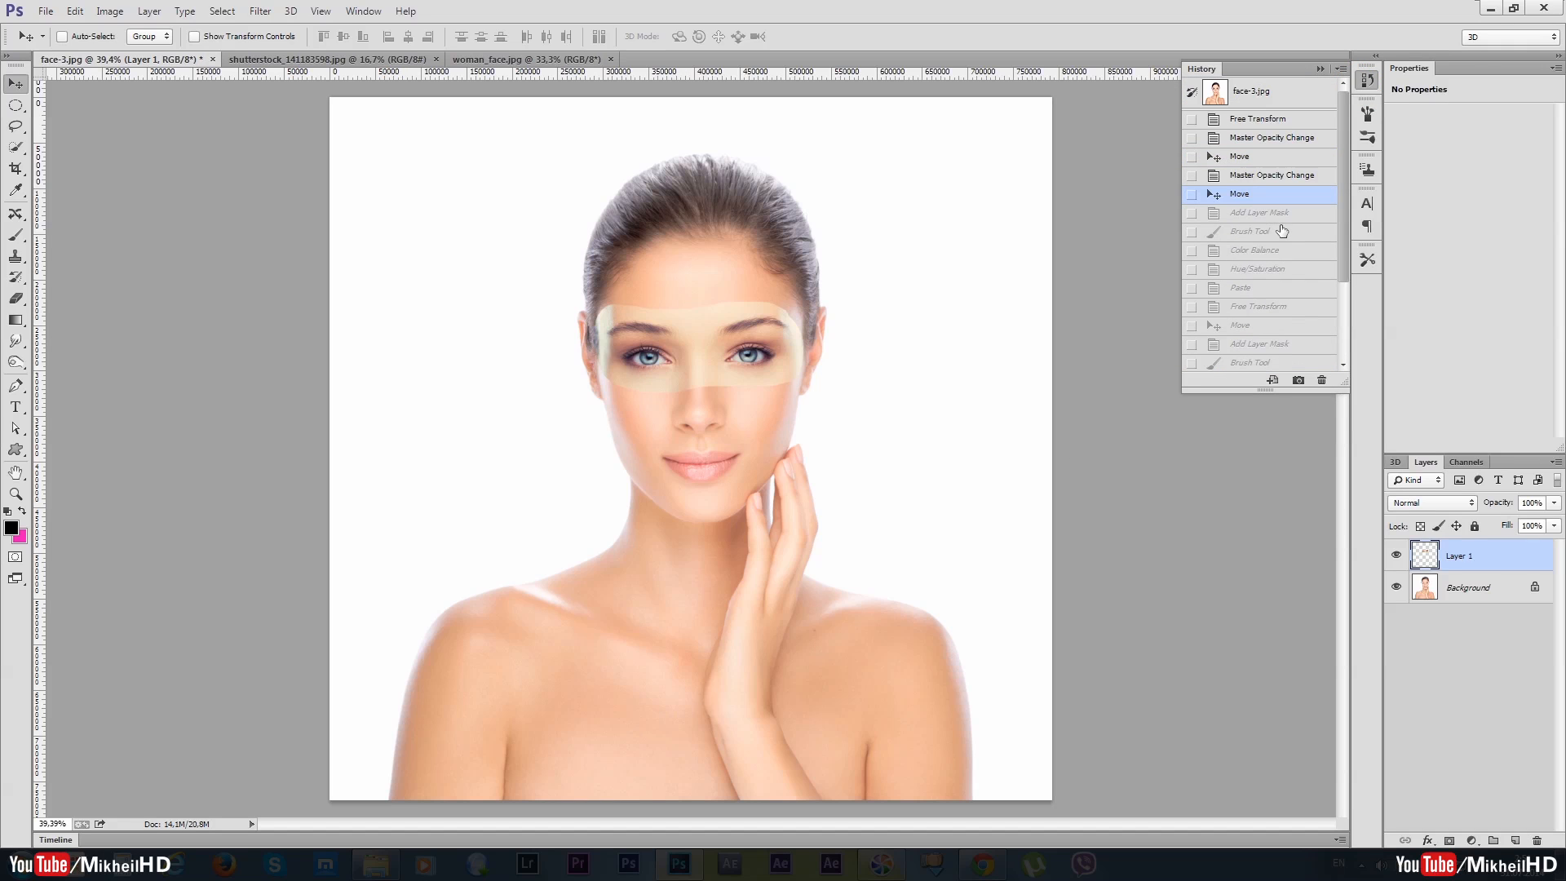
pyautogui.click(1243, 95)
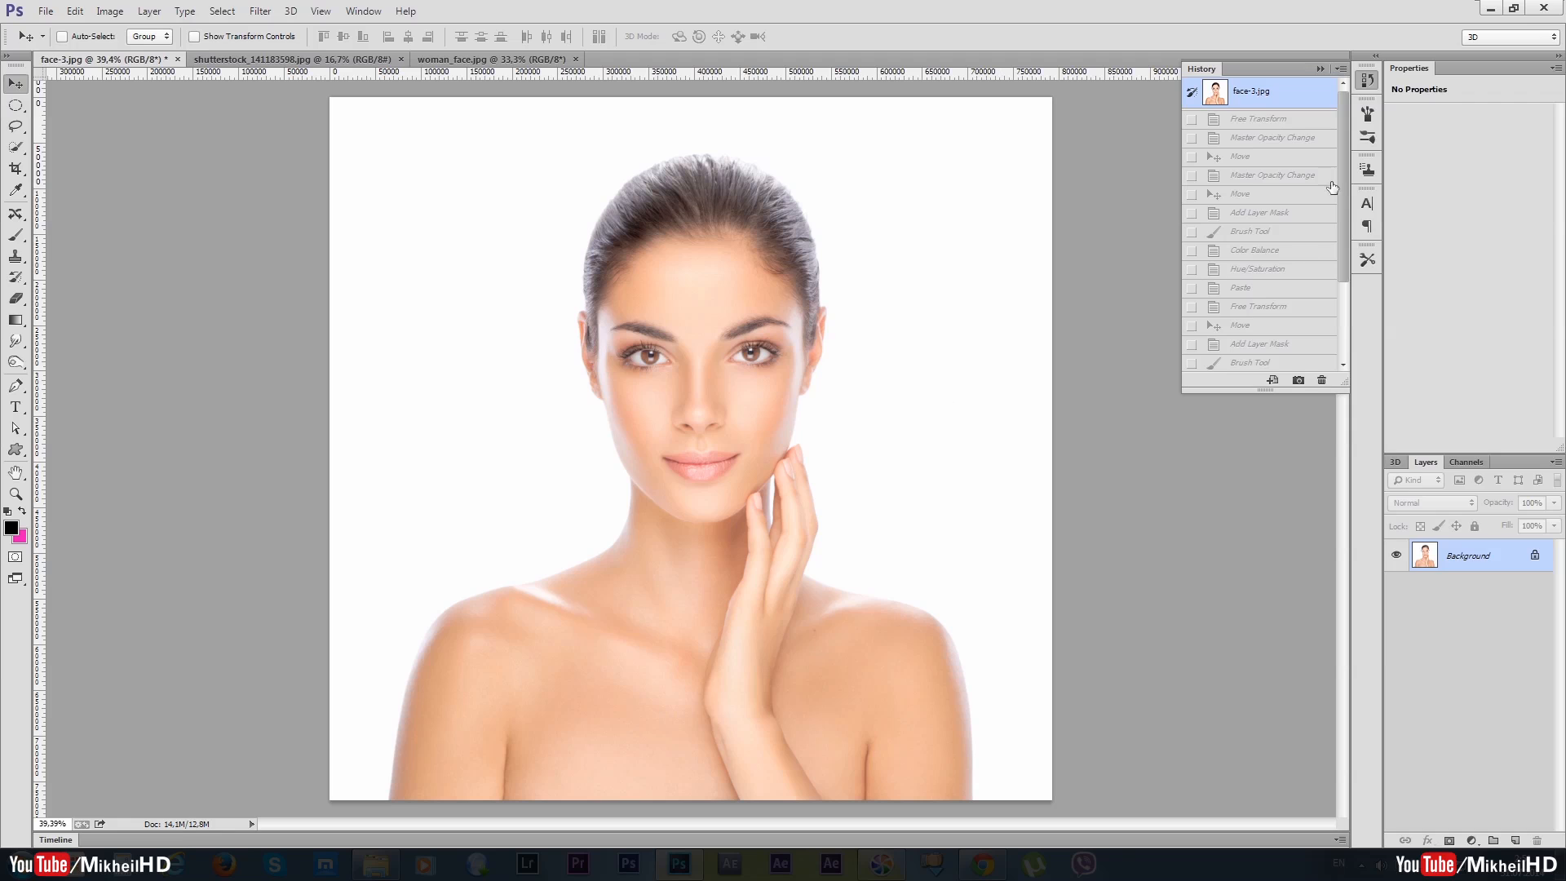
pyautogui.click(1321, 71)
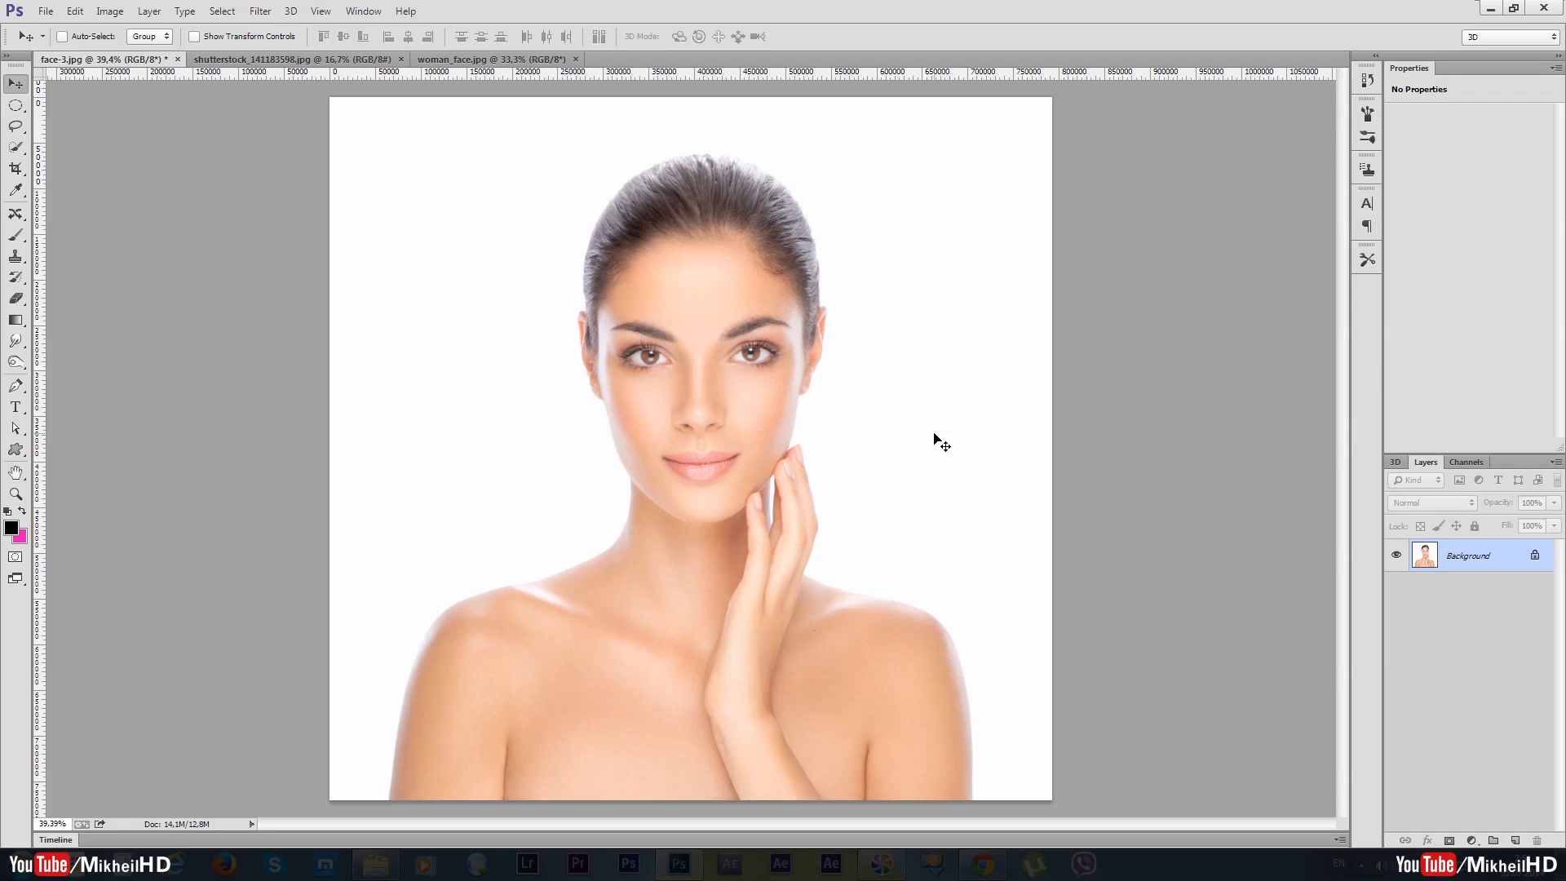
# Step: Examine and compare the faces in face-3.jpg, shutterstock_141183598.jpg and woman_face.jpg, looking at head angle and facial features
pyautogui.click(326, 65)
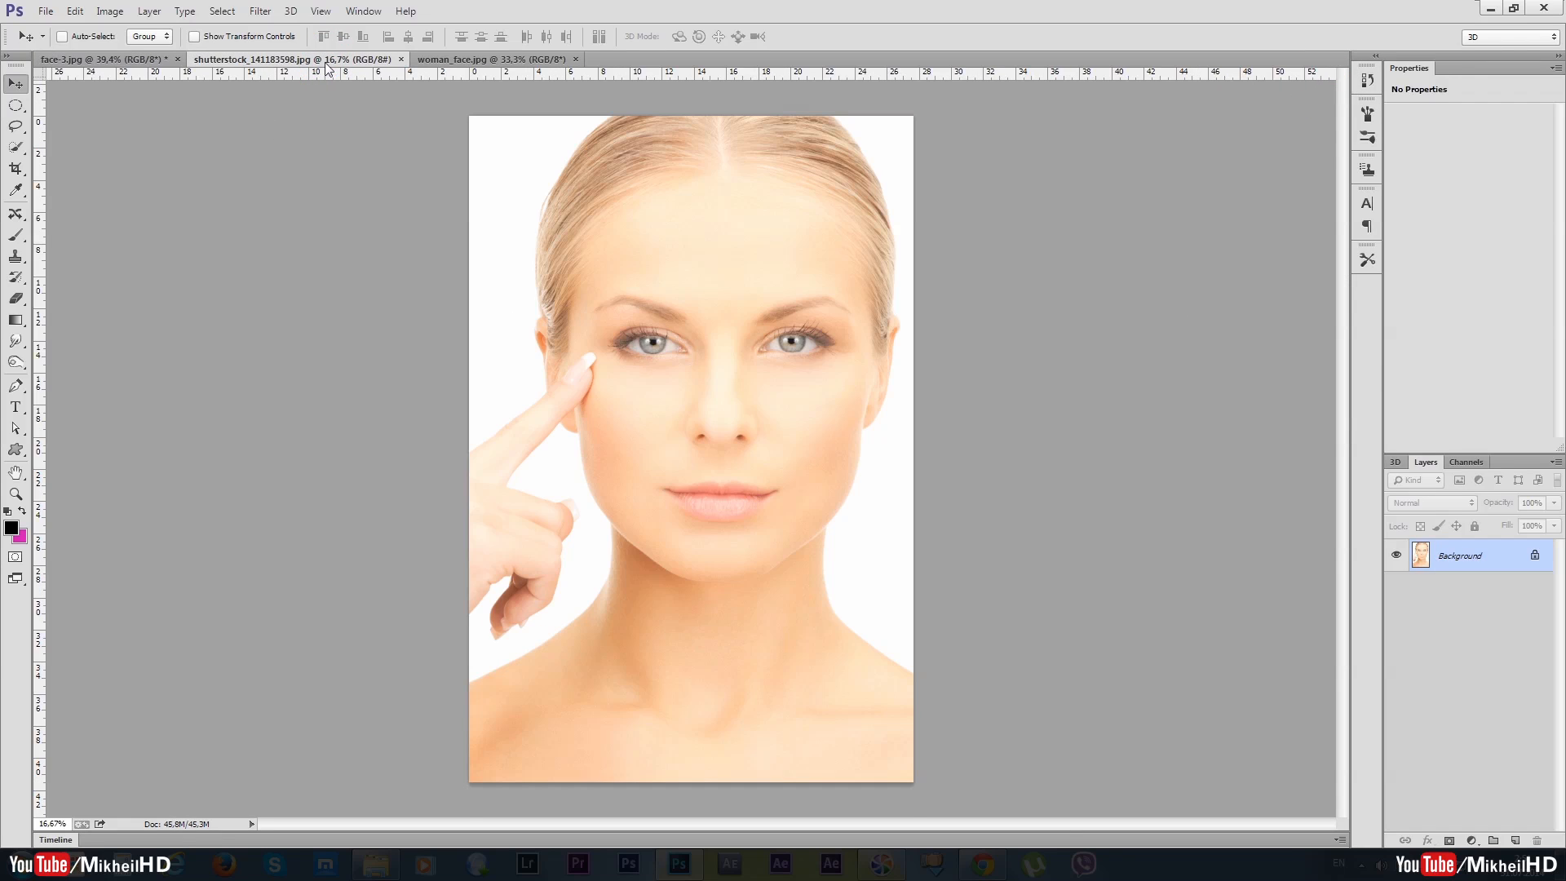
pyautogui.click(523, 64)
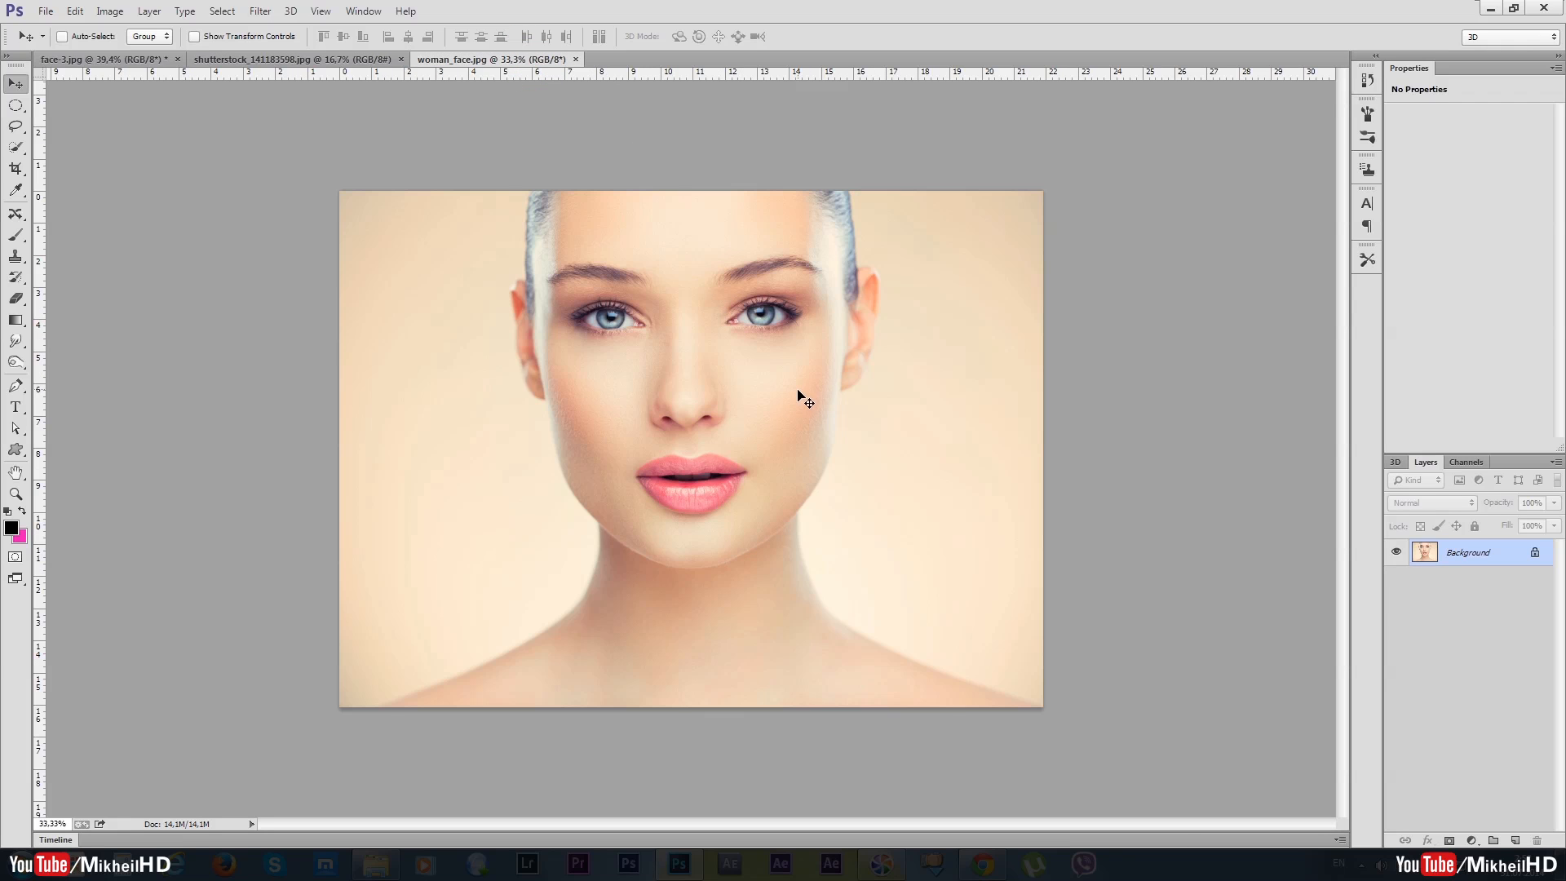
pyautogui.click(159, 60)
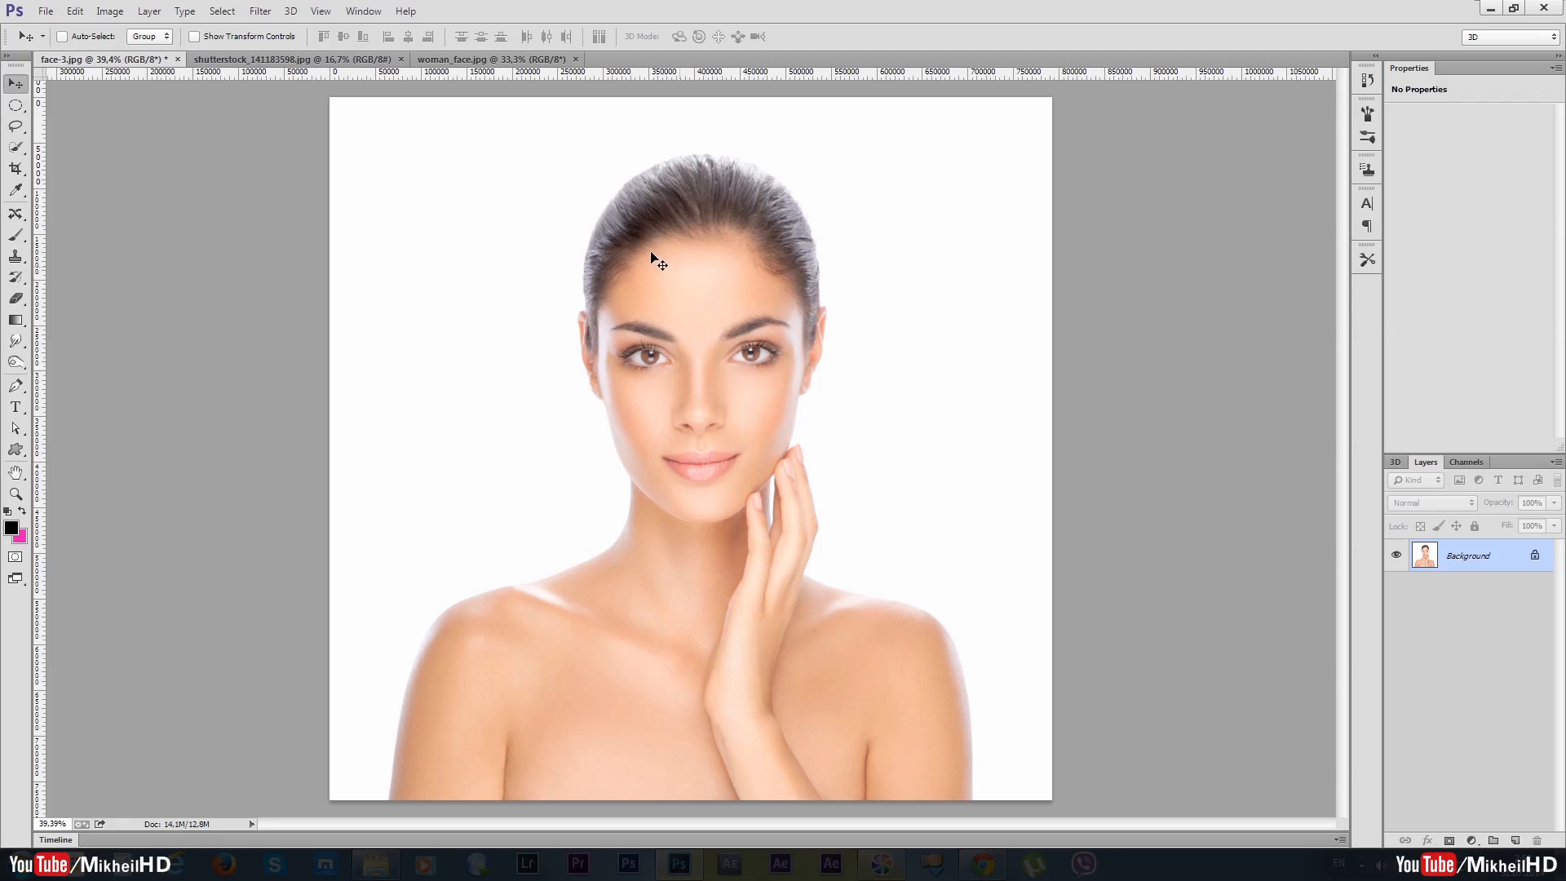
pyautogui.click(522, 60)
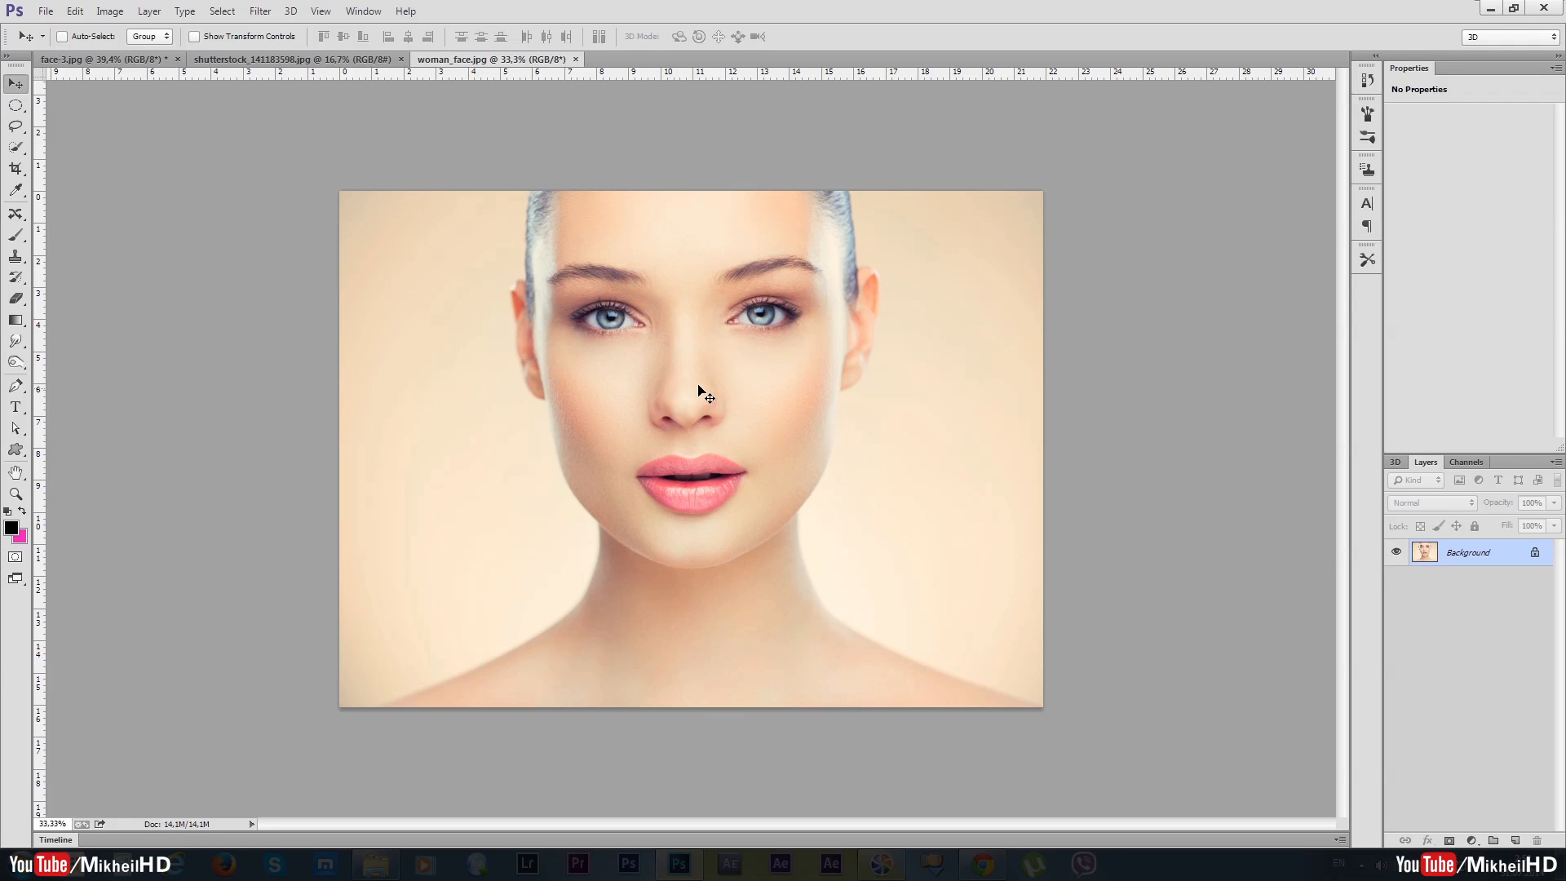
pyautogui.click(140, 61)
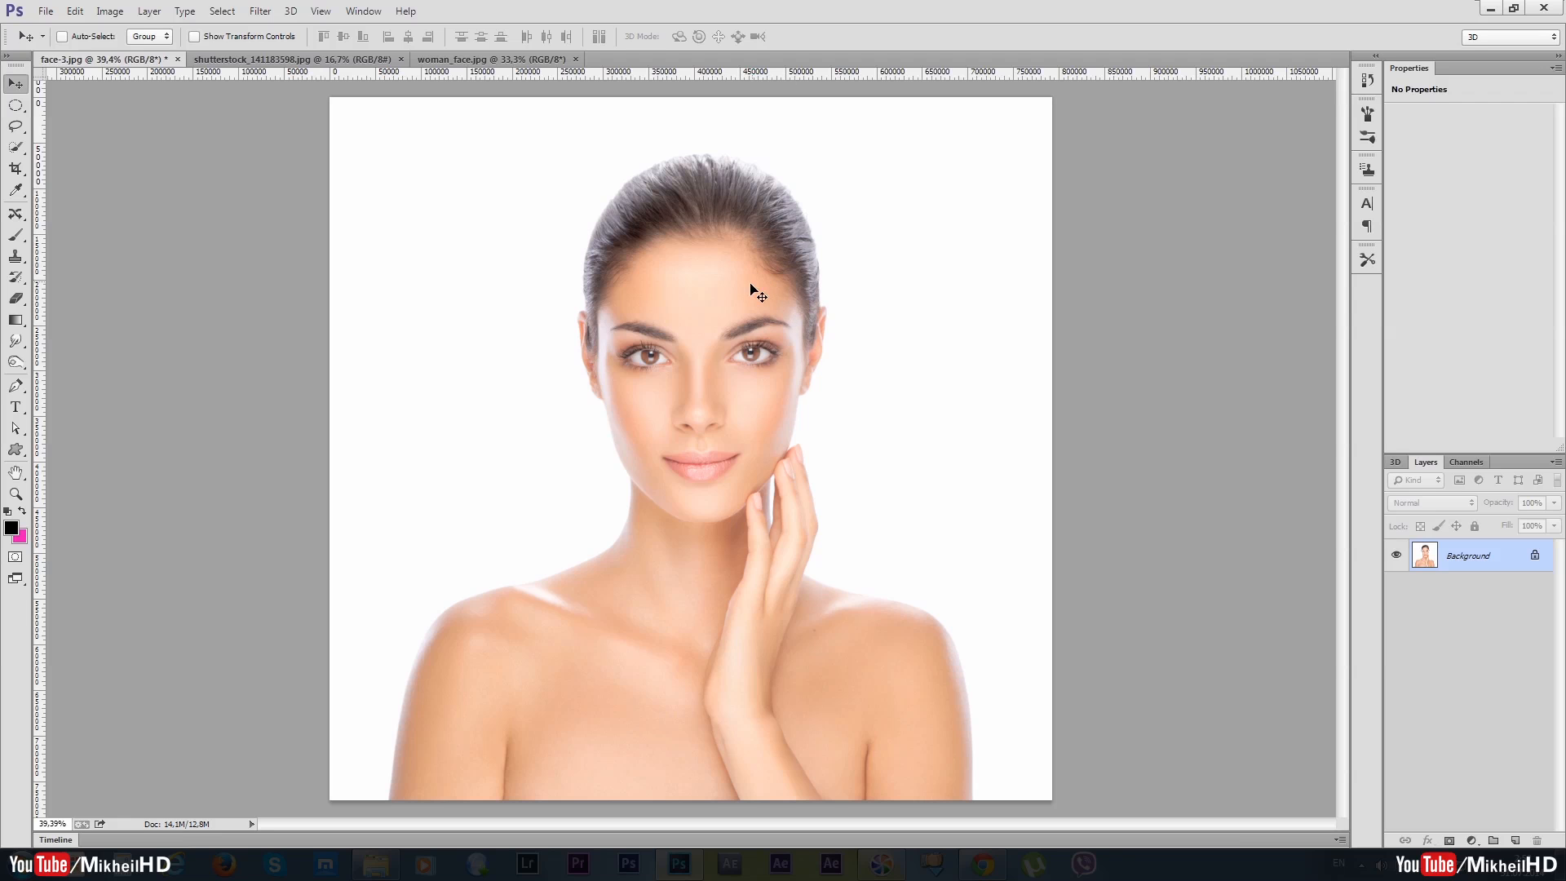
pyautogui.scroll(3, 726, 374)
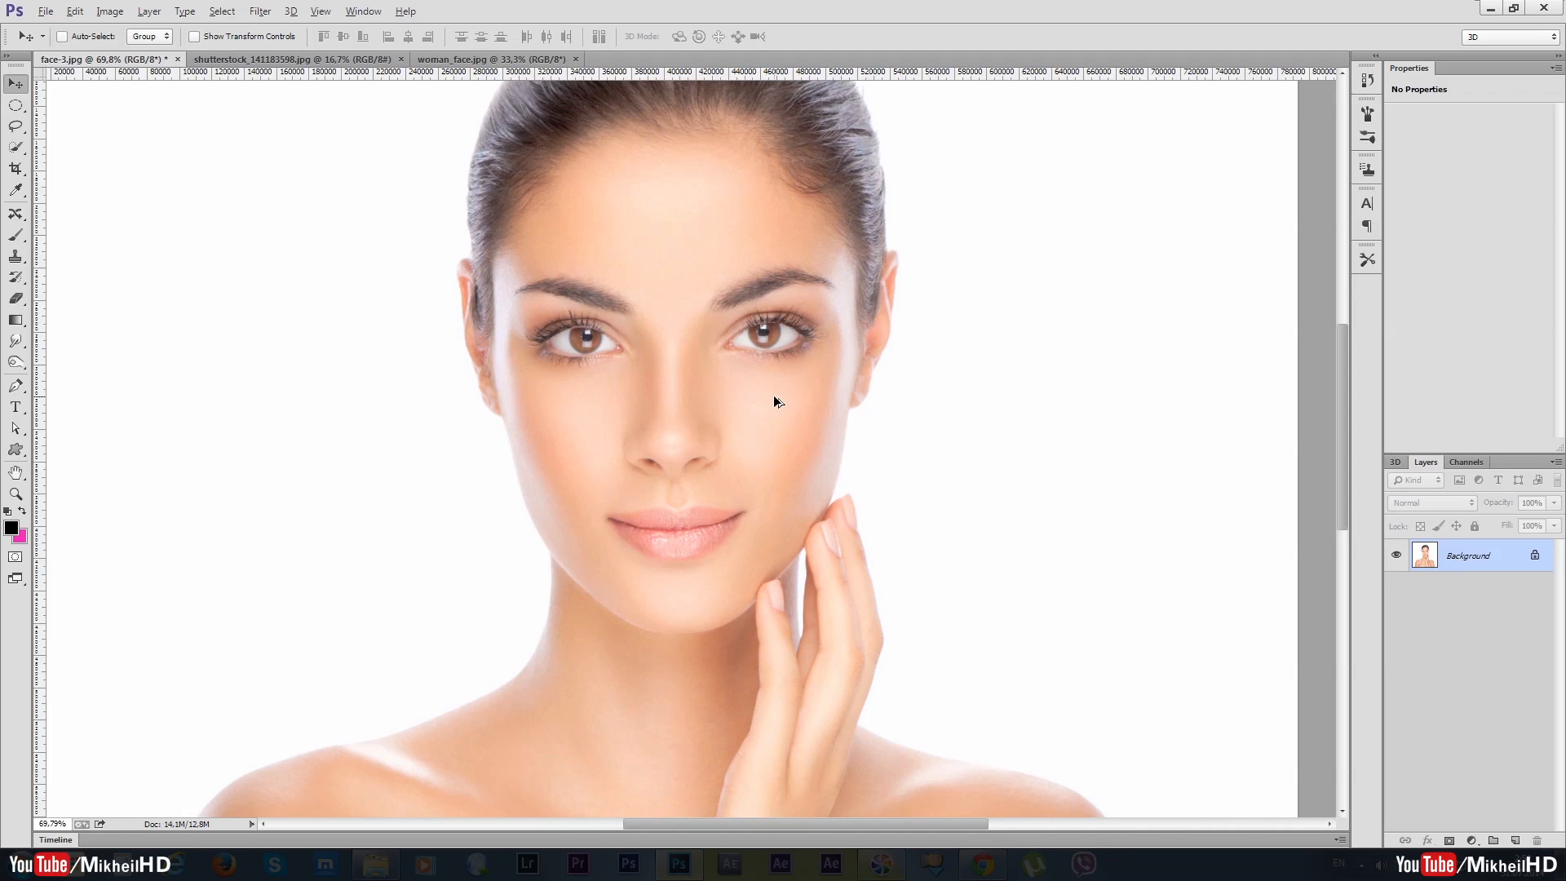
pyautogui.scroll(-3, 726, 356)
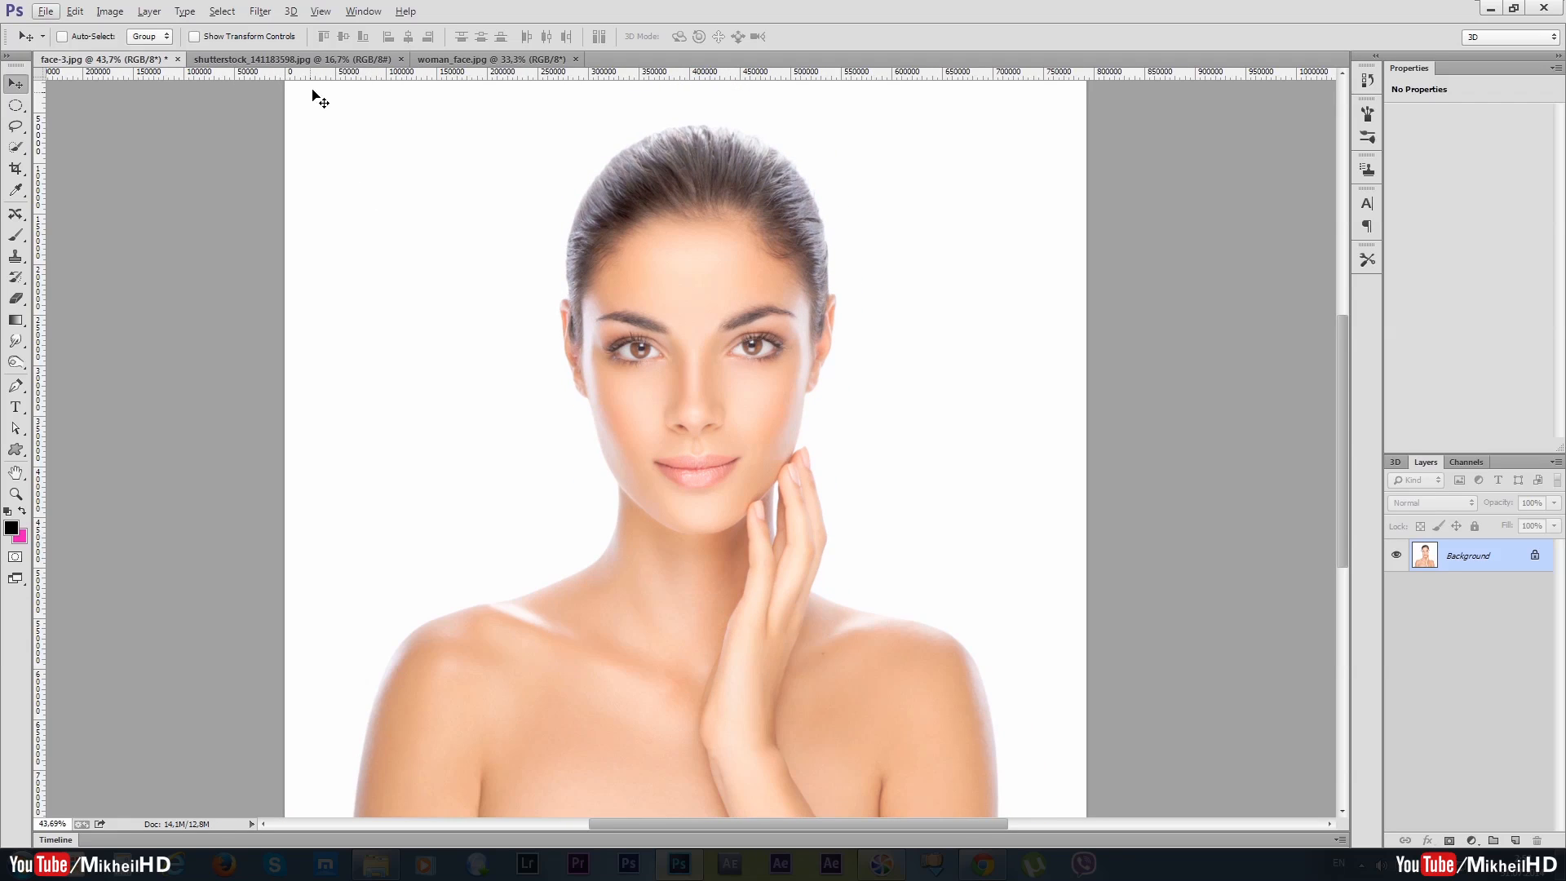
pyautogui.hotkey('ctrl', 'Tab')
pyautogui.hotkey('ctrl', 'Tab')
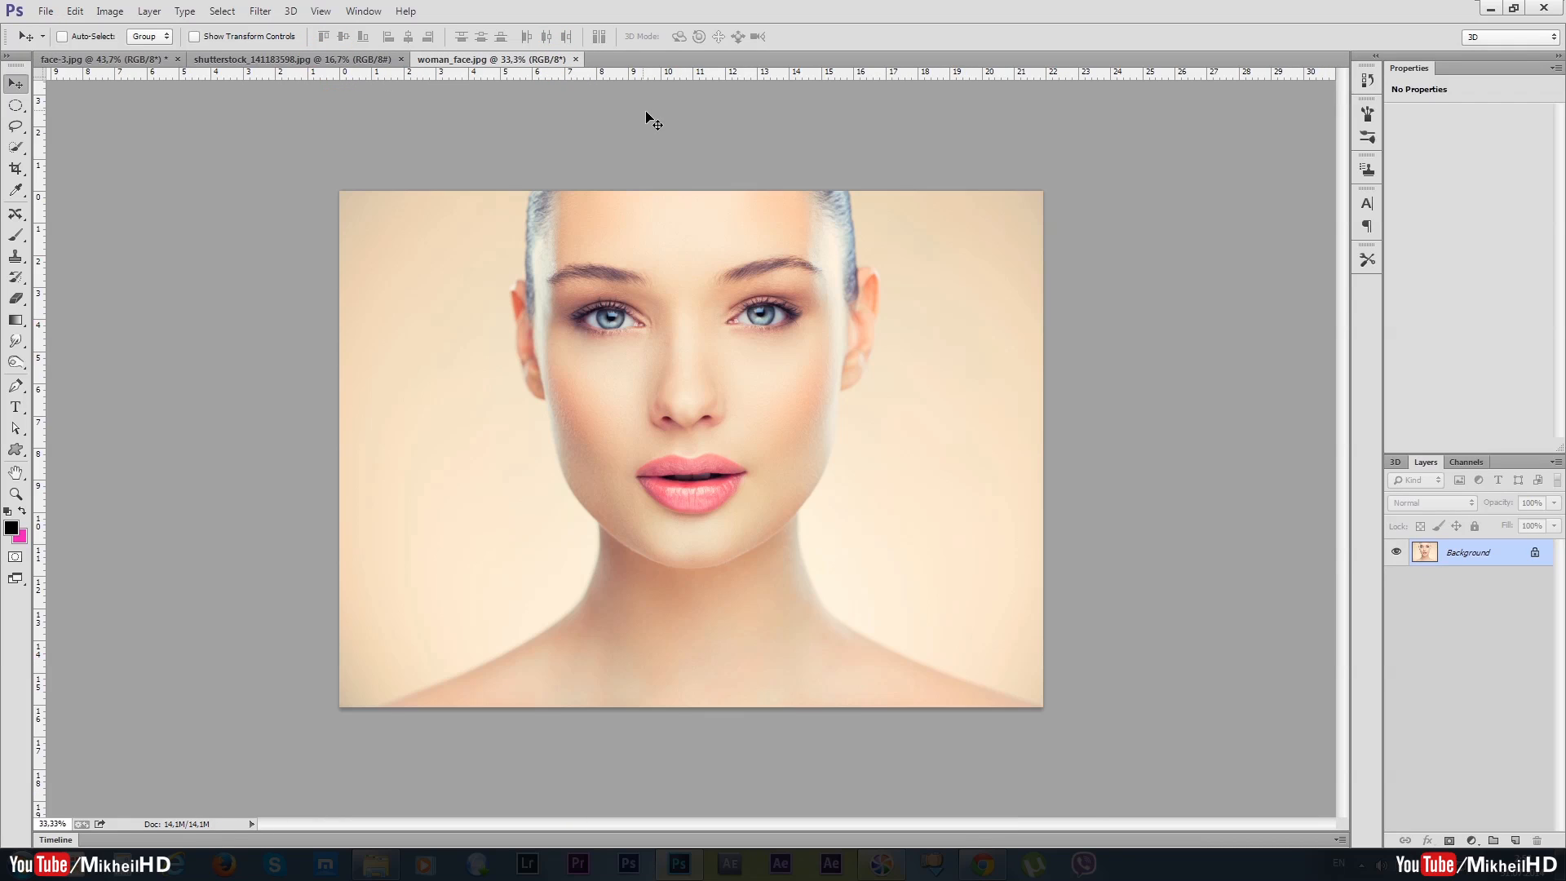
pyautogui.click(130, 62)
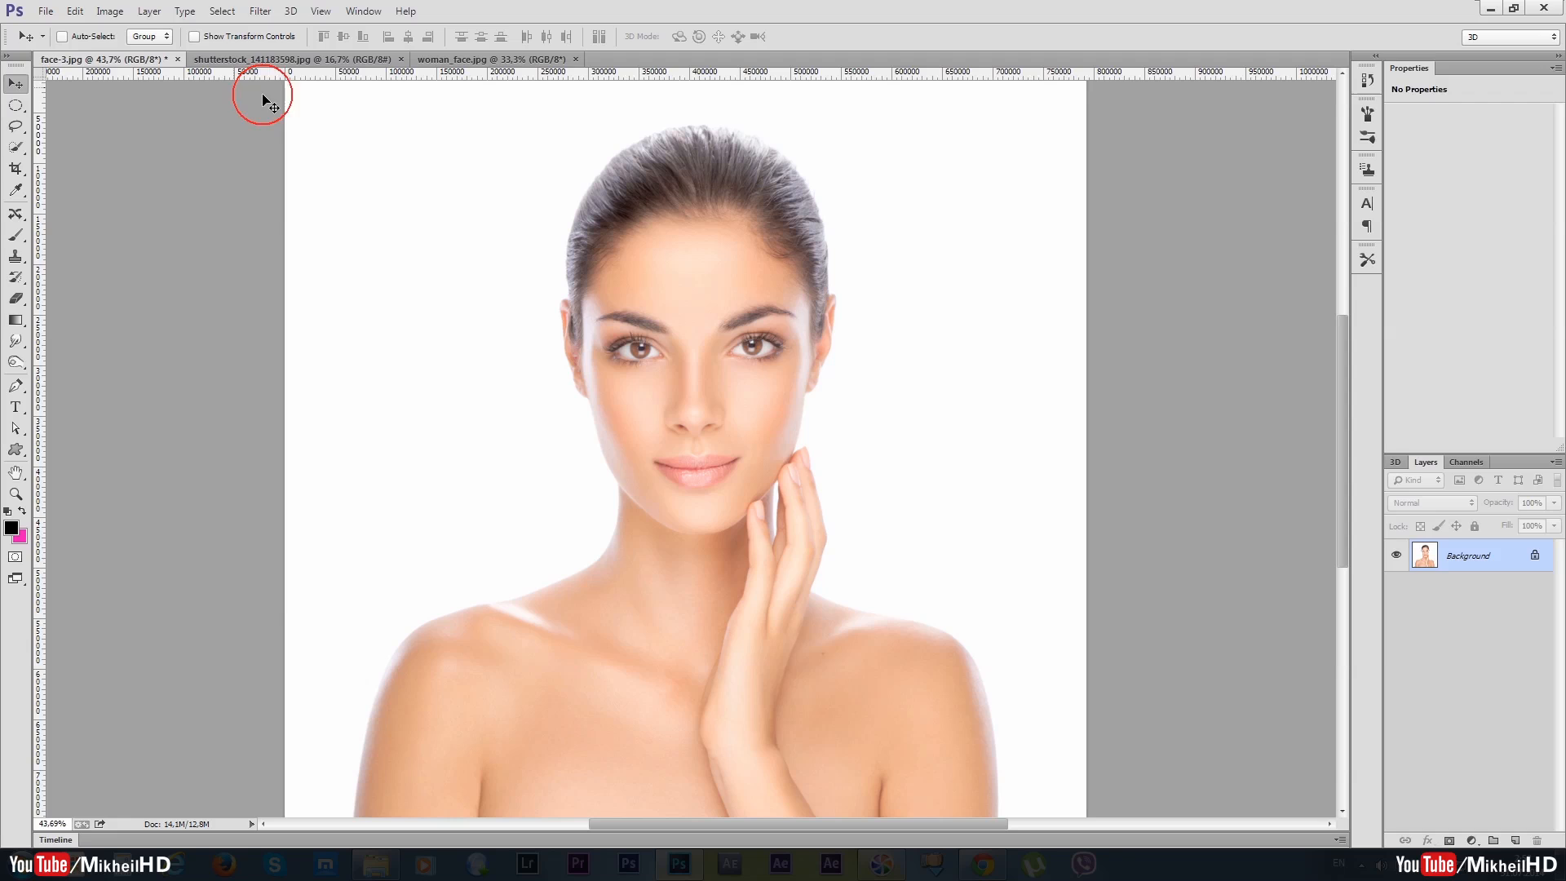
pyautogui.click(315, 61)
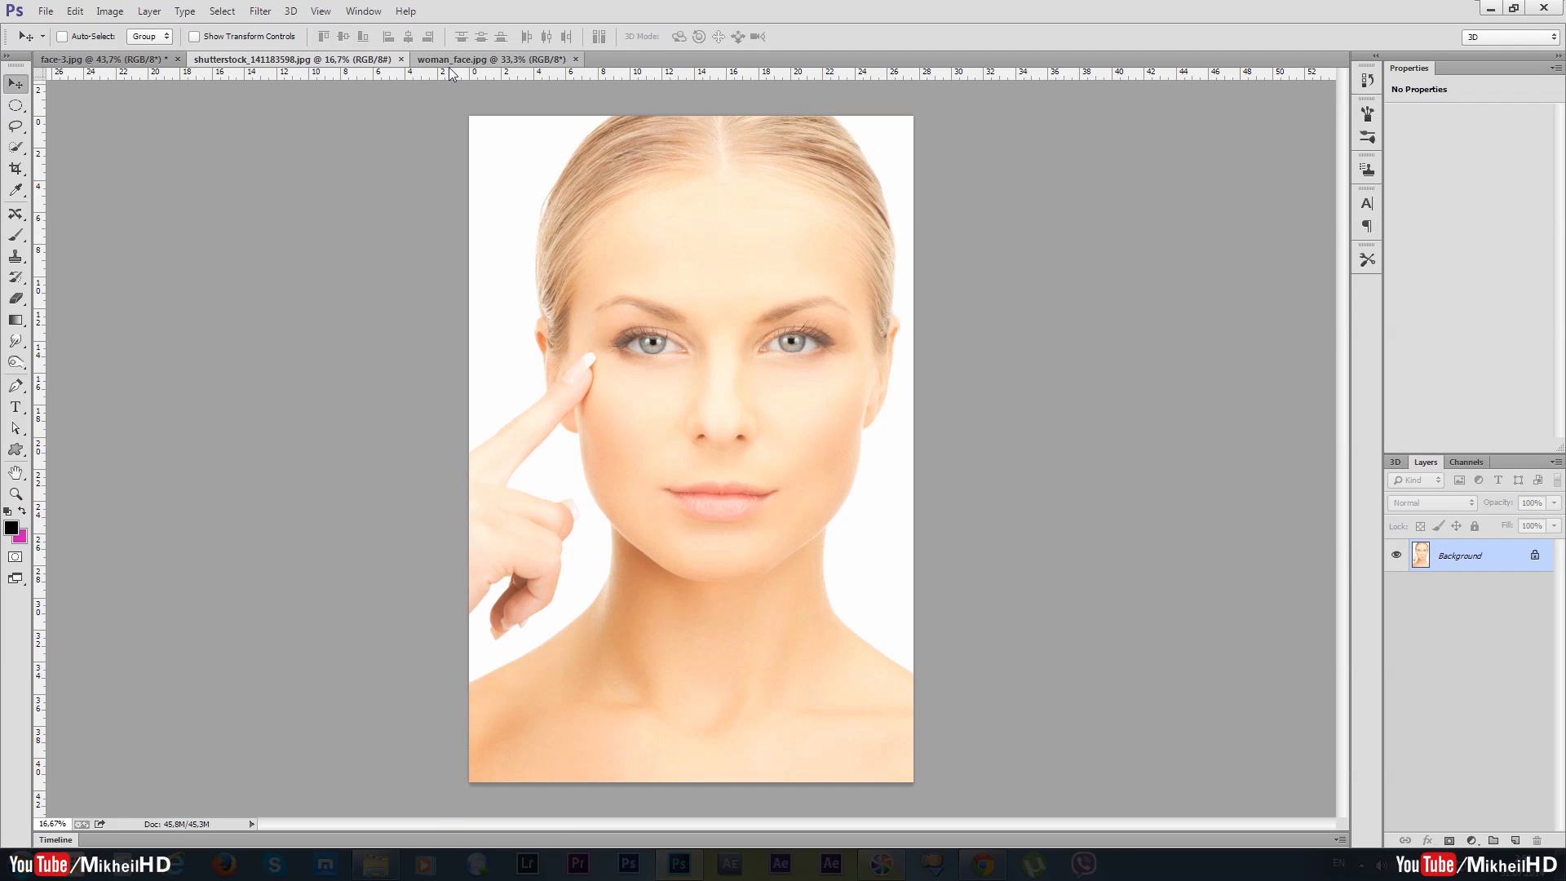
pyautogui.click(500, 59)
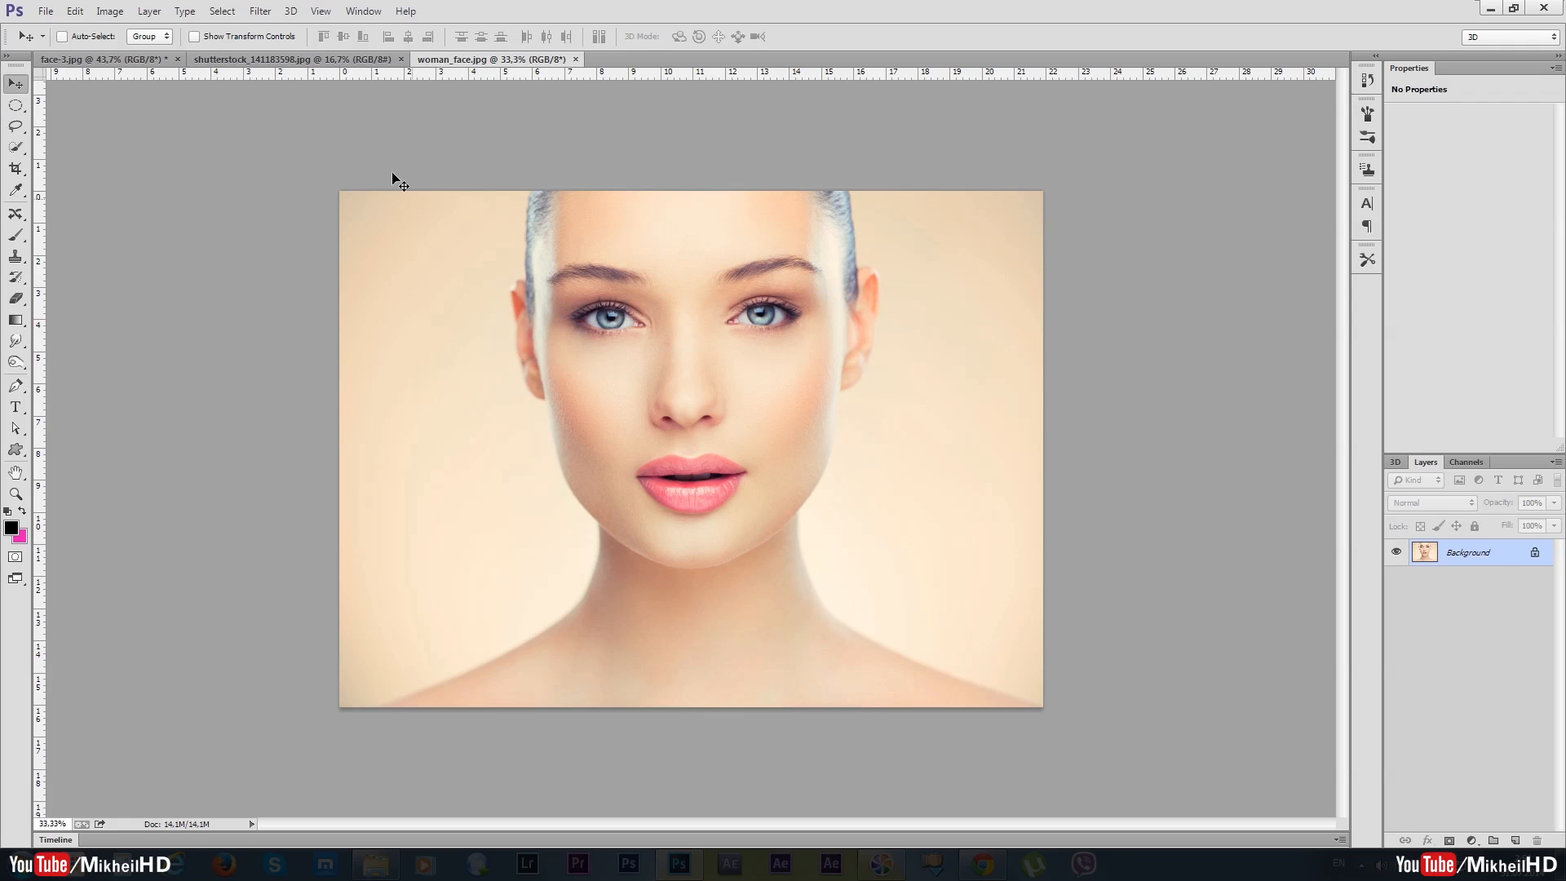
pyautogui.click(331, 60)
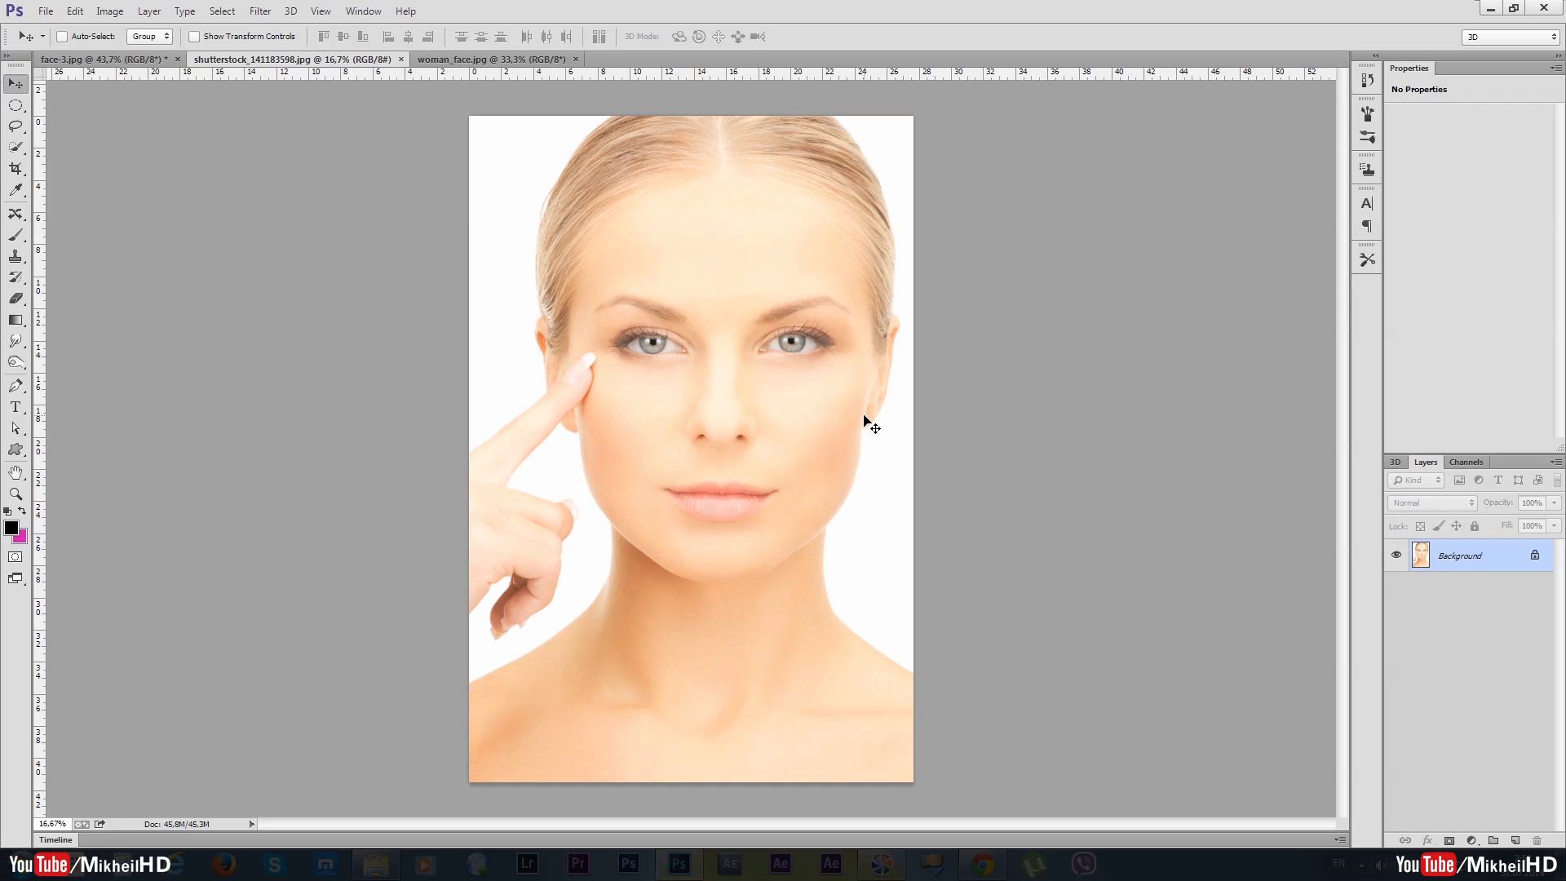
pyautogui.click(502, 61)
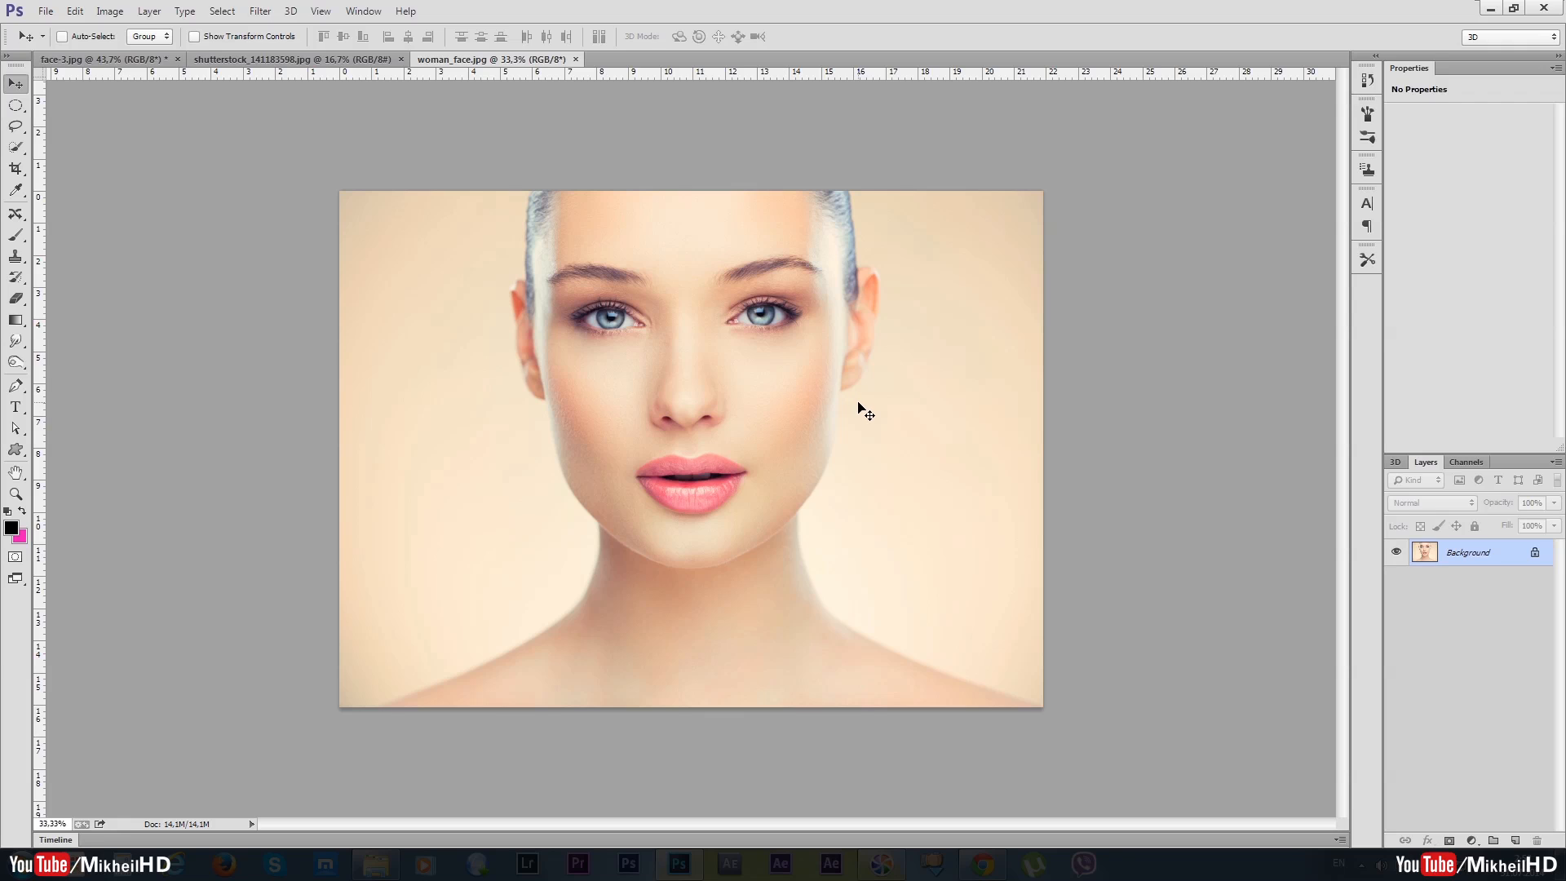
pyautogui.click(157, 66)
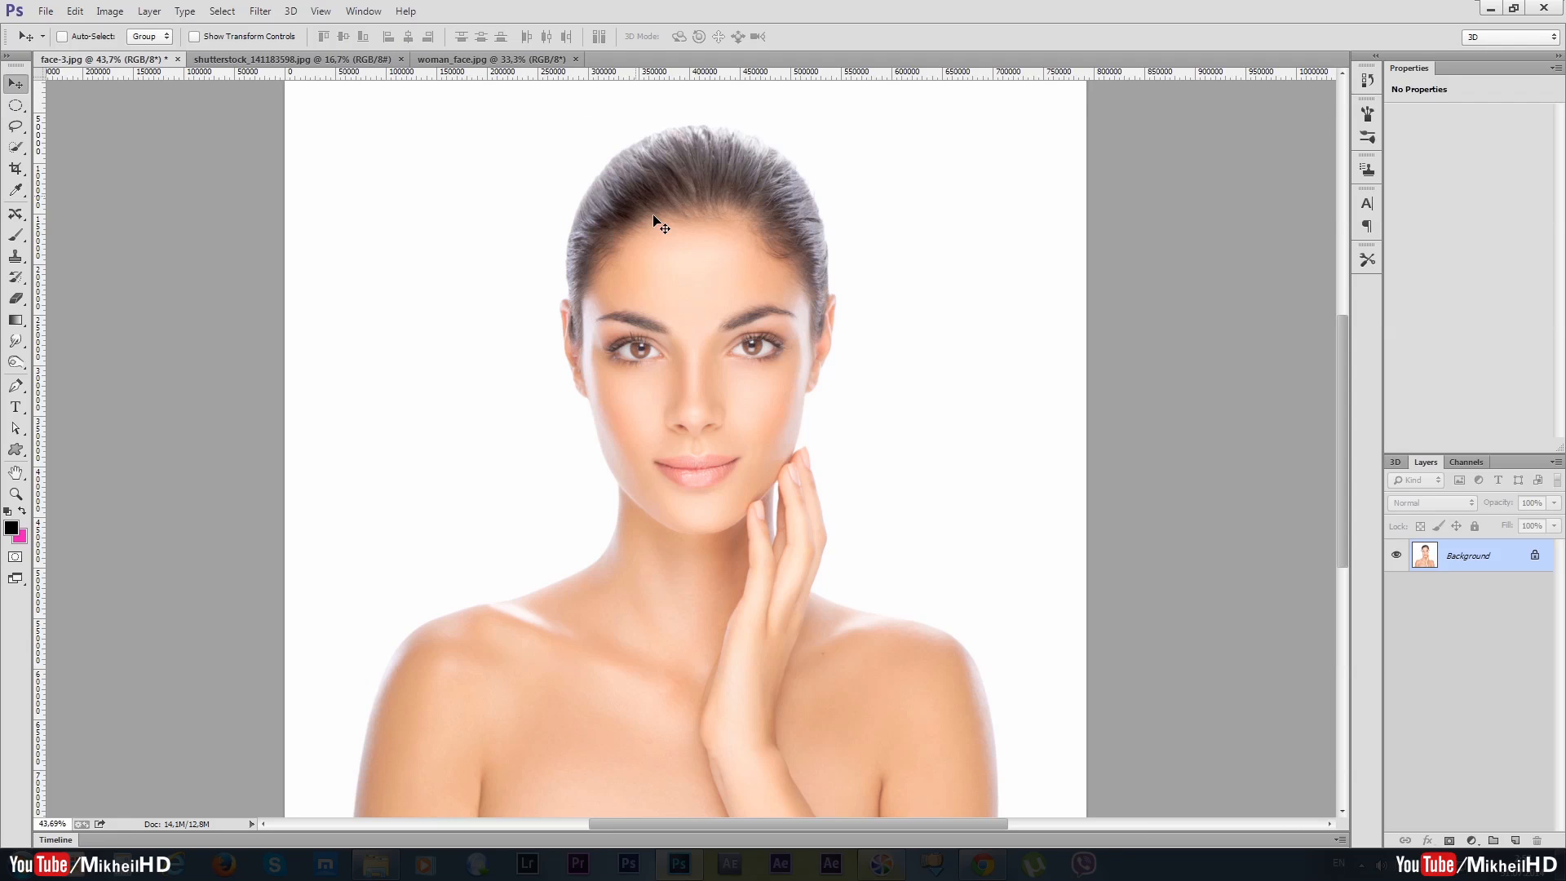
pyautogui.scroll(1, 715, 394)
pyautogui.scroll(3, 713, 387)
pyautogui.moveTo(725, 266); pyautogui.dragTo(706, 308)
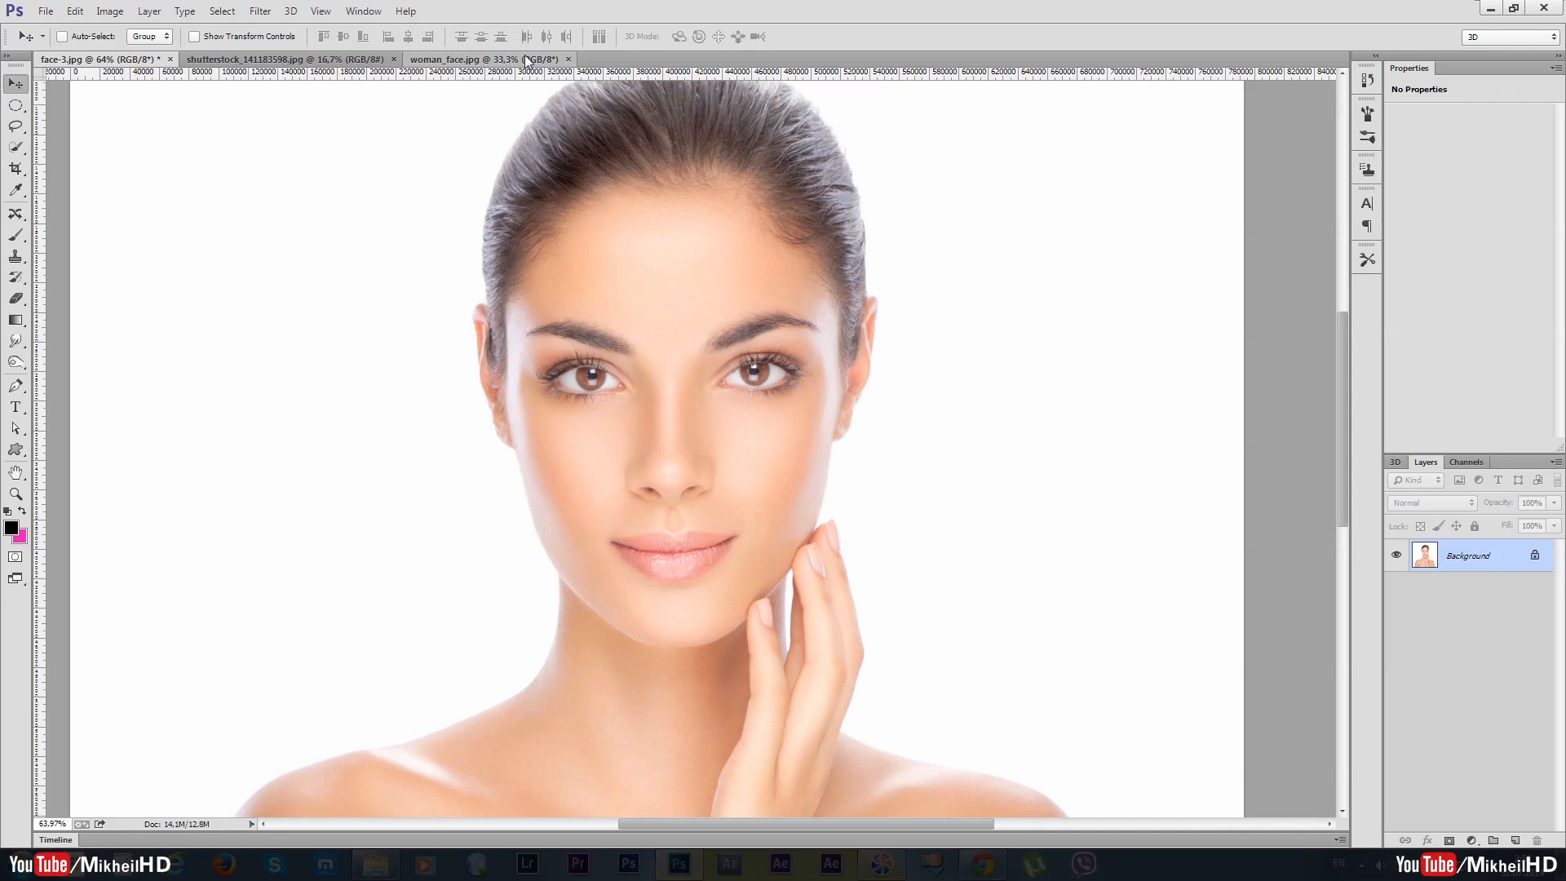
# Step: Bring woman_face.jpg into view with the whole face showing and activate the Lasso tool
pyautogui.click(489, 59)
pyautogui.scroll(5, 642, 359)
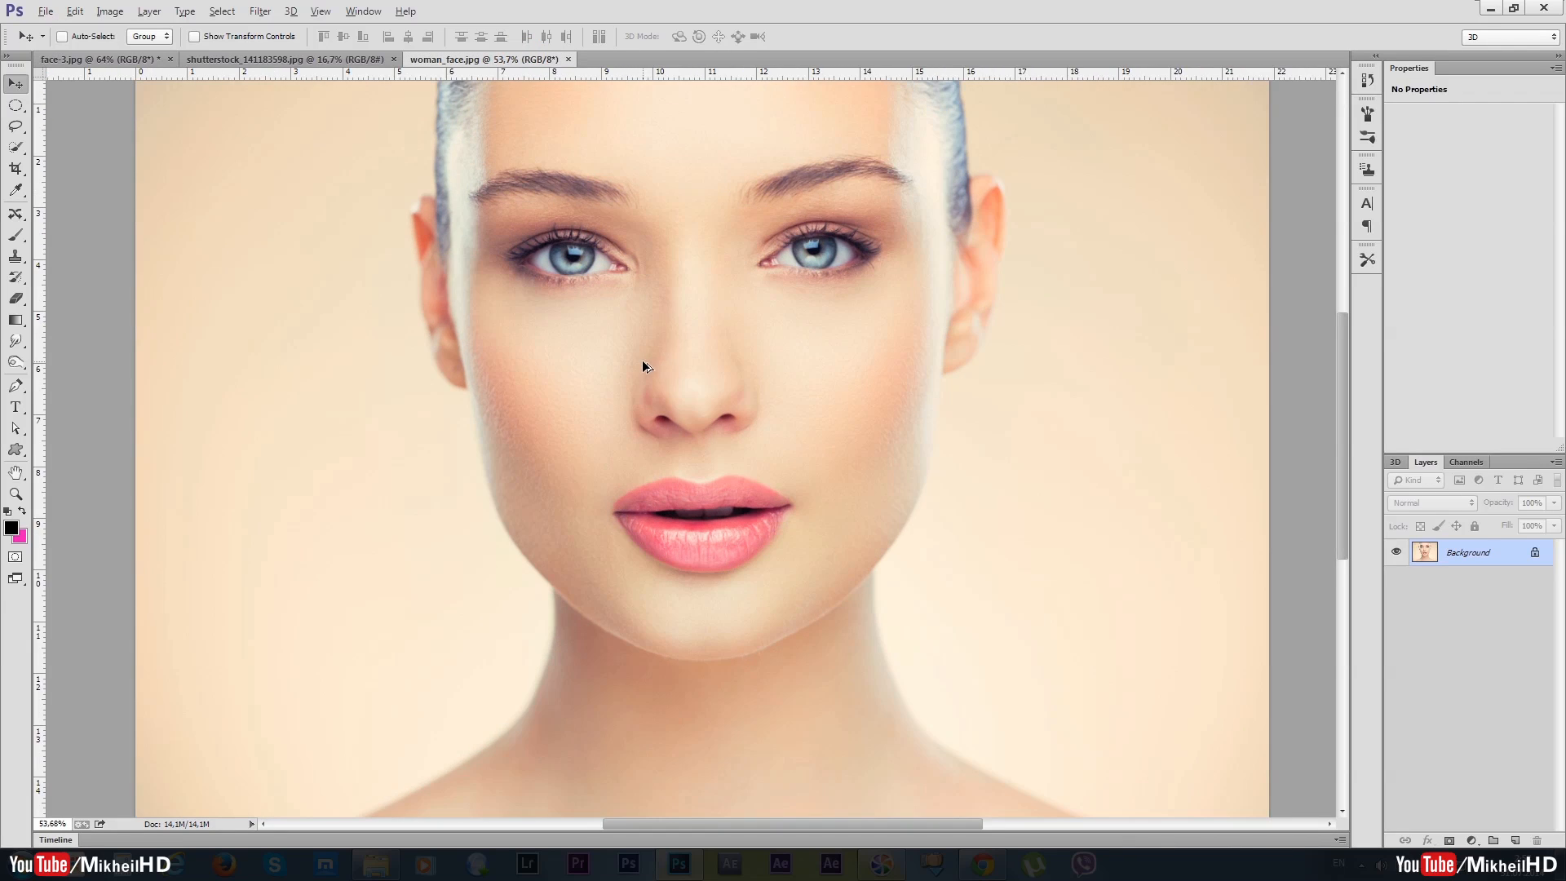
pyautogui.scroll(3, 812, 347)
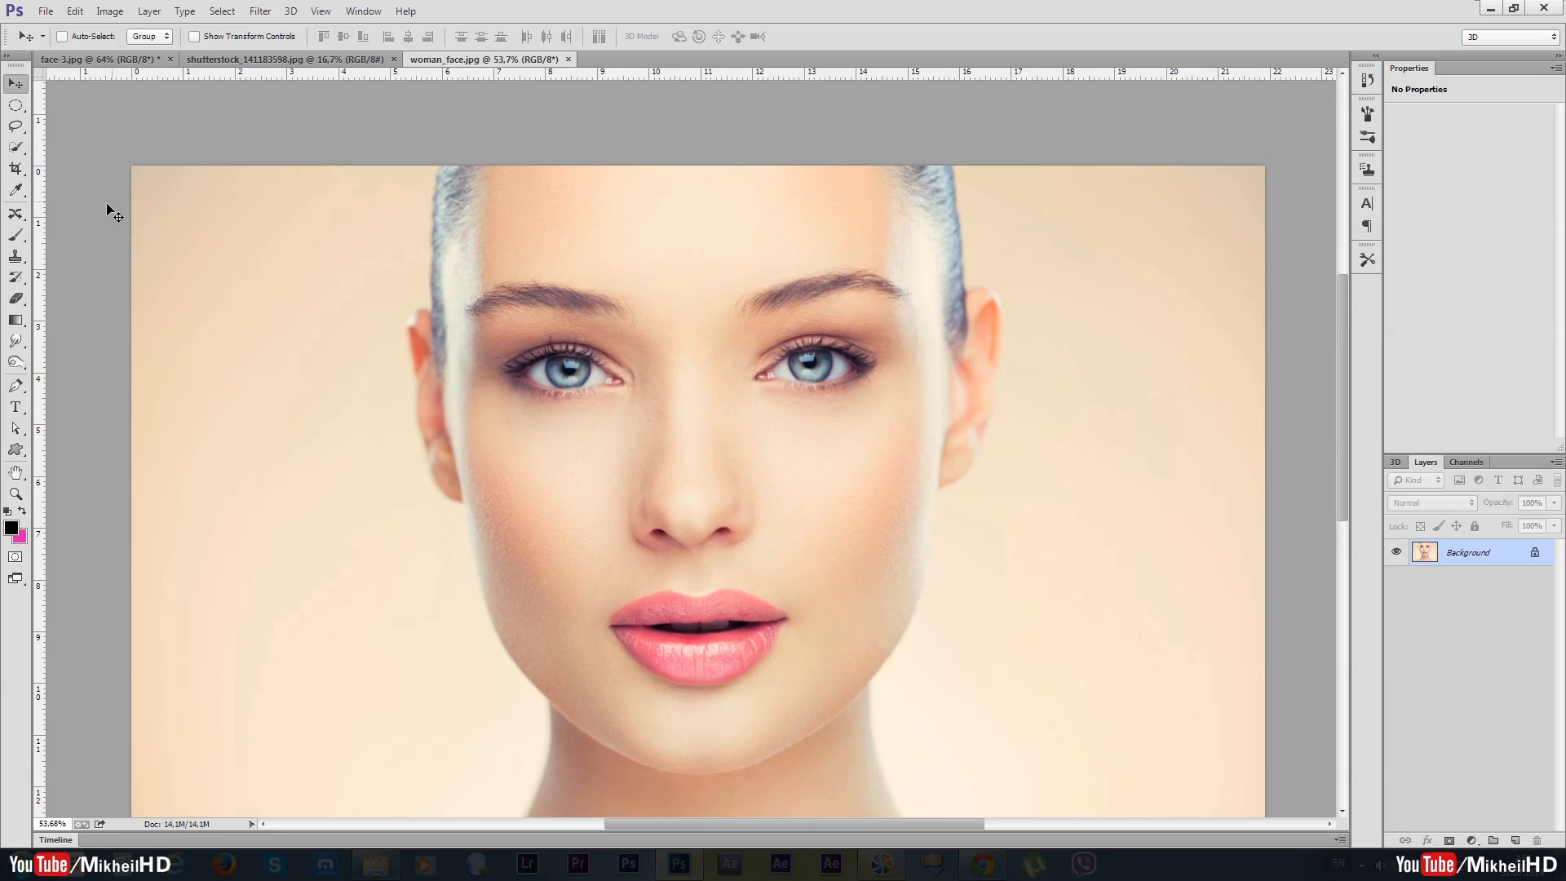
pyautogui.click(18, 128)
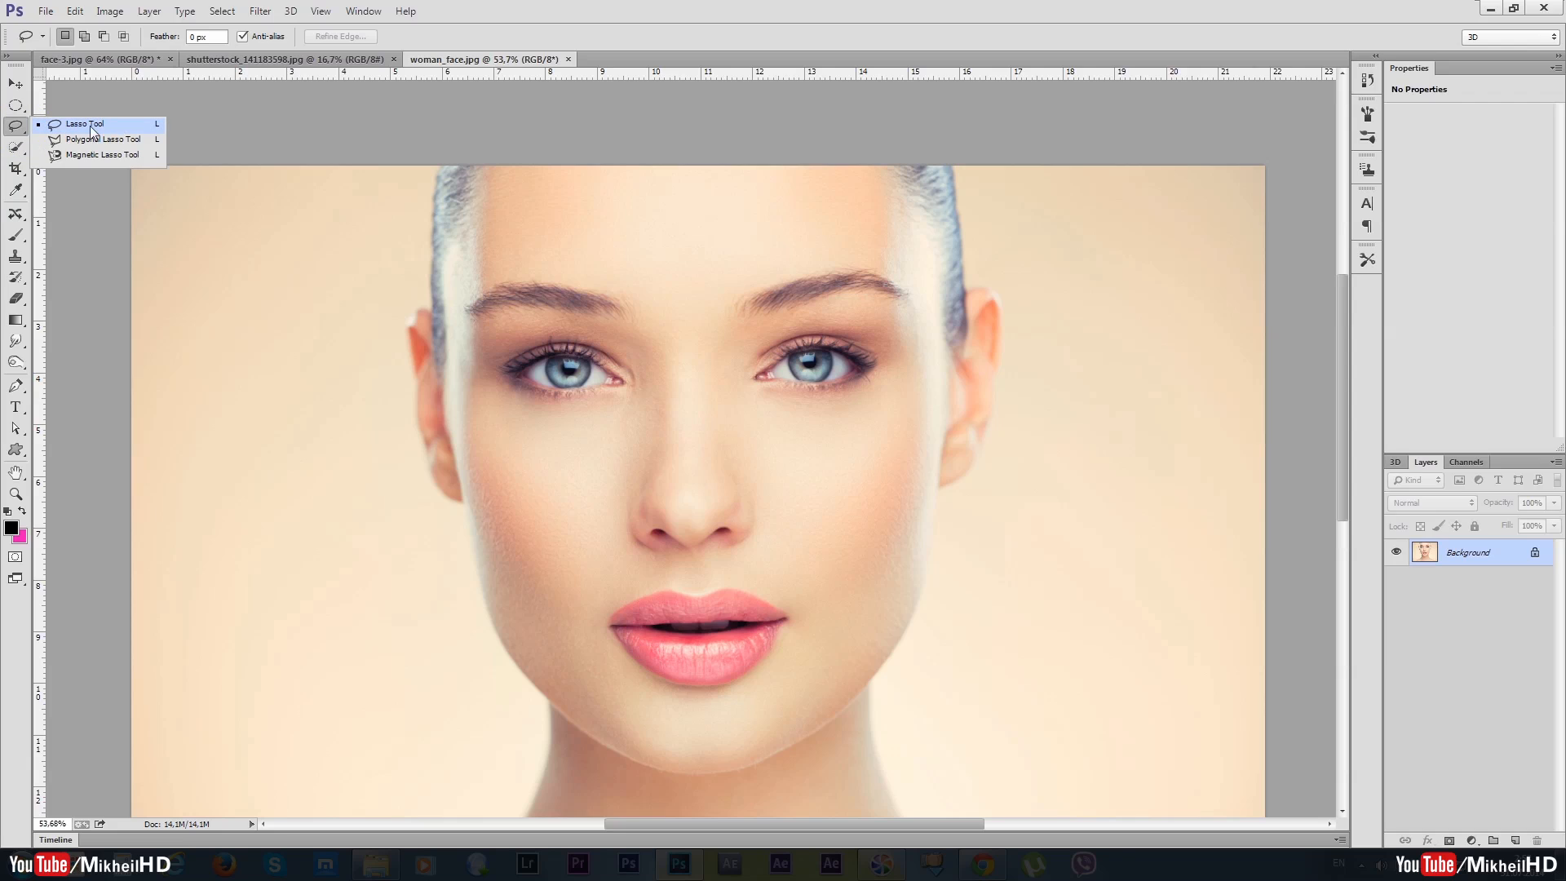
pyautogui.click(20, 131)
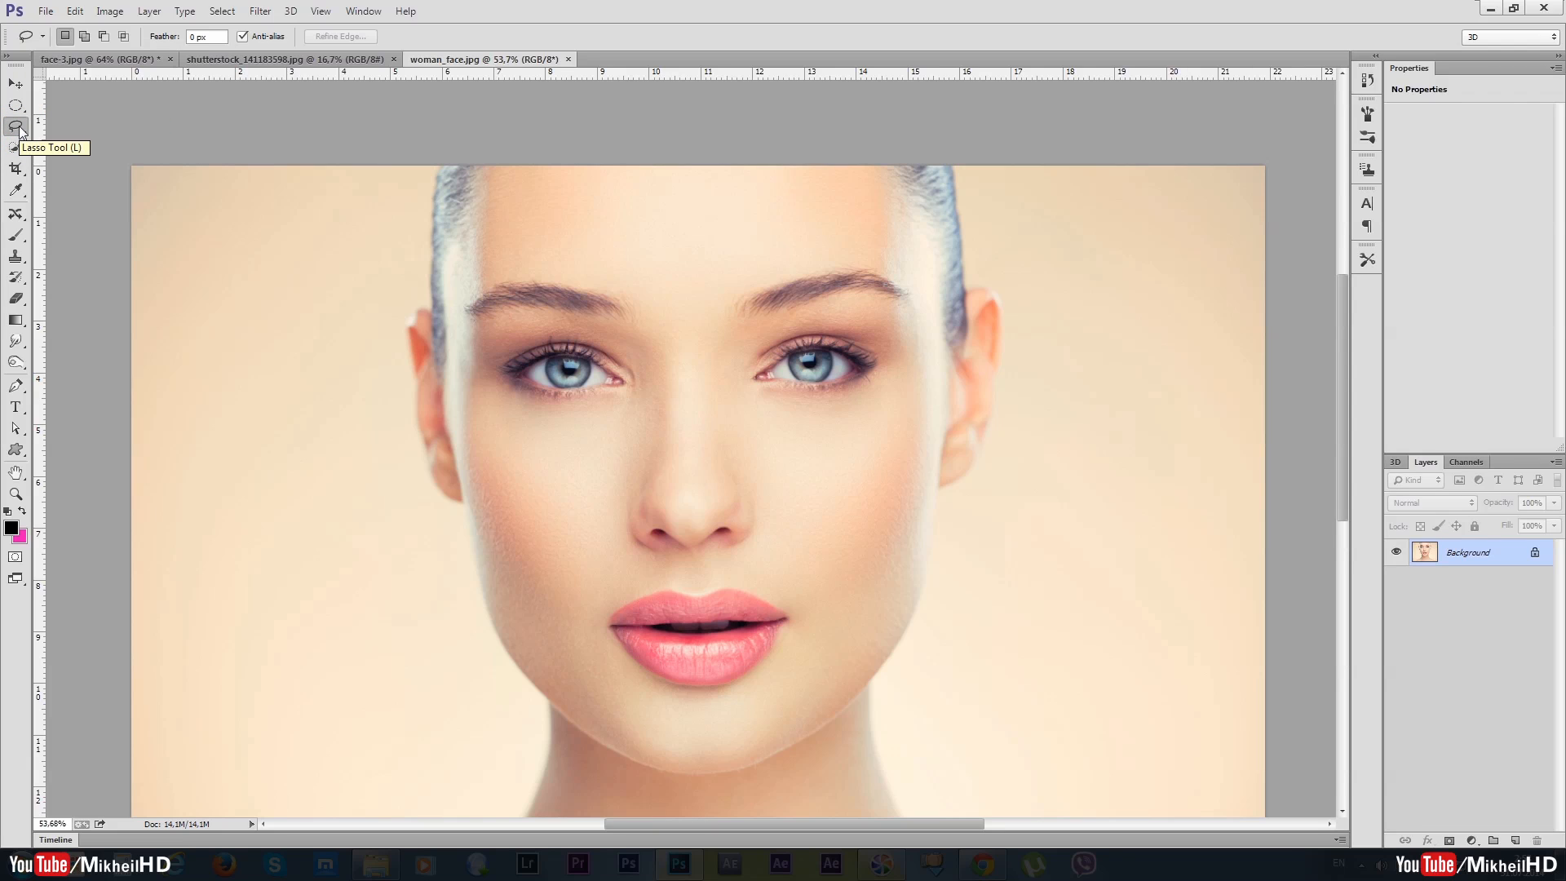
pyautogui.click(15, 129)
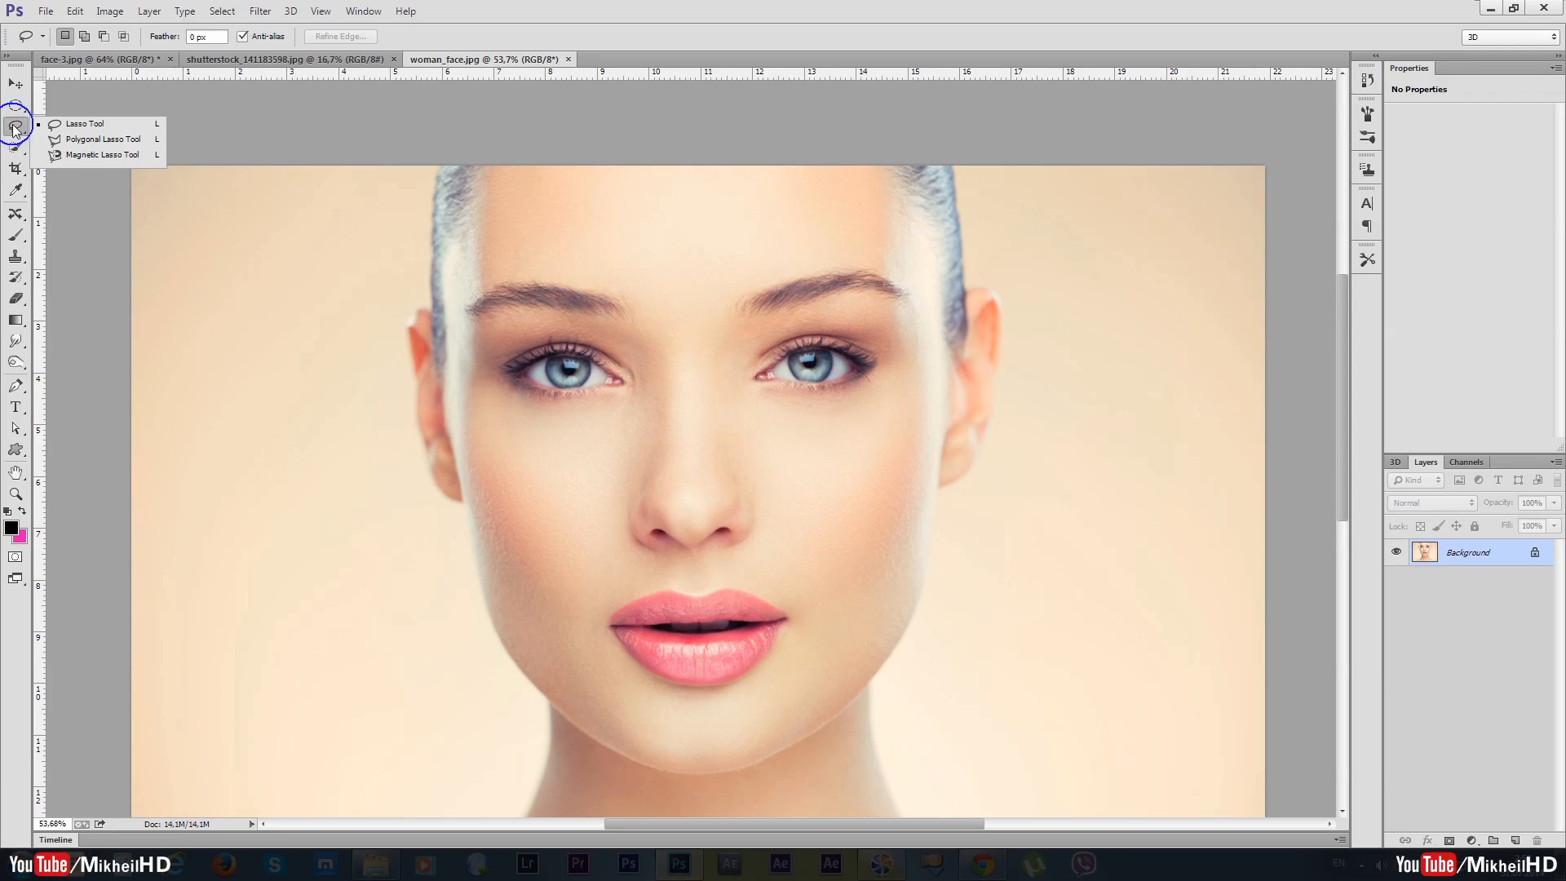
pyautogui.click(94, 143)
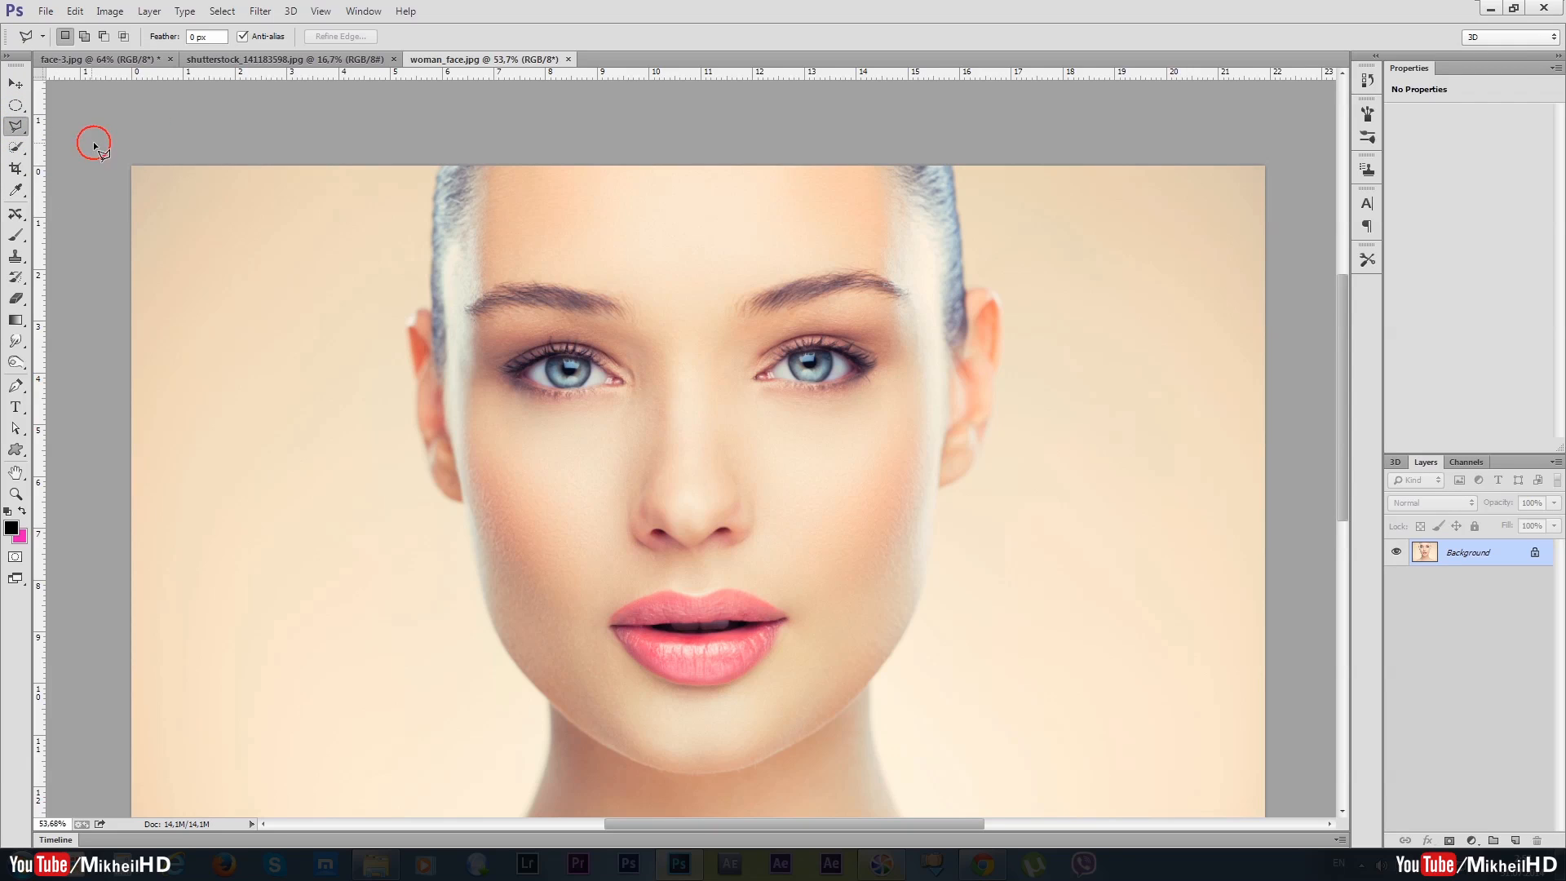
pyautogui.click(16, 128)
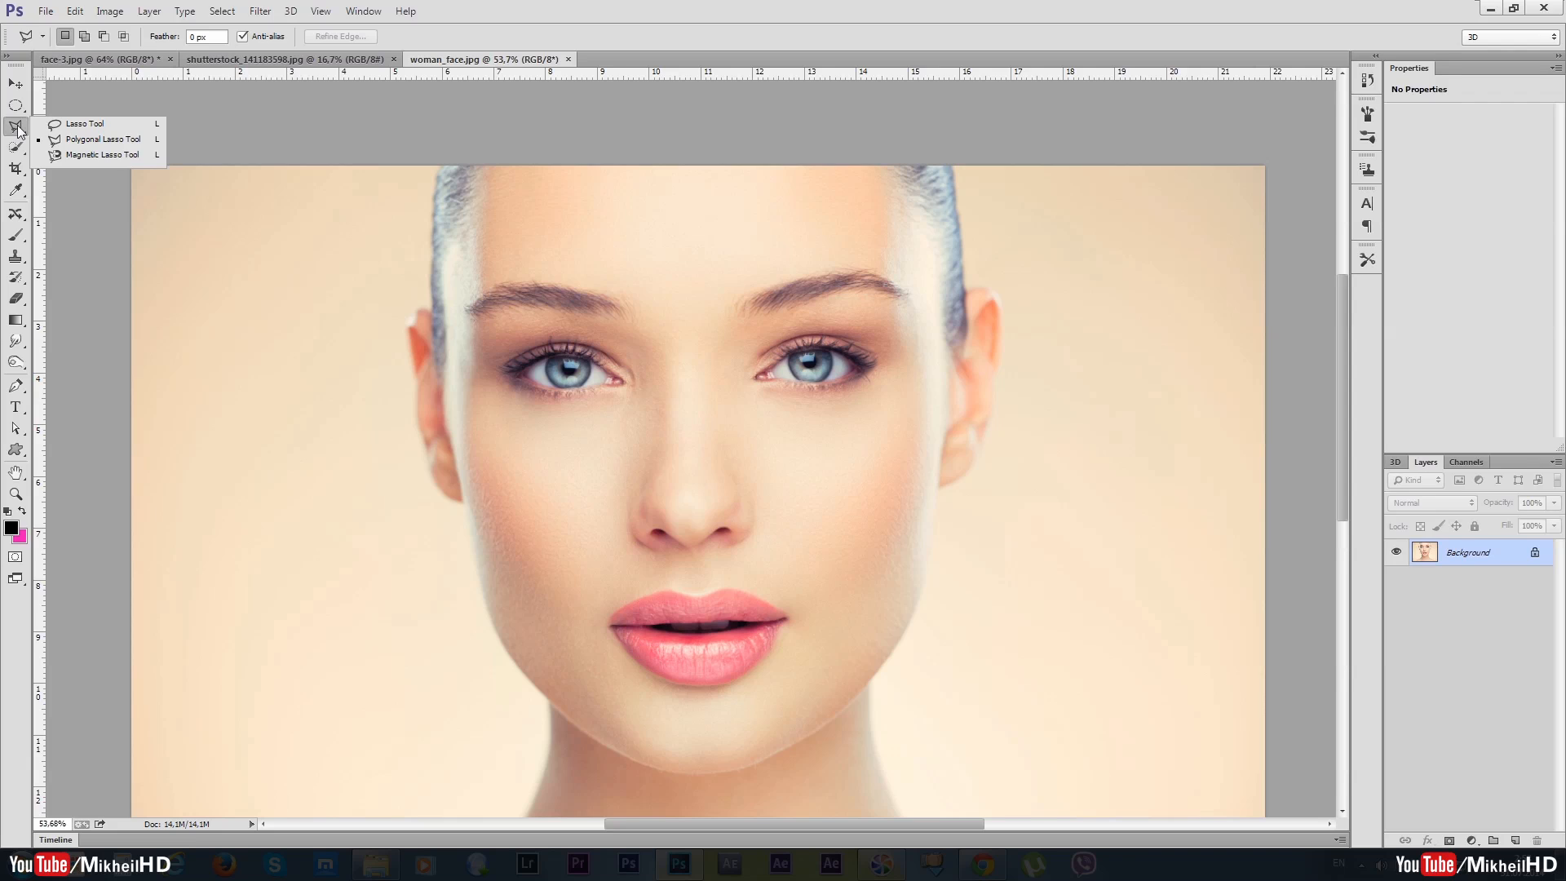
pyautogui.click(103, 125)
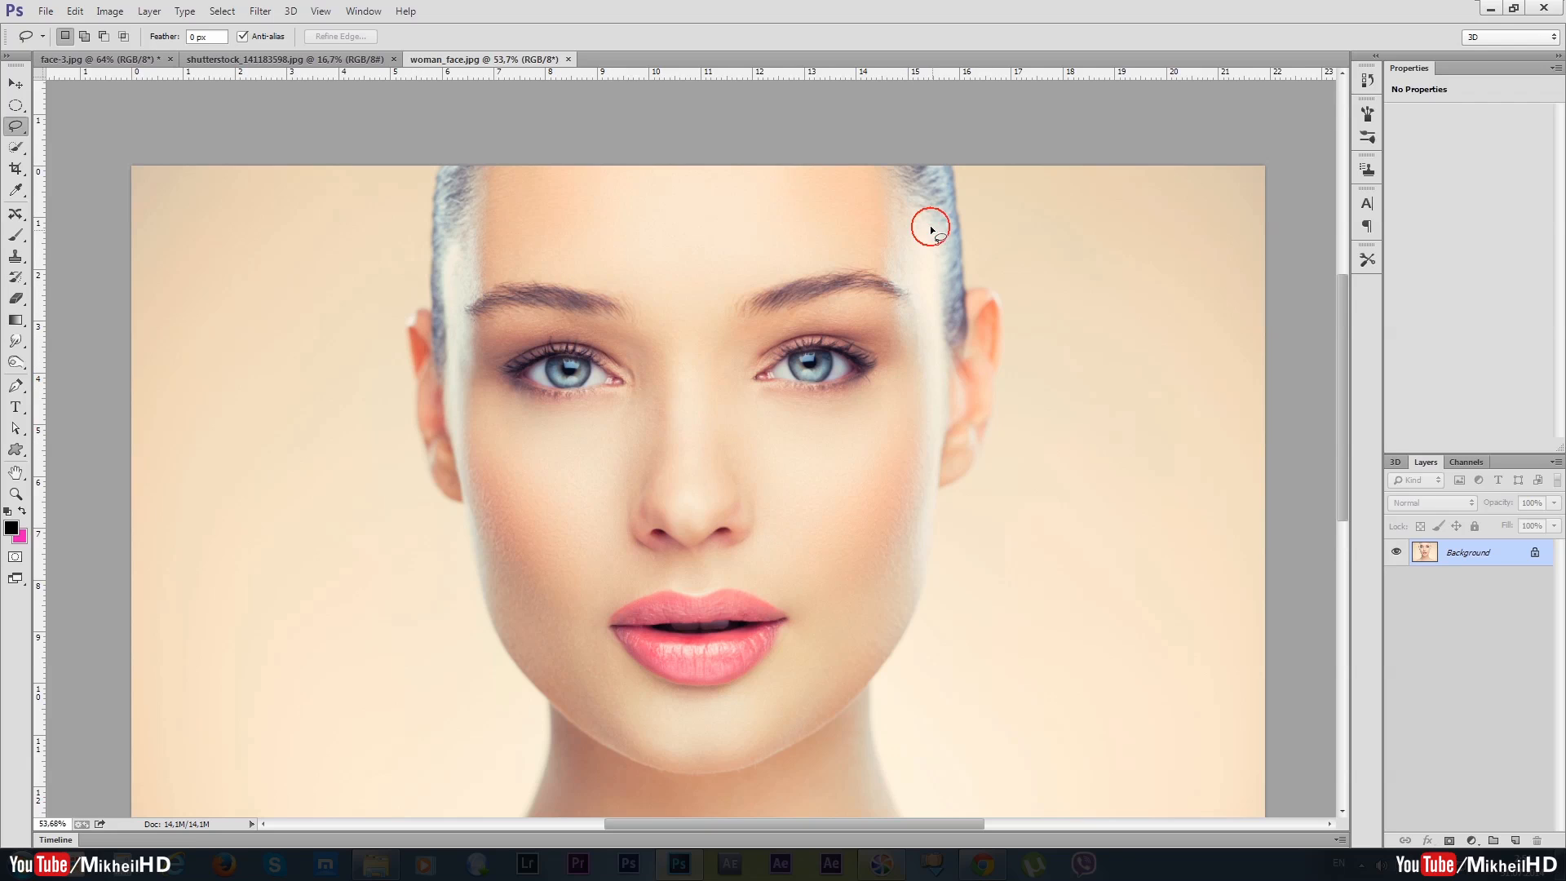
# Step: Lasso a loose area around both eyes and eyebrows in woman_face.jpg and copy it
pyautogui.moveTo(932, 230); pyautogui.dragTo(873, 204)
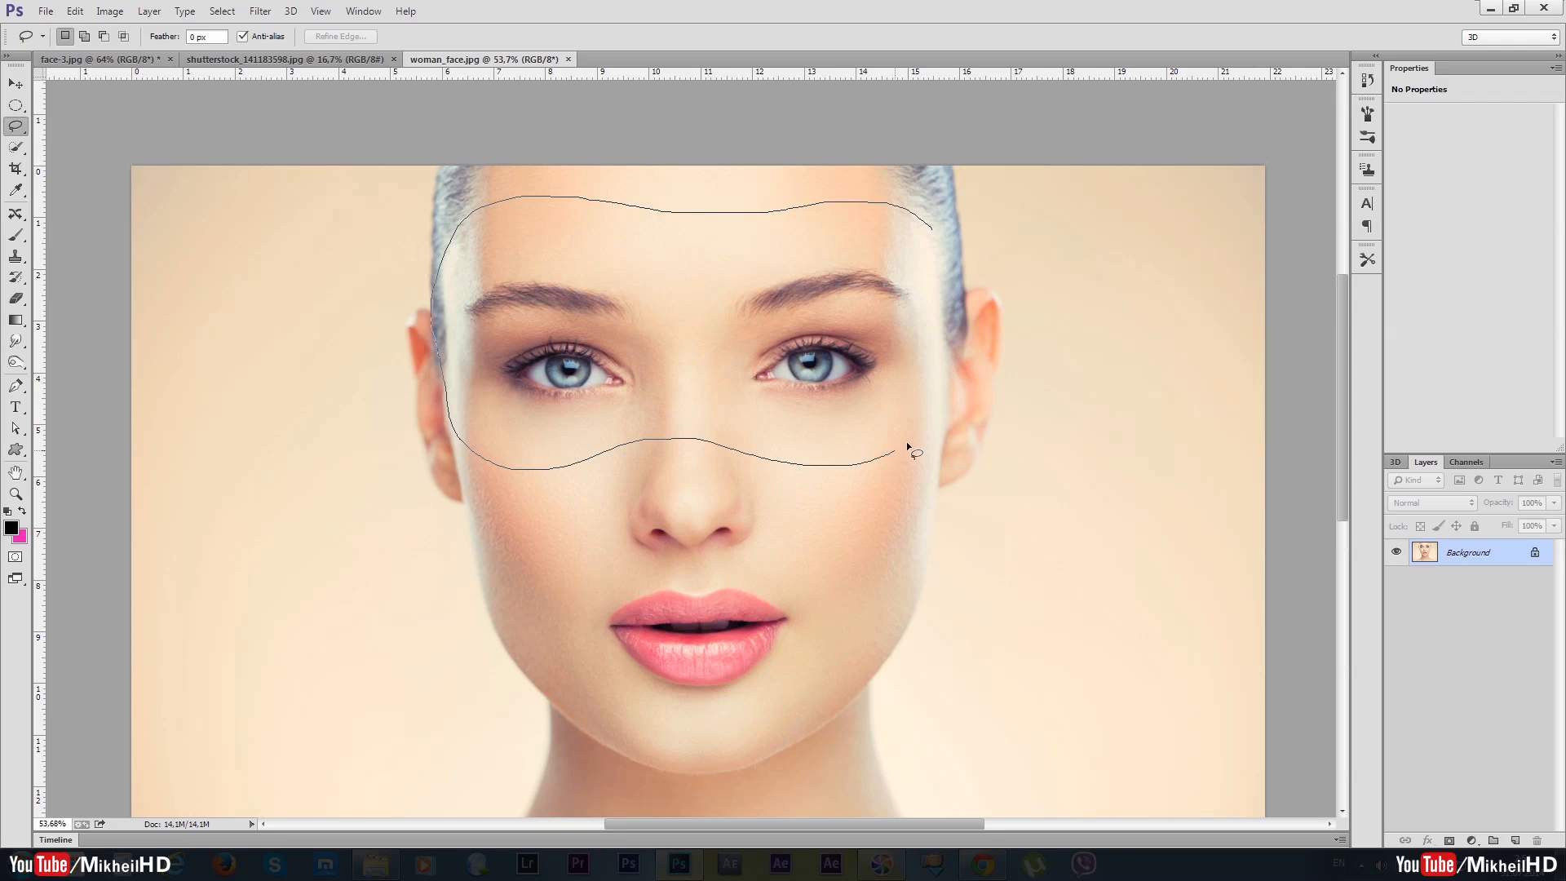
pyautogui.moveTo(951, 325); pyautogui.dragTo(938, 232)
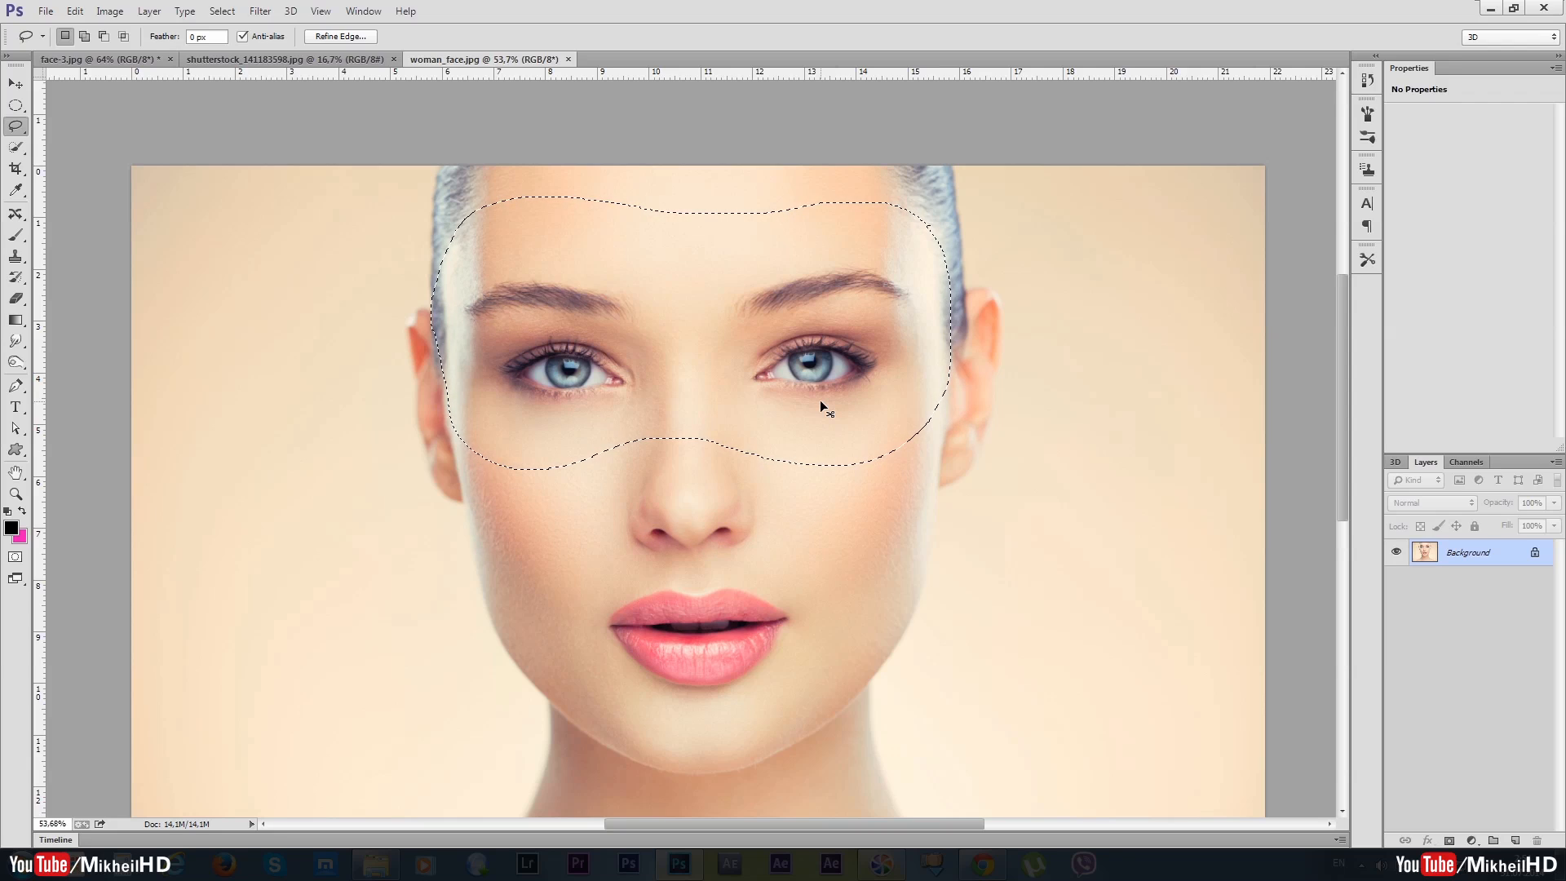
pyautogui.click(74, 11)
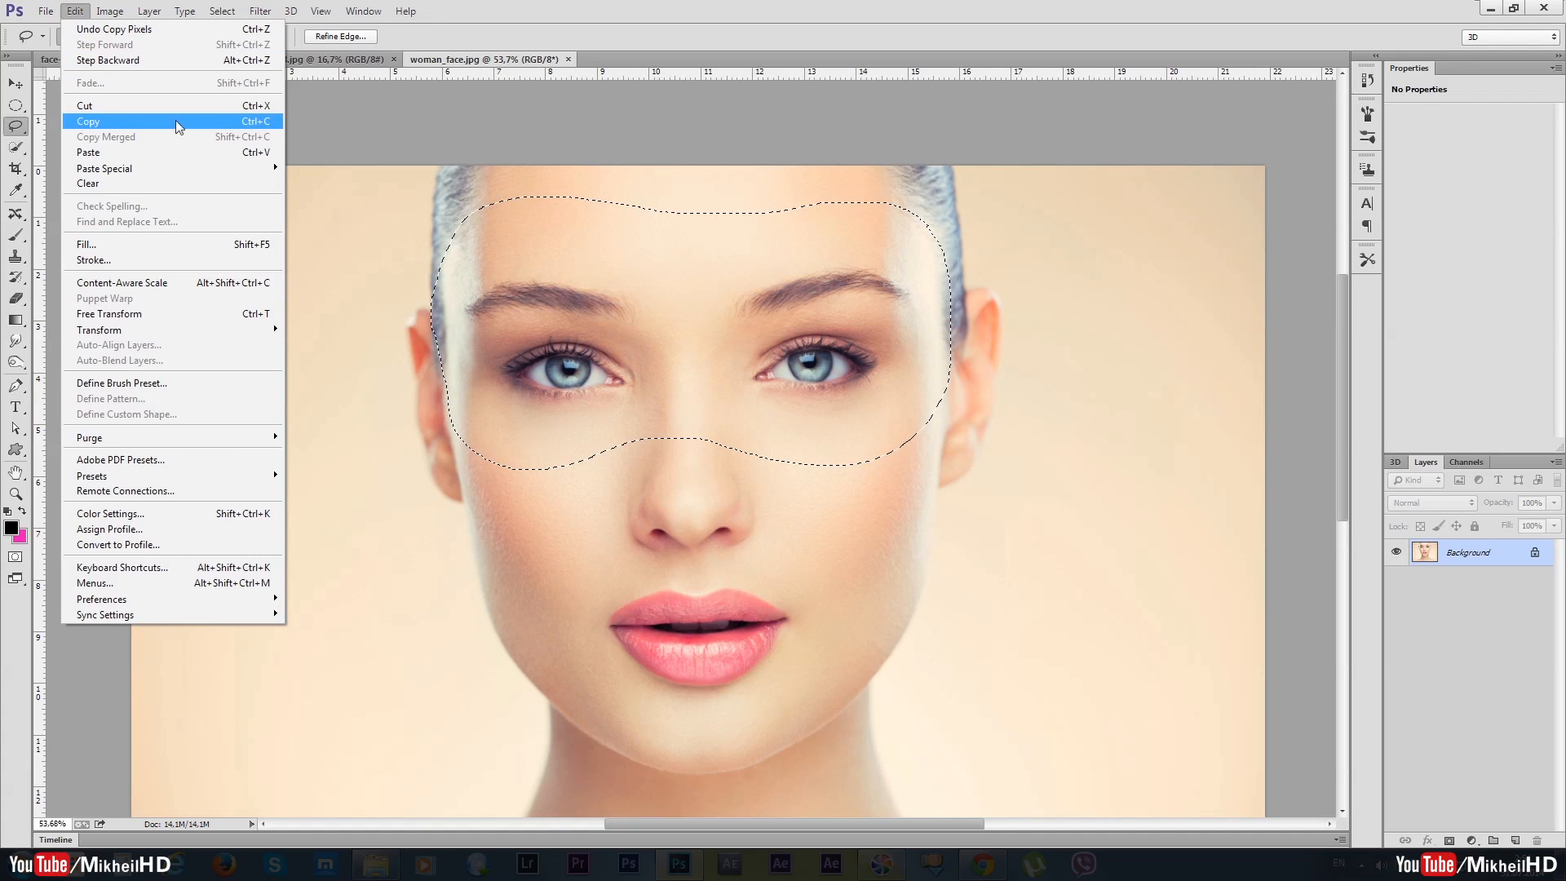
pyautogui.click(253, 124)
# Step: Paste the copied eye area into face-3.jpg as a new layer
pyautogui.click(110, 60)
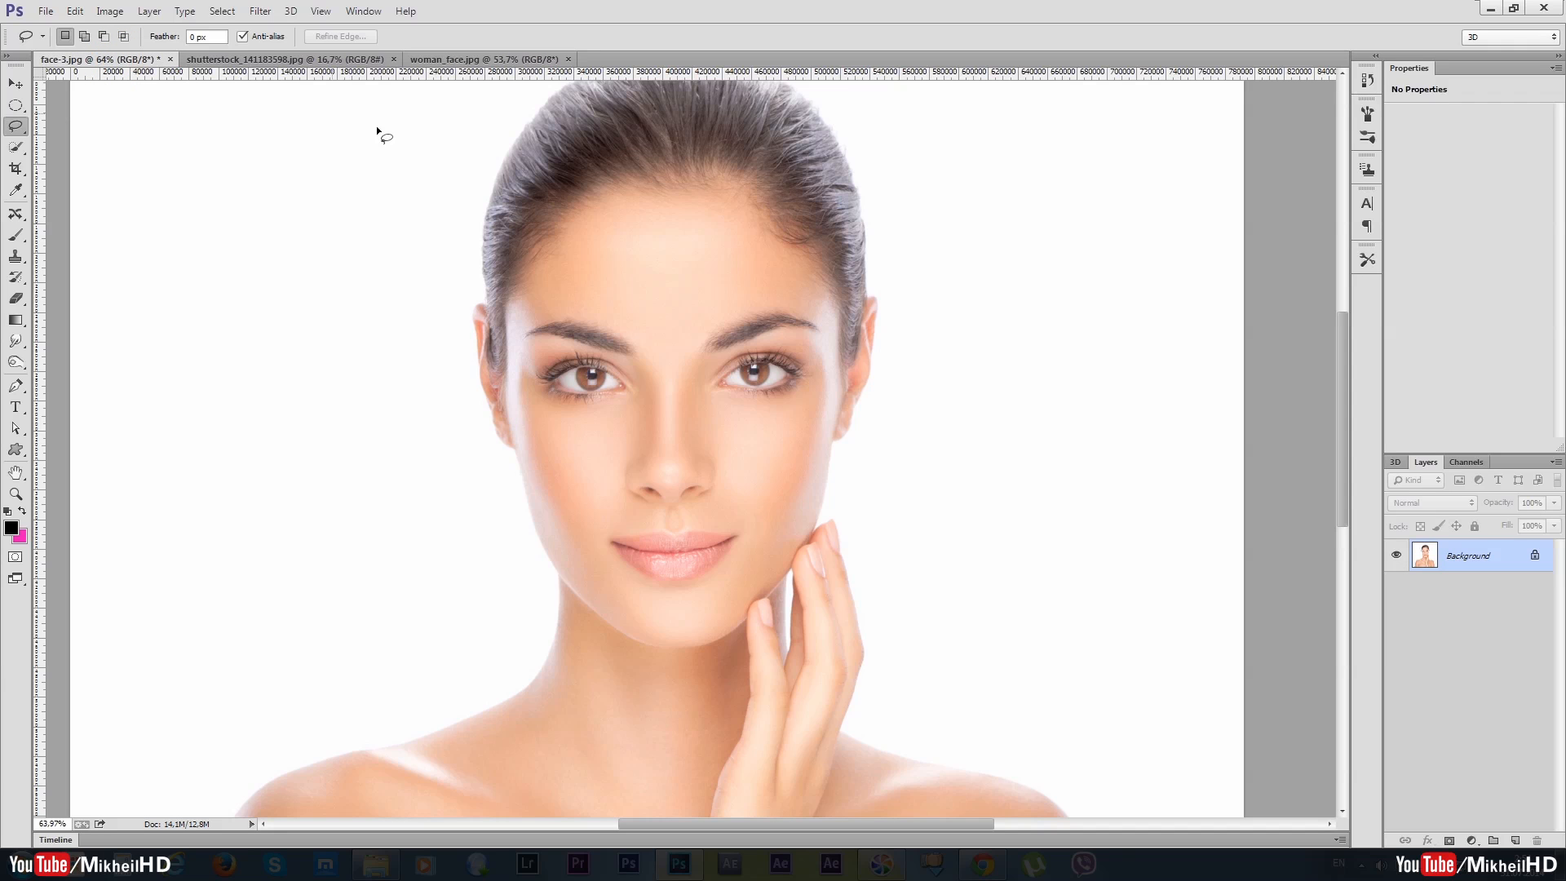
pyautogui.scroll(2, 690, 384)
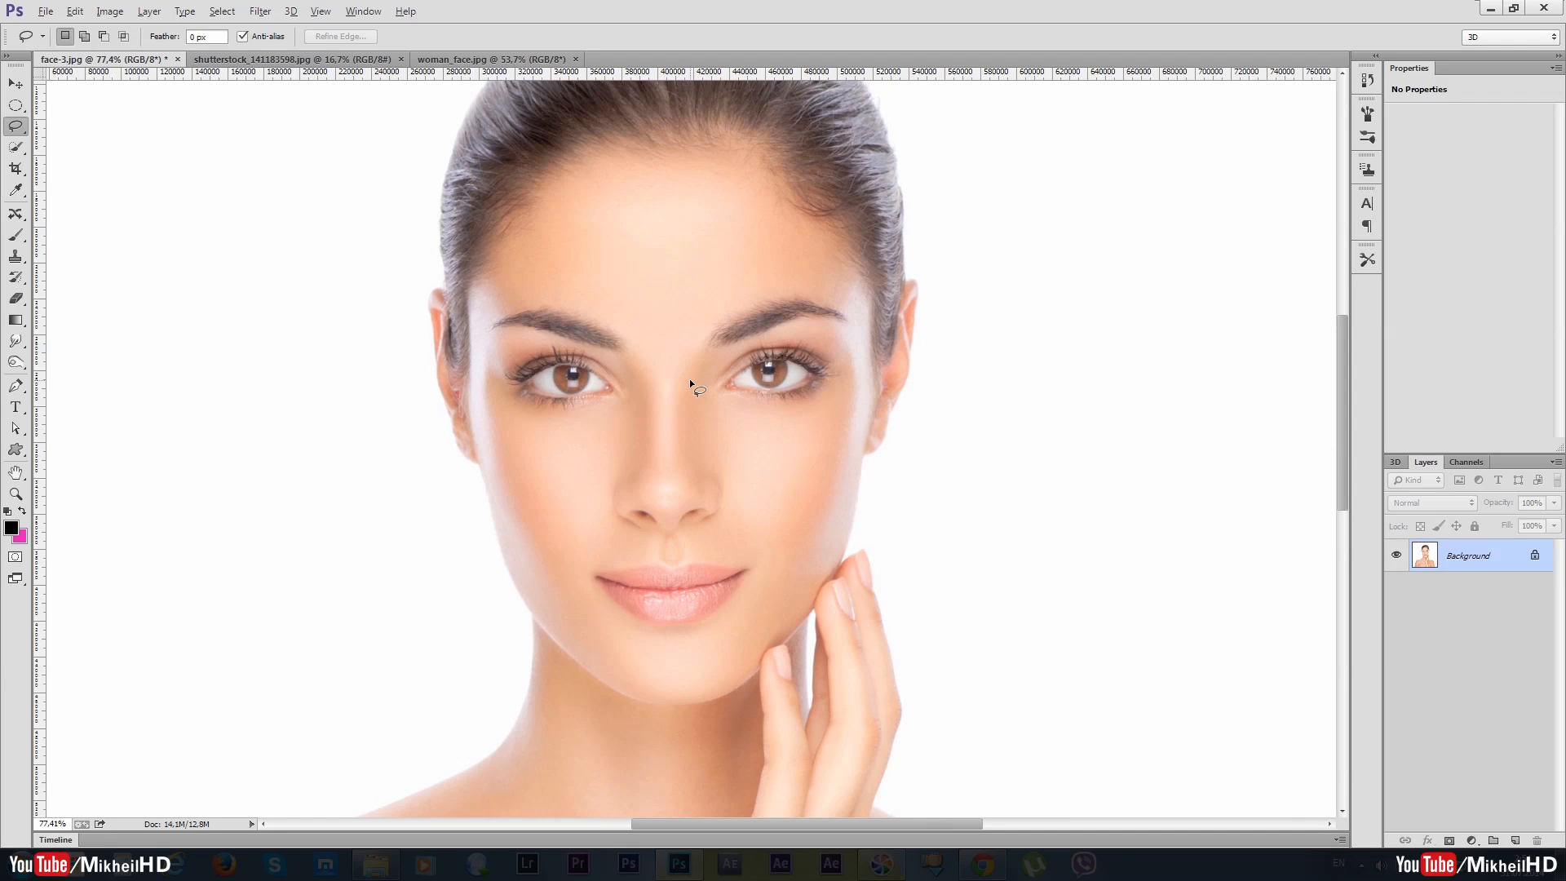
pyautogui.scroll(-4, 690, 383)
pyautogui.scroll(-1, 690, 383)
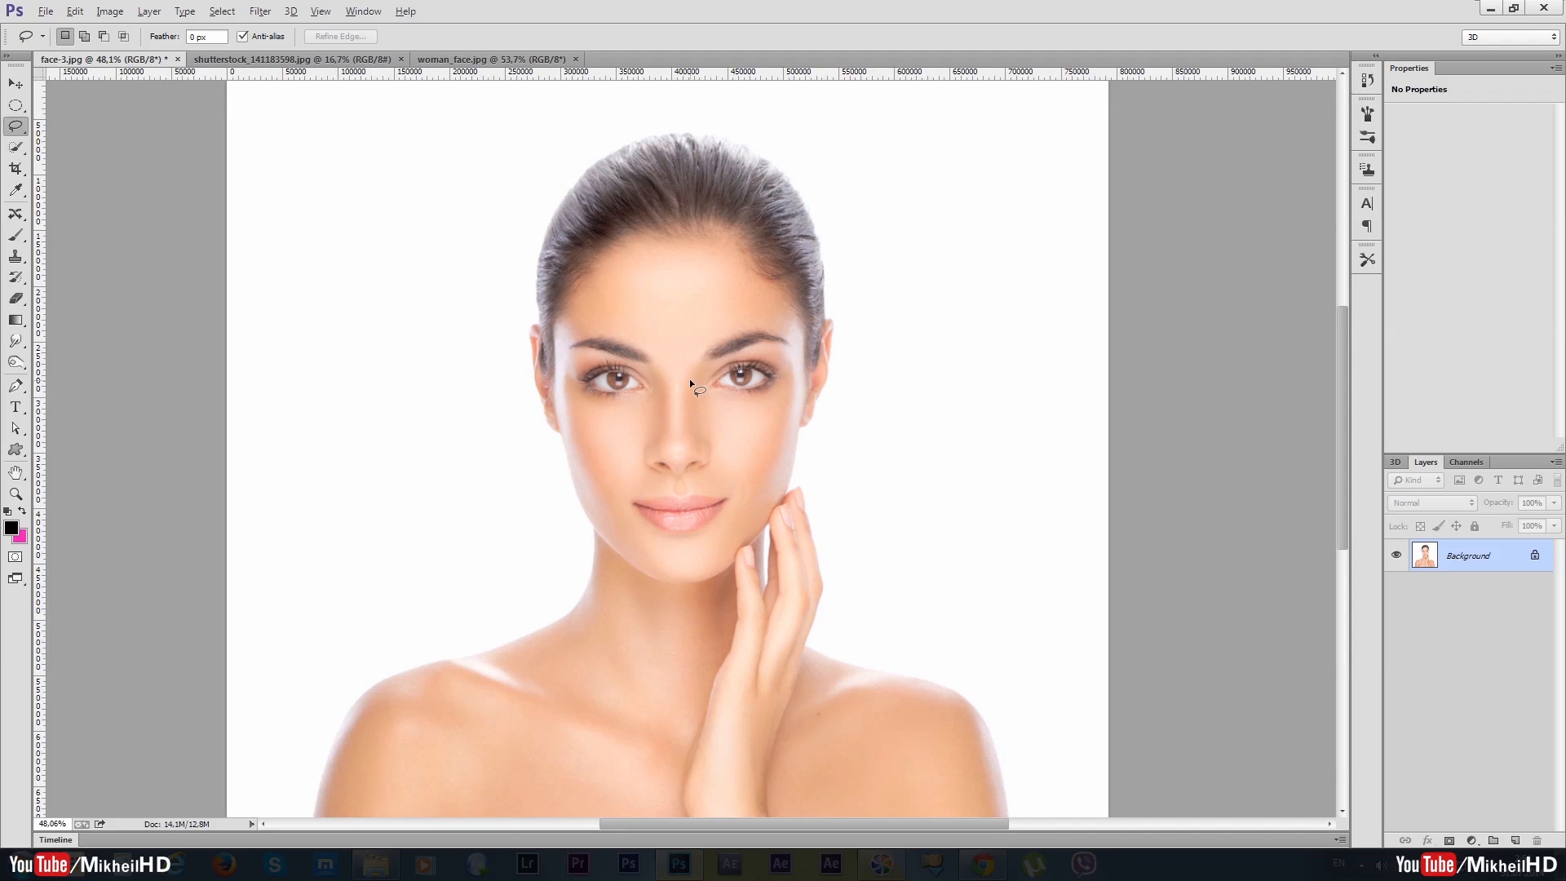
pyautogui.scroll(-1, 657, 387)
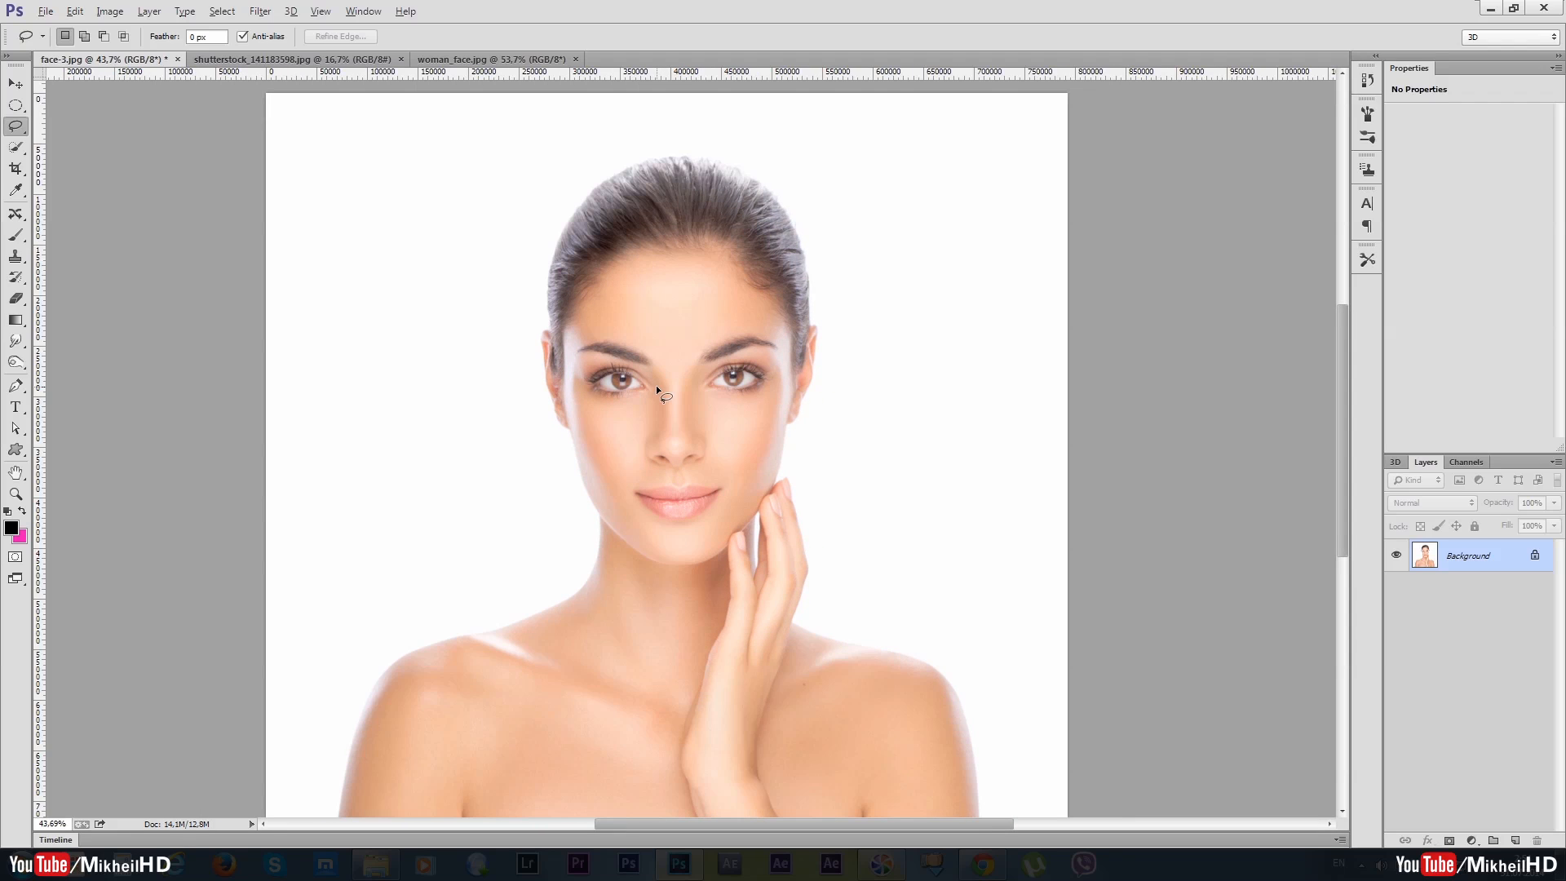
pyautogui.press('alt')
pyautogui.click(72, 13)
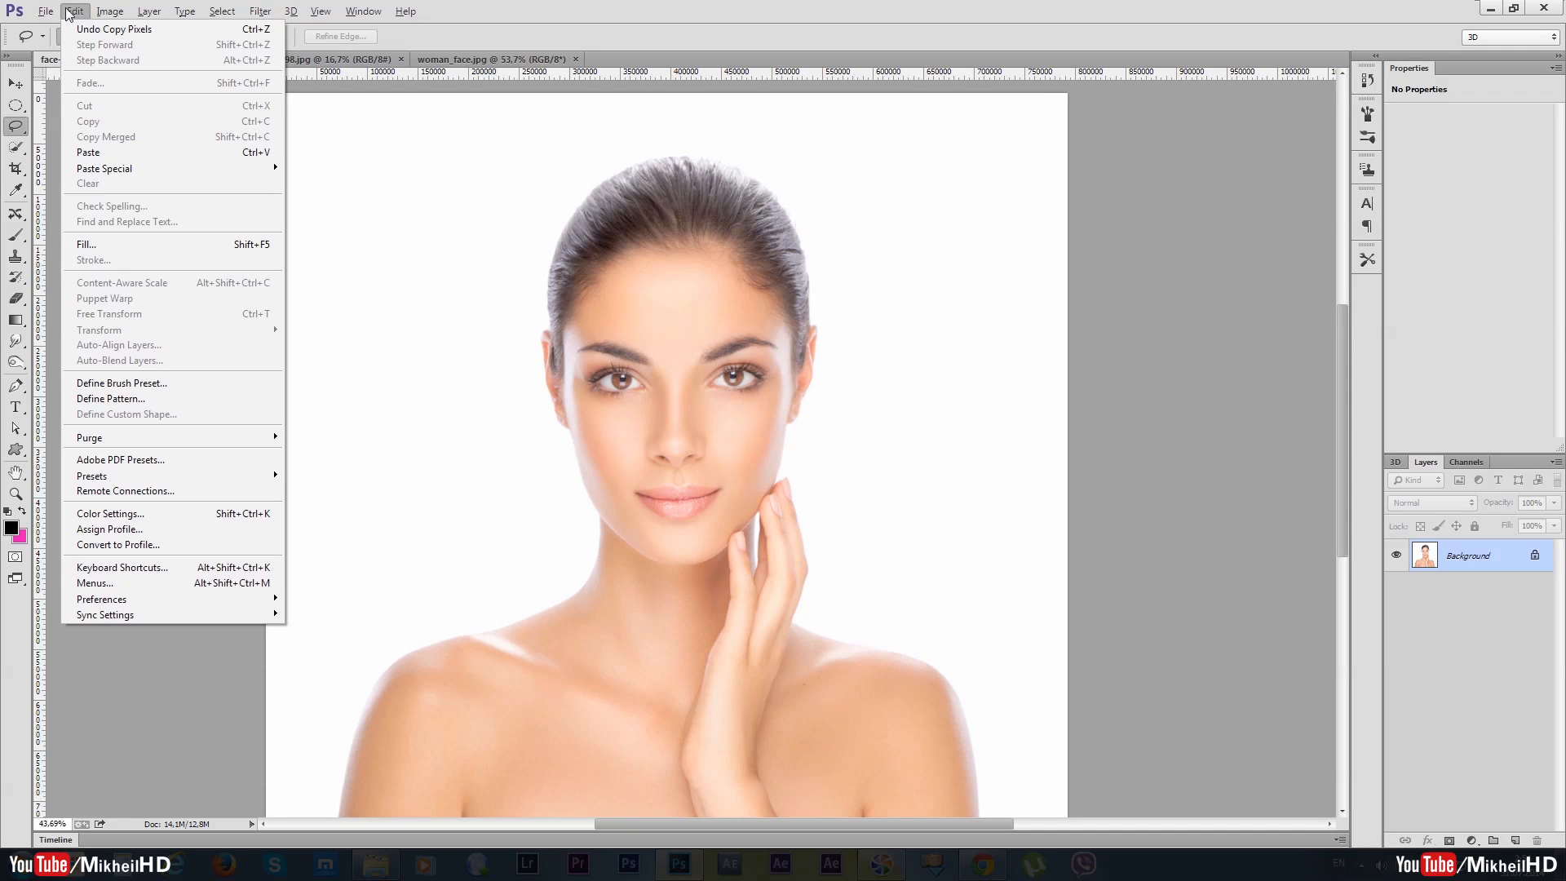
pyautogui.click(257, 155)
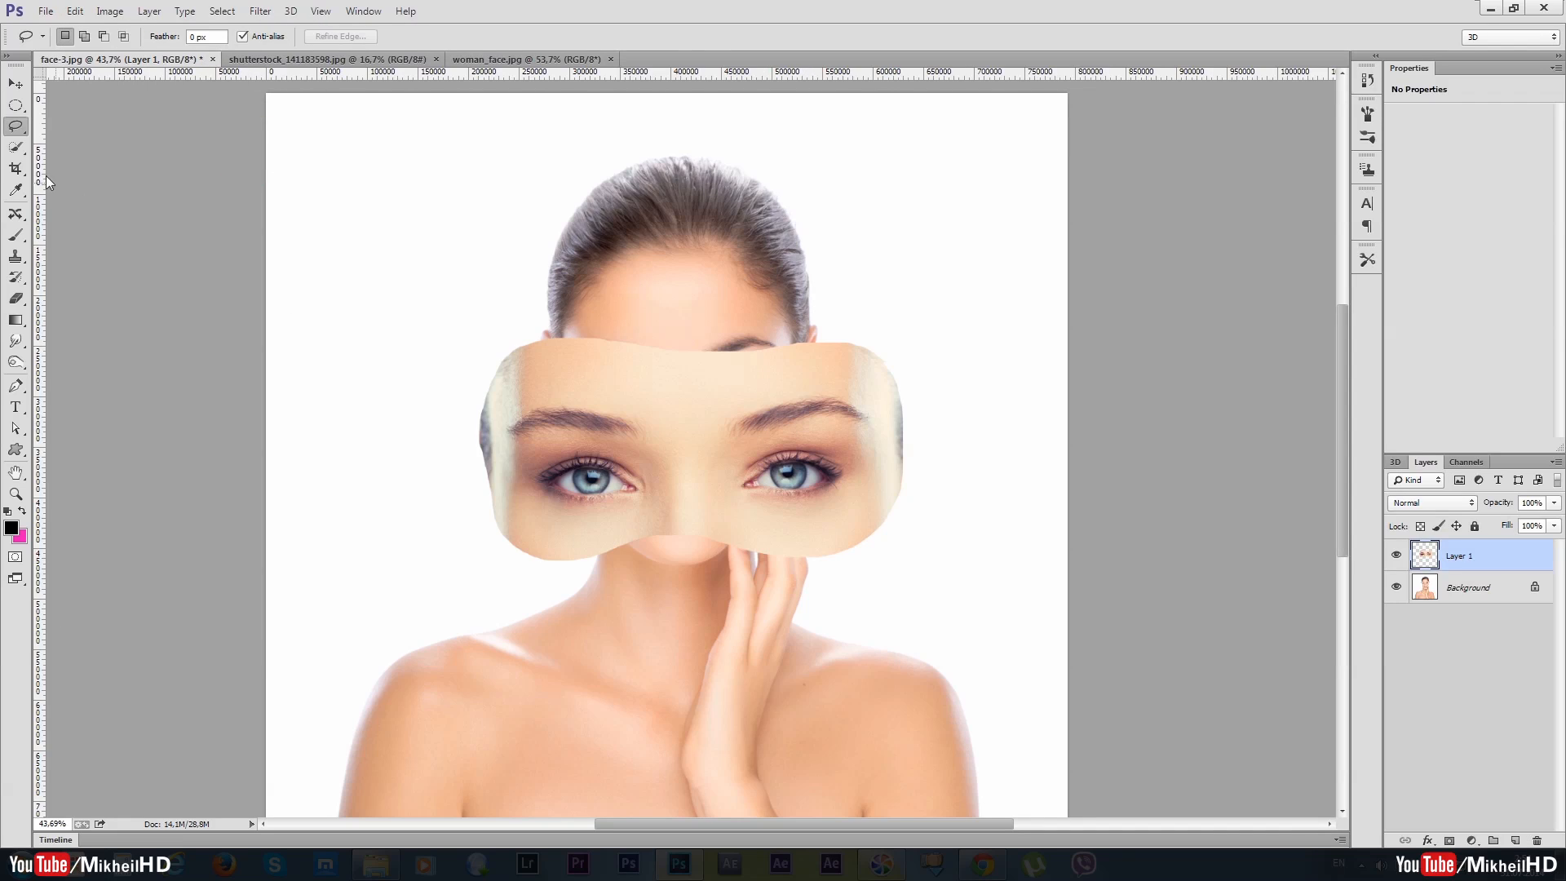
# Step: Move the pasted eye area up over the woman's own eyes in face-3.jpg
pyautogui.click(16, 83)
pyautogui.moveTo(683, 443)
pyautogui.mouseDown()
pyautogui.moveTo(671, 252)
pyautogui.moveTo(671, 377)
pyautogui.mouseUp()
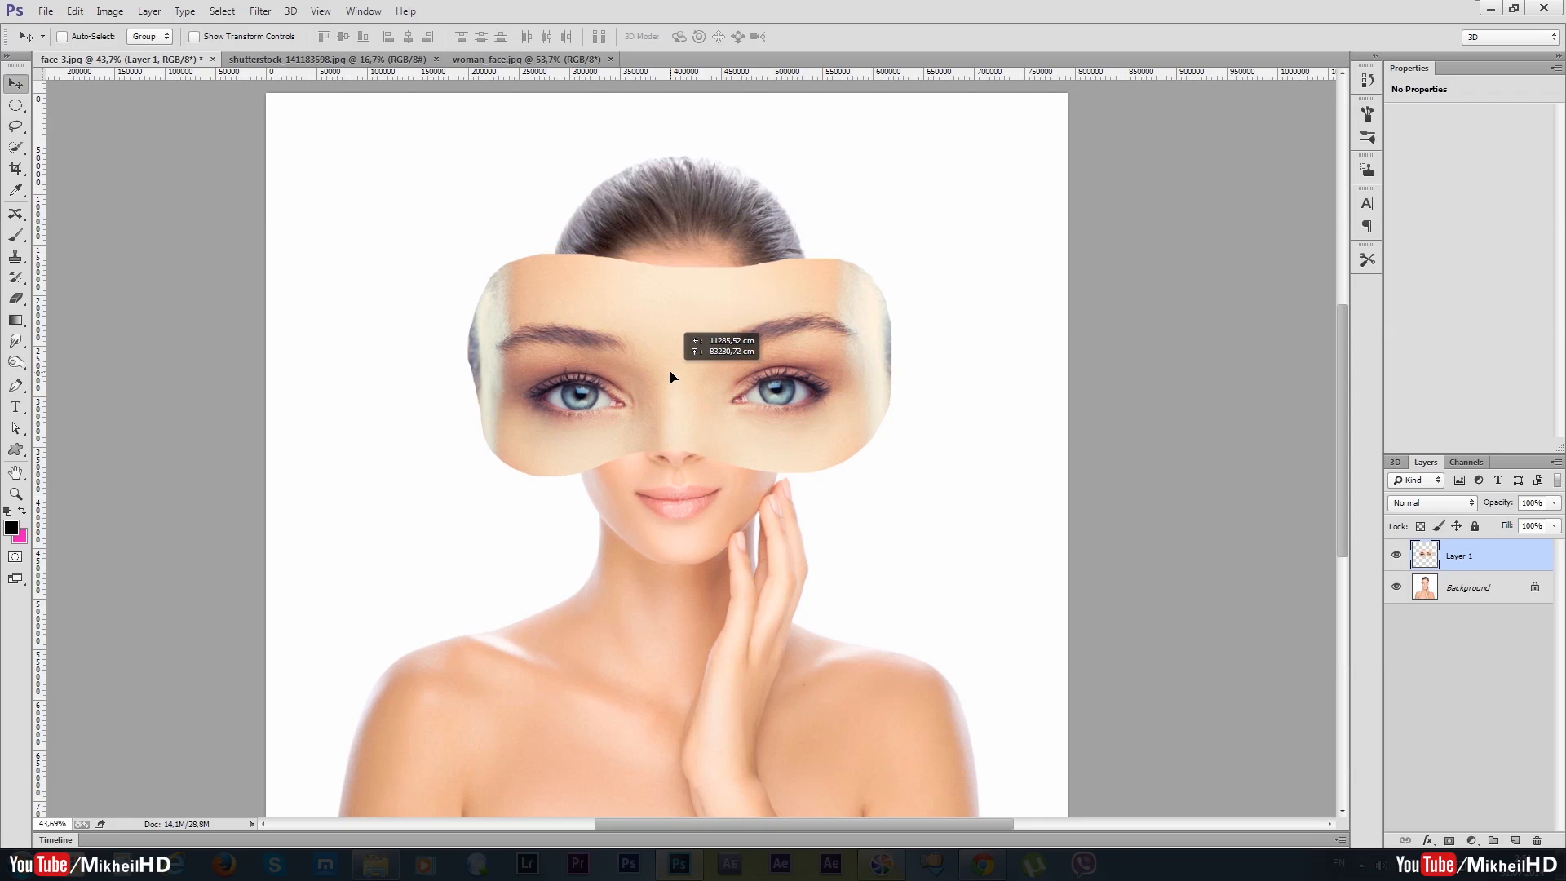
pyautogui.scroll(2, 667, 459)
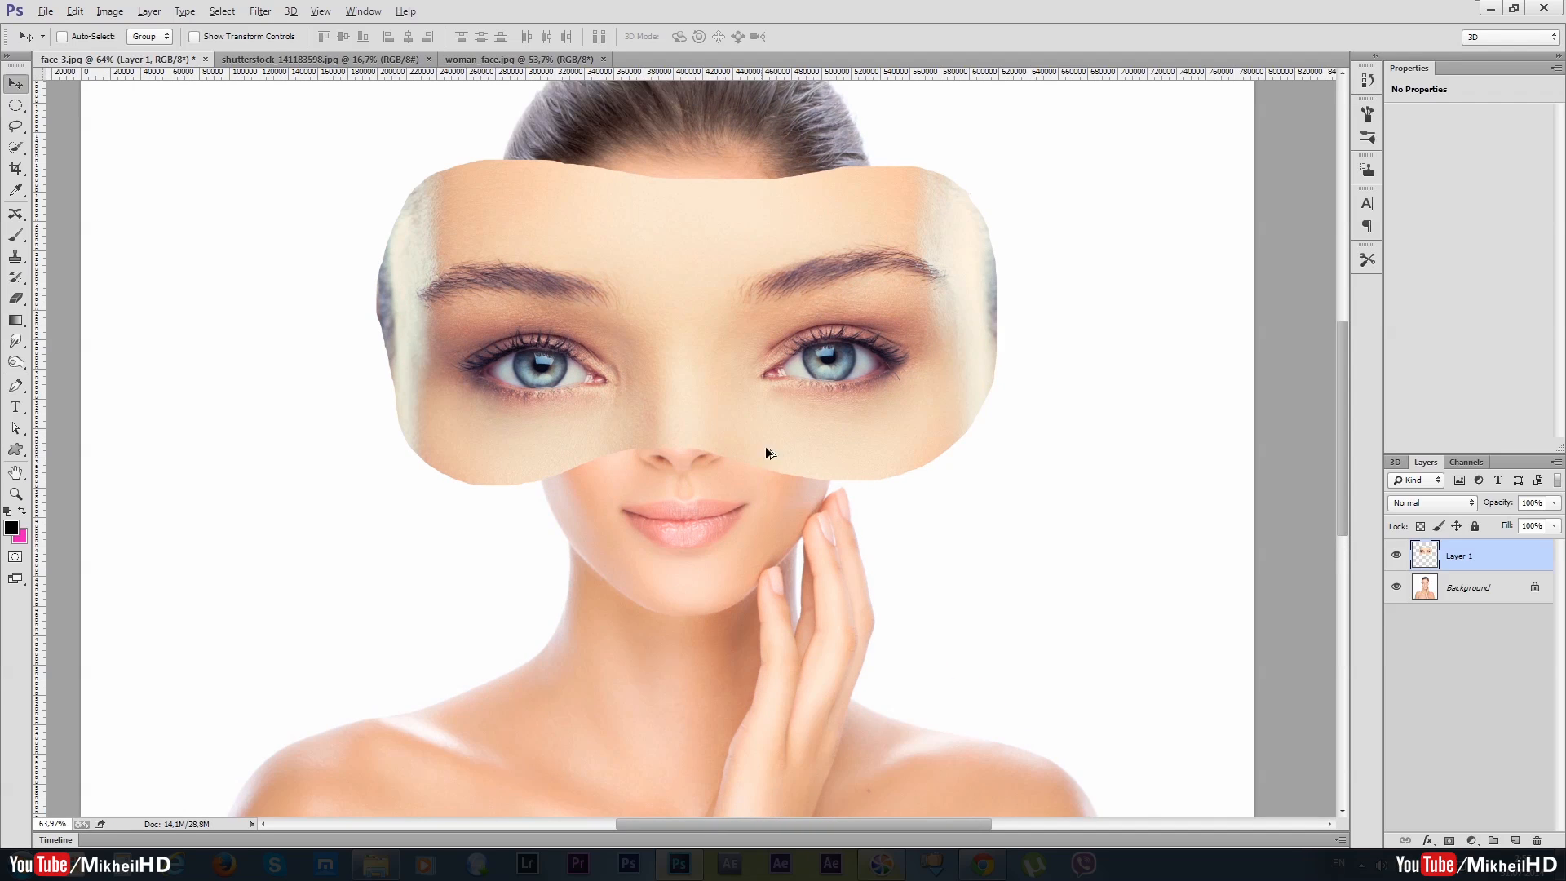
pyautogui.moveTo(693, 391); pyautogui.dragTo(689, 355)
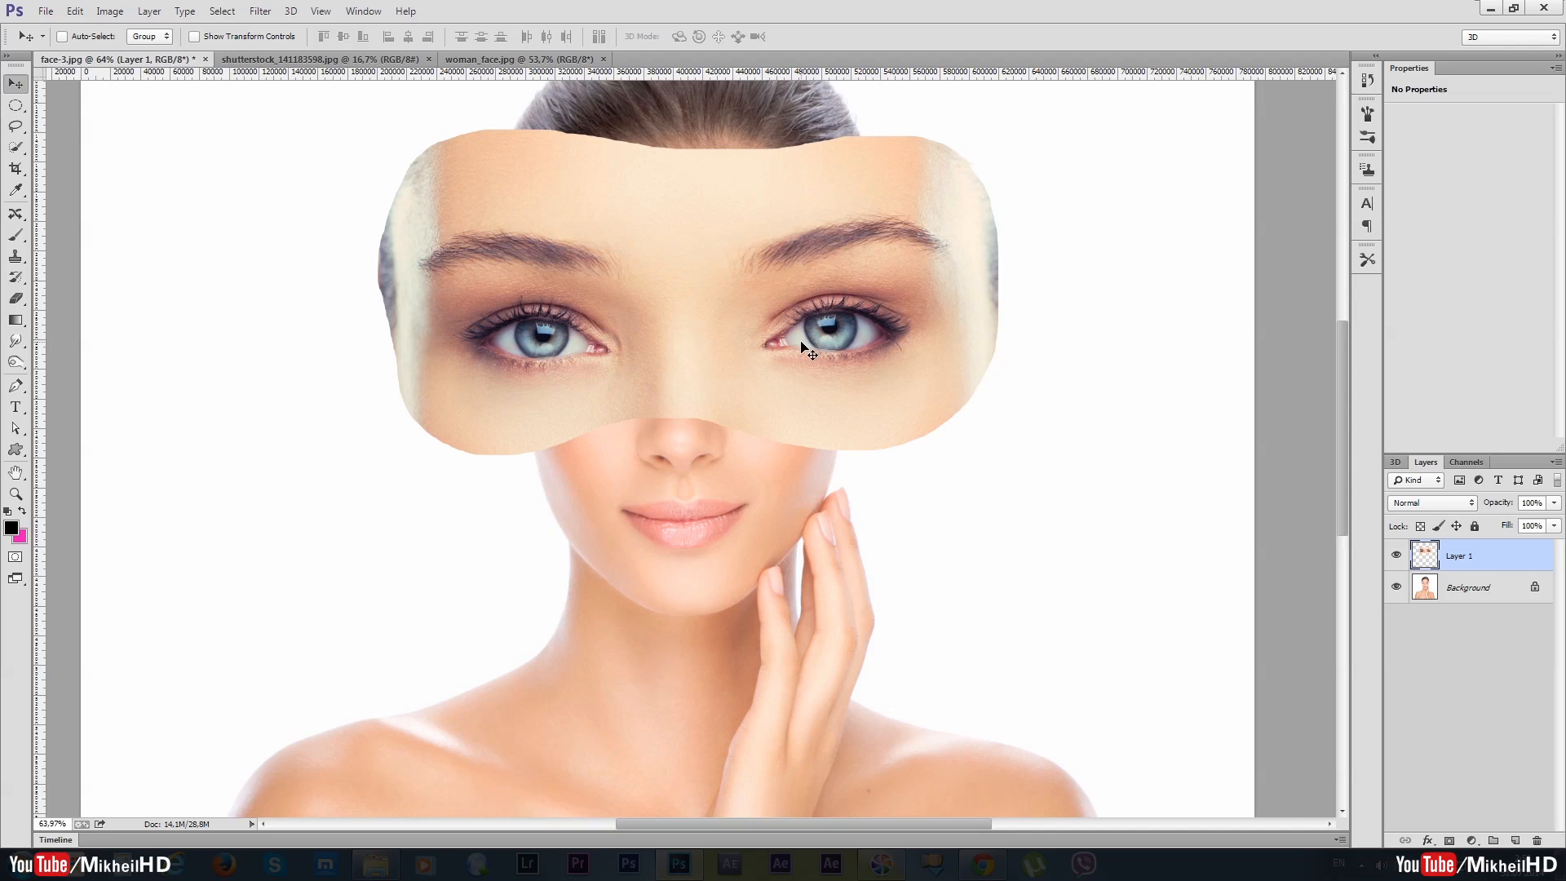
pyautogui.moveTo(696, 342)
pyautogui.mouseDown()
pyautogui.moveTo(688, 260)
pyautogui.moveTo(700, 370)
pyautogui.mouseUp()
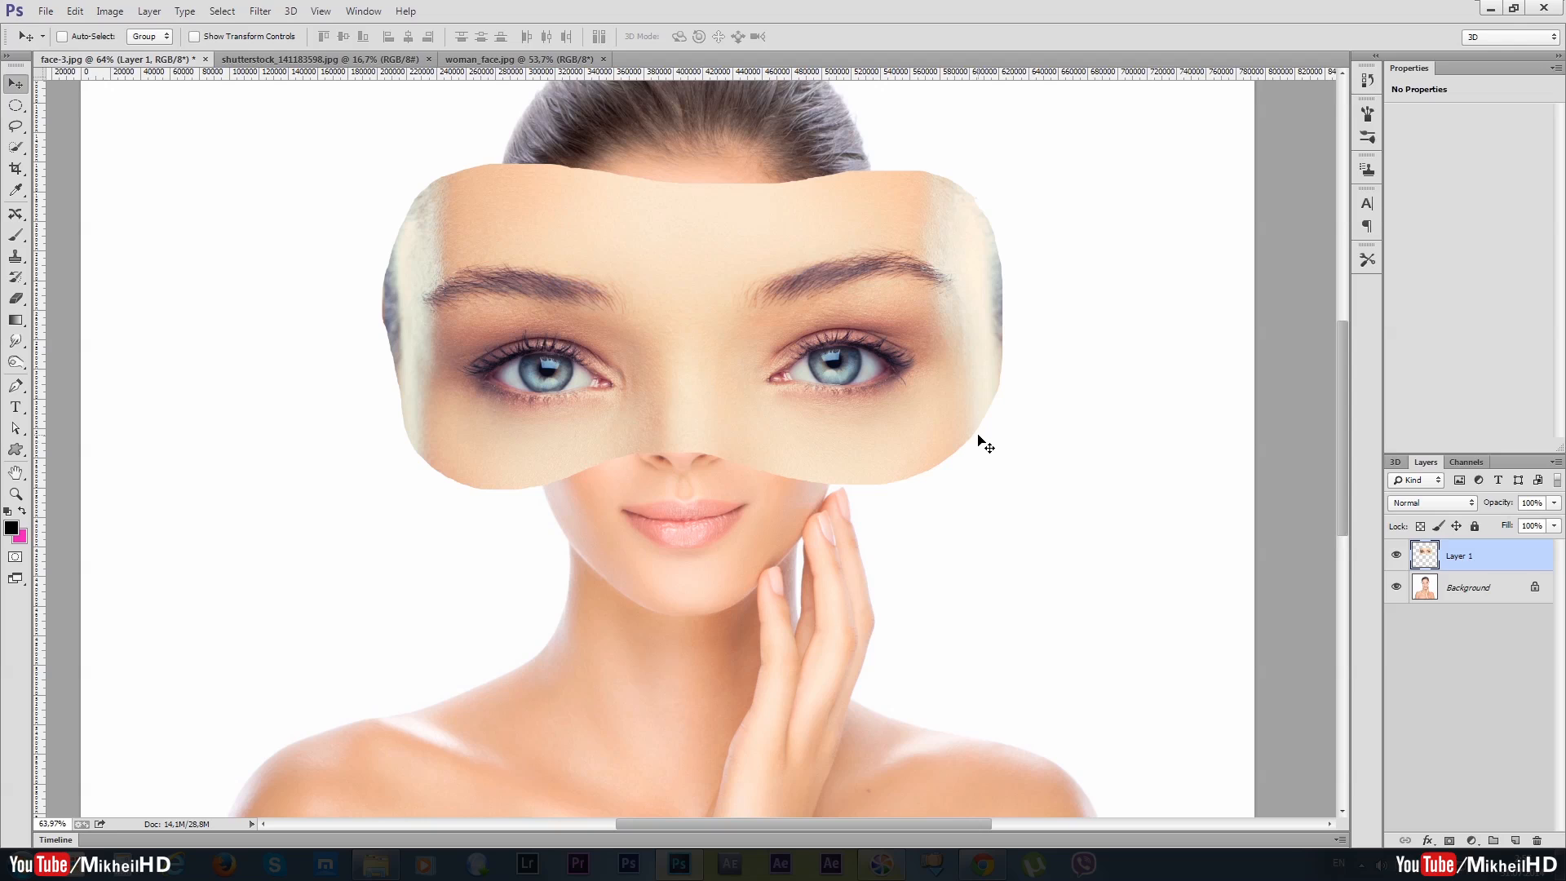
# Step: Scale the pasted eye area down to about 65% with Free Transform and reposition it over the eyes
pyautogui.hotkey('ctrl', 't')
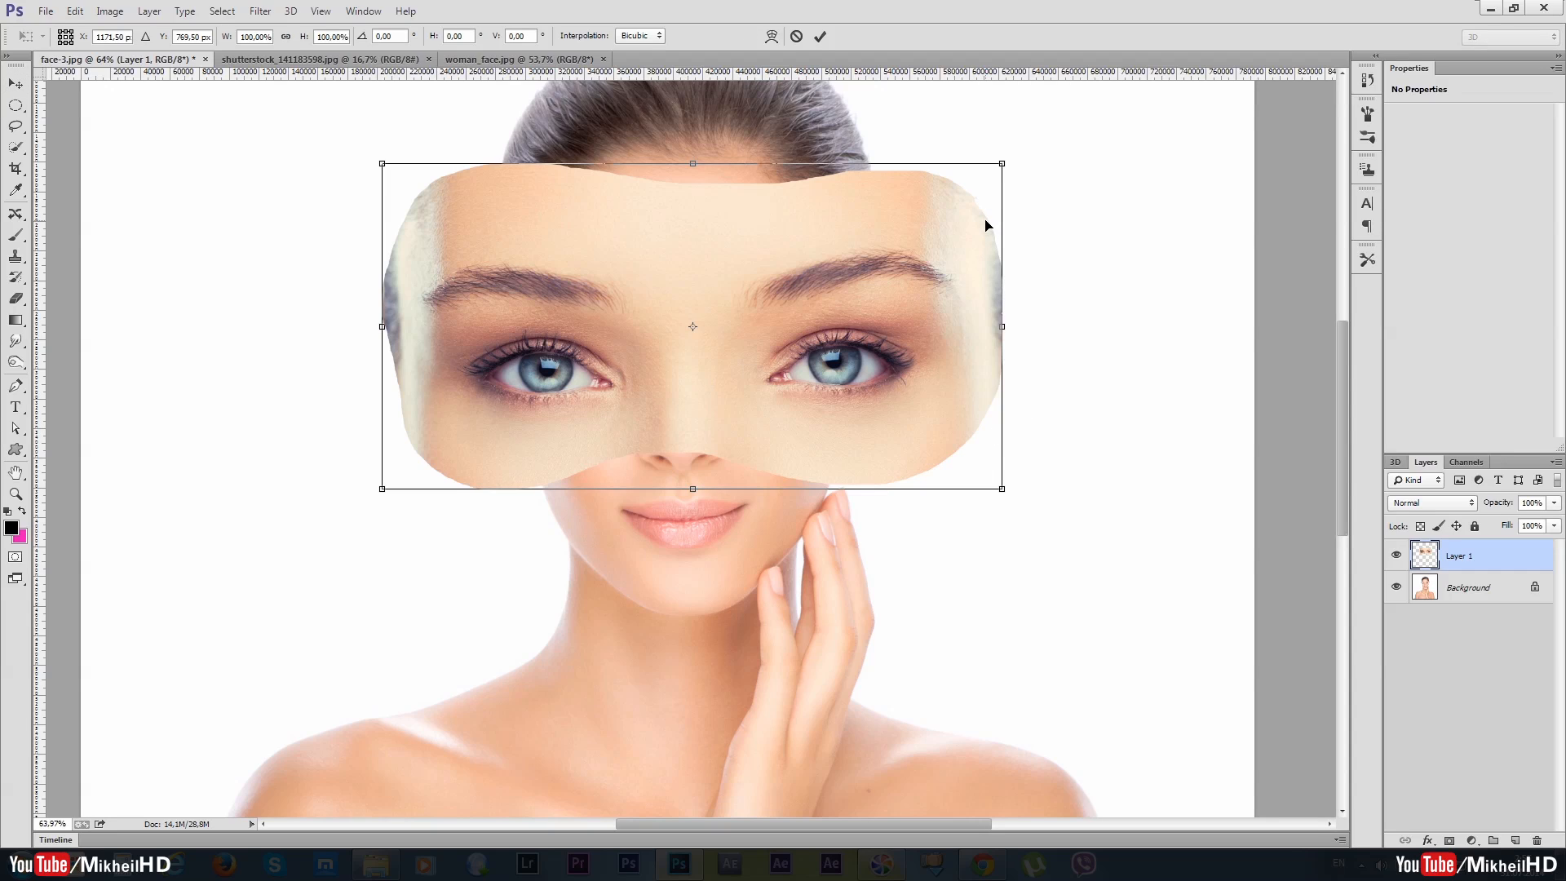
pyautogui.moveTo(1003, 164); pyautogui.dragTo(774, 333)
pyautogui.moveTo(584, 417); pyautogui.dragTo(690, 348)
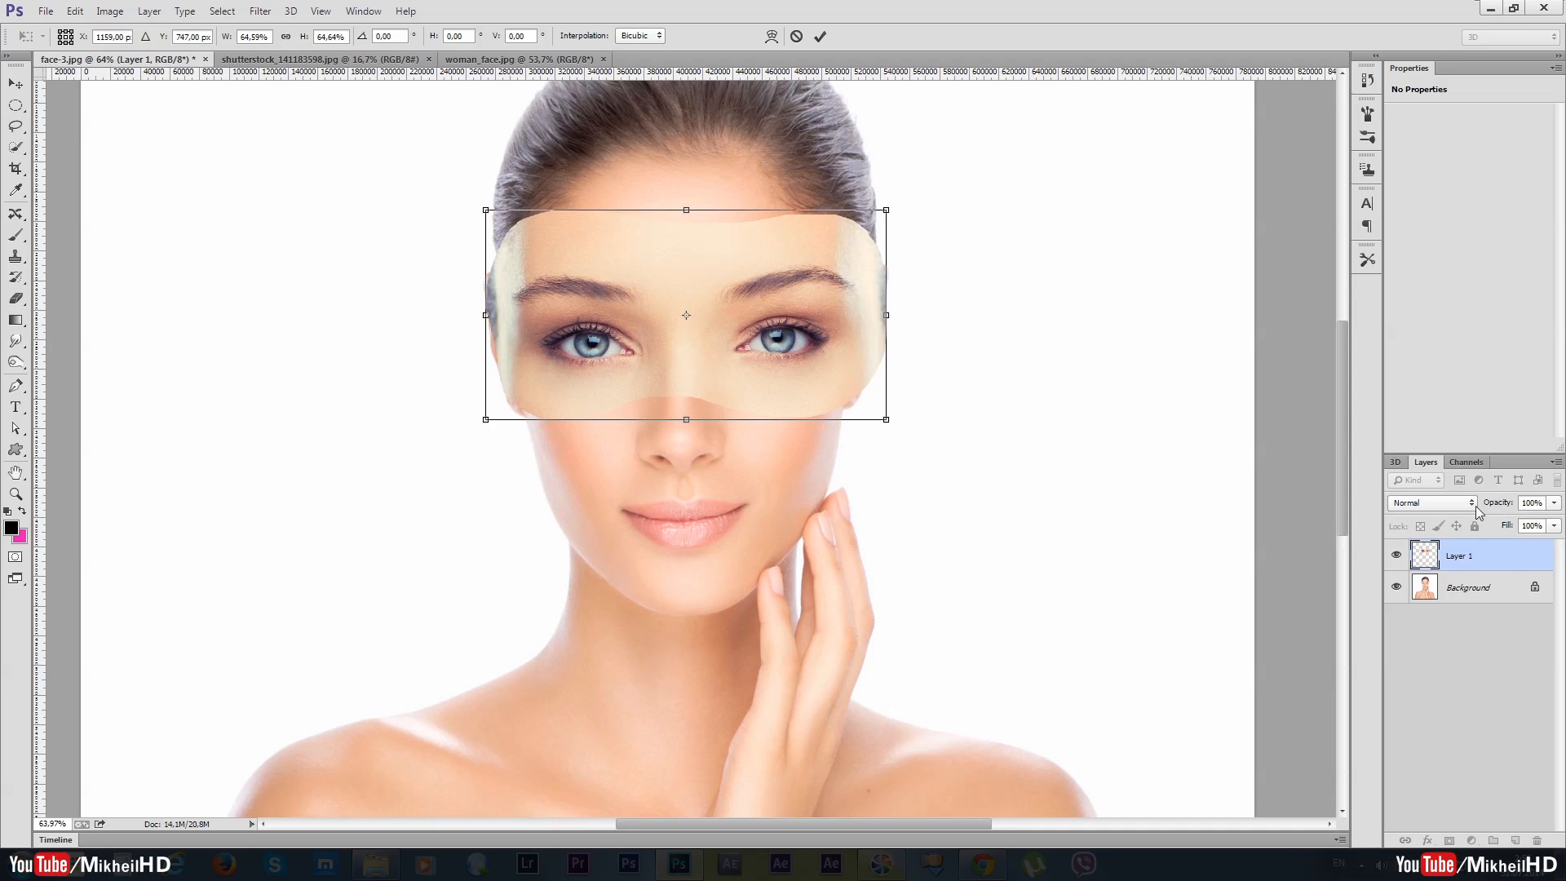
# Step: Lower Layer 1's opacity to 43%, refine its scale to about 61%, align it with the original eyes and apply the transform
pyautogui.moveTo(1504, 507); pyautogui.dragTo(1457, 518)
pyautogui.moveTo(765, 324); pyautogui.dragTo(763, 327)
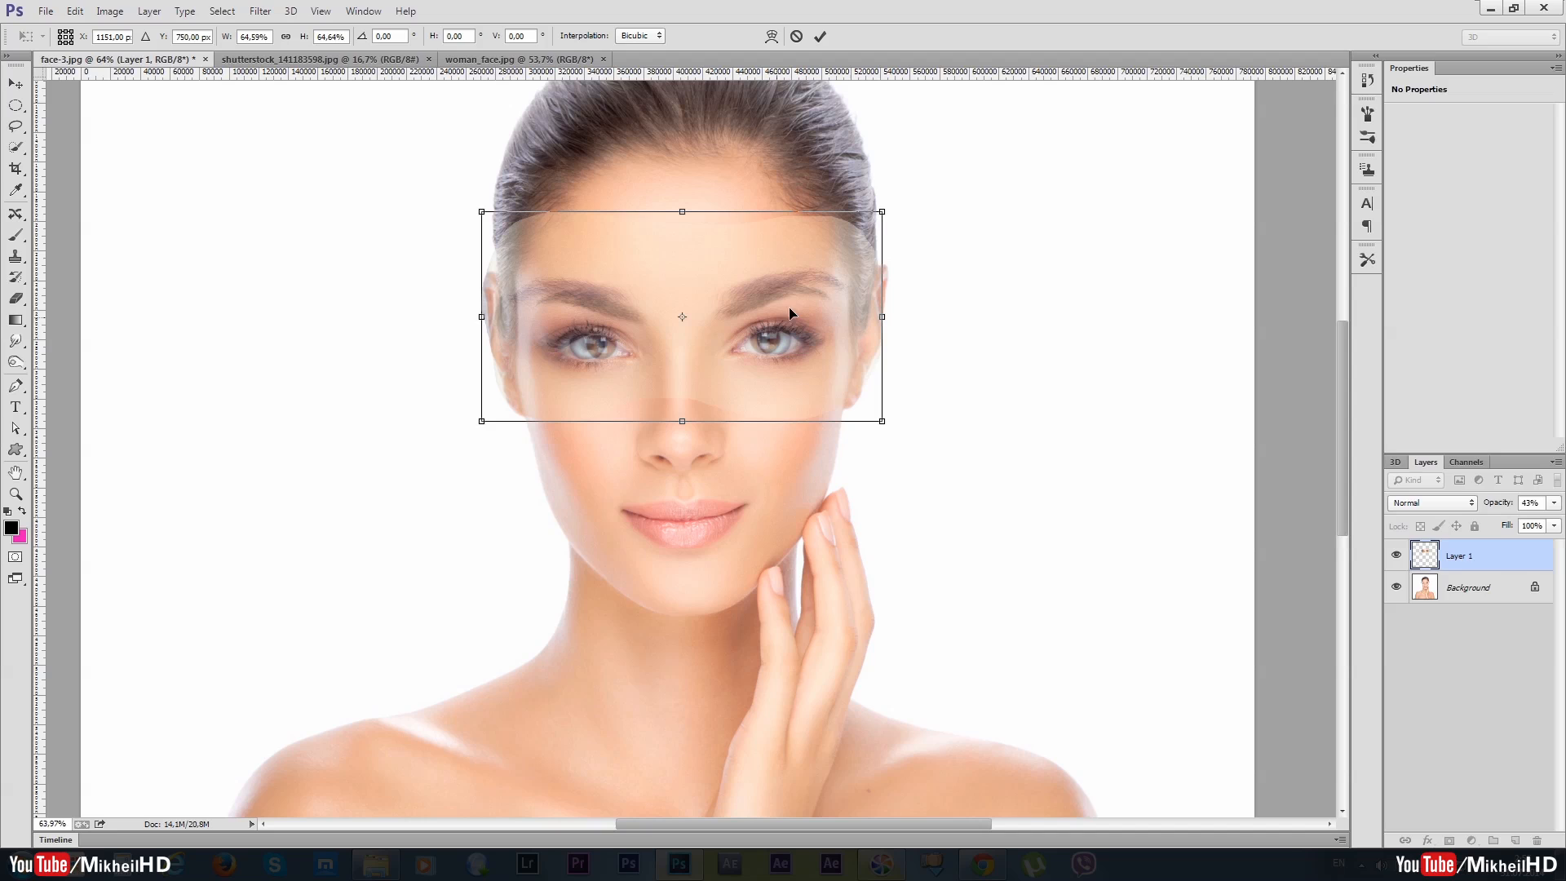
pyautogui.moveTo(884, 211); pyautogui.dragTo(865, 232)
pyautogui.moveTo(759, 341); pyautogui.dragTo(770, 343)
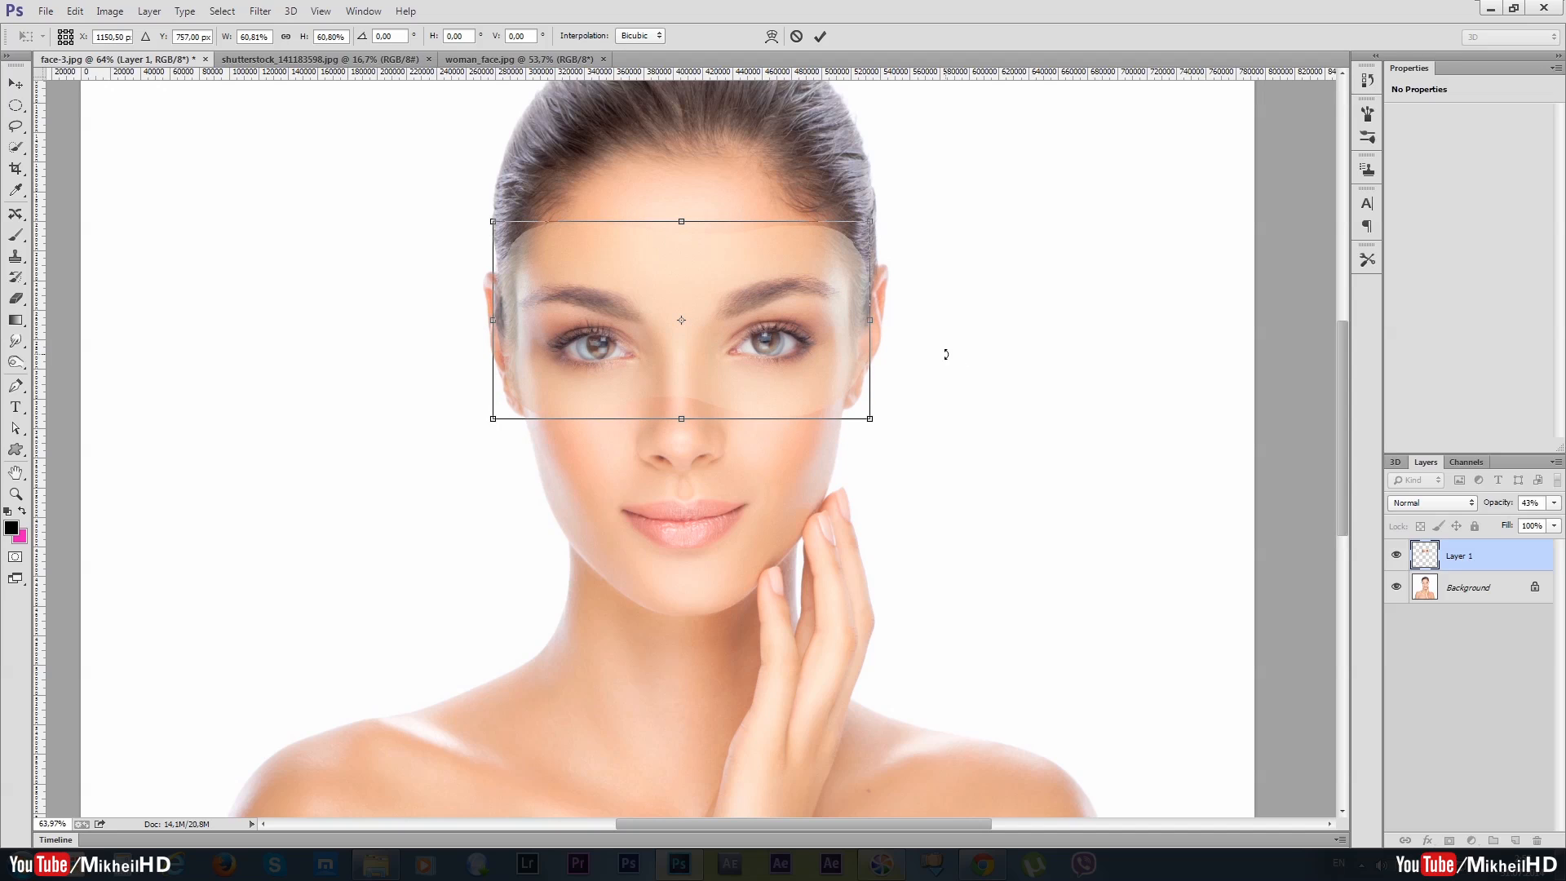
pyautogui.press('Return')
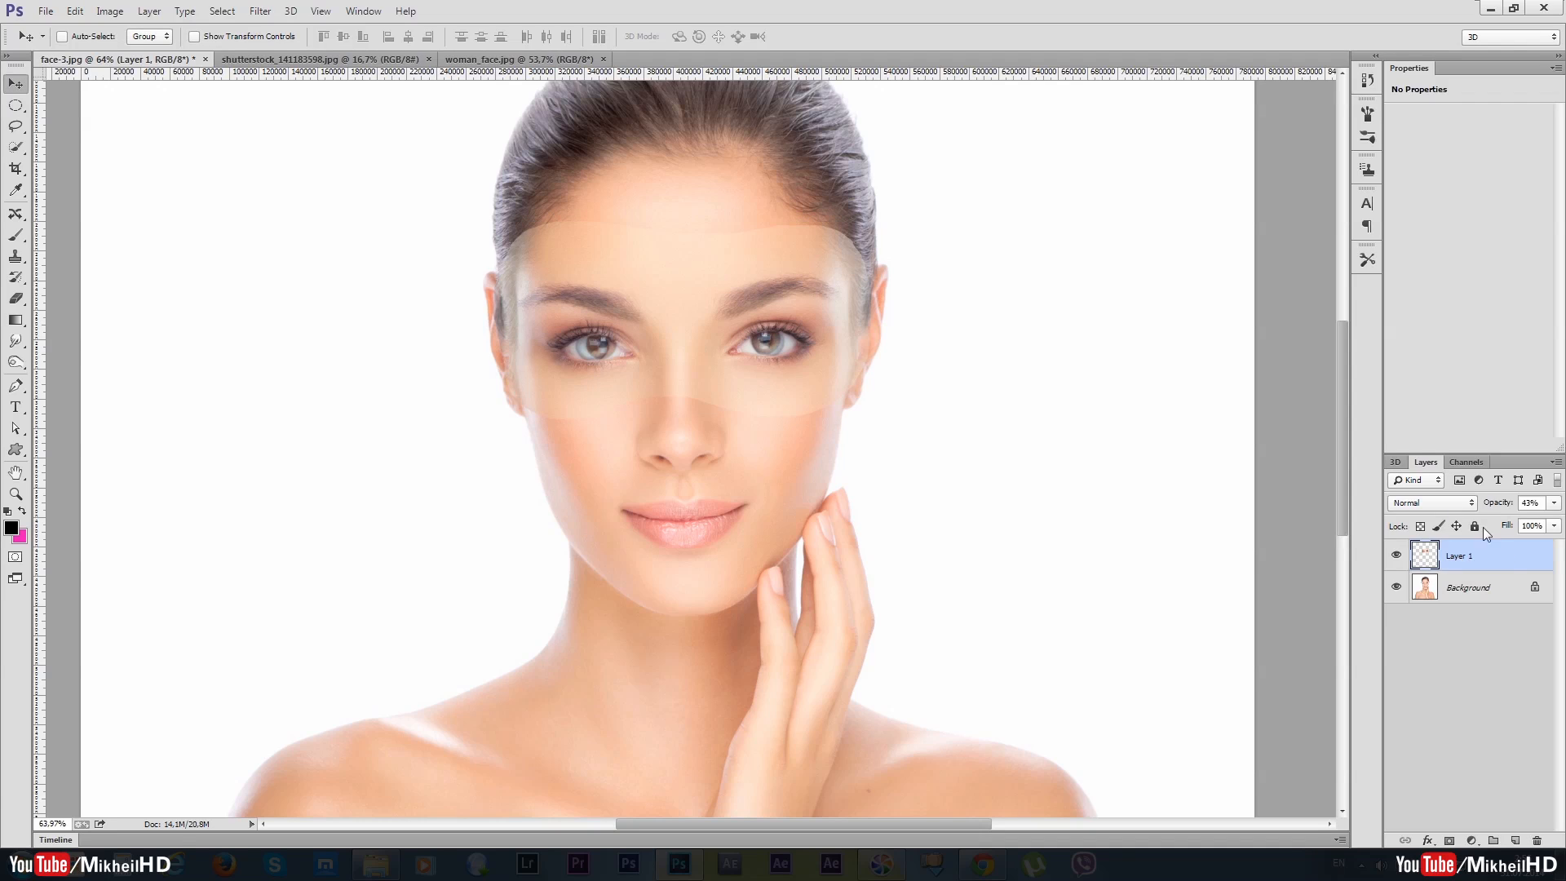
# Step: Restore Layer 1's opacity to 100% and fine-tune the position of the pasted eyes on the face
pyautogui.moveTo(1496, 509); pyautogui.dragTo(1558, 509)
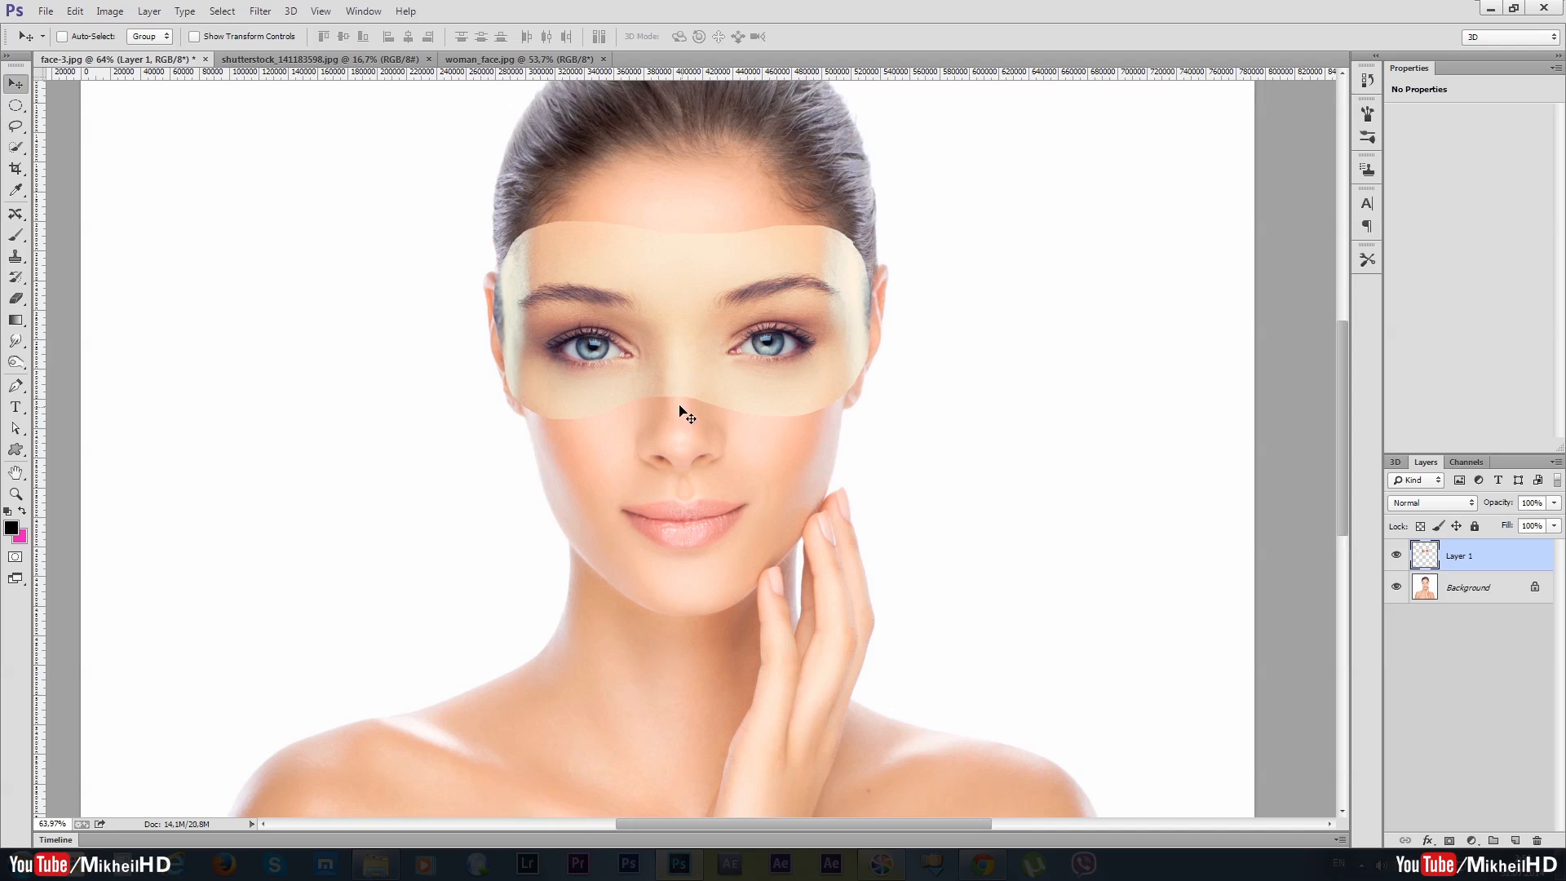
pyautogui.scroll(2, 680, 407)
pyautogui.moveTo(682, 343)
pyautogui.mouseDown()
pyautogui.moveTo(682, 325)
pyautogui.moveTo(680, 372)
pyautogui.mouseUp()
pyautogui.scroll(-2, 706, 375)
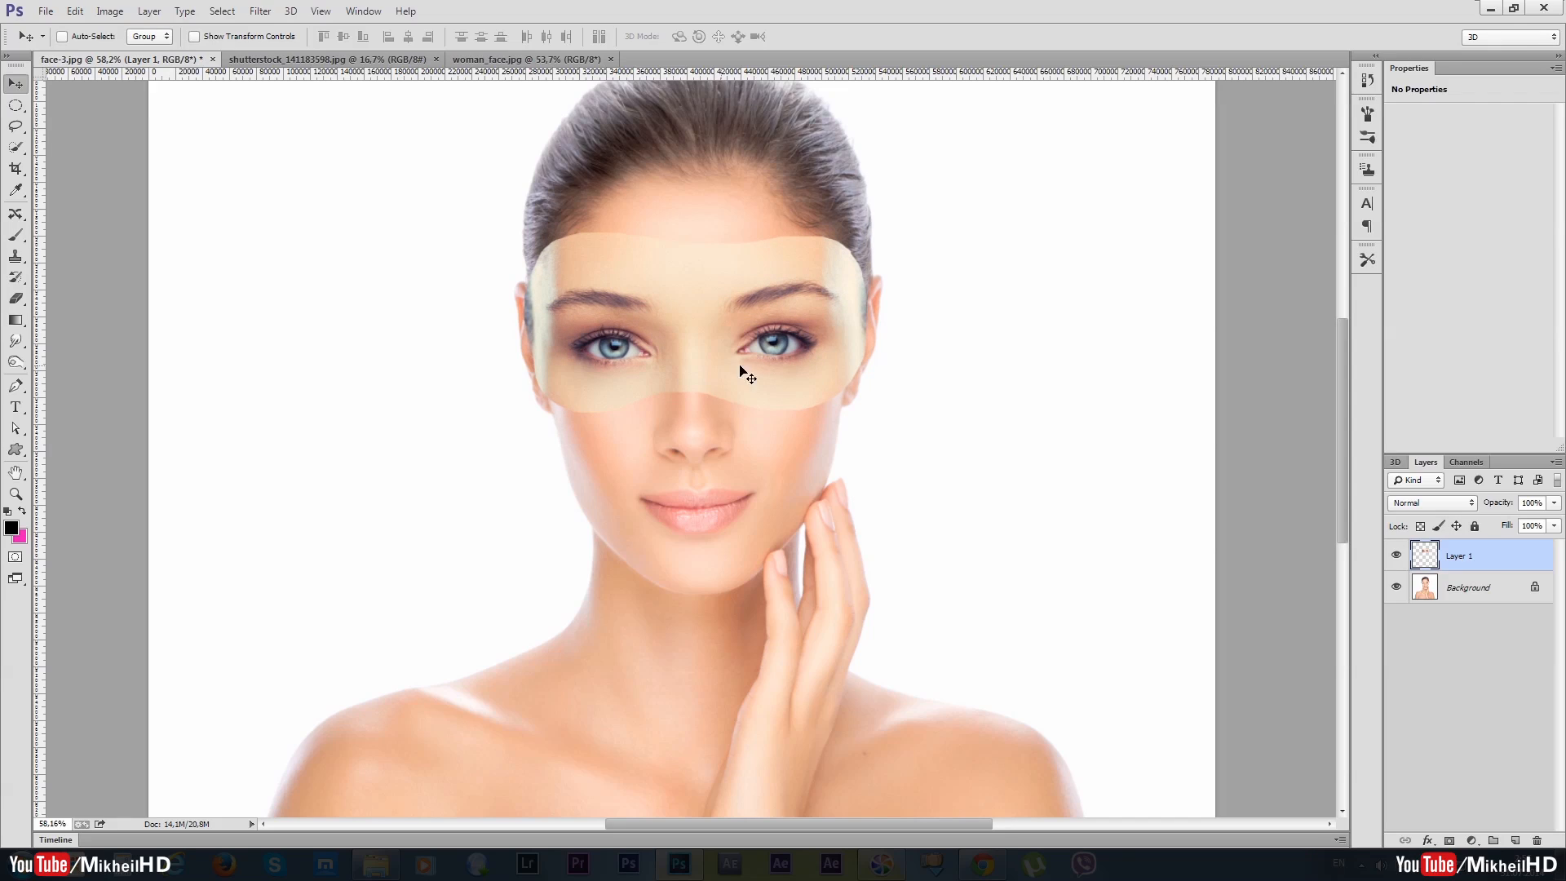
pyautogui.scroll(3, 716, 403)
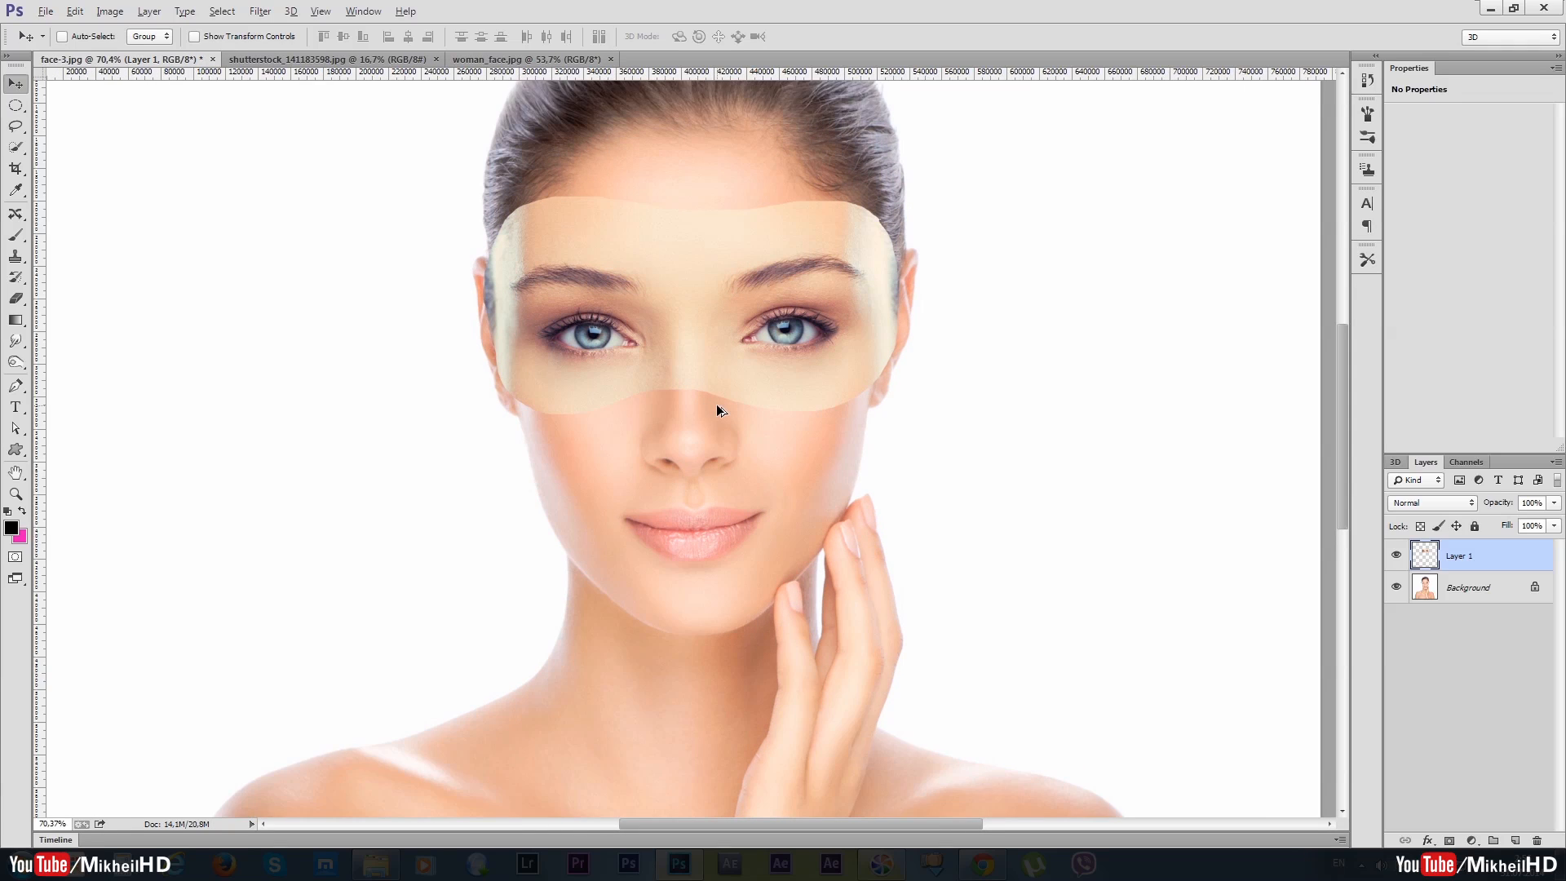
pyautogui.scroll(-2, 768, 418)
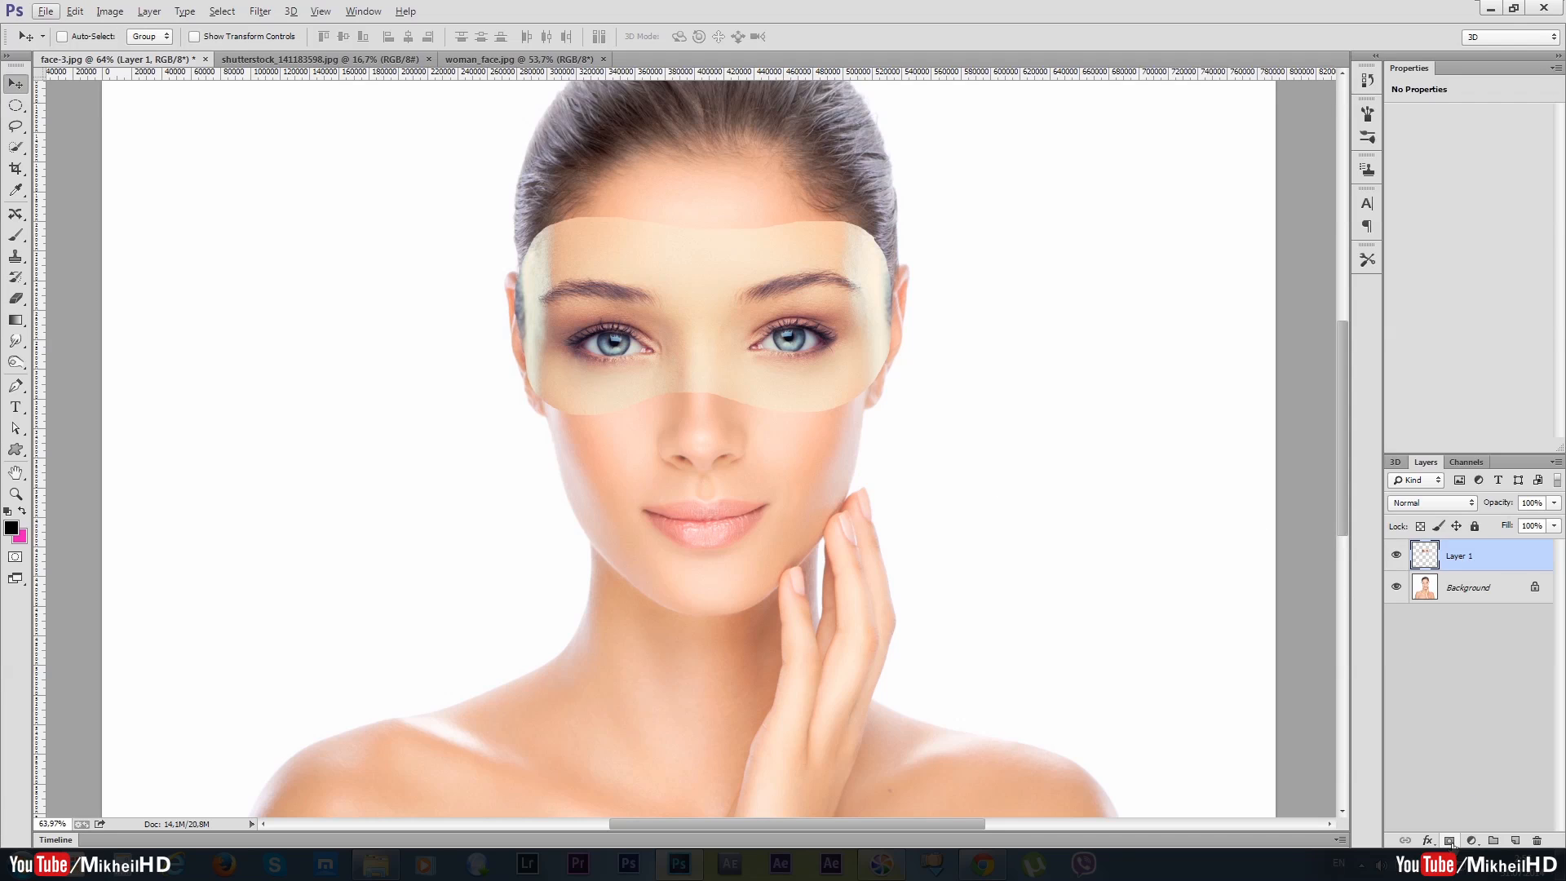
# Step: Add a layer mask to Layer 1 and activate the Brush tool for painting on it
pyautogui.click(1438, 547)
pyautogui.click(1449, 840)
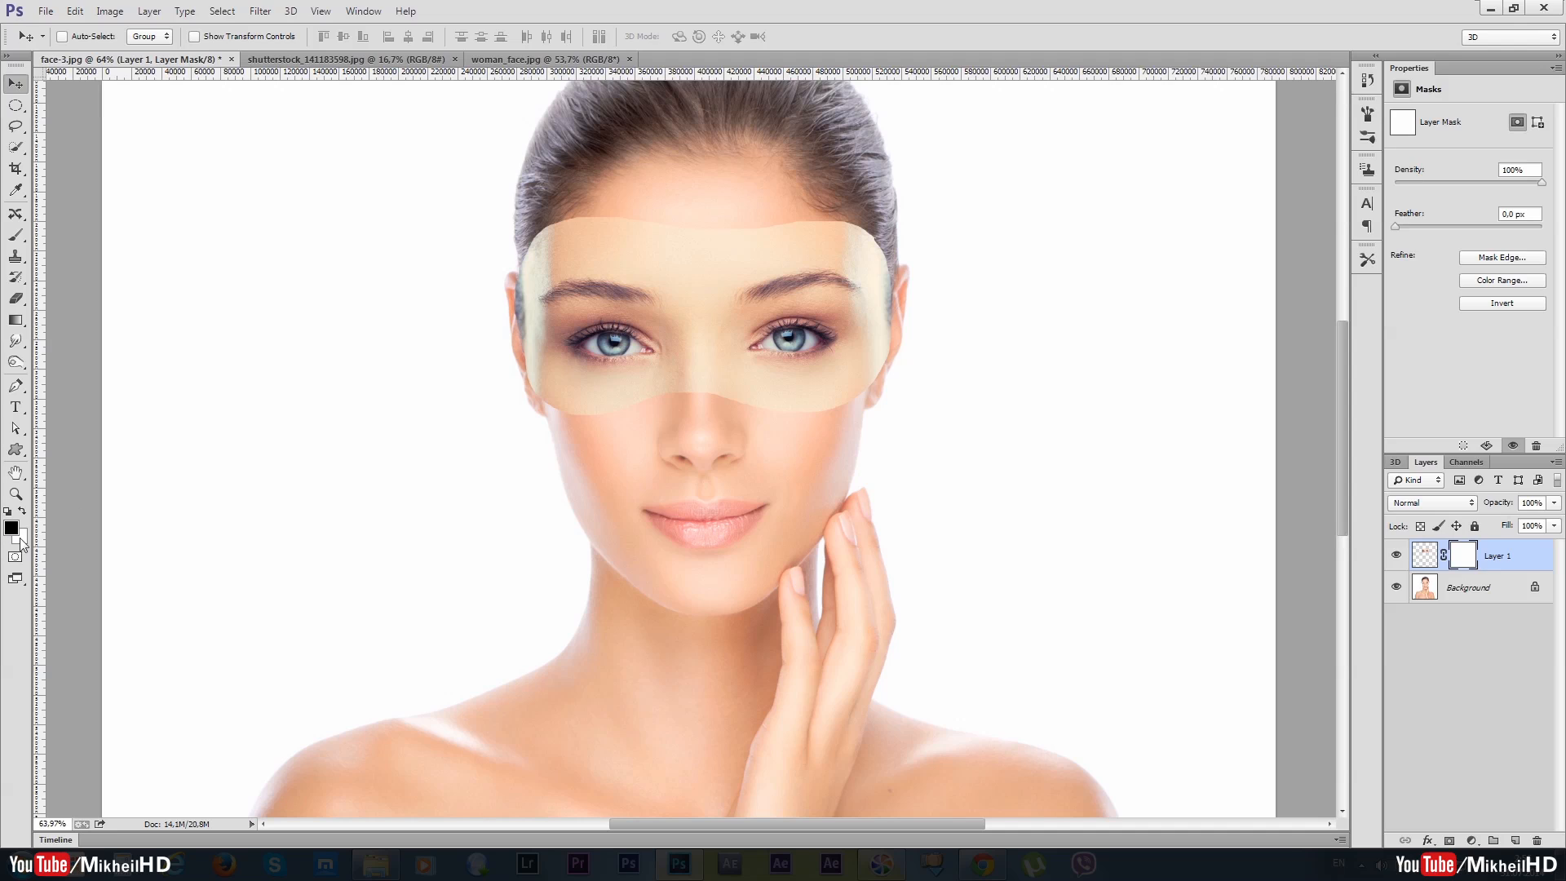
pyautogui.click(16, 235)
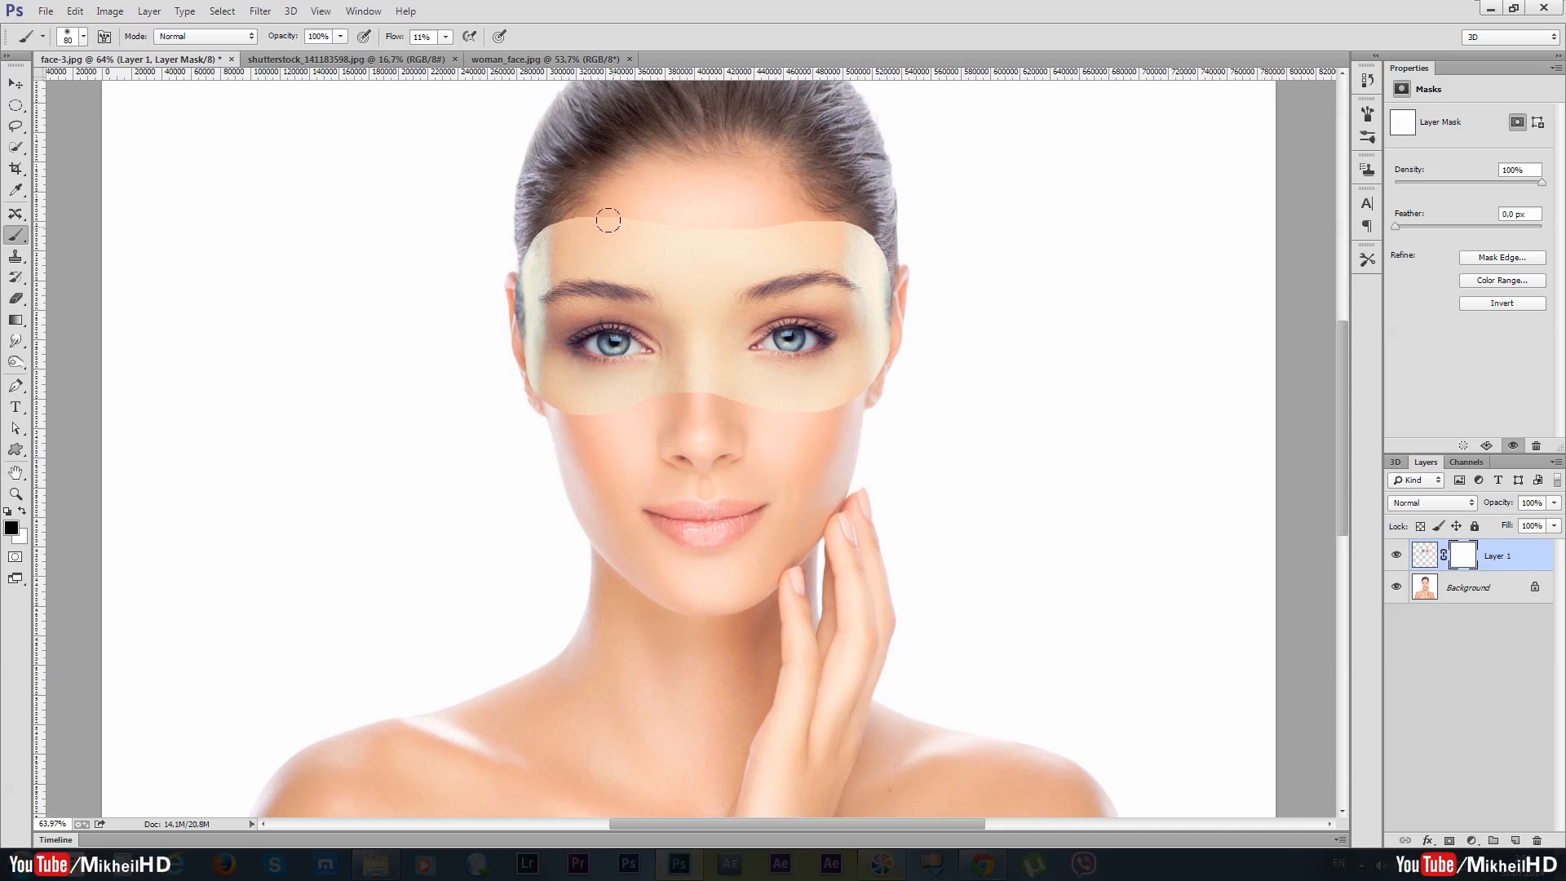
# Step: Try hiding part of the patch's forehead edge with black on the mask and bringing it back with white
pyautogui.moveTo(615, 214)
pyautogui.mouseDown()
pyautogui.moveTo(659, 214)
pyautogui.moveTo(573, 195)
pyautogui.moveTo(651, 205)
pyautogui.moveTo(540, 223)
pyautogui.moveTo(574, 229)
pyautogui.moveTo(578, 189)
pyautogui.moveTo(561, 218)
pyautogui.moveTo(670, 221)
pyautogui.moveTo(574, 225)
pyautogui.moveTo(679, 230)
pyautogui.mouseUp()
pyautogui.click(23, 509)
pyautogui.moveTo(582, 207)
pyautogui.mouseDown()
pyautogui.moveTo(669, 220)
pyautogui.moveTo(524, 224)
pyautogui.moveTo(630, 224)
pyautogui.mouseUp()
pyautogui.click(23, 510)
# Step: Set the brush flow to 12% and paint black on Layer 1's mask along the patch's upper edge to blend the forehead
pyautogui.click(445, 36)
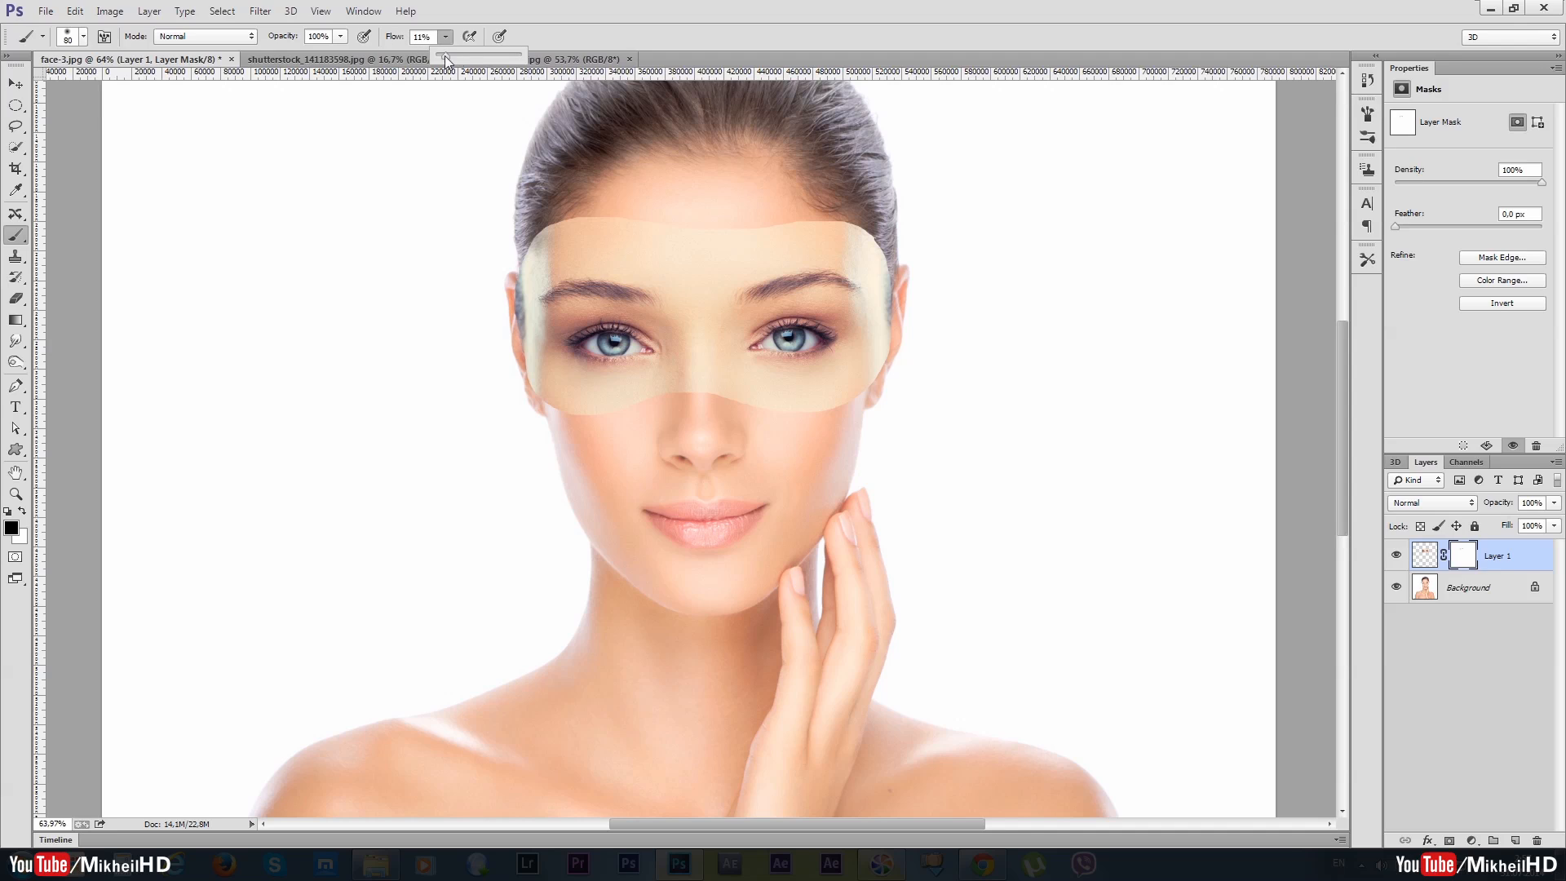
pyautogui.moveTo(458, 56); pyautogui.dragTo(544, 58)
pyautogui.click(636, 218)
pyautogui.moveTo(636, 218)
pyautogui.mouseDown()
pyautogui.moveTo(603, 214)
pyautogui.moveTo(668, 215)
pyautogui.moveTo(600, 203)
pyautogui.moveTo(525, 233)
pyautogui.moveTo(623, 206)
pyautogui.mouseUp()
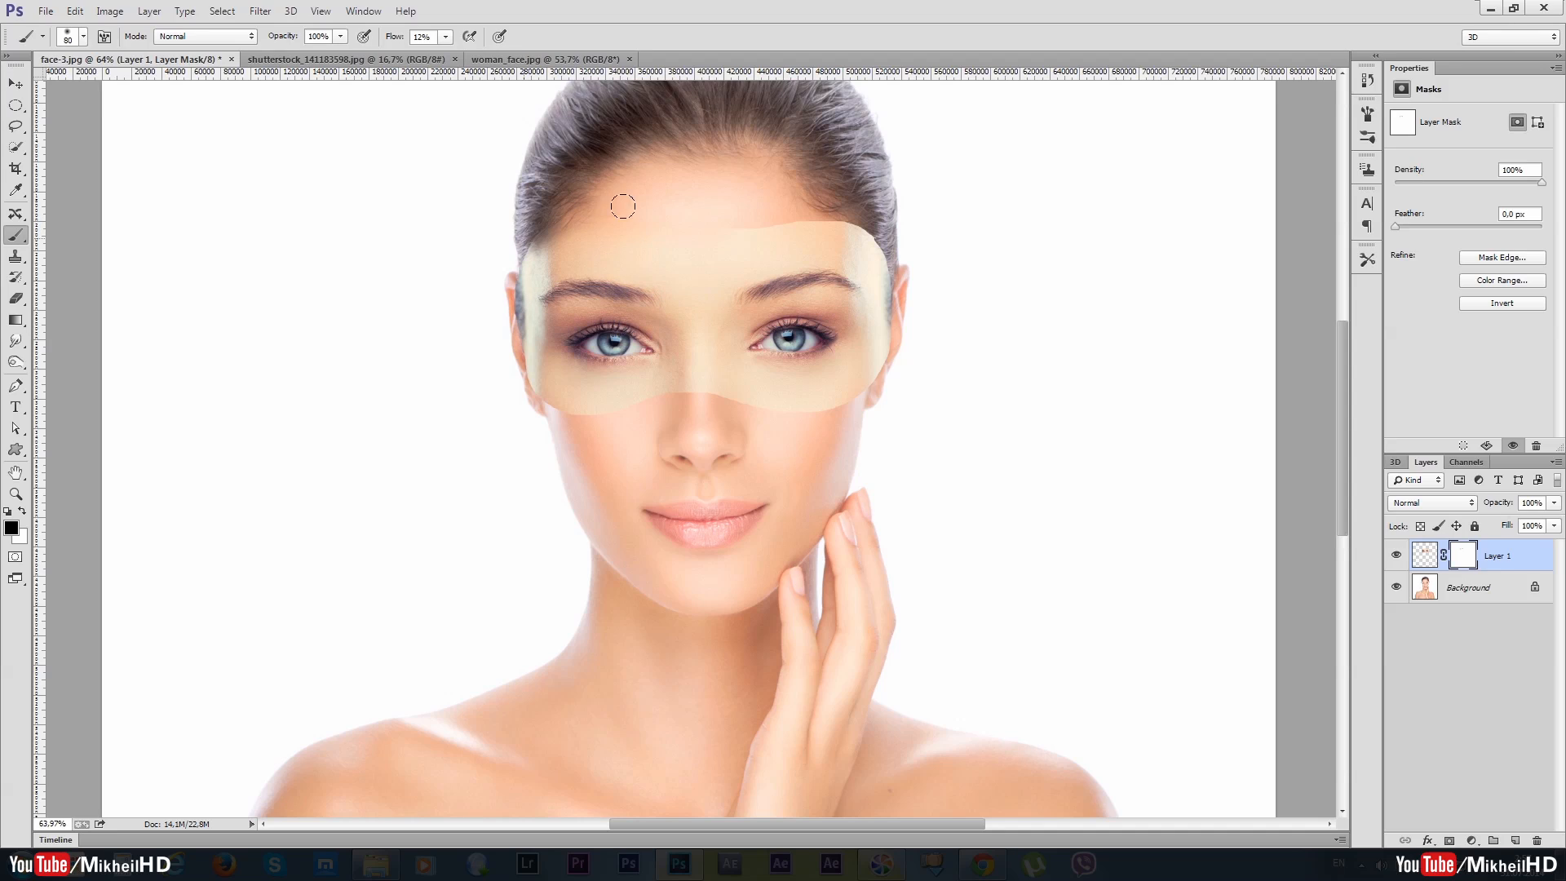
pyautogui.moveTo(750, 222)
pyautogui.mouseDown()
pyautogui.moveTo(880, 202)
pyautogui.moveTo(816, 231)
pyautogui.moveTo(711, 233)
pyautogui.mouseUp()
# Step: Set the brush to 96 px with 9% flow and mask out the patch's remaining upper edge and its corners at the temples
pyautogui.rightClick(711, 233)
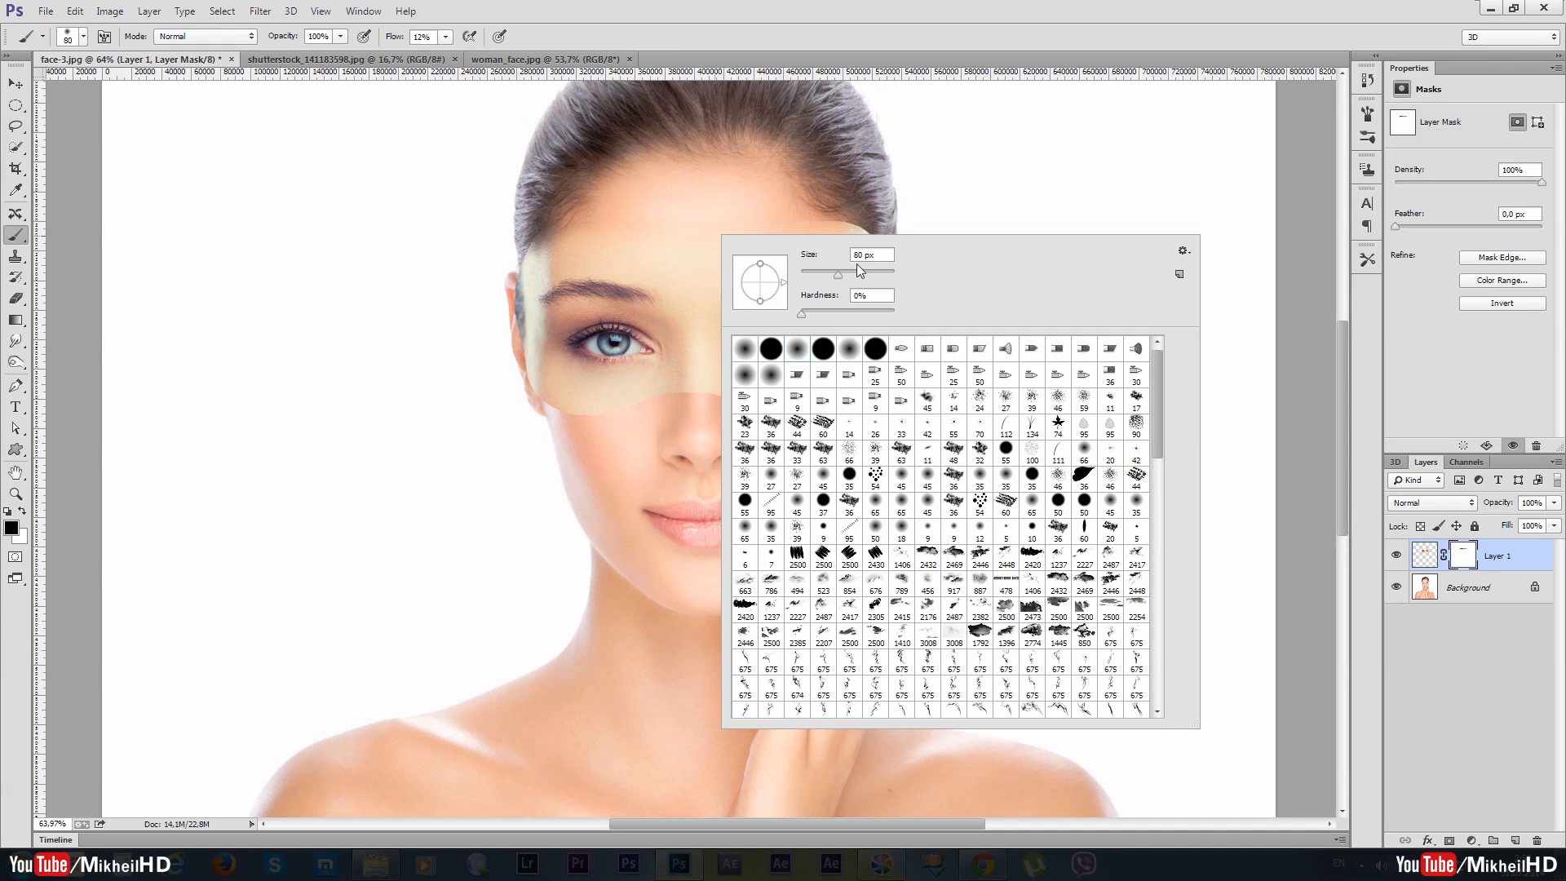
pyautogui.click(444, 41)
pyautogui.moveTo(443, 55); pyautogui.dragTo(440, 55)
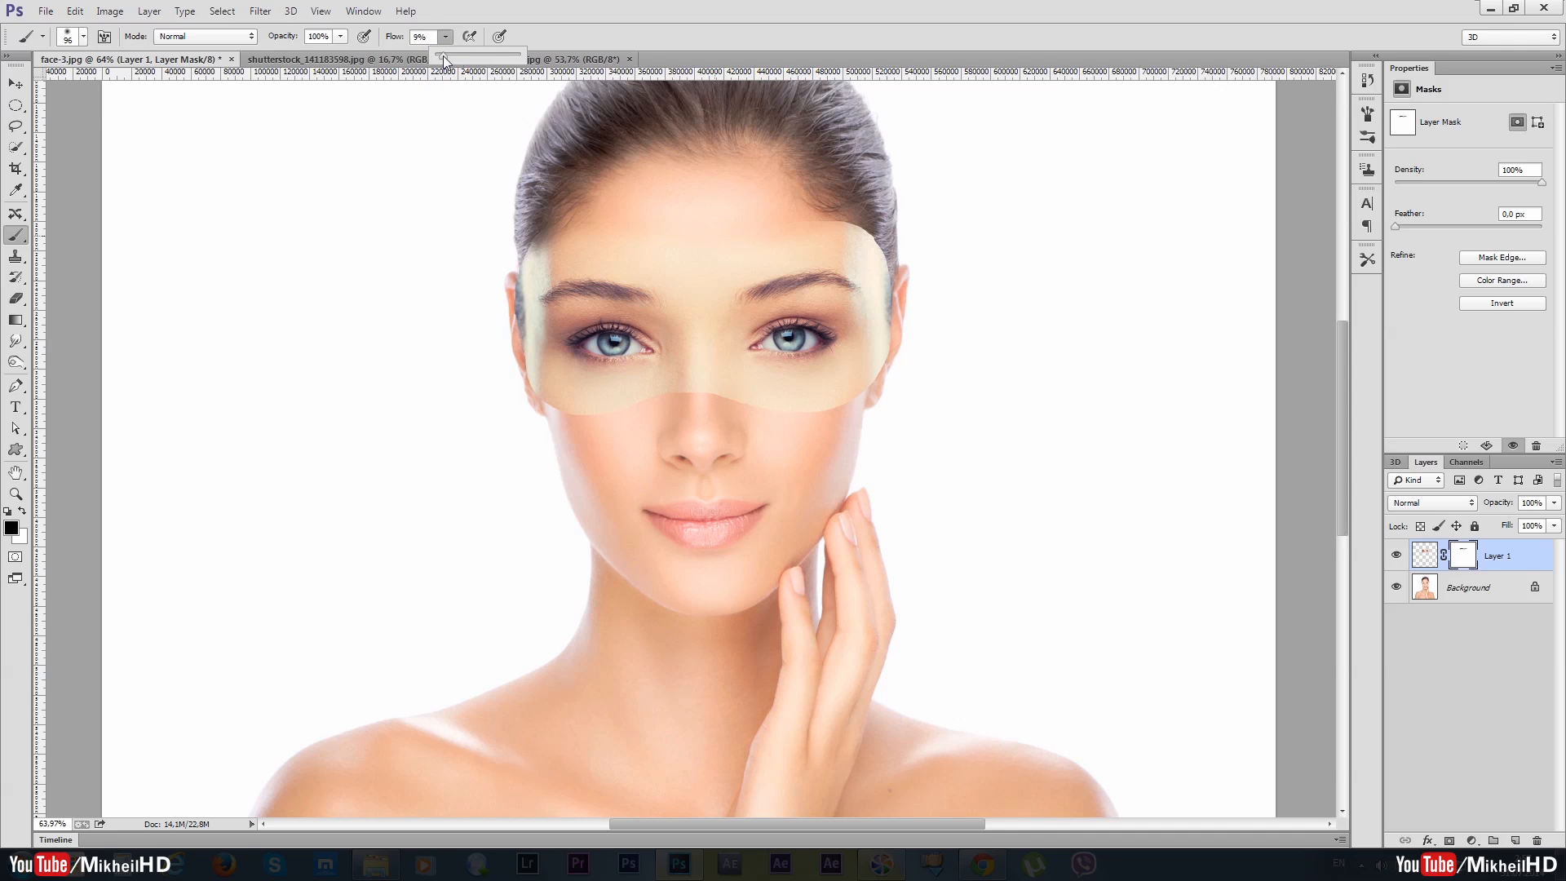
pyautogui.click(796, 219)
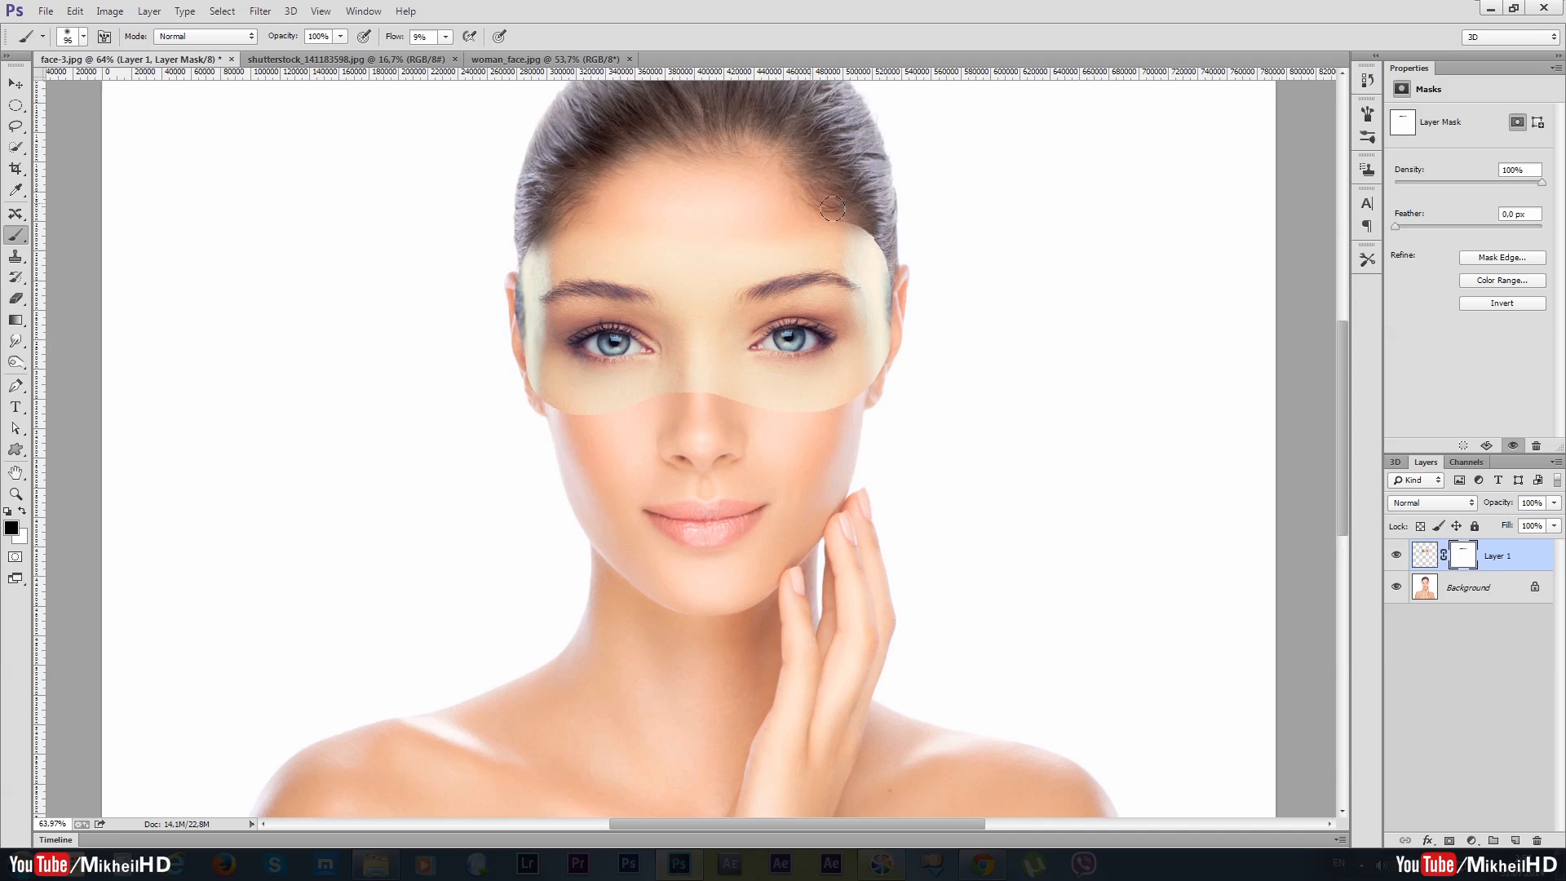
pyautogui.moveTo(833, 208)
pyautogui.mouseDown()
pyautogui.moveTo(878, 250)
pyautogui.moveTo(866, 231)
pyautogui.mouseUp()
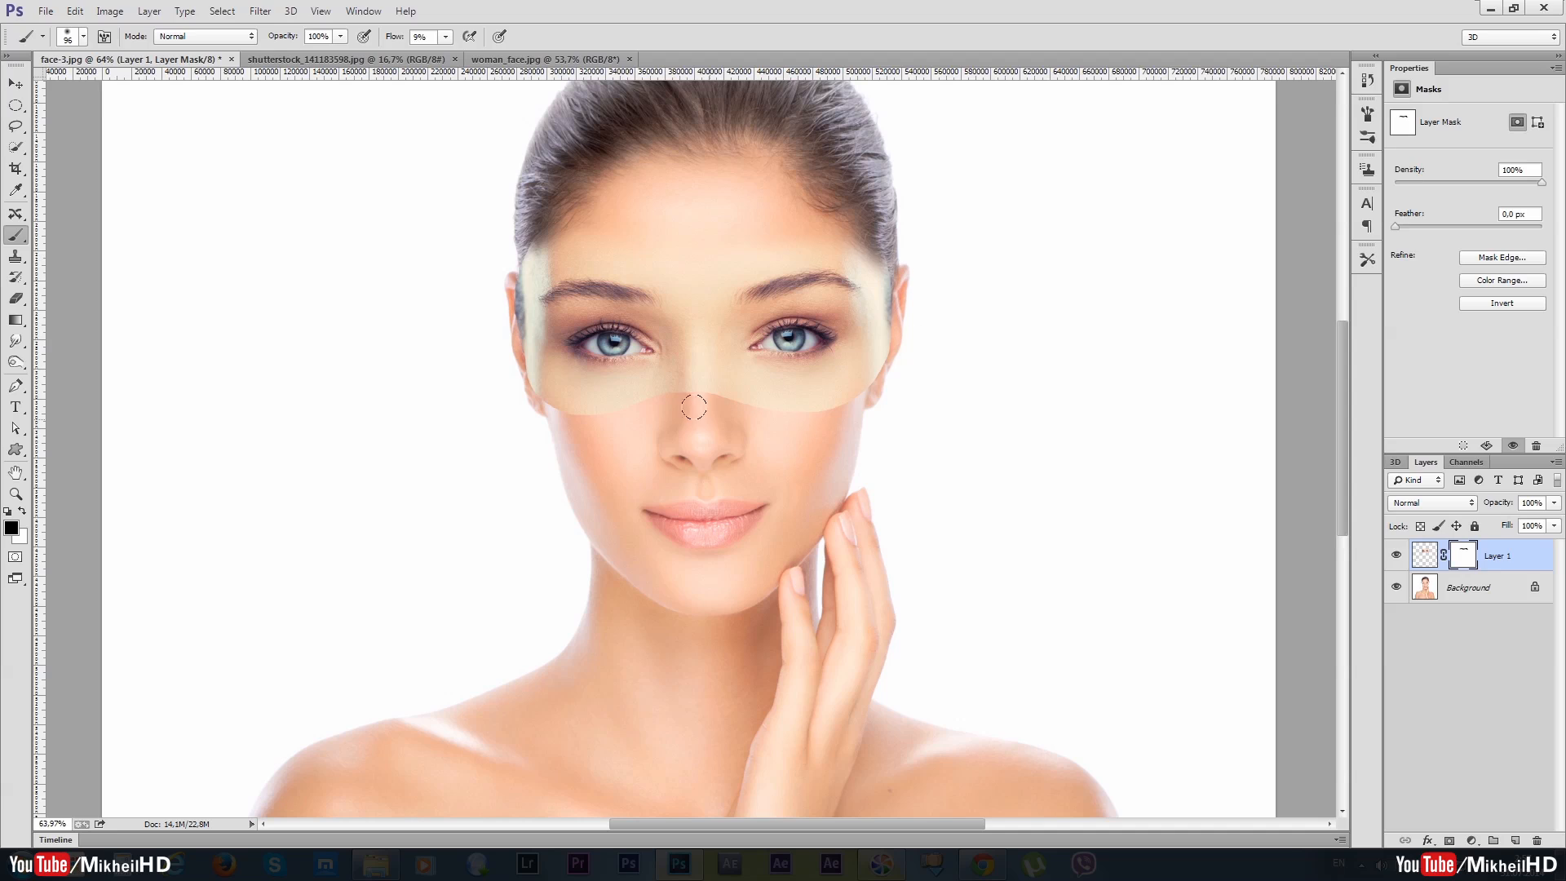
pyautogui.moveTo(545, 233)
pyautogui.mouseDown()
pyautogui.moveTo(567, 217)
pyautogui.moveTo(527, 261)
pyautogui.moveTo(540, 230)
pyautogui.mouseUp()
pyautogui.moveTo(902, 253)
pyautogui.mouseDown()
pyautogui.moveTo(881, 309)
pyautogui.moveTo(891, 260)
pyautogui.moveTo(887, 283)
pyautogui.mouseUp()
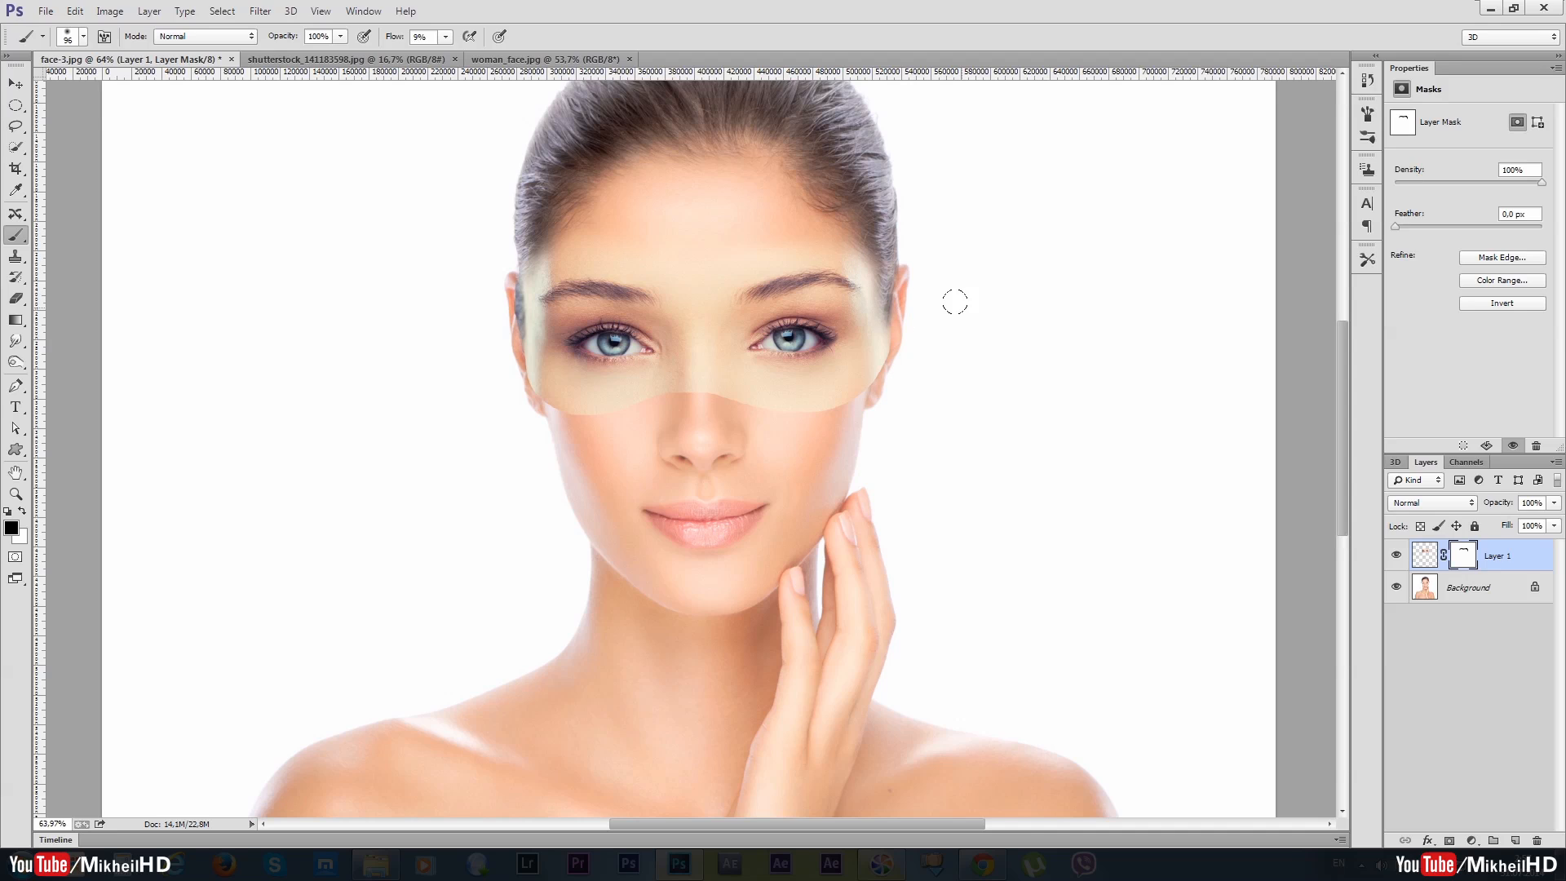
# Step: Blend the patch's lower edge below the image-right eye on Layer 1's mask, and undo the stroke painted over that eye
pyautogui.moveTo(904, 358)
pyautogui.mouseDown()
pyautogui.moveTo(882, 311)
pyautogui.moveTo(854, 409)
pyautogui.moveTo(830, 428)
pyautogui.moveTo(872, 379)
pyautogui.moveTo(829, 407)
pyautogui.moveTo(890, 369)
pyautogui.mouseUp()
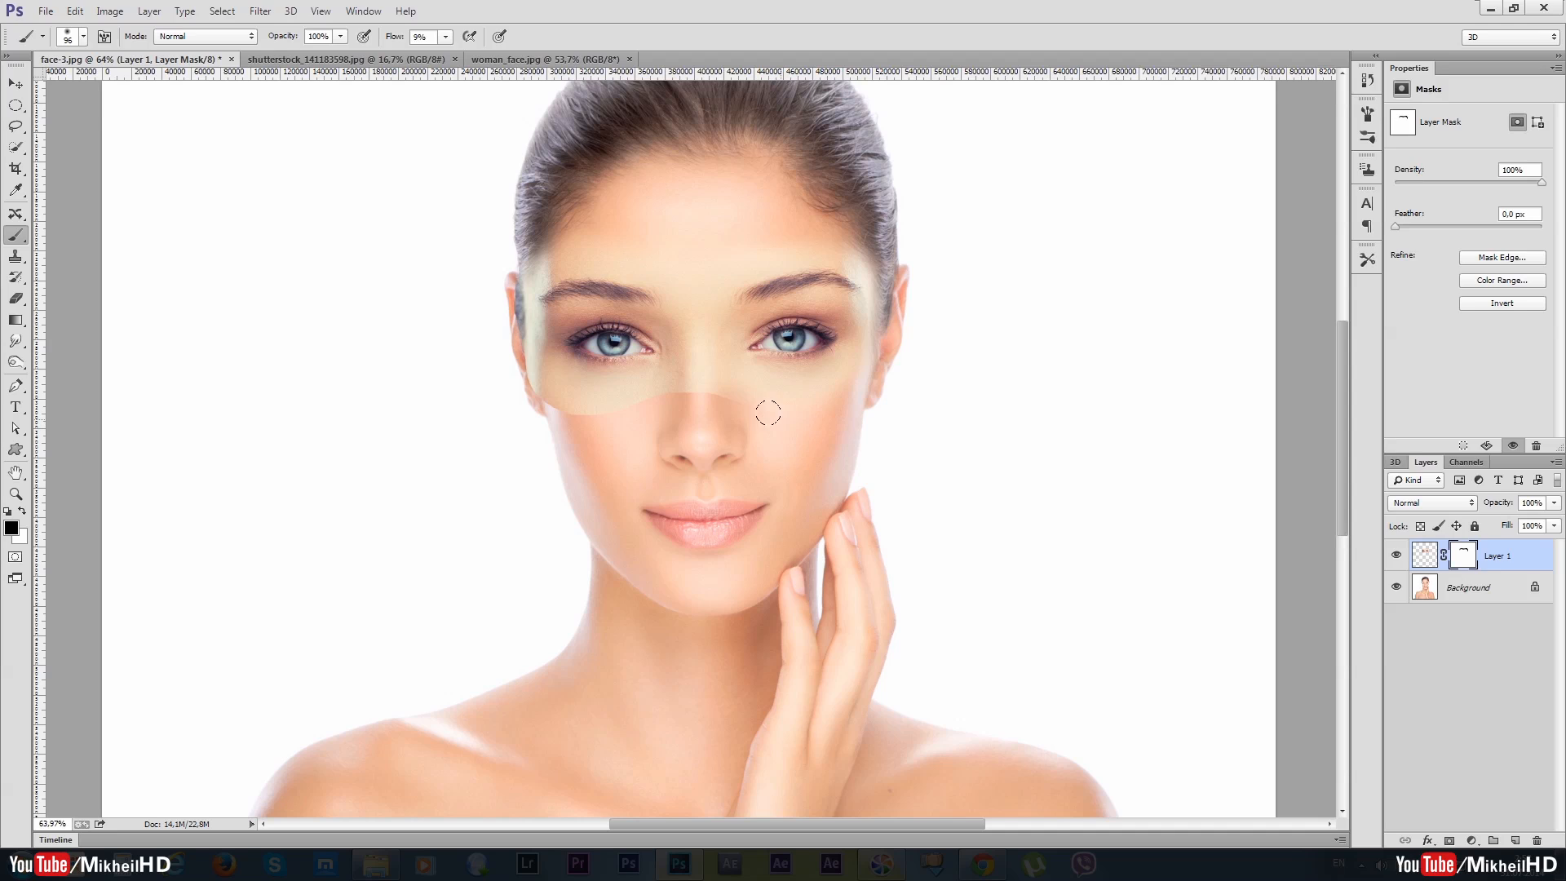
pyautogui.moveTo(856, 397)
pyautogui.mouseDown()
pyautogui.moveTo(839, 395)
pyautogui.moveTo(895, 381)
pyautogui.mouseUp()
pyautogui.moveTo(897, 370); pyautogui.dragTo(891, 365)
pyautogui.moveTo(788, 356)
pyautogui.mouseDown()
pyautogui.moveTo(821, 353)
pyautogui.moveTo(776, 355)
pyautogui.moveTo(794, 351)
pyautogui.moveTo(744, 332)
pyautogui.moveTo(838, 353)
pyautogui.mouseUp()
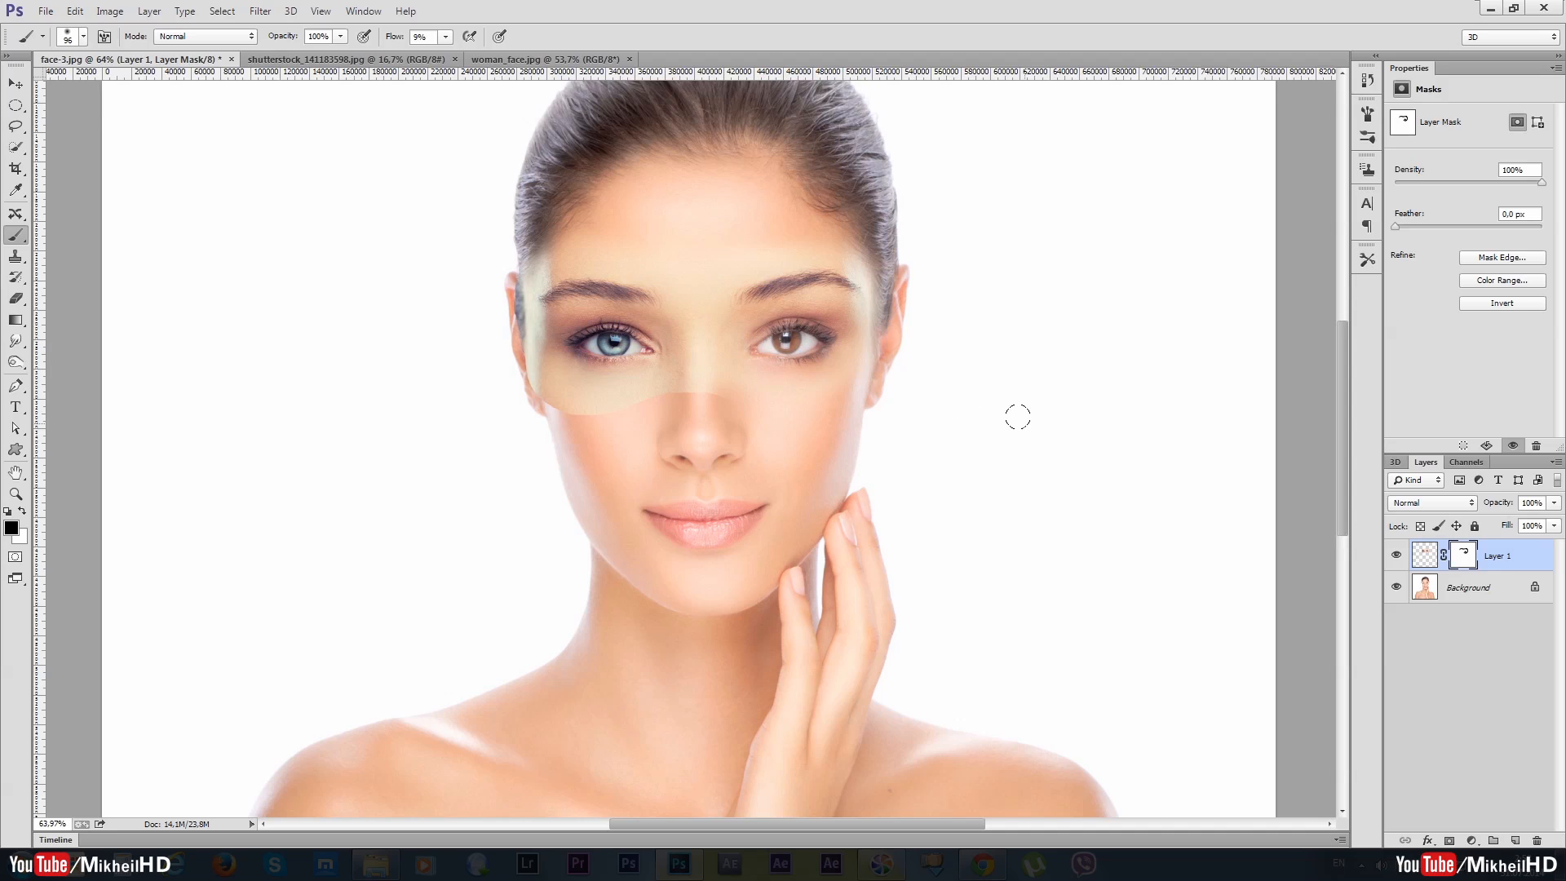
pyautogui.hotkey('ctrl', 'z')
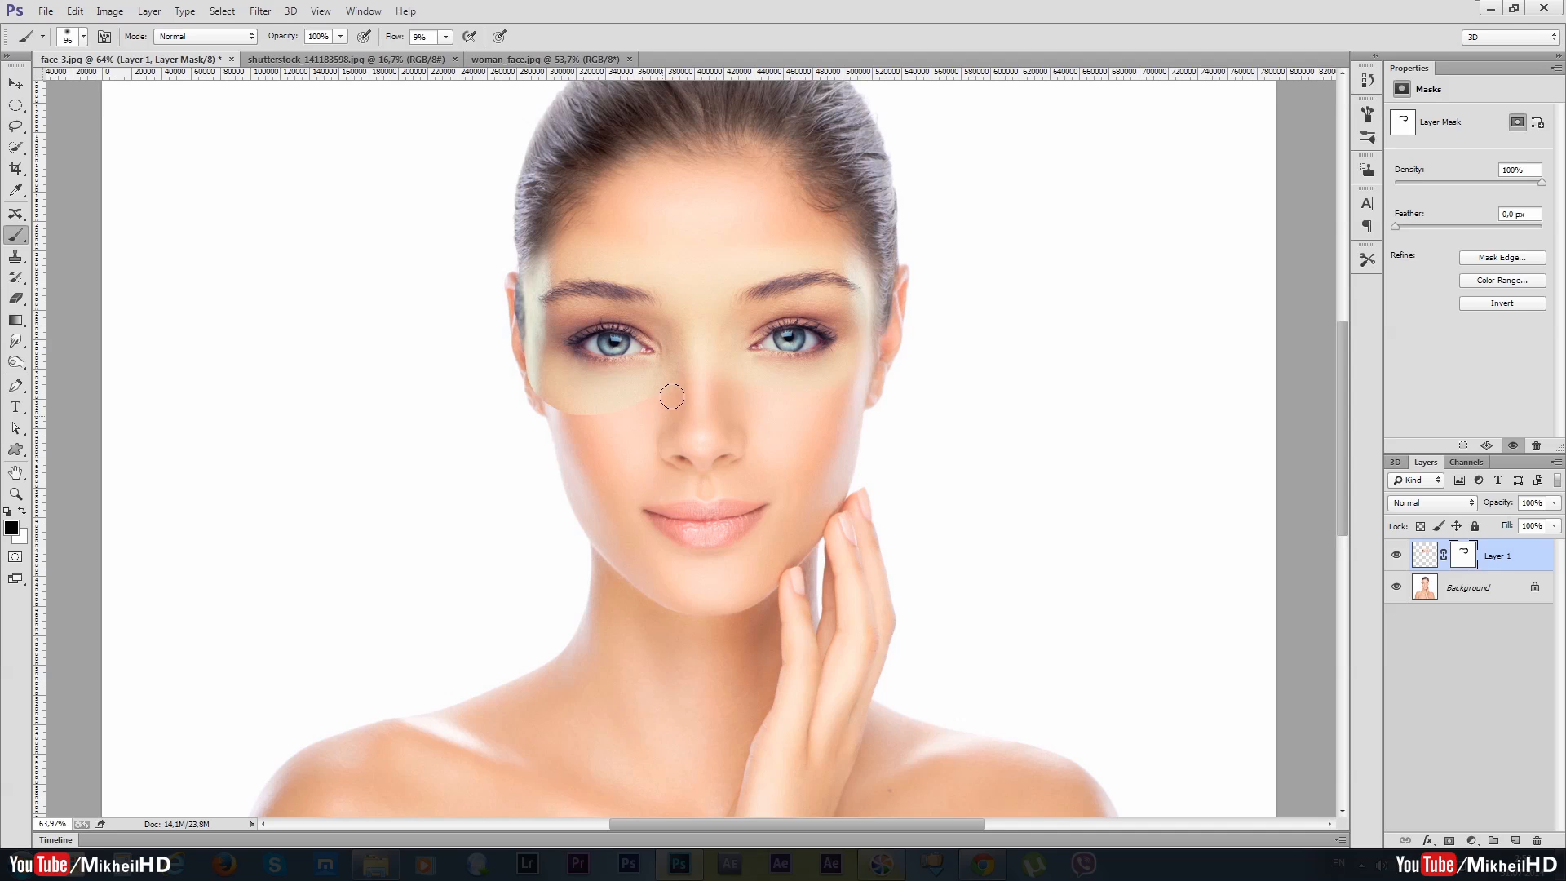
# Step: Paint black on Layer 1's mask along the patch's lower edge below the image-left eye and along both sides of the face
pyautogui.moveTo(602, 412)
pyautogui.mouseDown()
pyautogui.moveTo(638, 403)
pyautogui.moveTo(524, 405)
pyautogui.moveTo(614, 426)
pyautogui.moveTo(487, 382)
pyautogui.moveTo(538, 408)
pyautogui.moveTo(523, 415)
pyautogui.moveTo(507, 388)
pyautogui.moveTo(499, 328)
pyautogui.mouseUp()
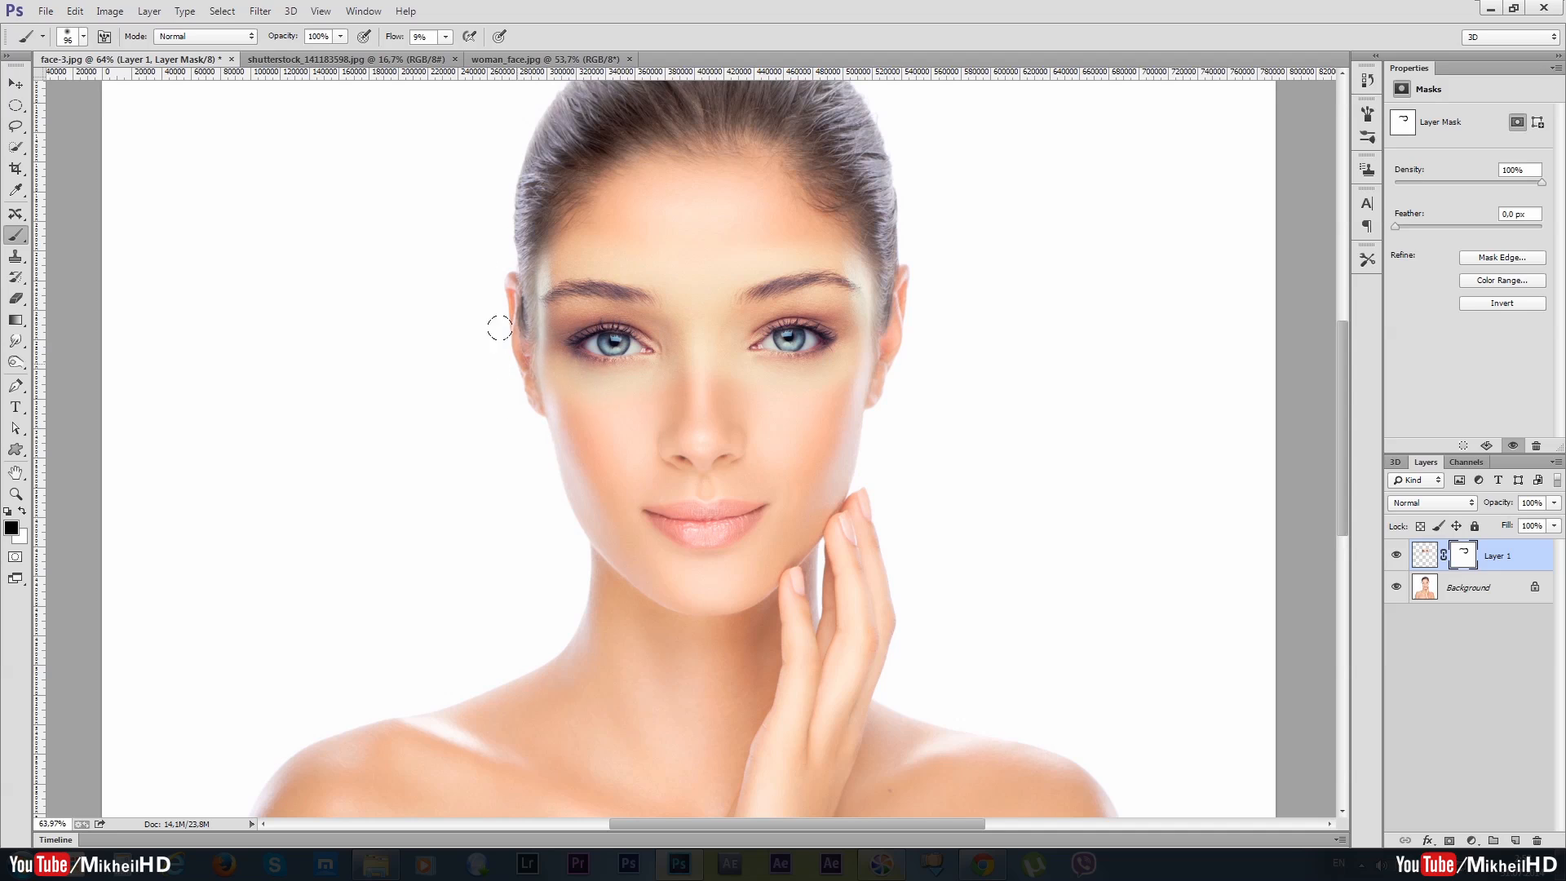
pyautogui.moveTo(549, 260)
pyautogui.mouseDown()
pyautogui.moveTo(525, 249)
pyautogui.moveTo(517, 269)
pyautogui.mouseUp()
pyautogui.moveTo(511, 340)
pyautogui.mouseDown()
pyautogui.moveTo(542, 399)
pyautogui.moveTo(534, 376)
pyautogui.moveTo(576, 400)
pyautogui.moveTo(641, 393)
pyautogui.mouseUp()
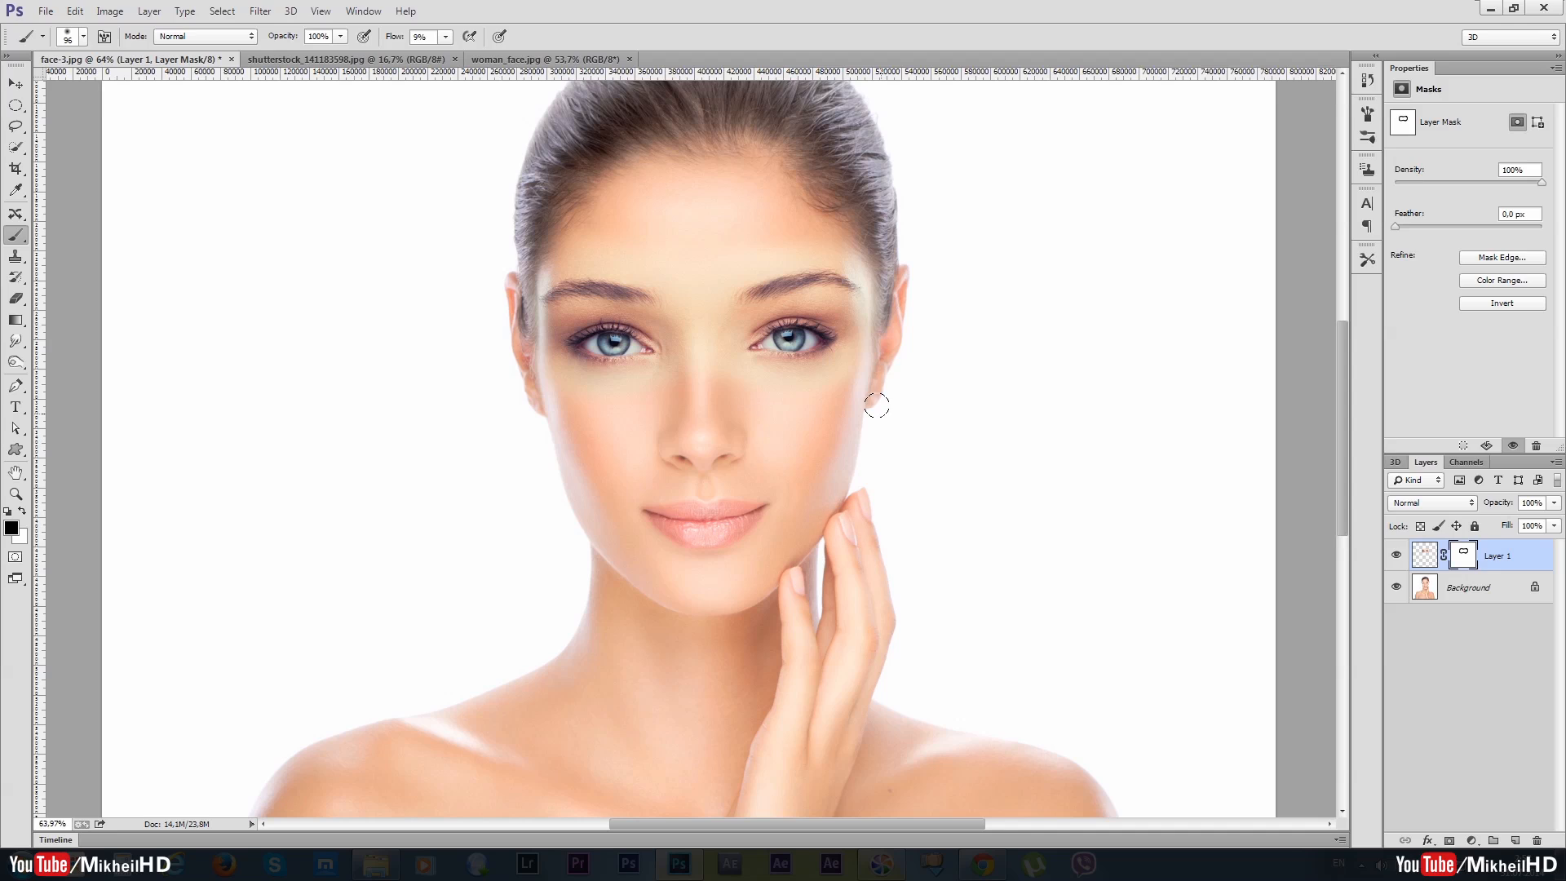
pyautogui.moveTo(878, 317)
pyautogui.mouseDown()
pyautogui.moveTo(872, 302)
pyautogui.moveTo(878, 332)
pyautogui.moveTo(860, 251)
pyautogui.mouseUp()
# Step: Touch up Layer 1's mask around the brows and cheeks with white and black, and compare the face with the layer hidden and shown
pyautogui.click(22, 511)
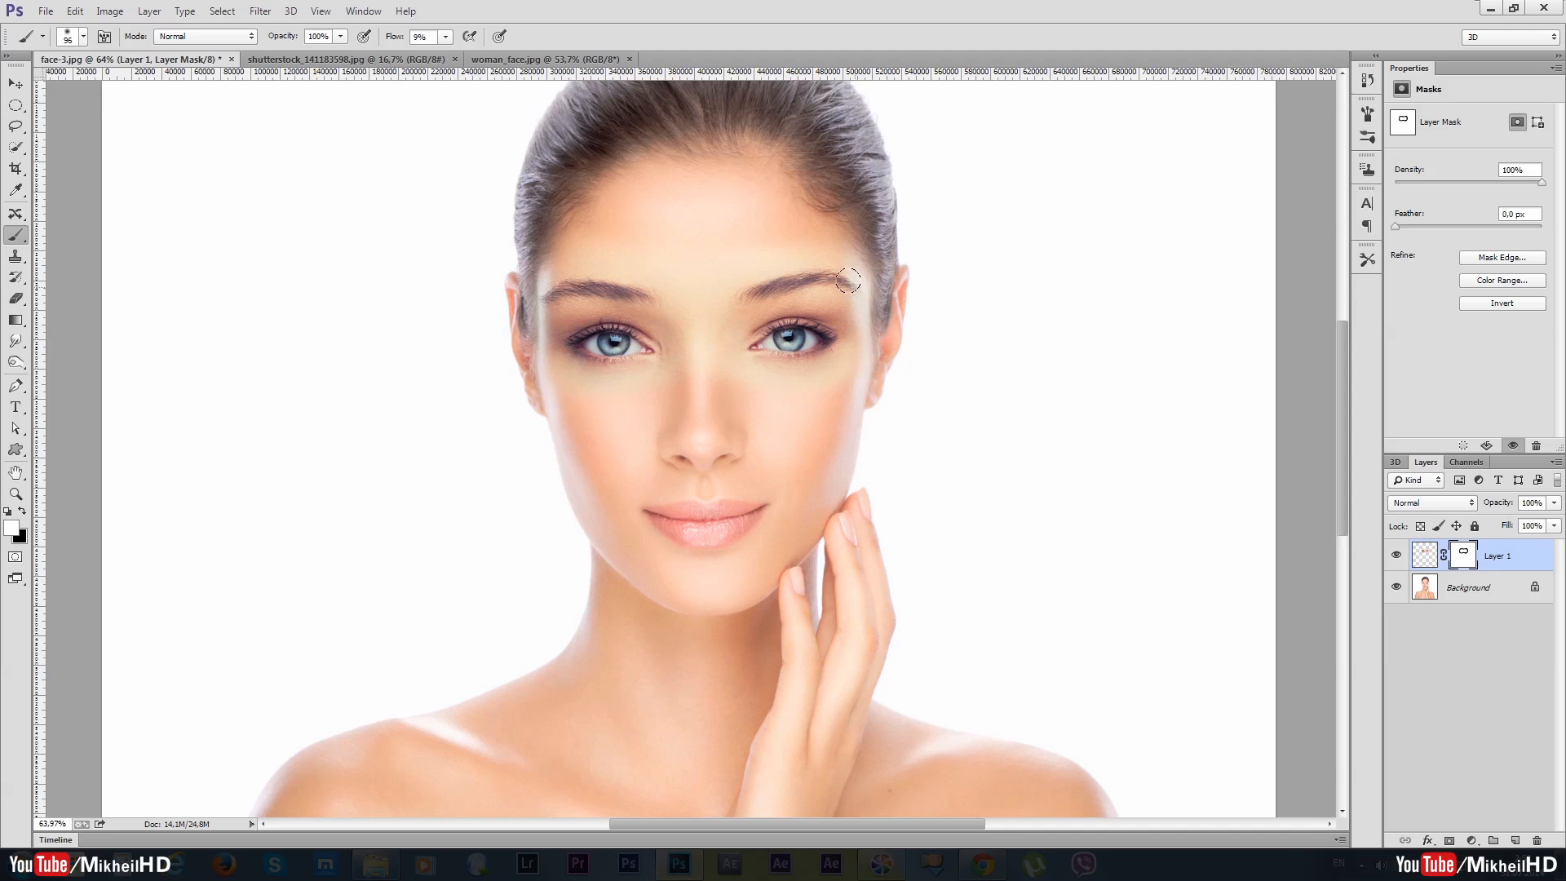
pyautogui.moveTo(849, 282)
pyautogui.mouseDown()
pyautogui.moveTo(835, 364)
pyautogui.moveTo(796, 380)
pyautogui.moveTo(817, 375)
pyautogui.moveTo(694, 363)
pyautogui.moveTo(662, 379)
pyautogui.mouseUp()
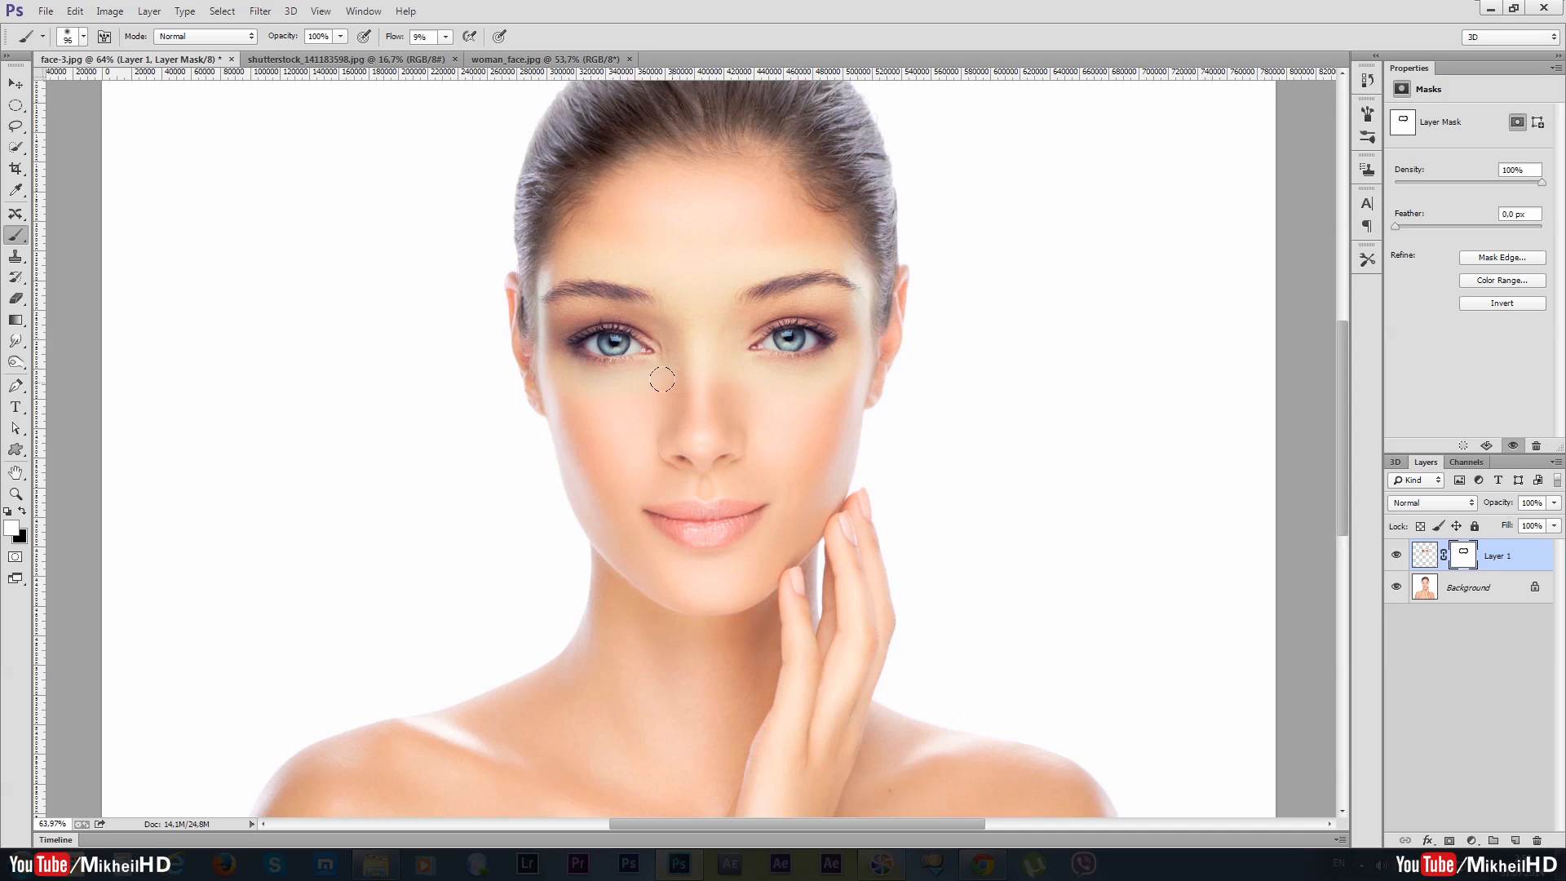
pyautogui.click(22, 511)
pyautogui.moveTo(869, 382); pyautogui.dragTo(873, 348)
pyautogui.moveTo(598, 418); pyautogui.dragTo(592, 413)
pyautogui.moveTo(545, 283); pyautogui.dragTo(532, 298)
pyautogui.moveTo(730, 392)
pyautogui.mouseDown()
pyautogui.moveTo(748, 405)
pyautogui.moveTo(601, 413)
pyautogui.moveTo(629, 442)
pyautogui.mouseUp()
pyautogui.moveTo(775, 232)
pyautogui.mouseDown()
pyautogui.moveTo(707, 252)
pyautogui.moveTo(821, 216)
pyautogui.moveTo(861, 241)
pyautogui.mouseUp()
pyautogui.moveTo(718, 251); pyautogui.dragTo(749, 243)
pyautogui.click(1396, 556)
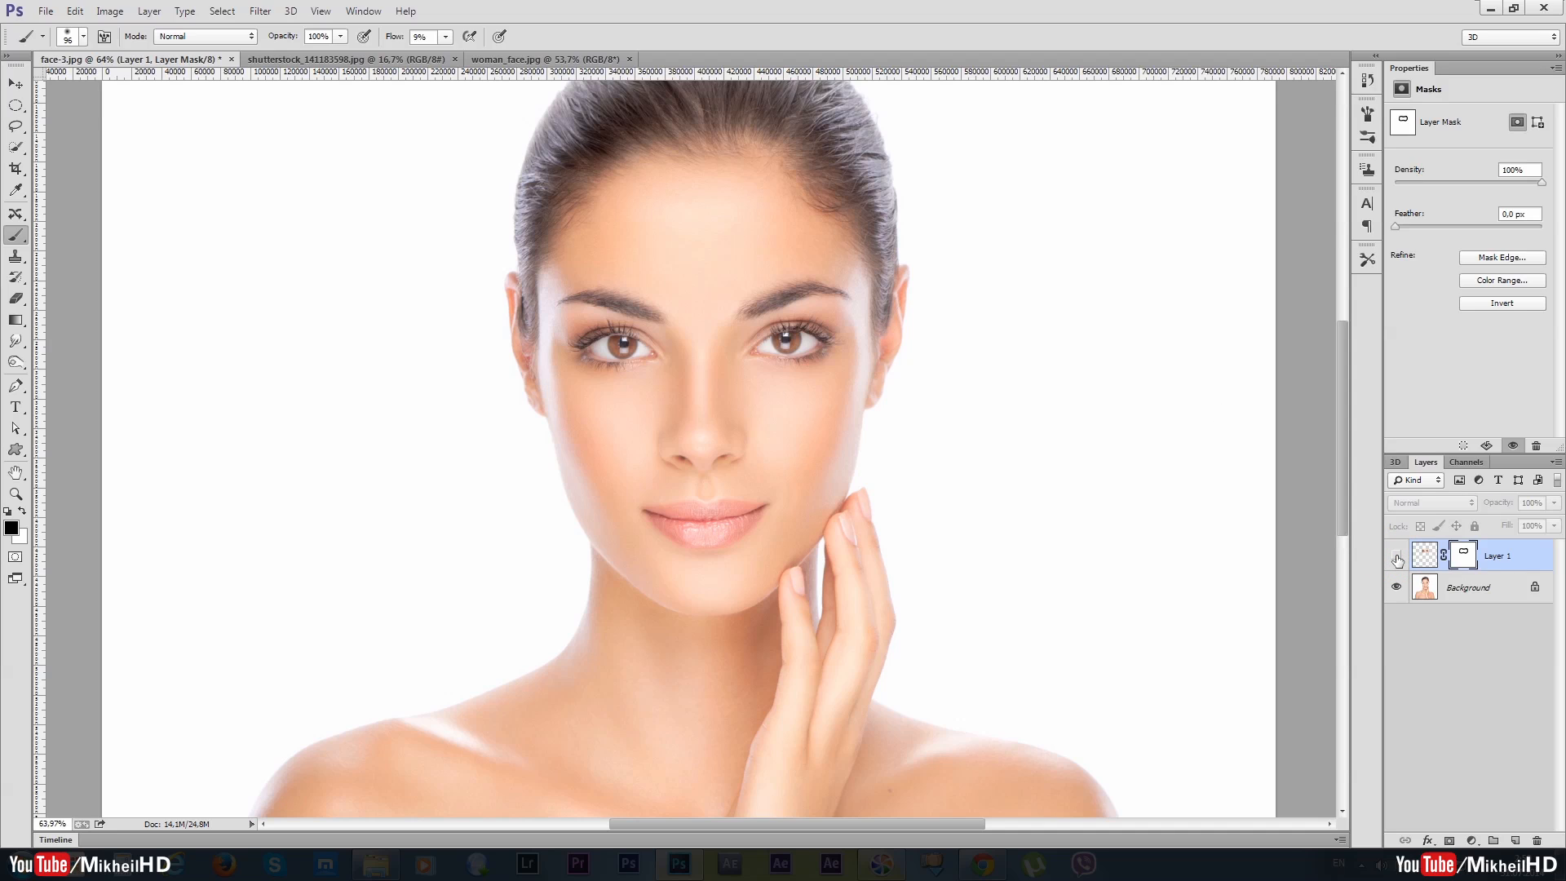
pyautogui.click(1397, 556)
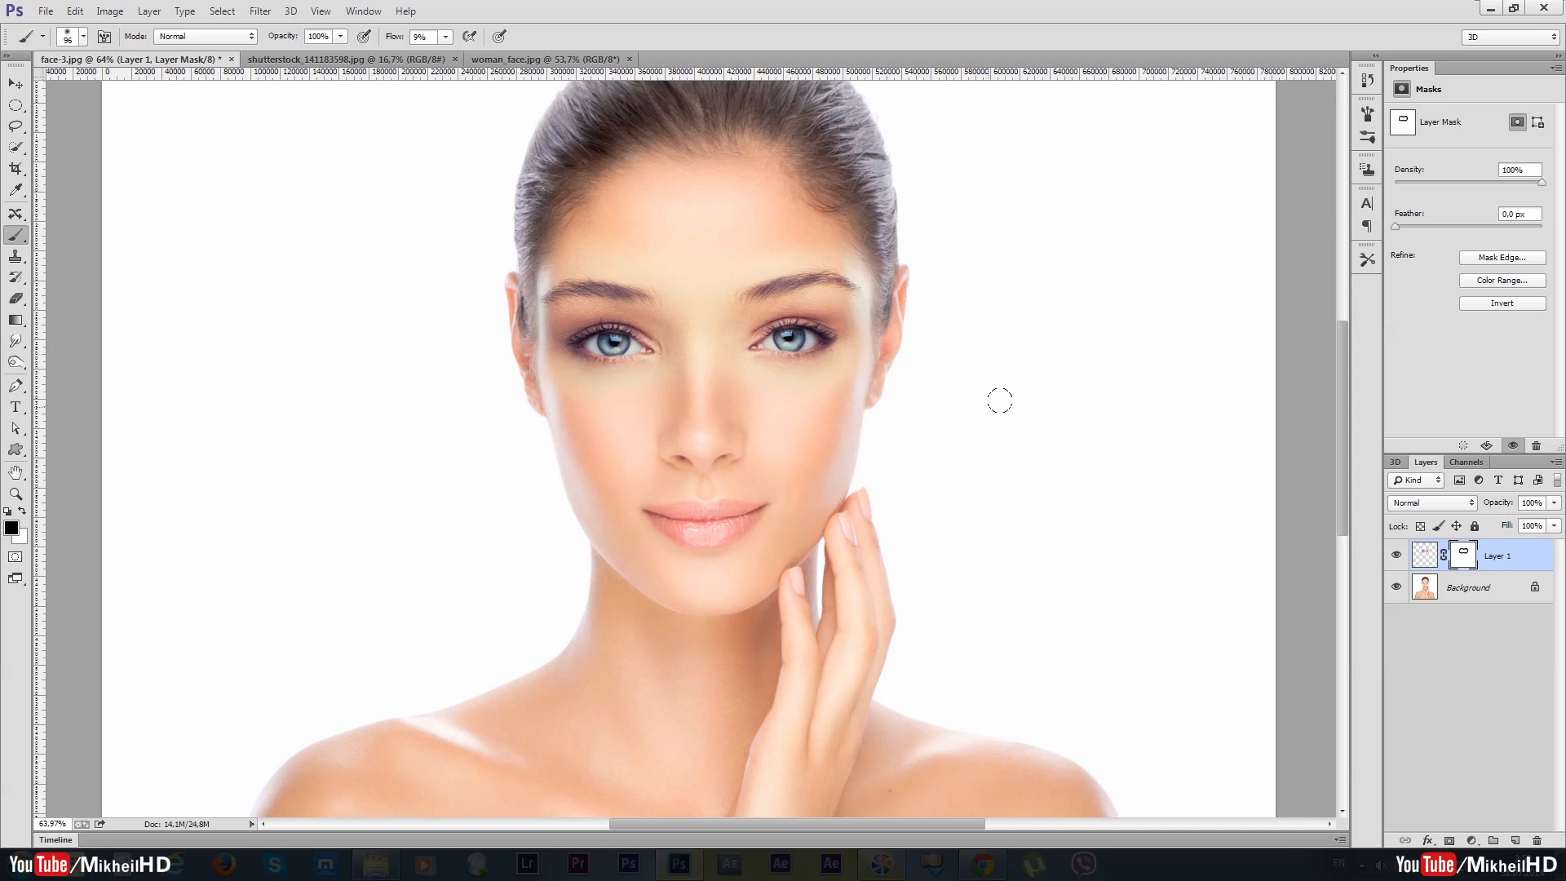
# Step: Apply Hue/Saturation to Layer 1's image with the hue at about -12, and fine-tune saturation and lightness to match the skin
pyautogui.click(1418, 555)
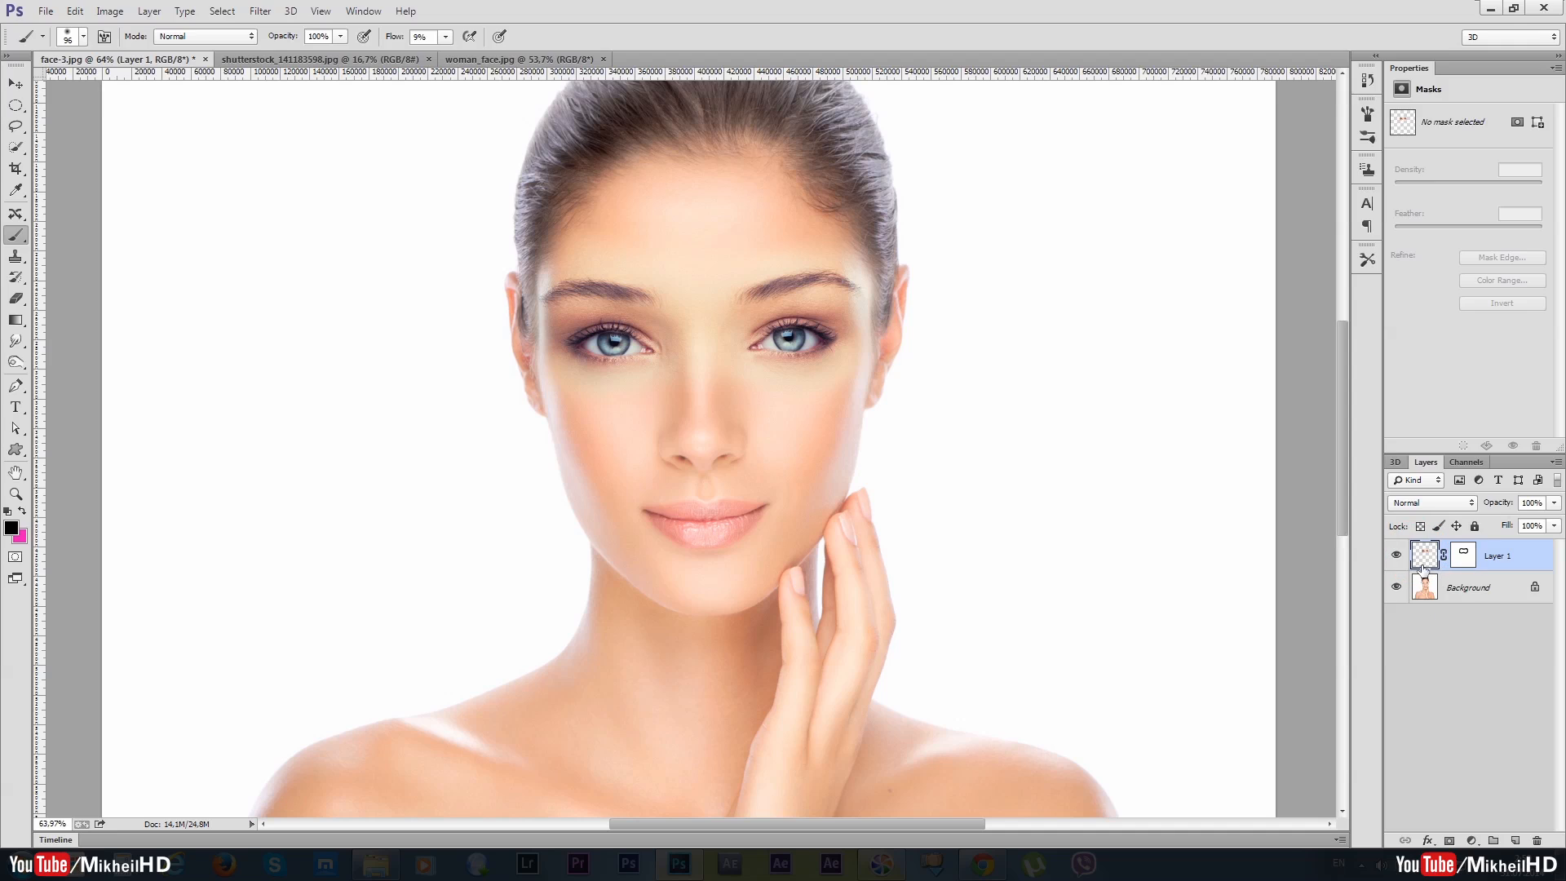
pyautogui.click(1423, 558)
pyautogui.click(118, 12)
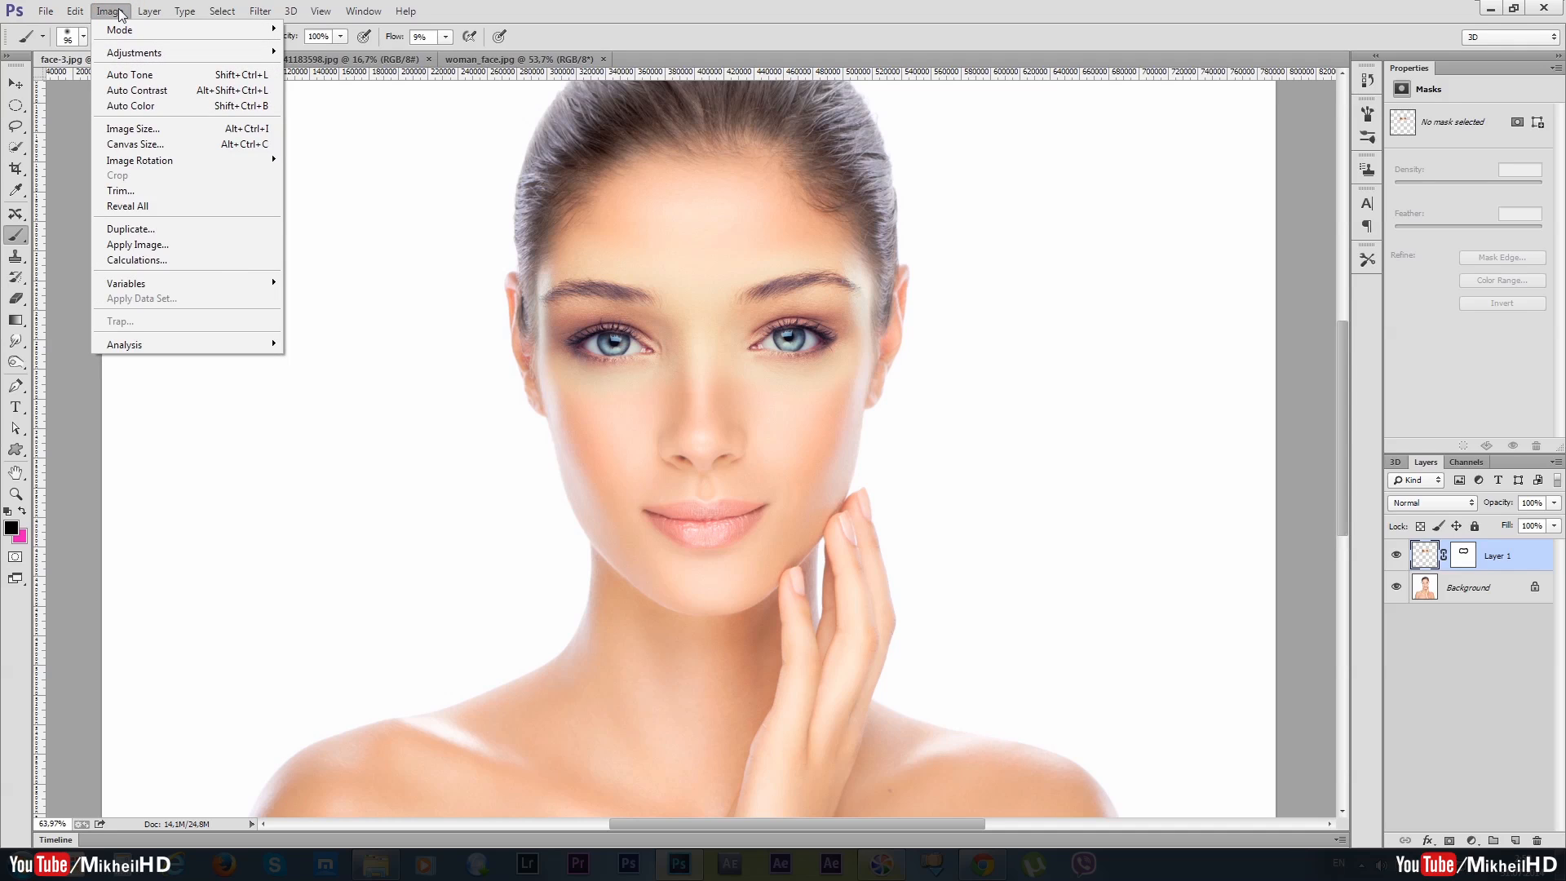
pyautogui.click(120, 12)
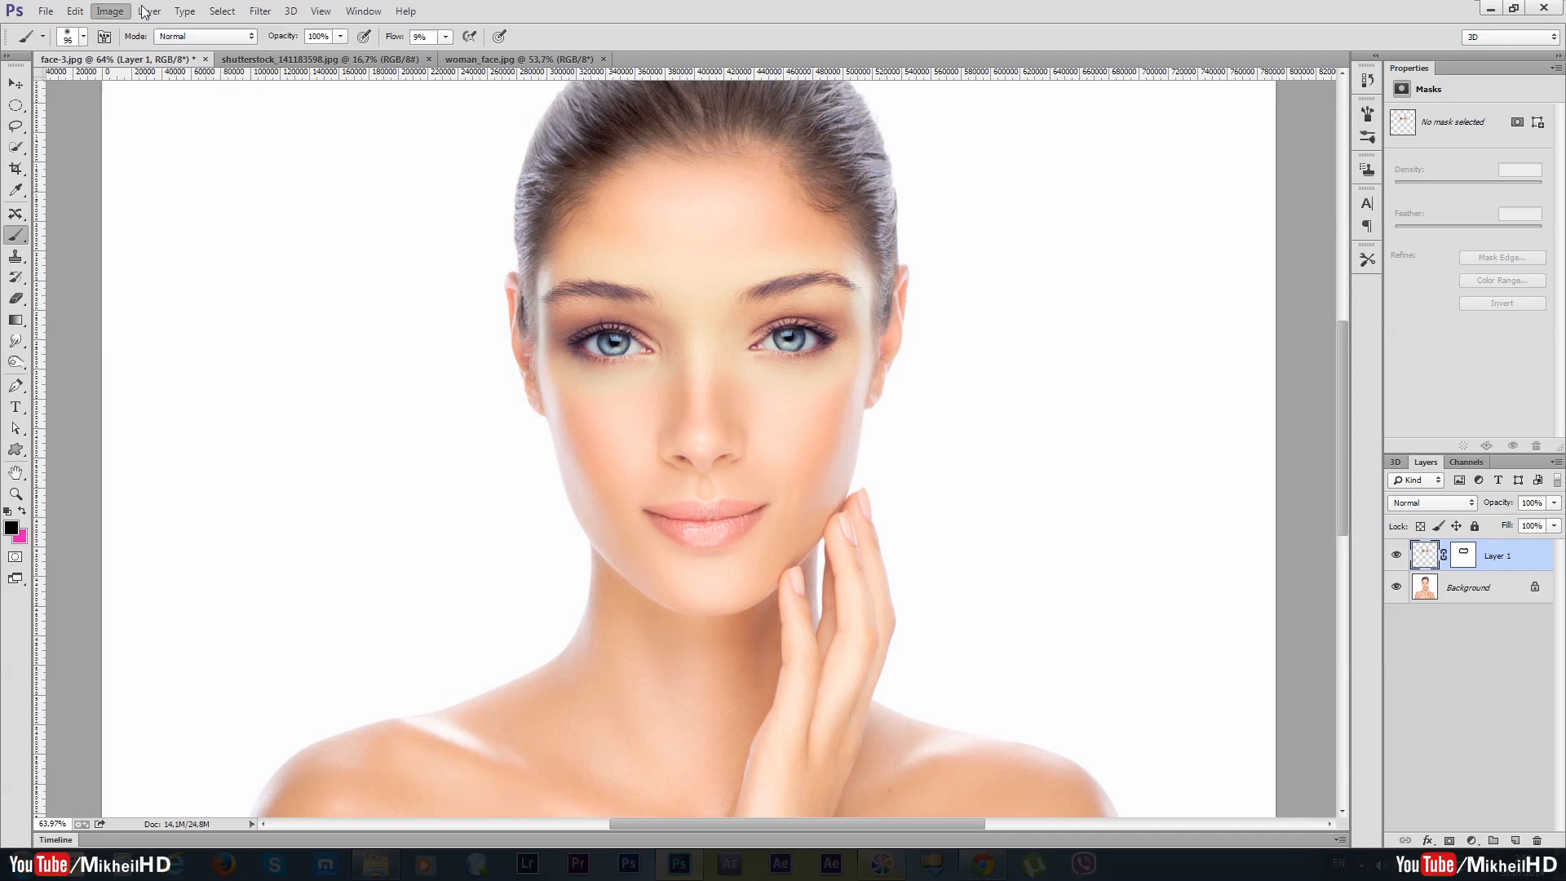
pyautogui.click(118, 11)
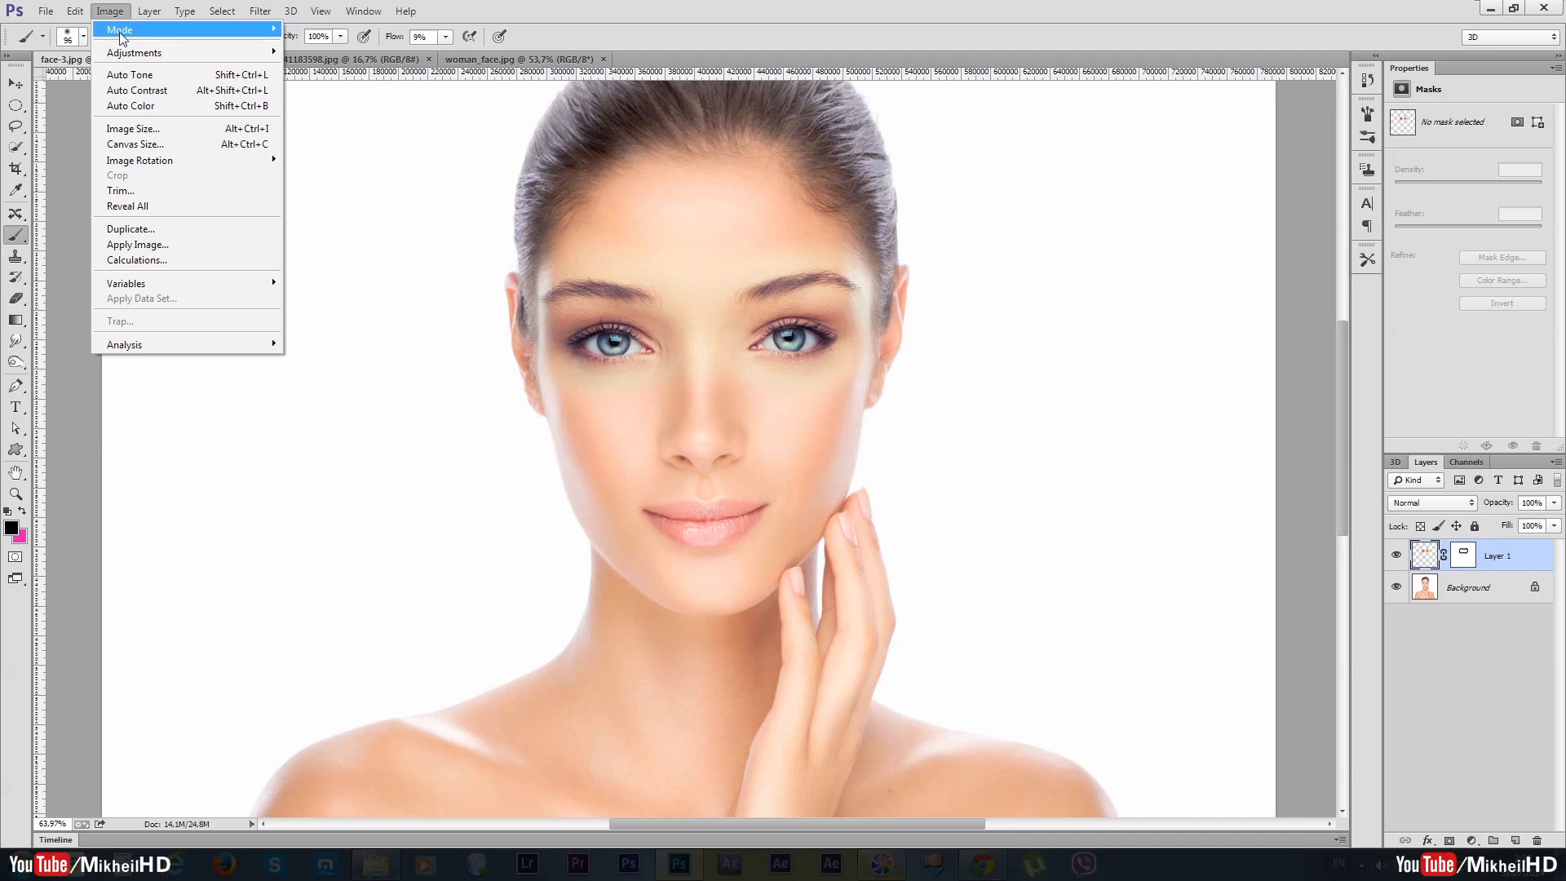
pyautogui.moveTo(163, 53)
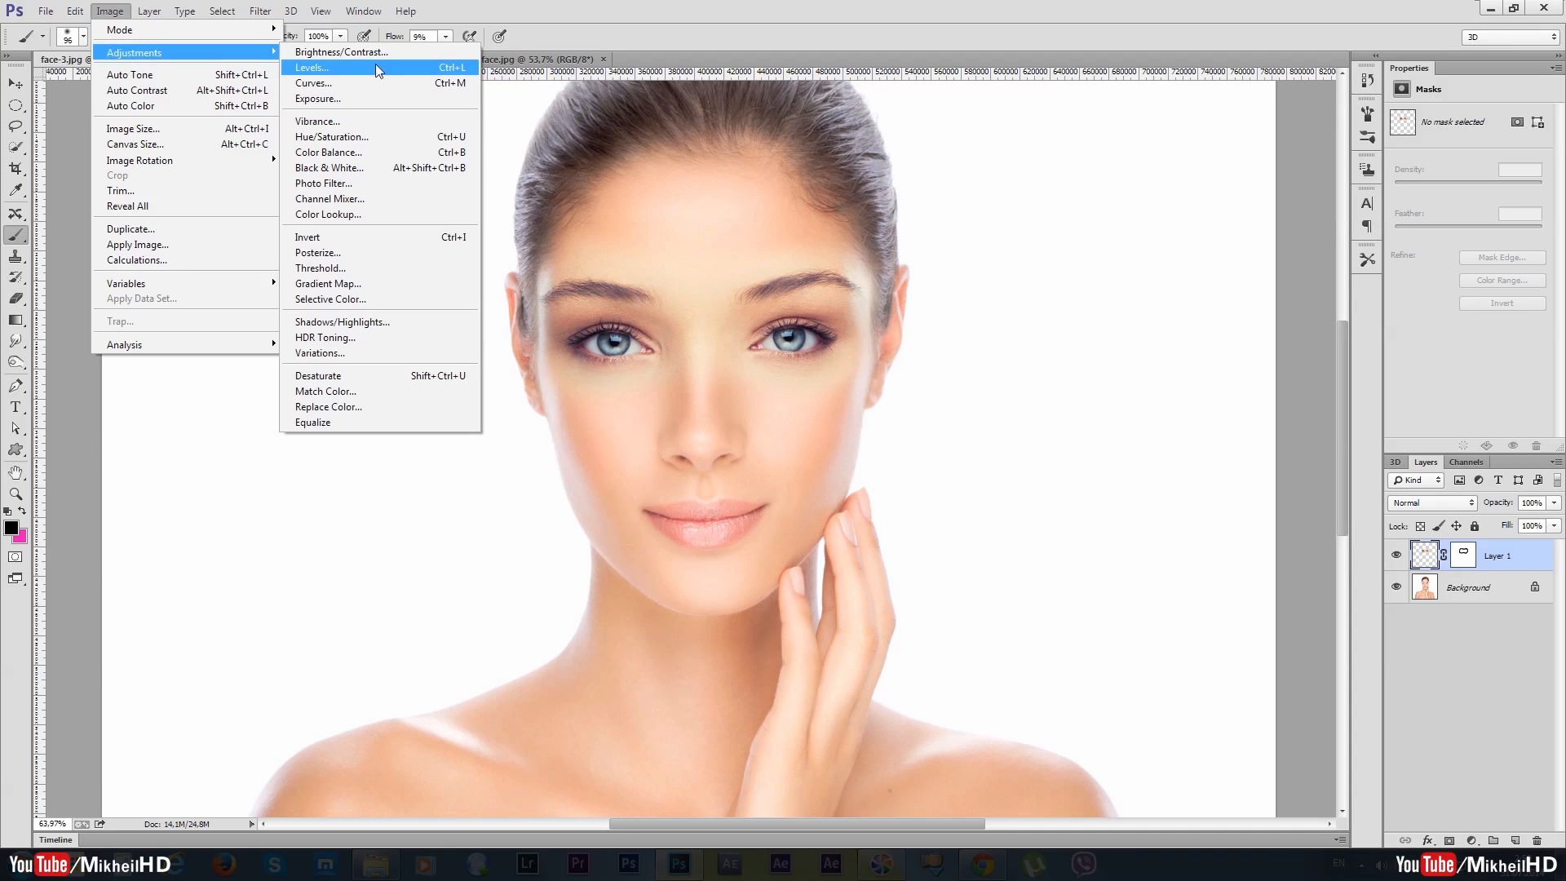
pyautogui.click(449, 137)
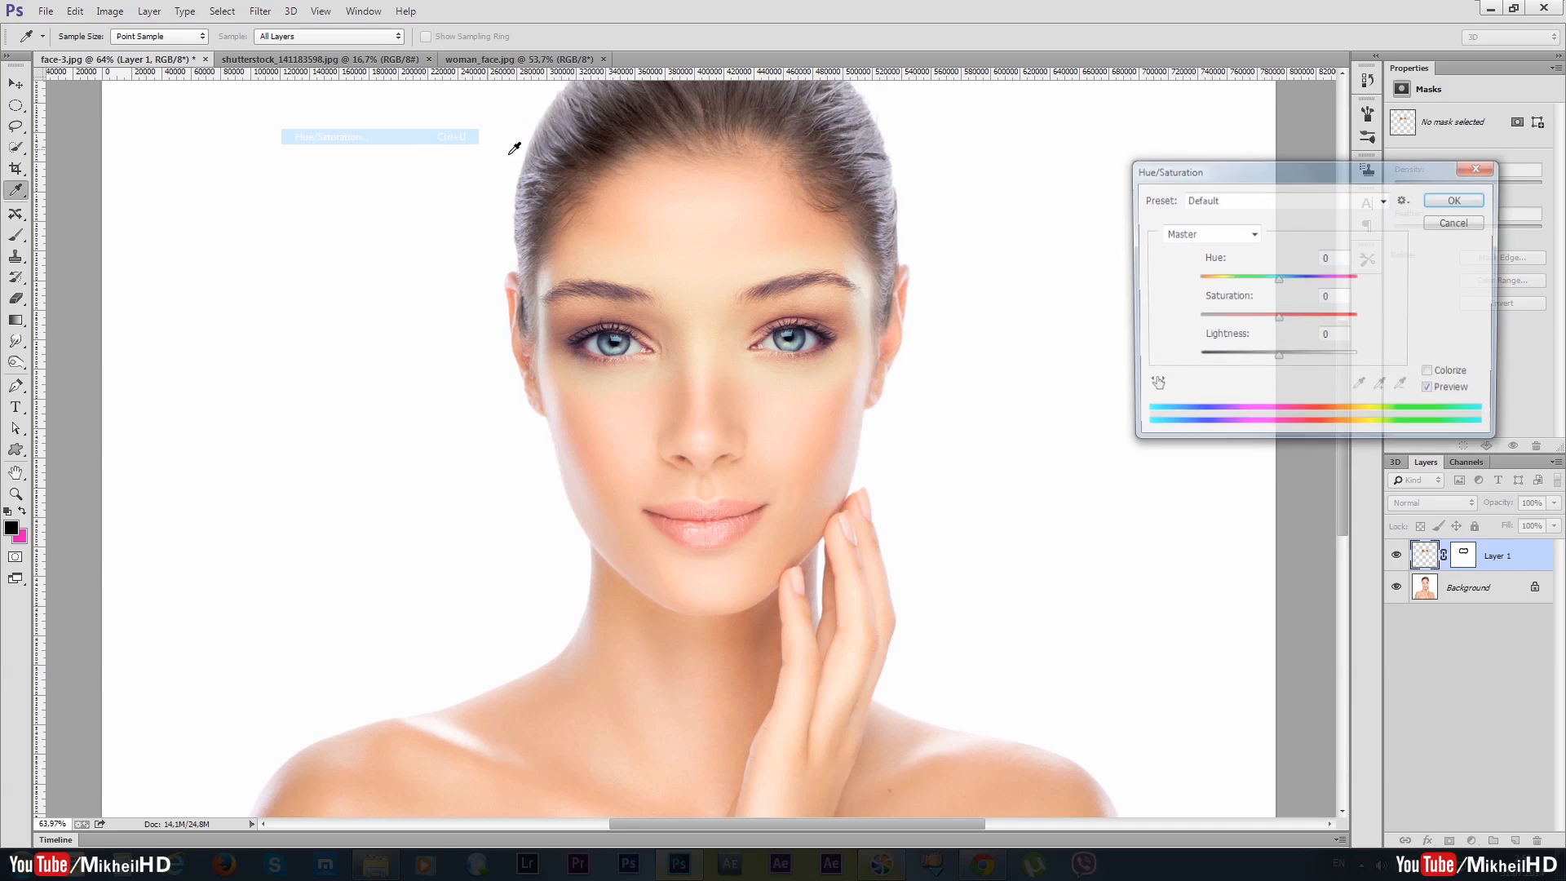
pyautogui.moveTo(1324, 174); pyautogui.dragTo(1158, 266)
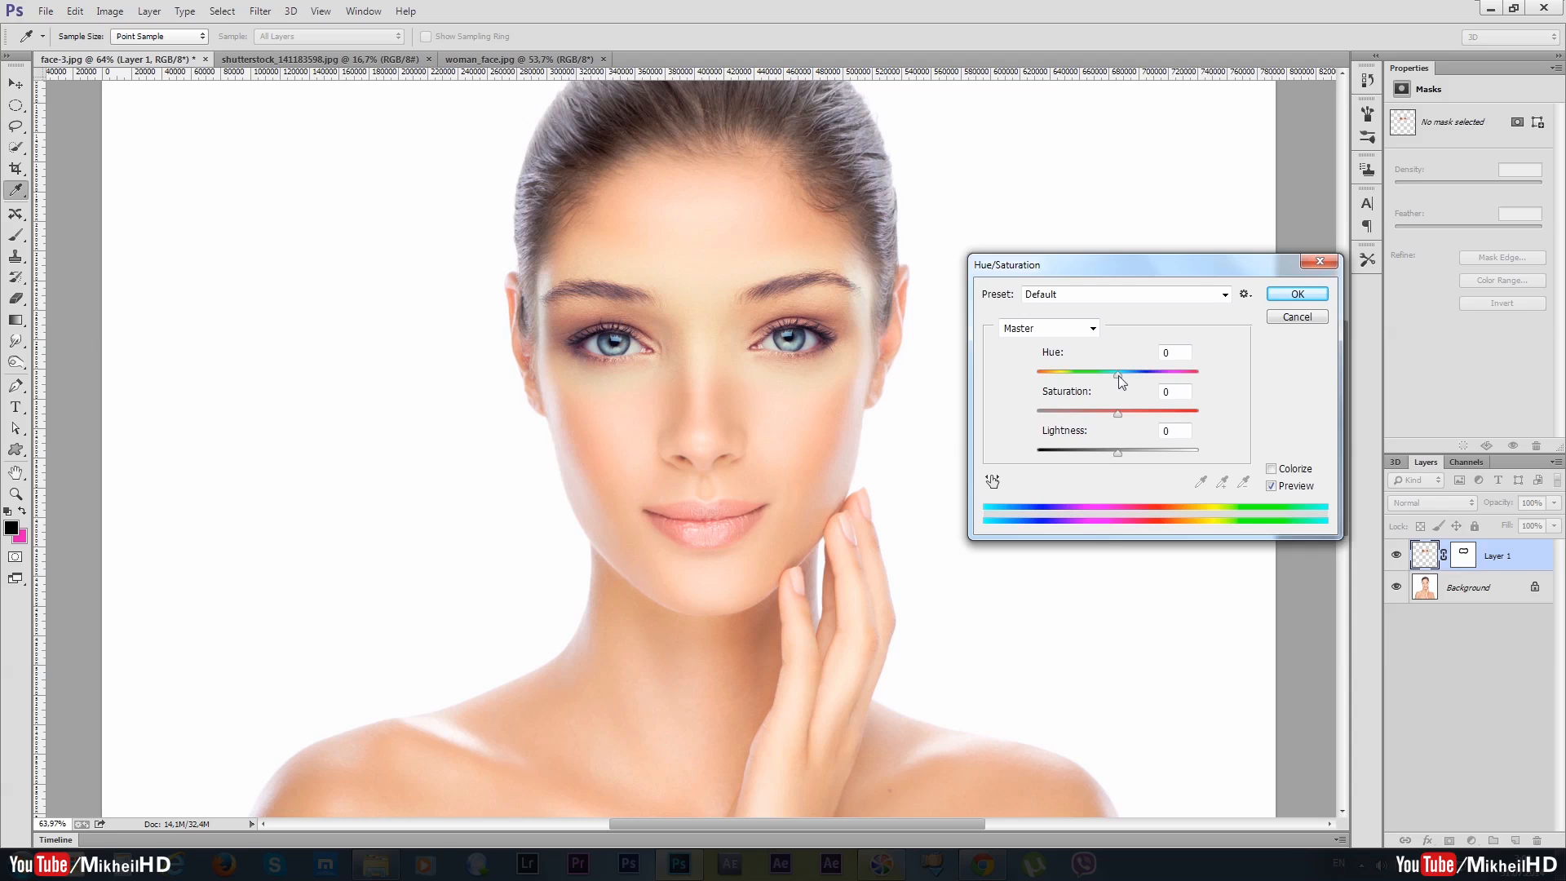
pyautogui.moveTo(1119, 375)
pyautogui.mouseDown()
pyautogui.moveTo(1105, 377)
pyautogui.moveTo(1134, 377)
pyautogui.moveTo(1108, 379)
pyautogui.mouseUp()
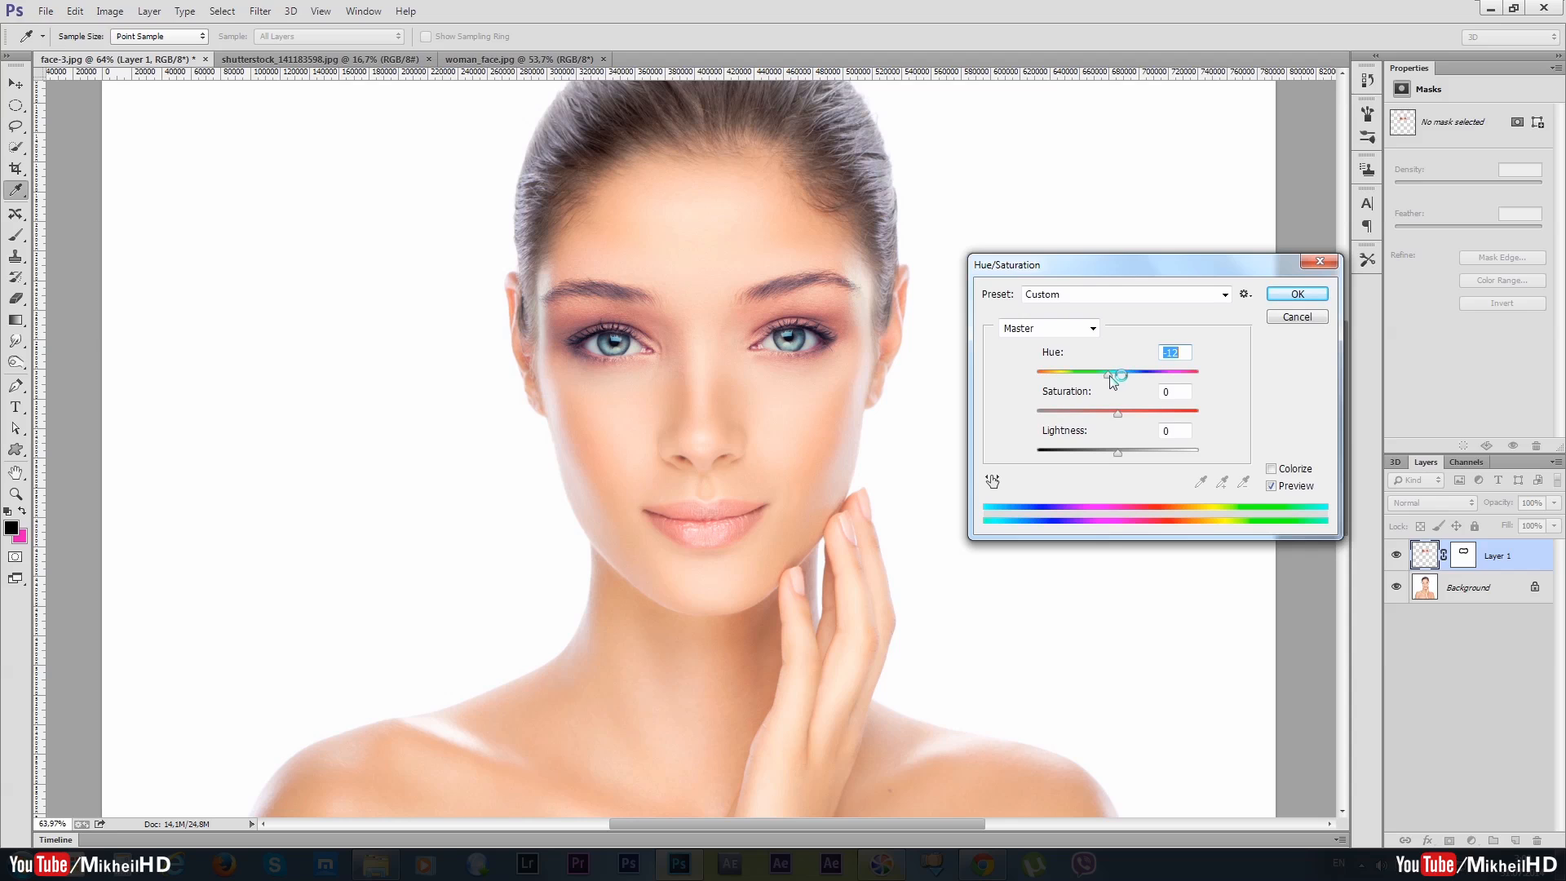
pyautogui.moveTo(1118, 415); pyautogui.dragTo(1107, 377)
pyautogui.click(1298, 293)
pyautogui.moveTo(1117, 452); pyautogui.dragTo(1119, 453)
pyautogui.click(1298, 293)
pyautogui.press('b')
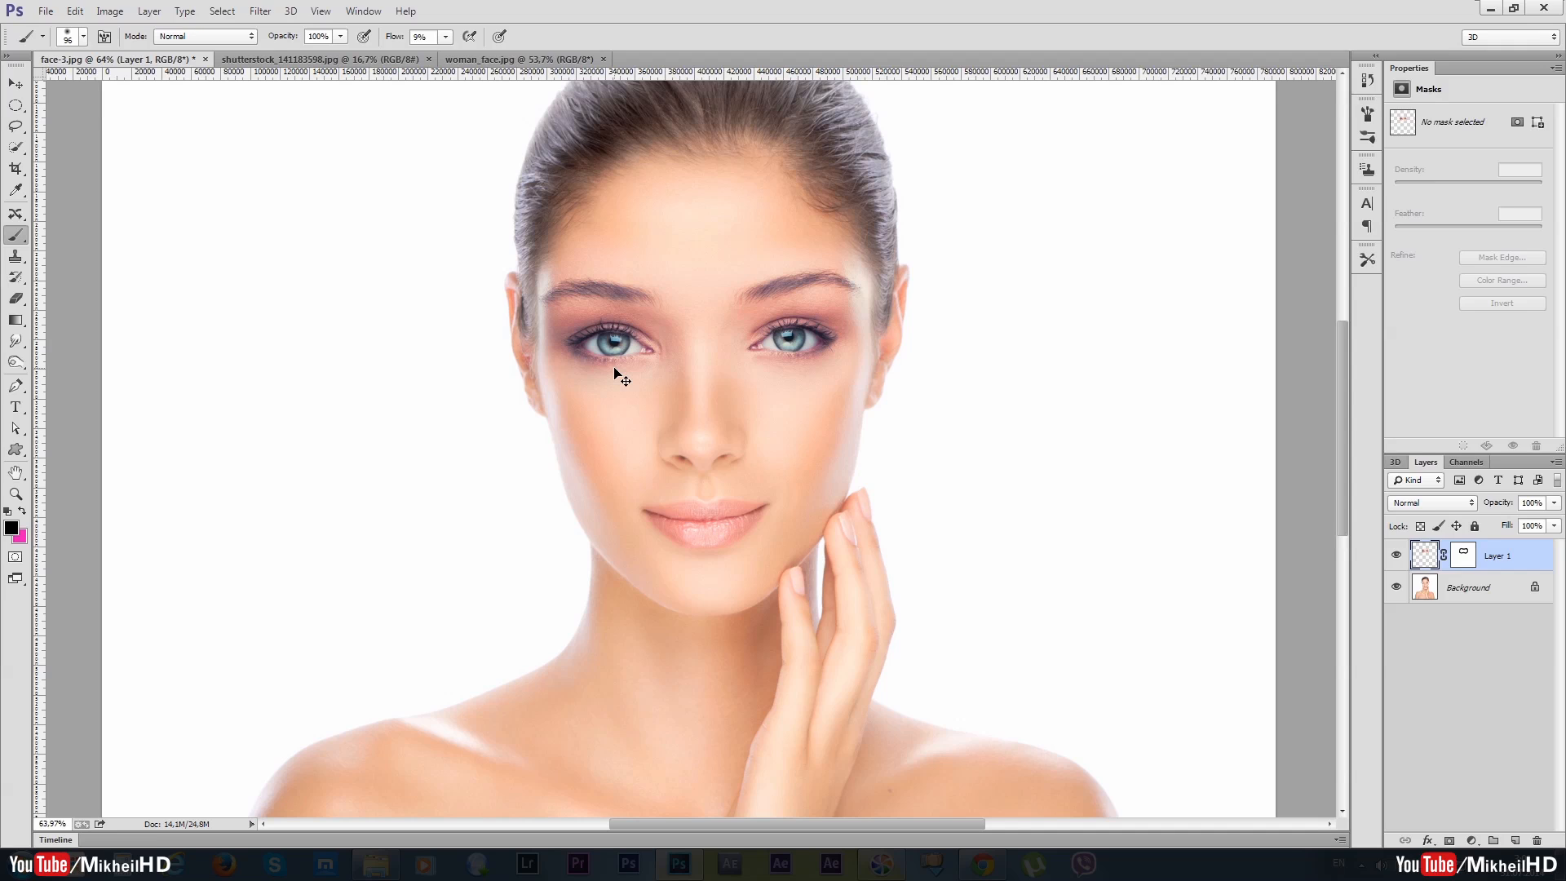
# Step: Use Color Balance on Layer 1 to shift the midtones toward cyan by about -25 and fine-tune the green and blue balance
pyautogui.click(114, 11)
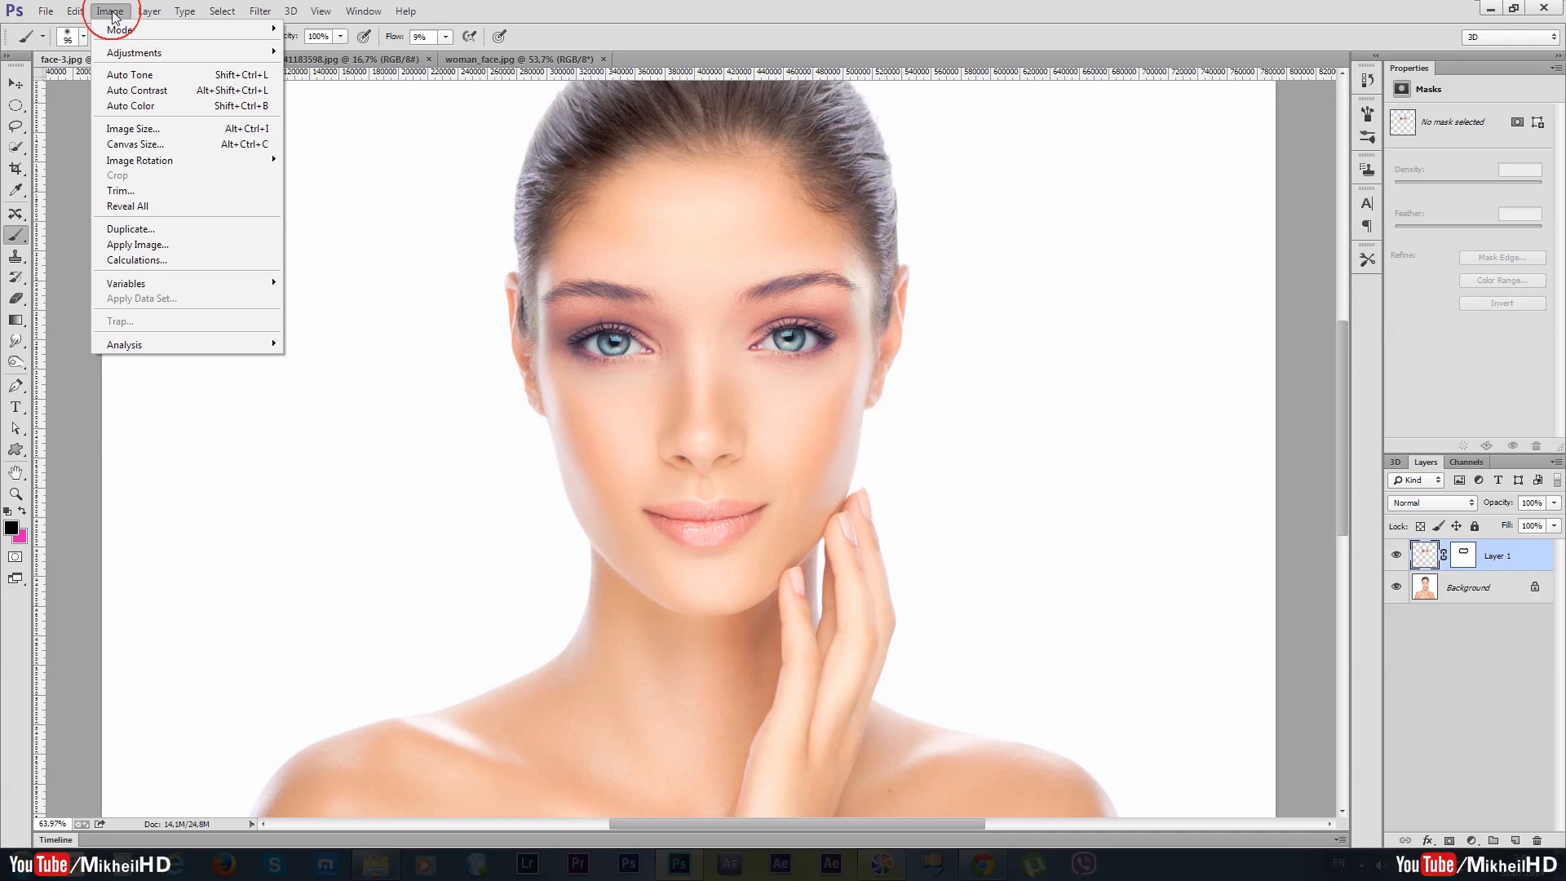
pyautogui.moveTo(136, 53)
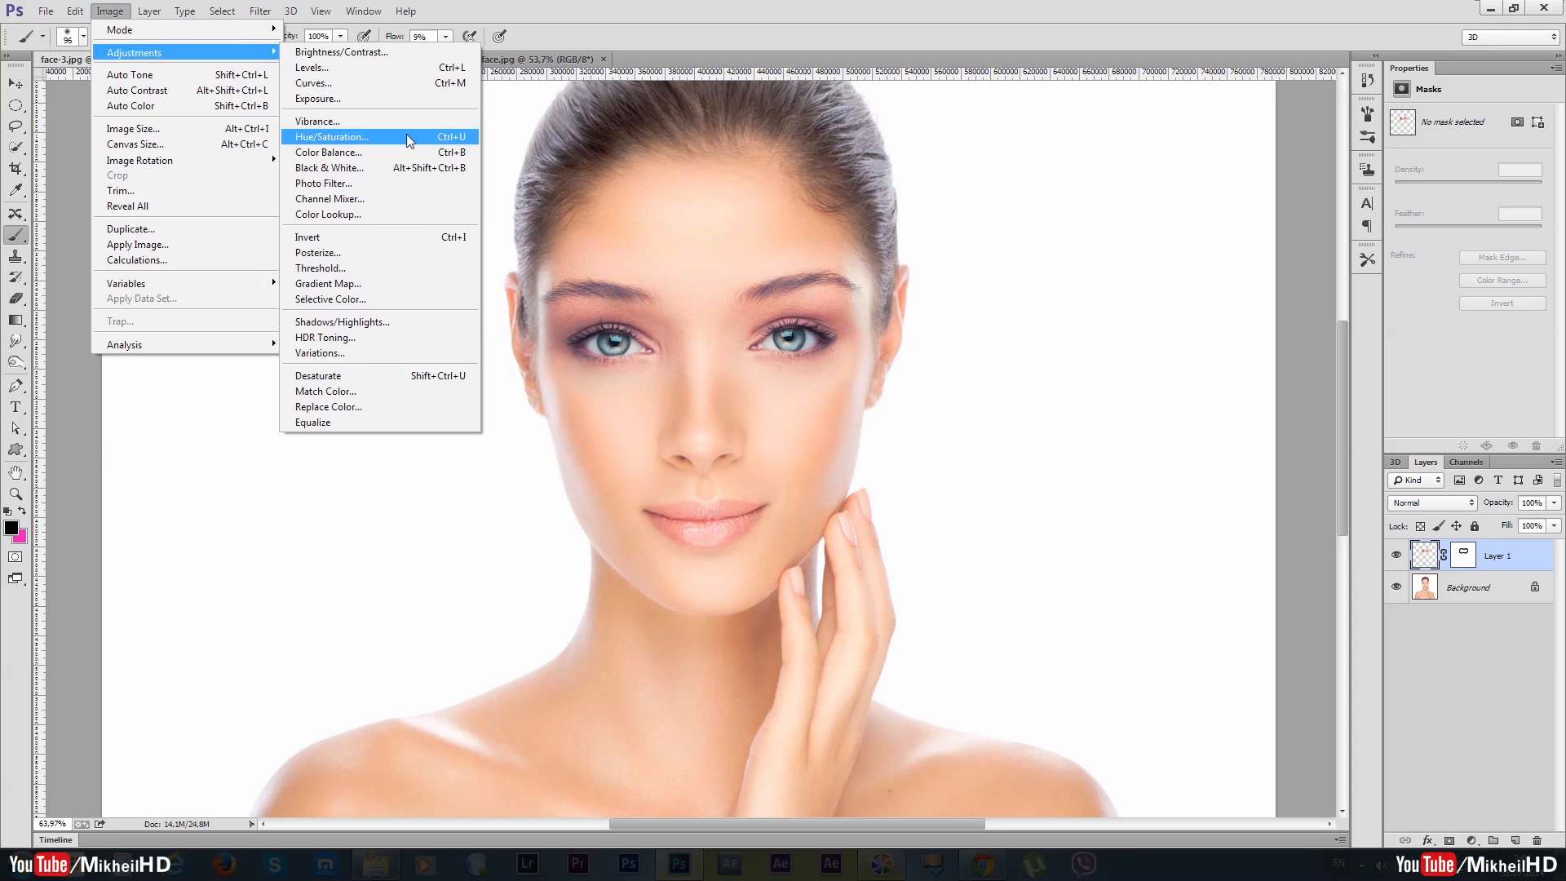
pyautogui.click(449, 154)
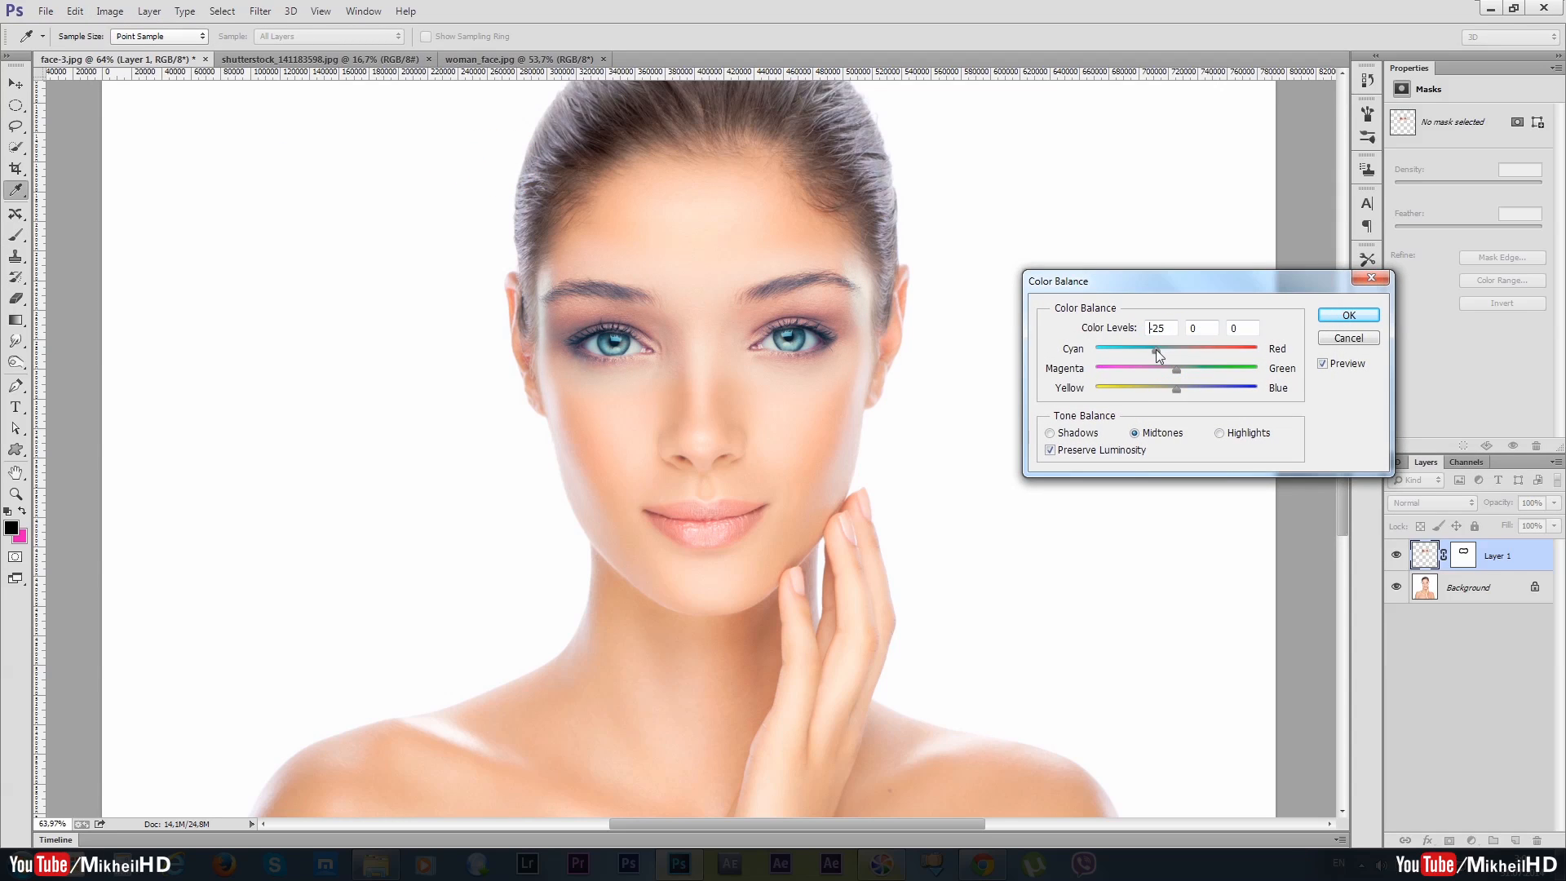
pyautogui.moveTo(1167, 351); pyautogui.dragTo(1156, 353)
pyautogui.click(1162, 349)
pyautogui.moveTo(1178, 388); pyautogui.dragTo(1178, 388)
pyautogui.click(1177, 388)
pyautogui.click(1176, 370)
# Step: Fine-tune the color balance of Layer 1's shadows and apply the adjustment
pyautogui.click(1072, 434)
pyautogui.moveTo(1157, 350); pyautogui.dragTo(1177, 388)
pyautogui.click(1172, 388)
pyautogui.click(1348, 315)
pyautogui.press('b')
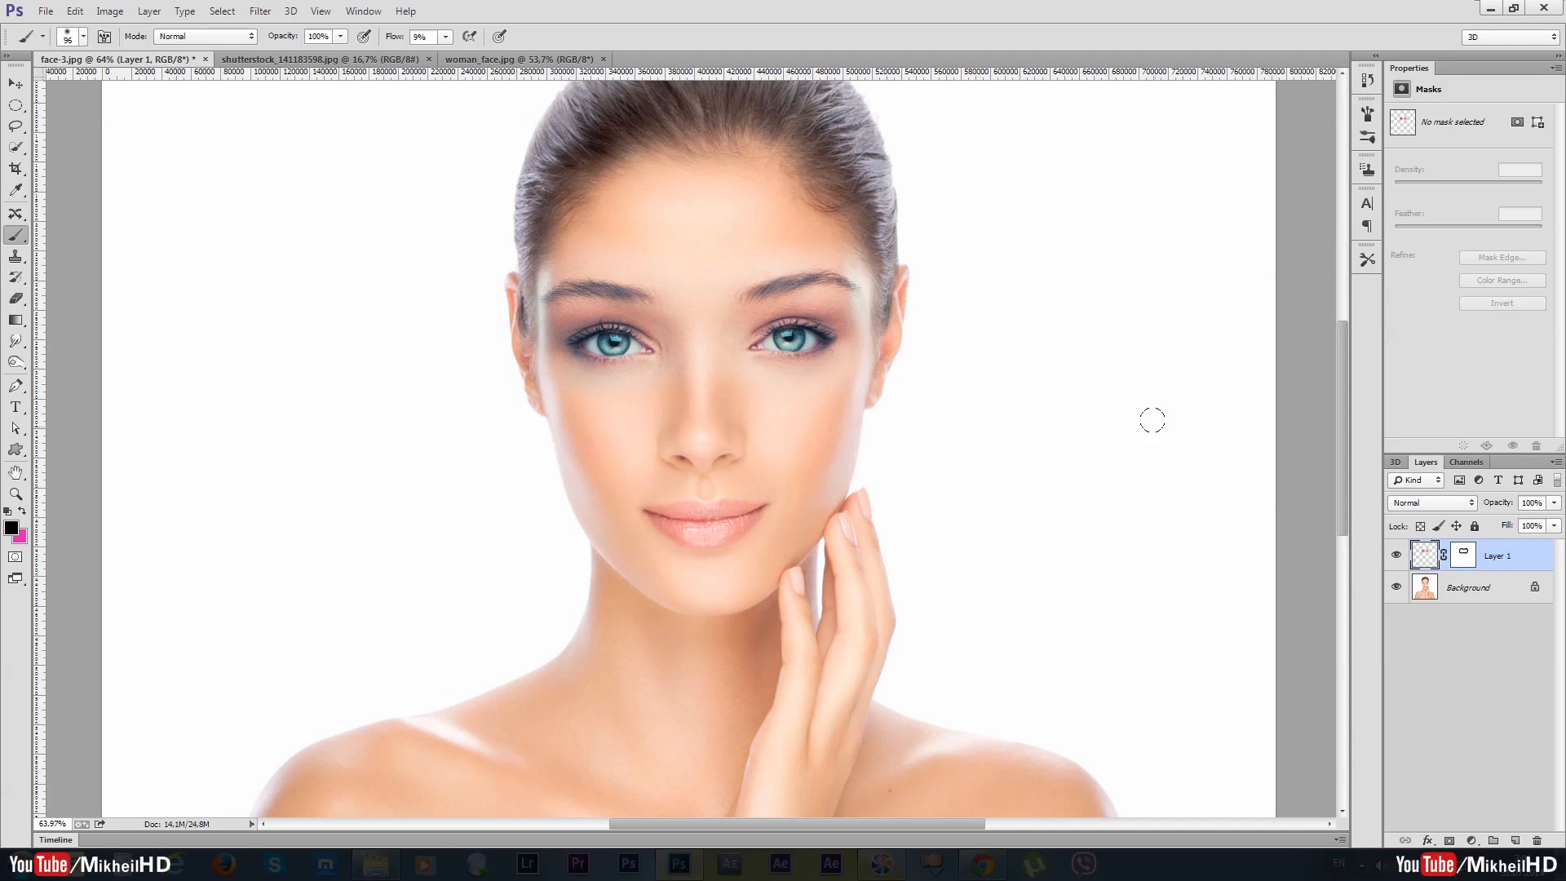
# Step: Compare the face with Layer 1 hidden and shown at full-face view
pyautogui.click(1396, 555)
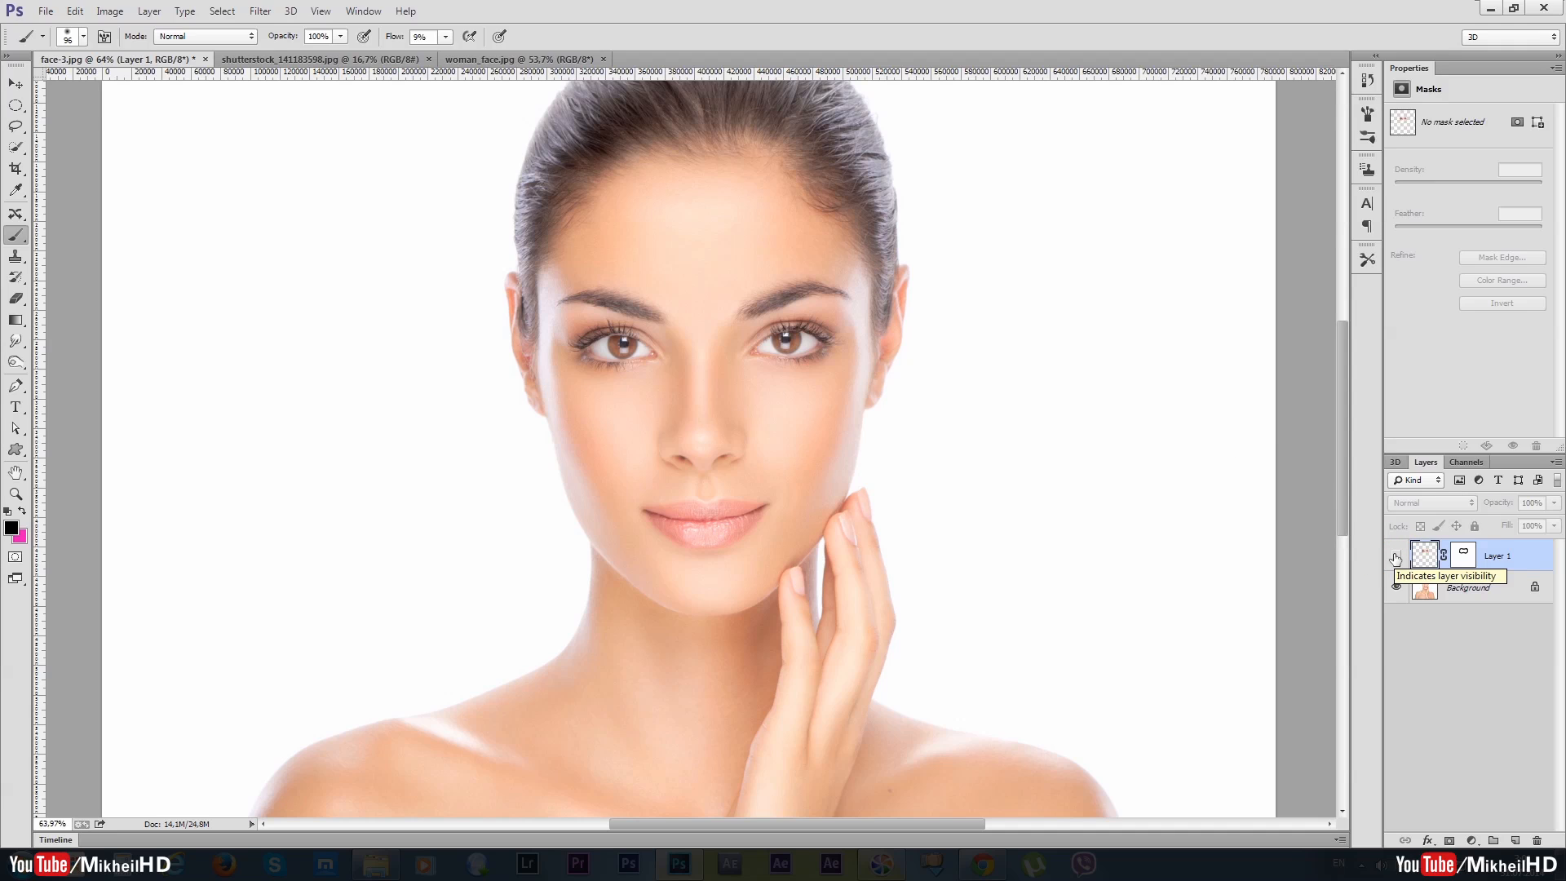
pyautogui.click(1396, 555)
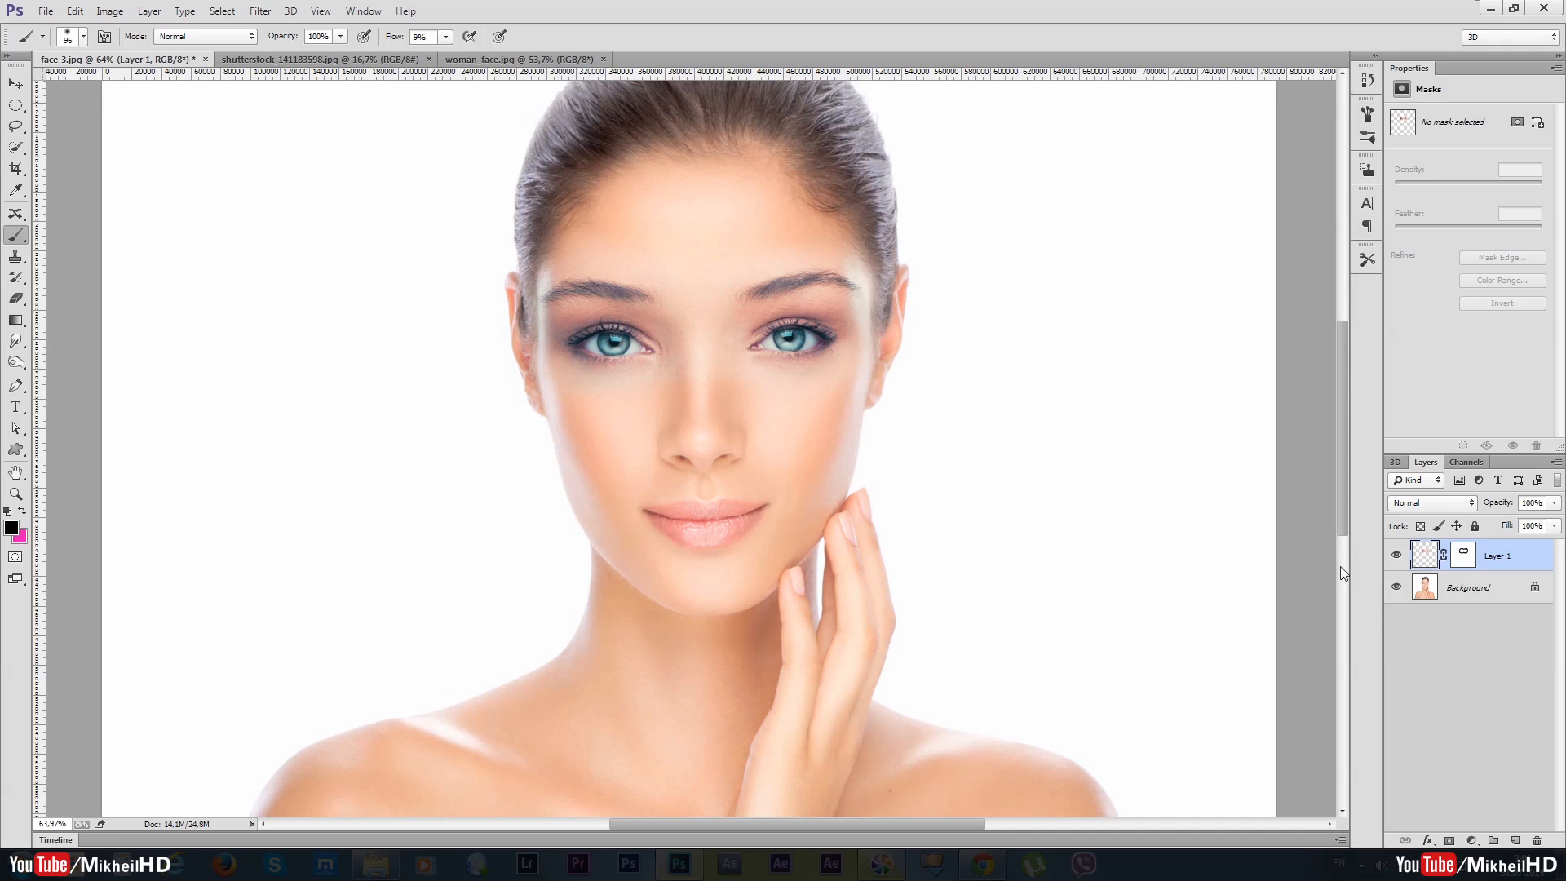
pyautogui.scroll(-1, 791, 471)
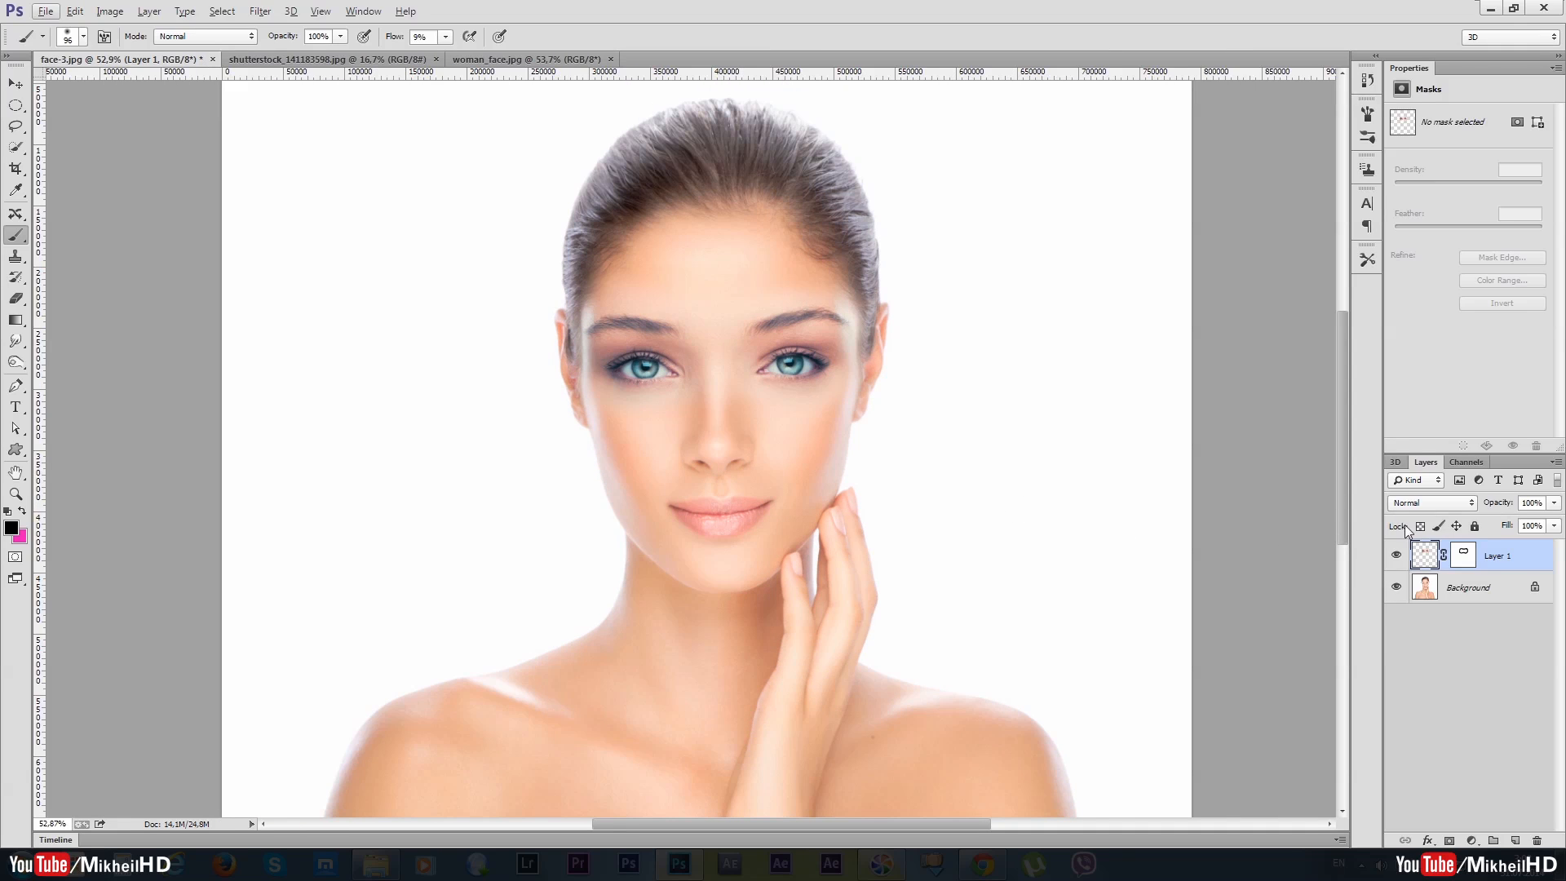
pyautogui.click(1395, 558)
pyautogui.click(1396, 558)
# Step: Switch to woman_face.jpg and clear the selection around the eyes
pyautogui.click(318, 60)
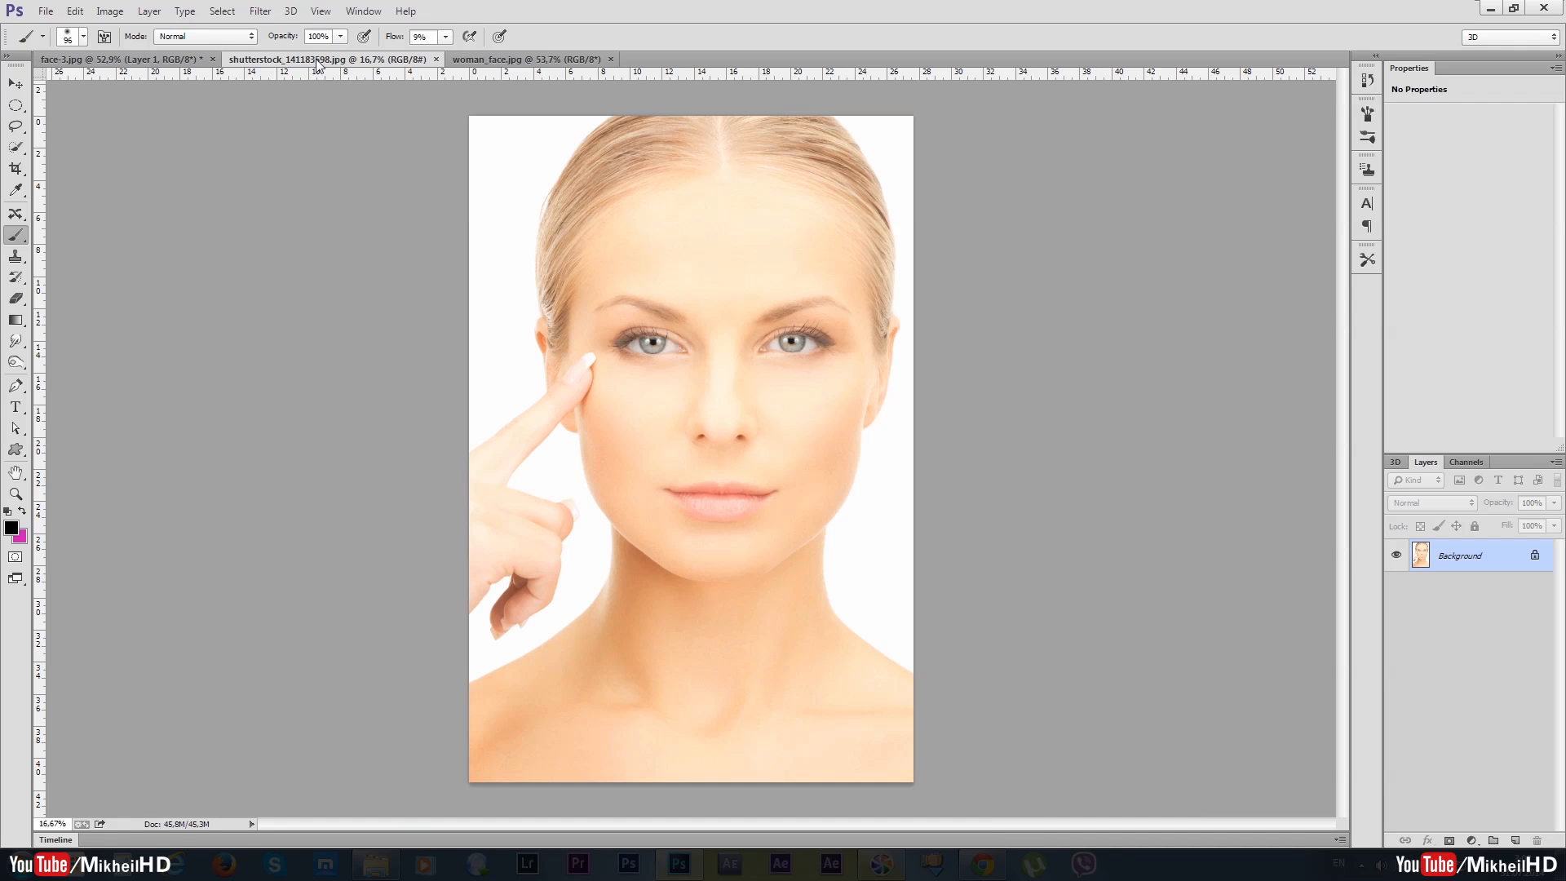
pyautogui.click(512, 63)
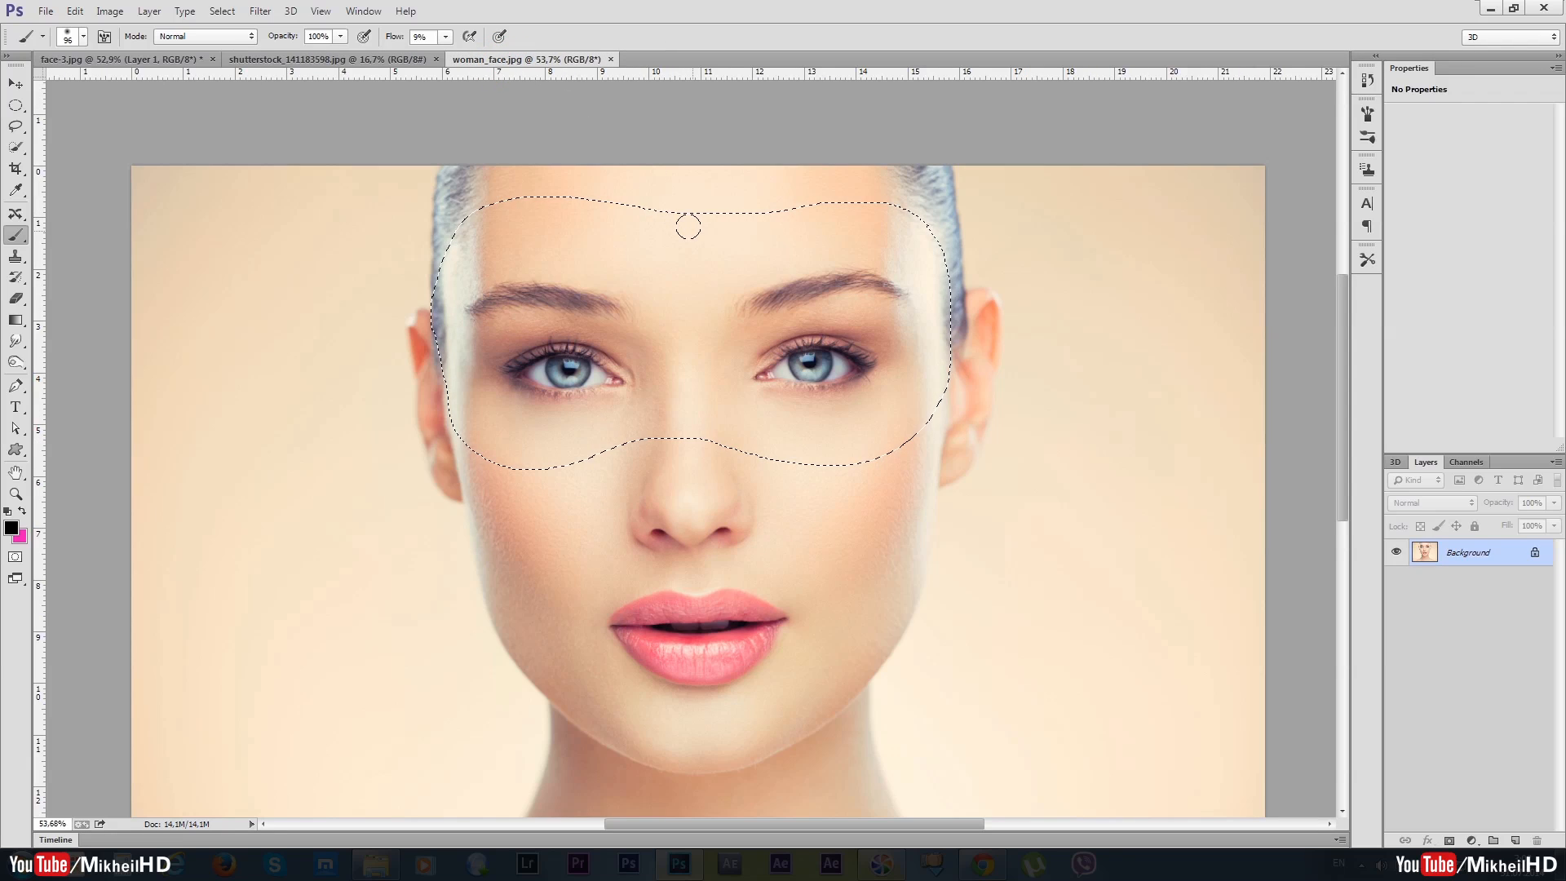
pyautogui.hotkey('ctrl', 'd')
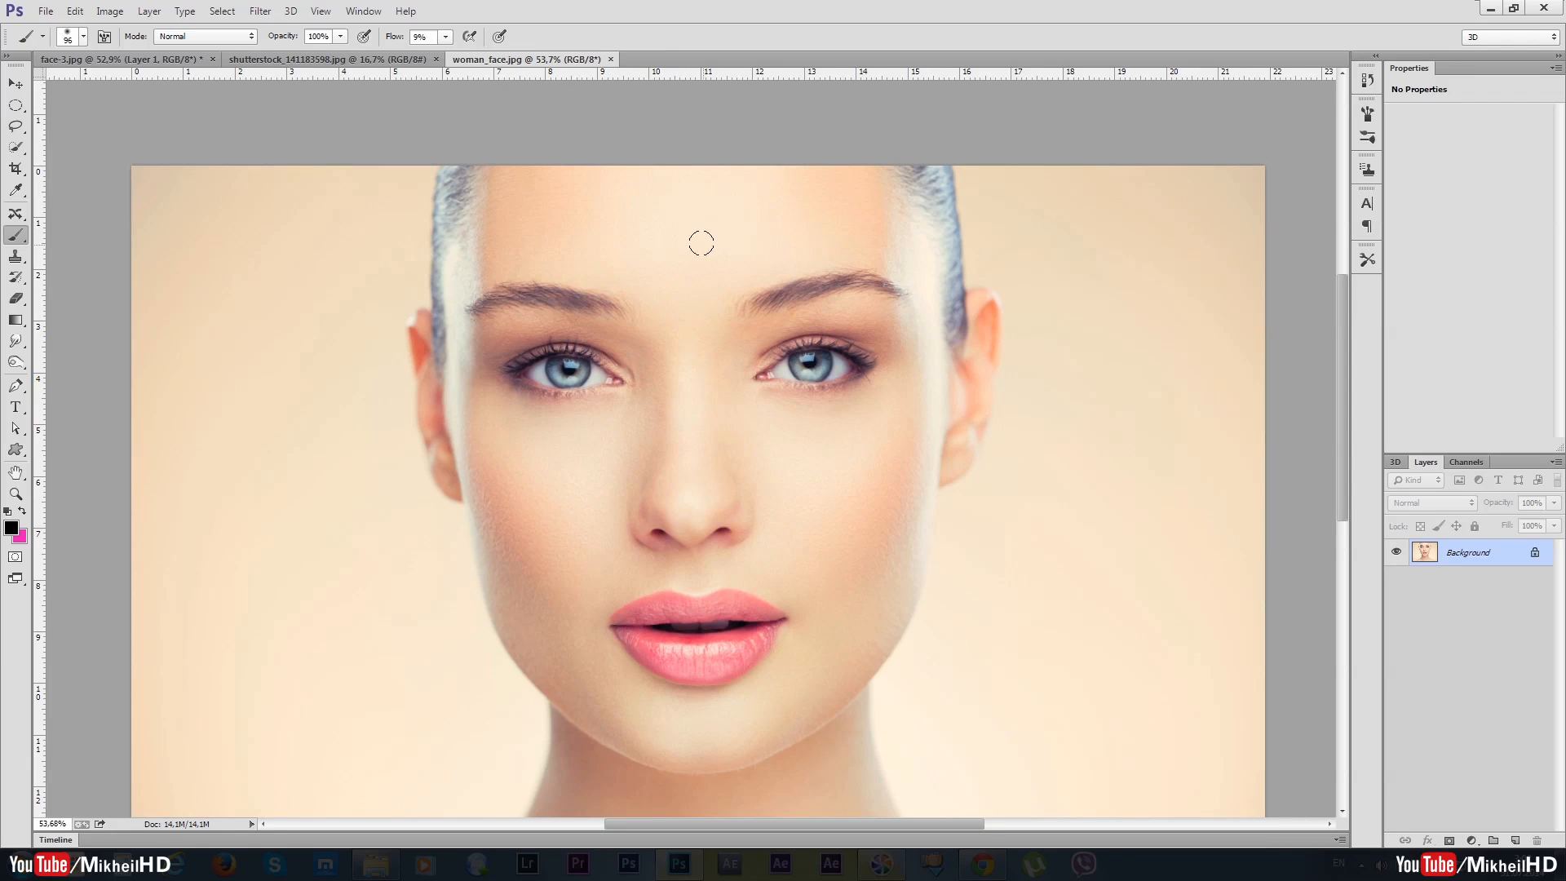
# Step: Look through the open documents face-3.jpg, woman_face.jpg and shutterstock_141183598.jpg
pyautogui.click(355, 61)
pyautogui.click(174, 59)
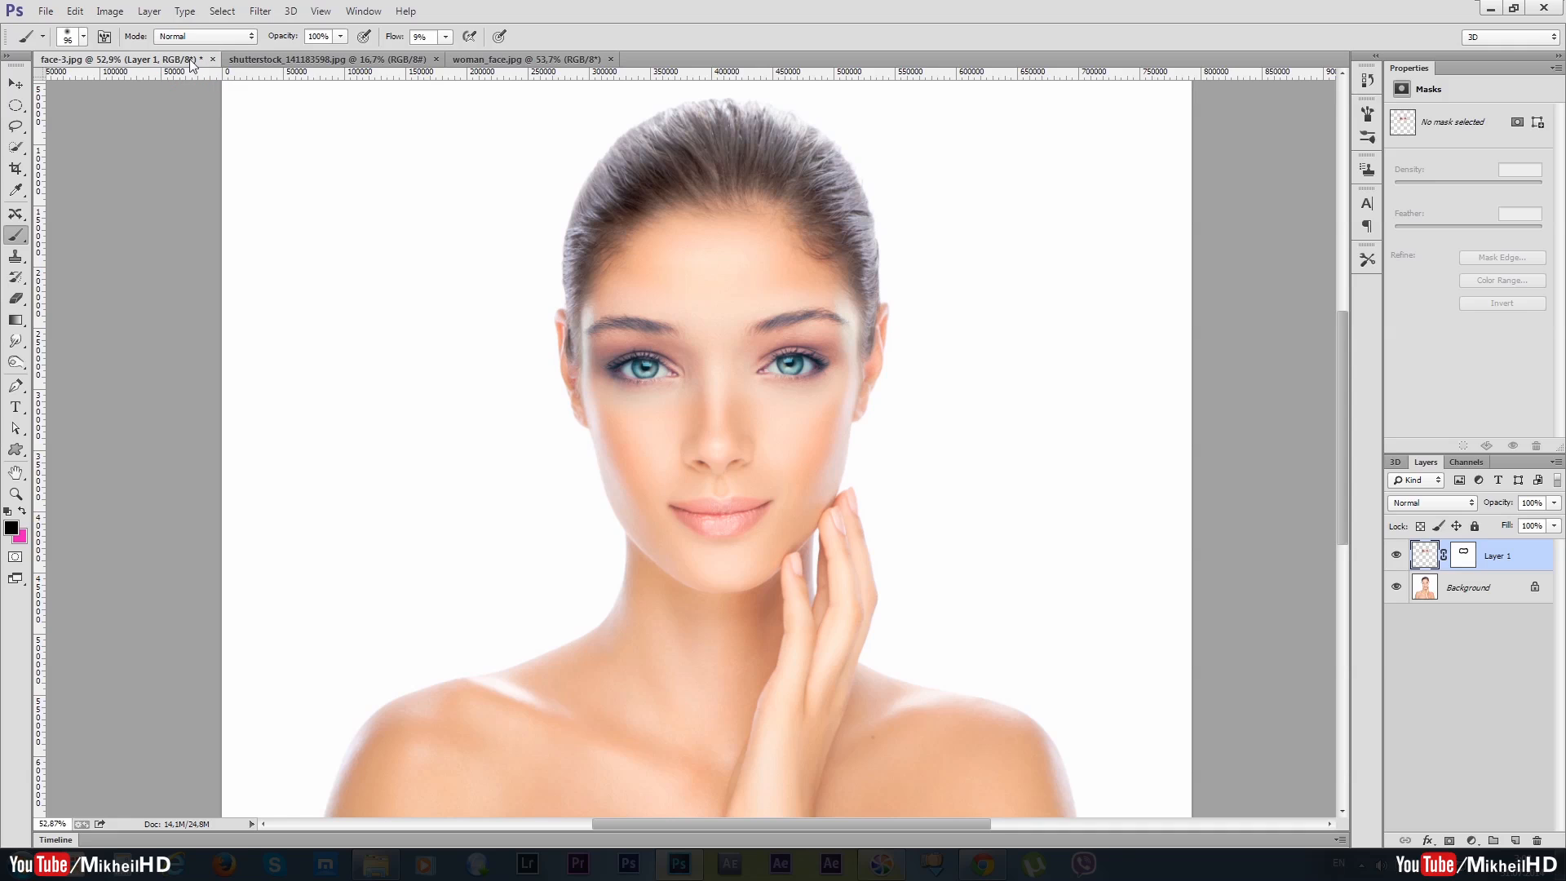
pyautogui.click(489, 59)
pyautogui.click(365, 59)
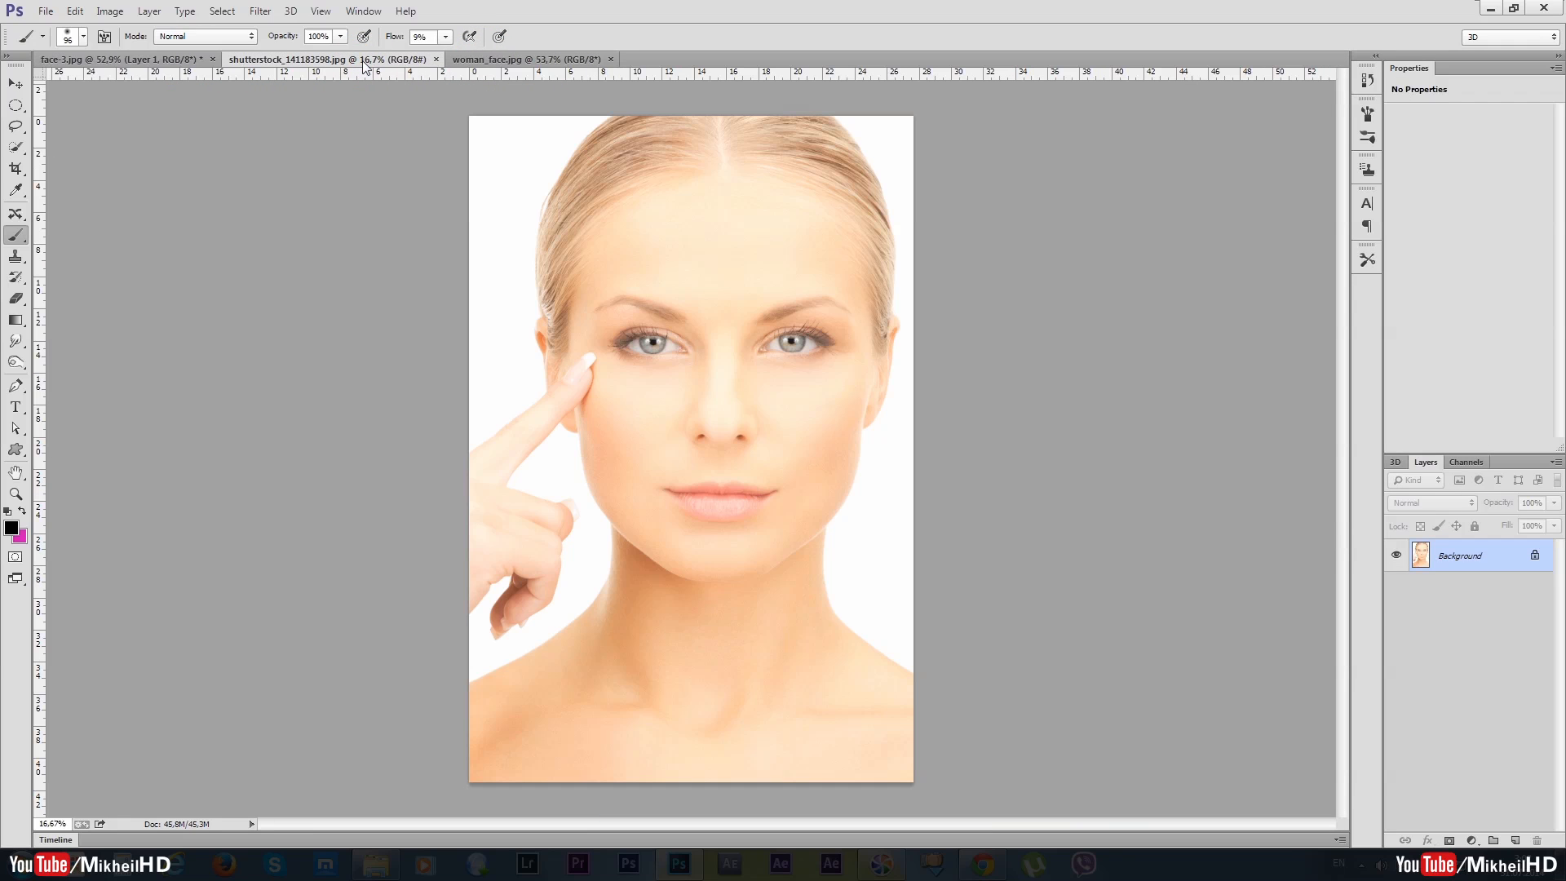
# Step: Outline the nose in woman_face.jpg with a freehand Lasso selection and copy it
pyautogui.click(487, 59)
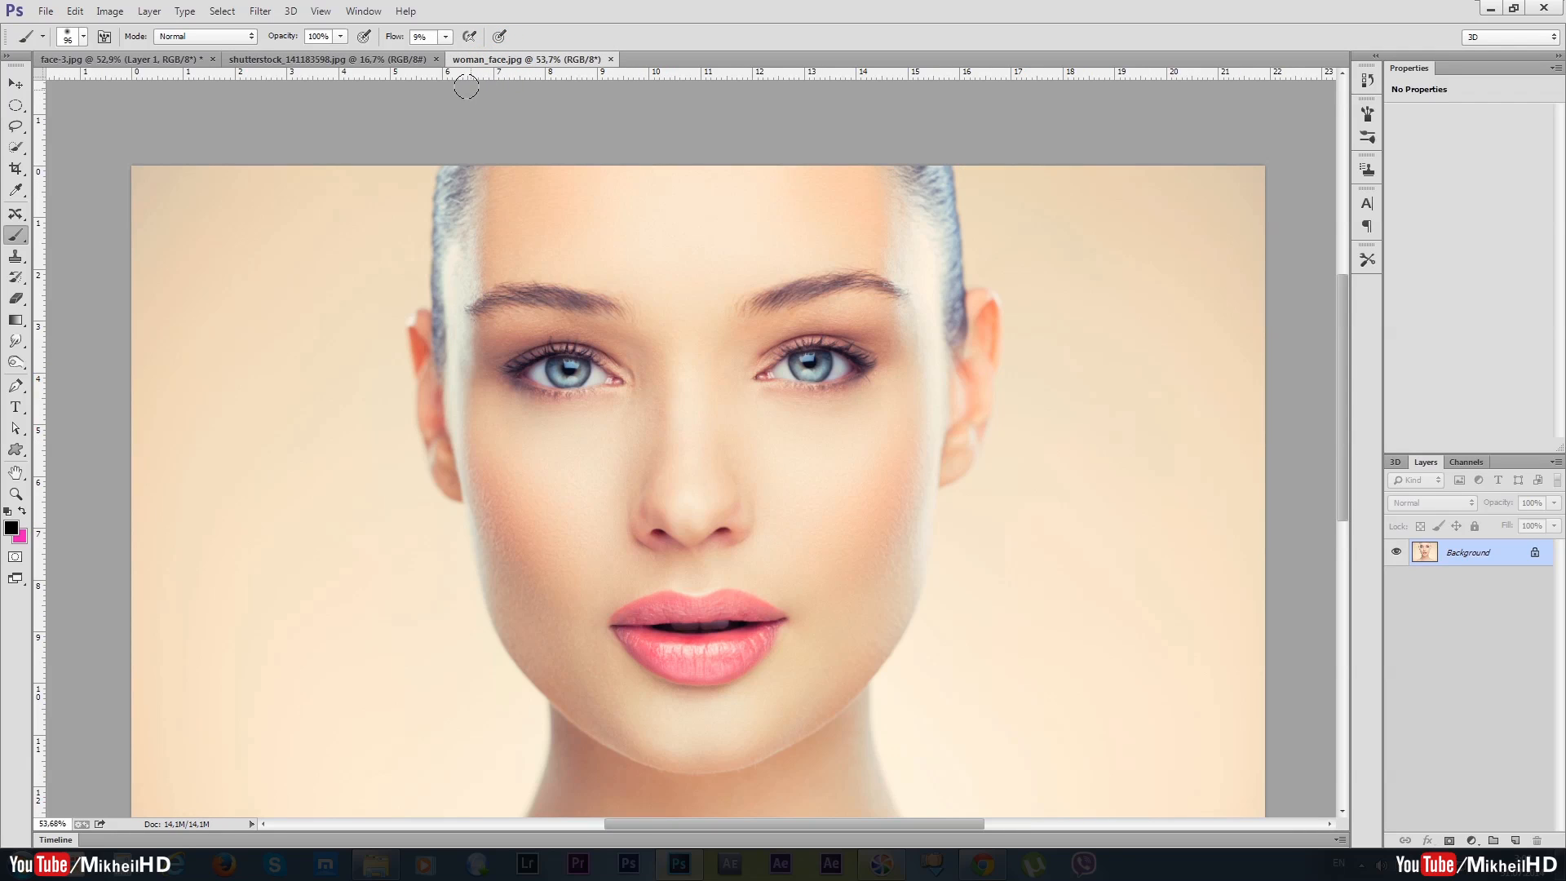
pyautogui.click(175, 61)
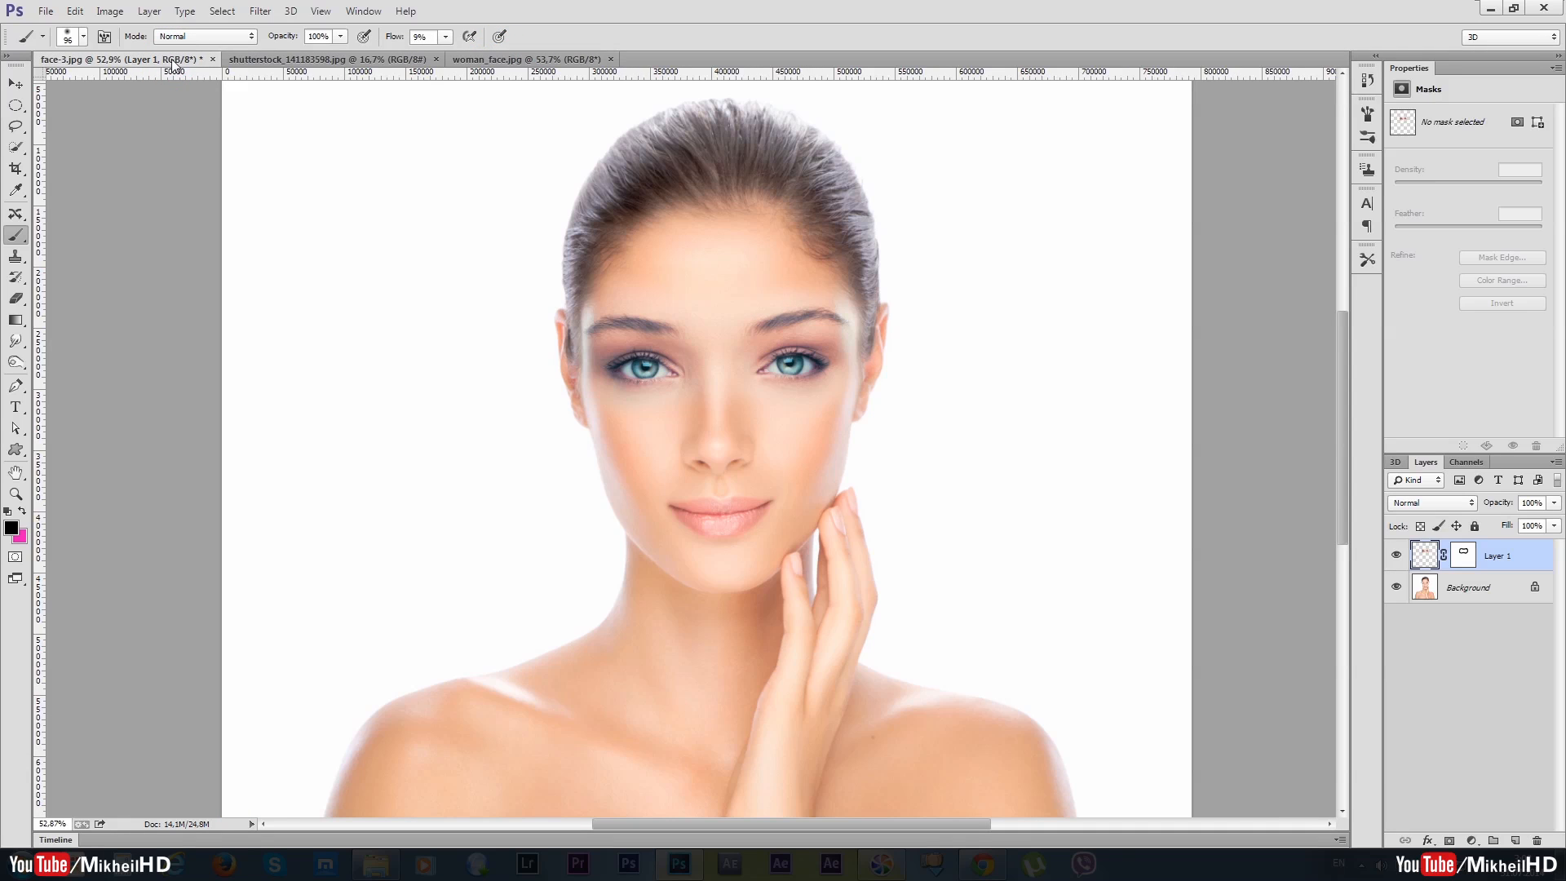
pyautogui.click(526, 61)
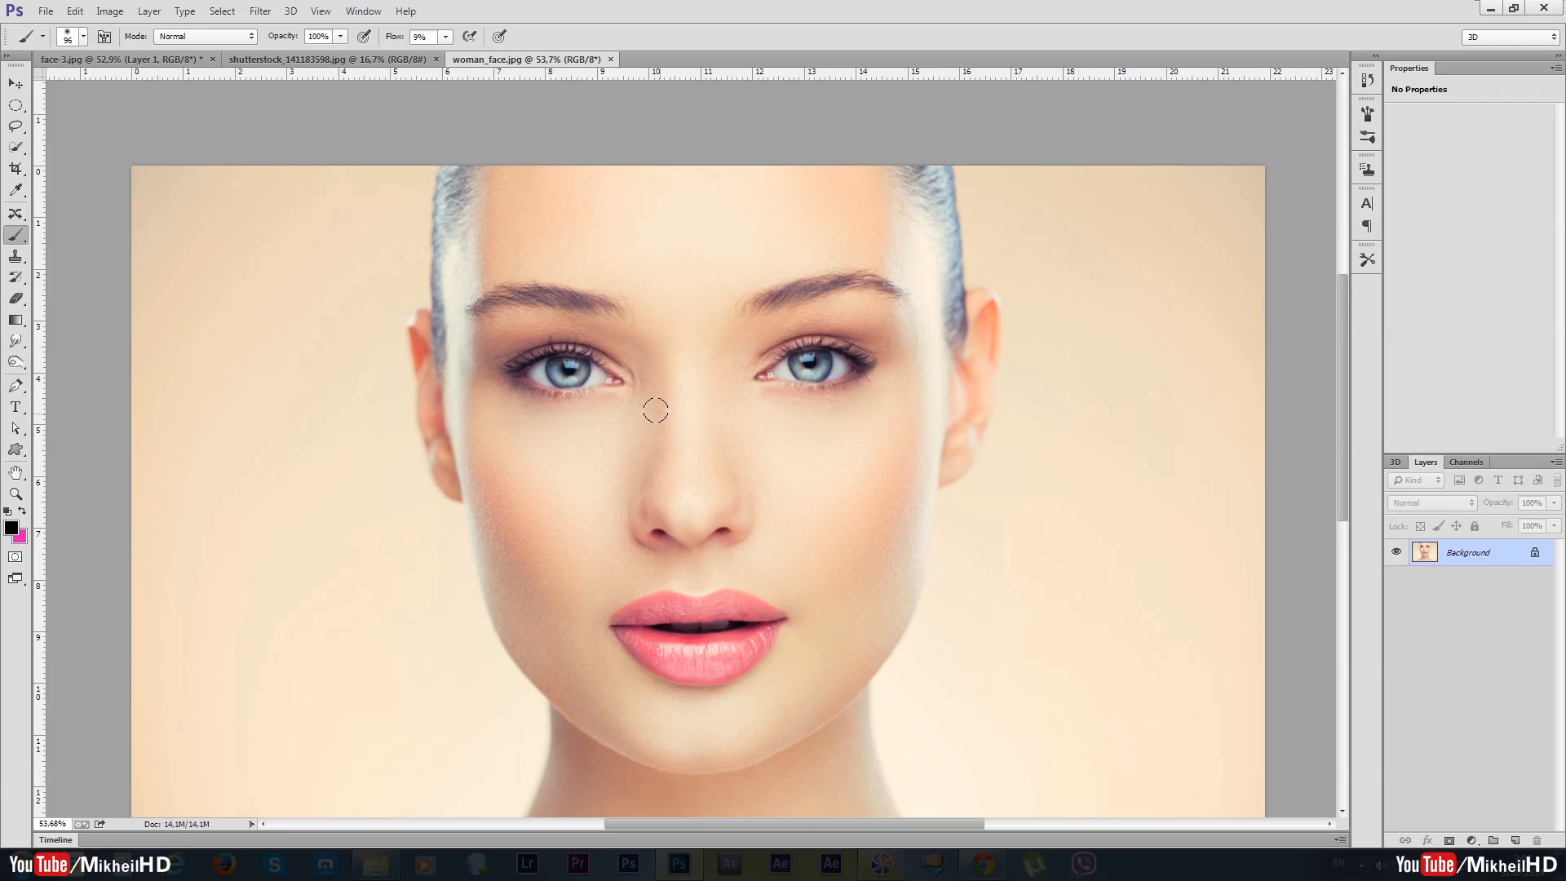
pyautogui.click(16, 127)
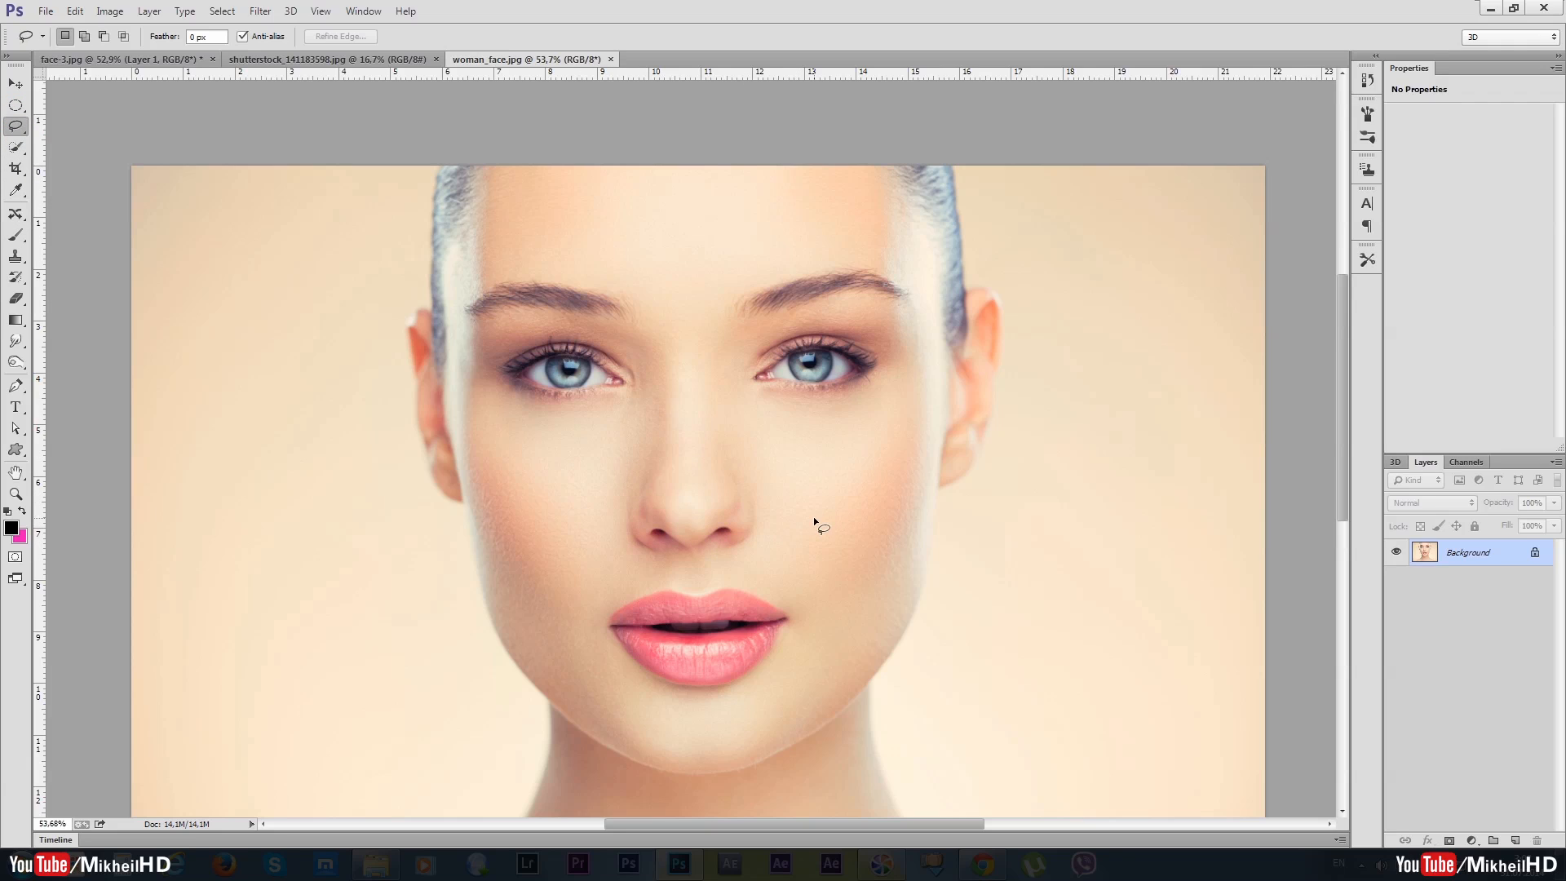
pyautogui.moveTo(806, 507); pyautogui.dragTo(776, 428)
pyautogui.moveTo(568, 477); pyautogui.dragTo(564, 544)
pyautogui.moveTo(825, 520); pyautogui.dragTo(808, 509)
pyautogui.click(74, 11)
pyautogui.click(112, 122)
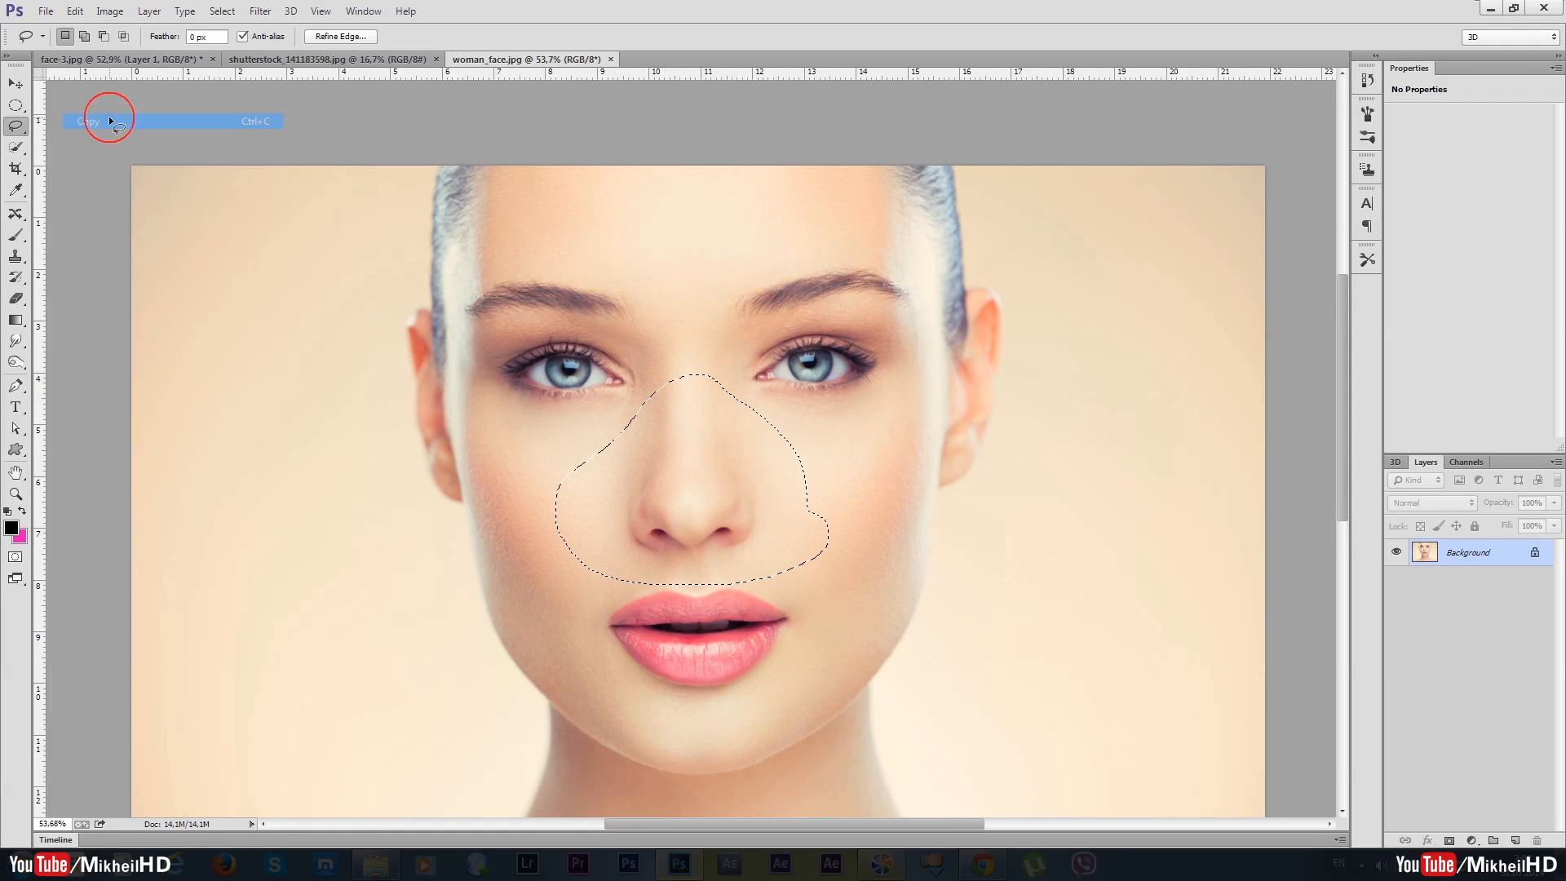
# Step: Paste the copied nose into face-3.jpg and move it over the woman's nose
pyautogui.click(122, 60)
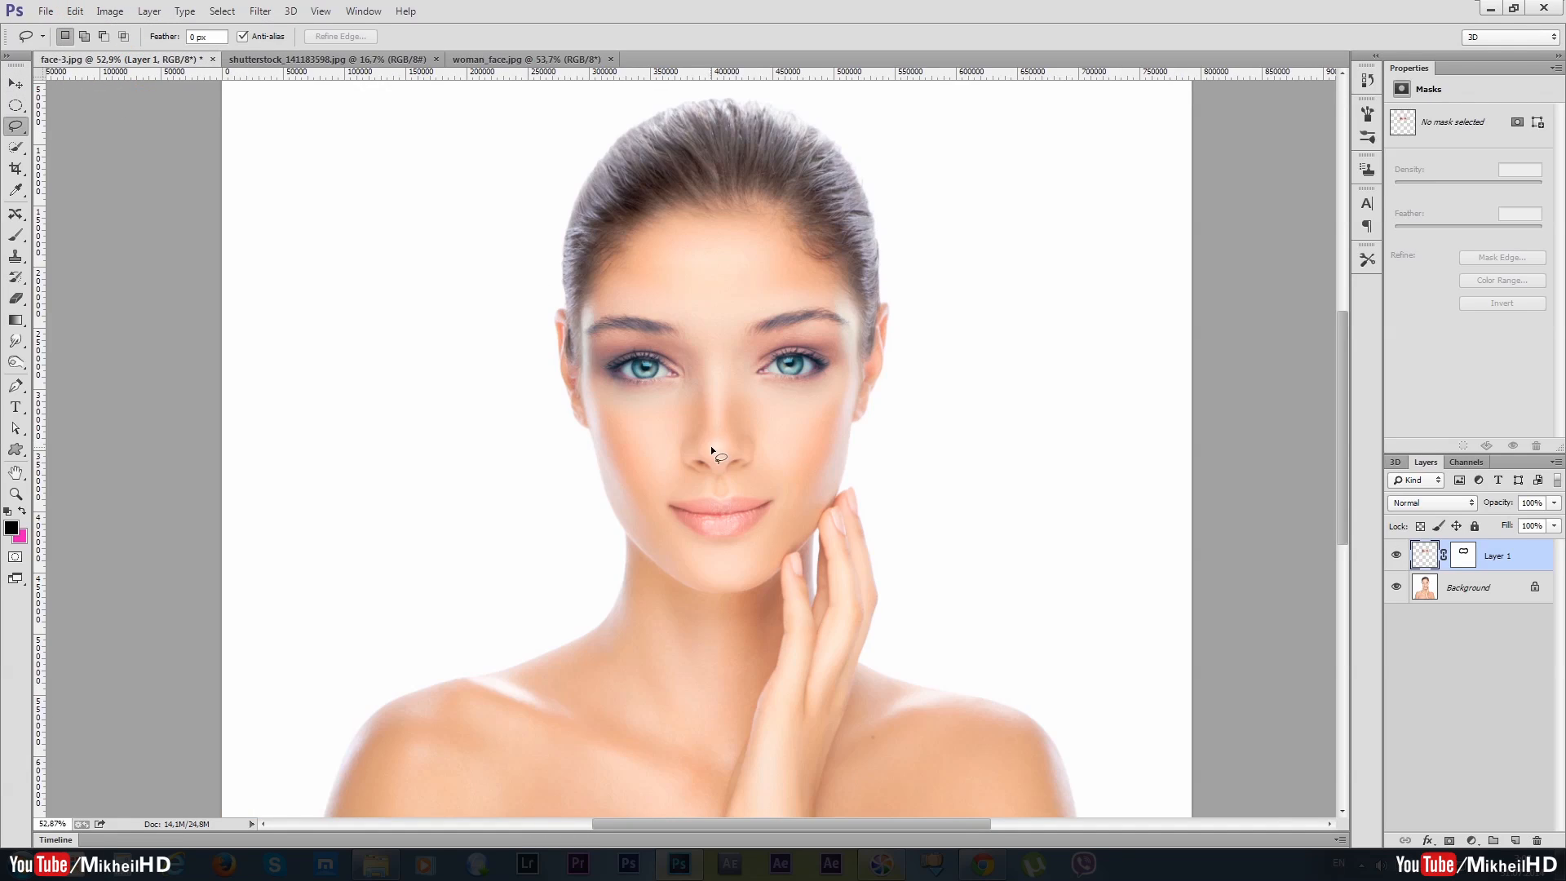
pyautogui.click(74, 11)
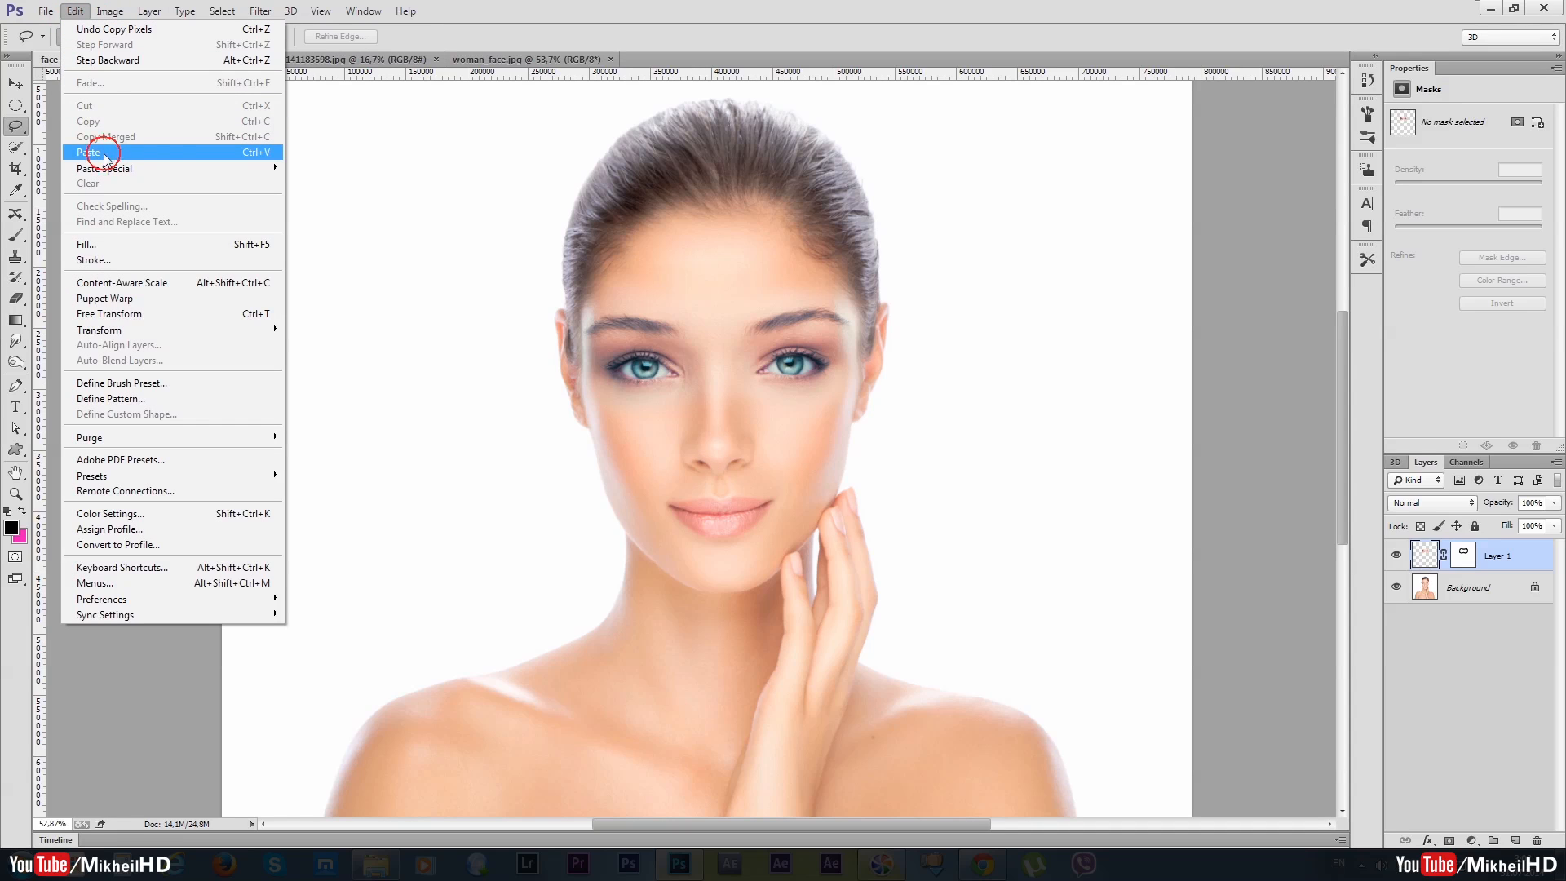
pyautogui.click(262, 153)
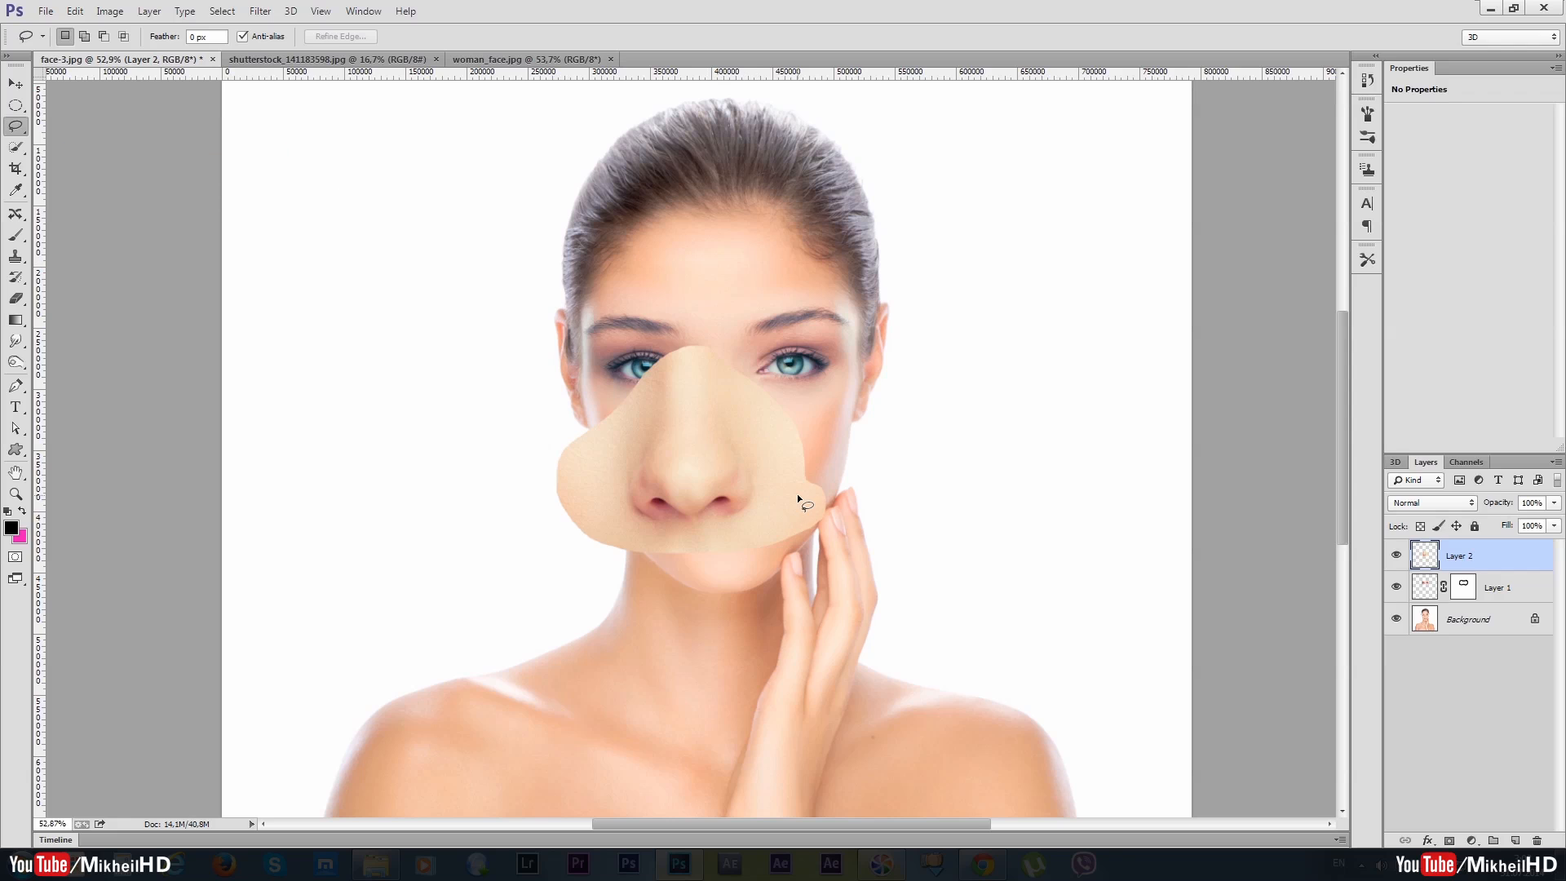
pyautogui.press('v')
pyautogui.moveTo(708, 471)
pyautogui.mouseDown()
pyautogui.moveTo(785, 447)
pyautogui.moveTo(737, 448)
pyautogui.mouseUp()
pyautogui.scroll(-2, 658, 491)
pyautogui.scroll(3, 668, 477)
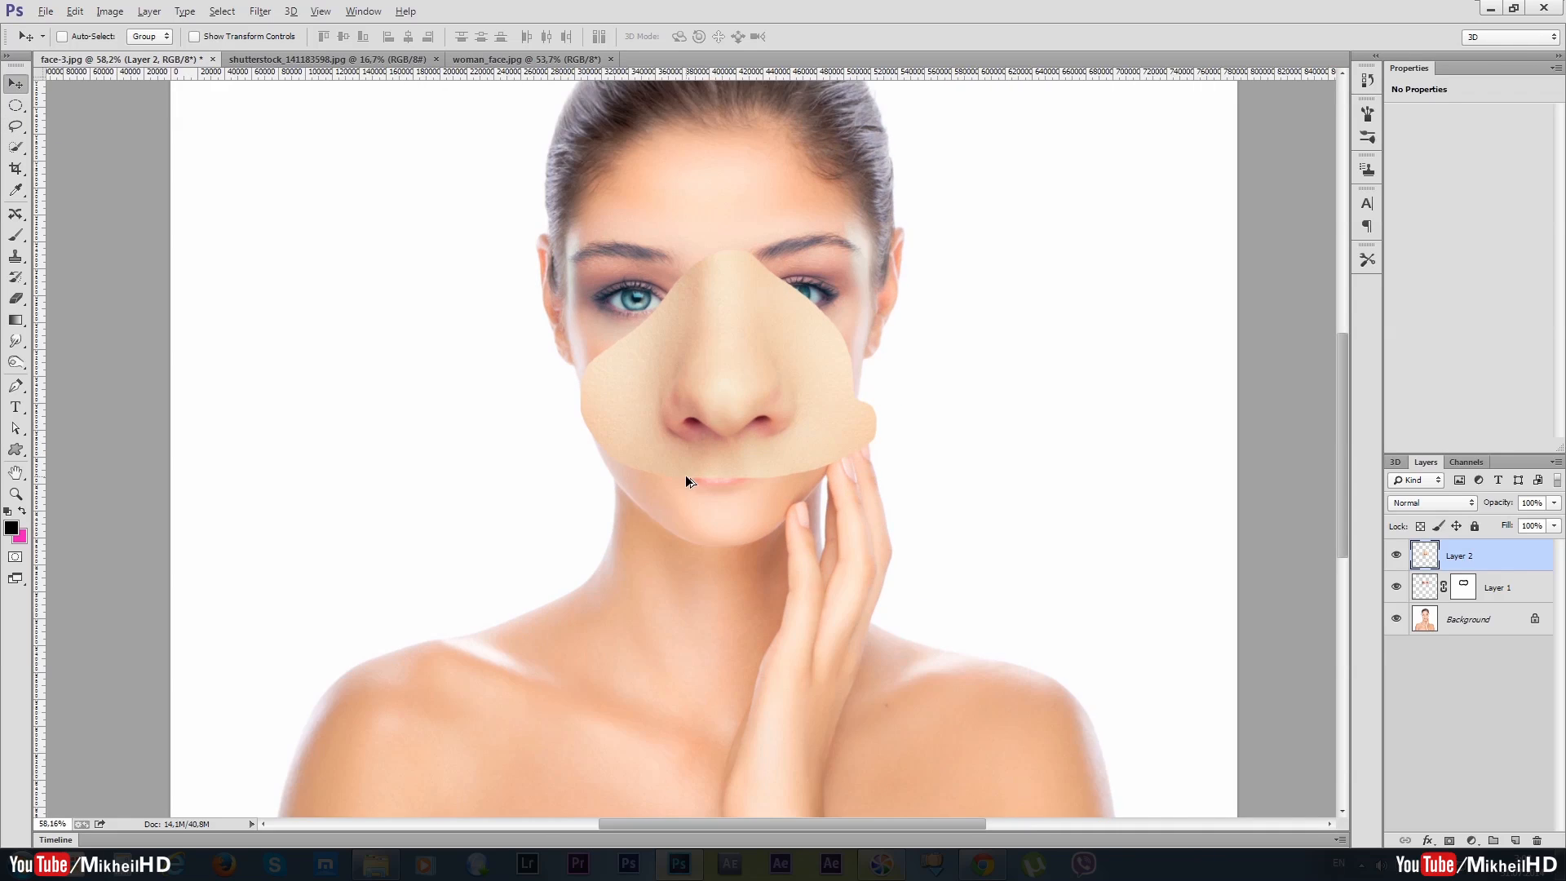
pyautogui.moveTo(762, 375); pyautogui.dragTo(755, 346)
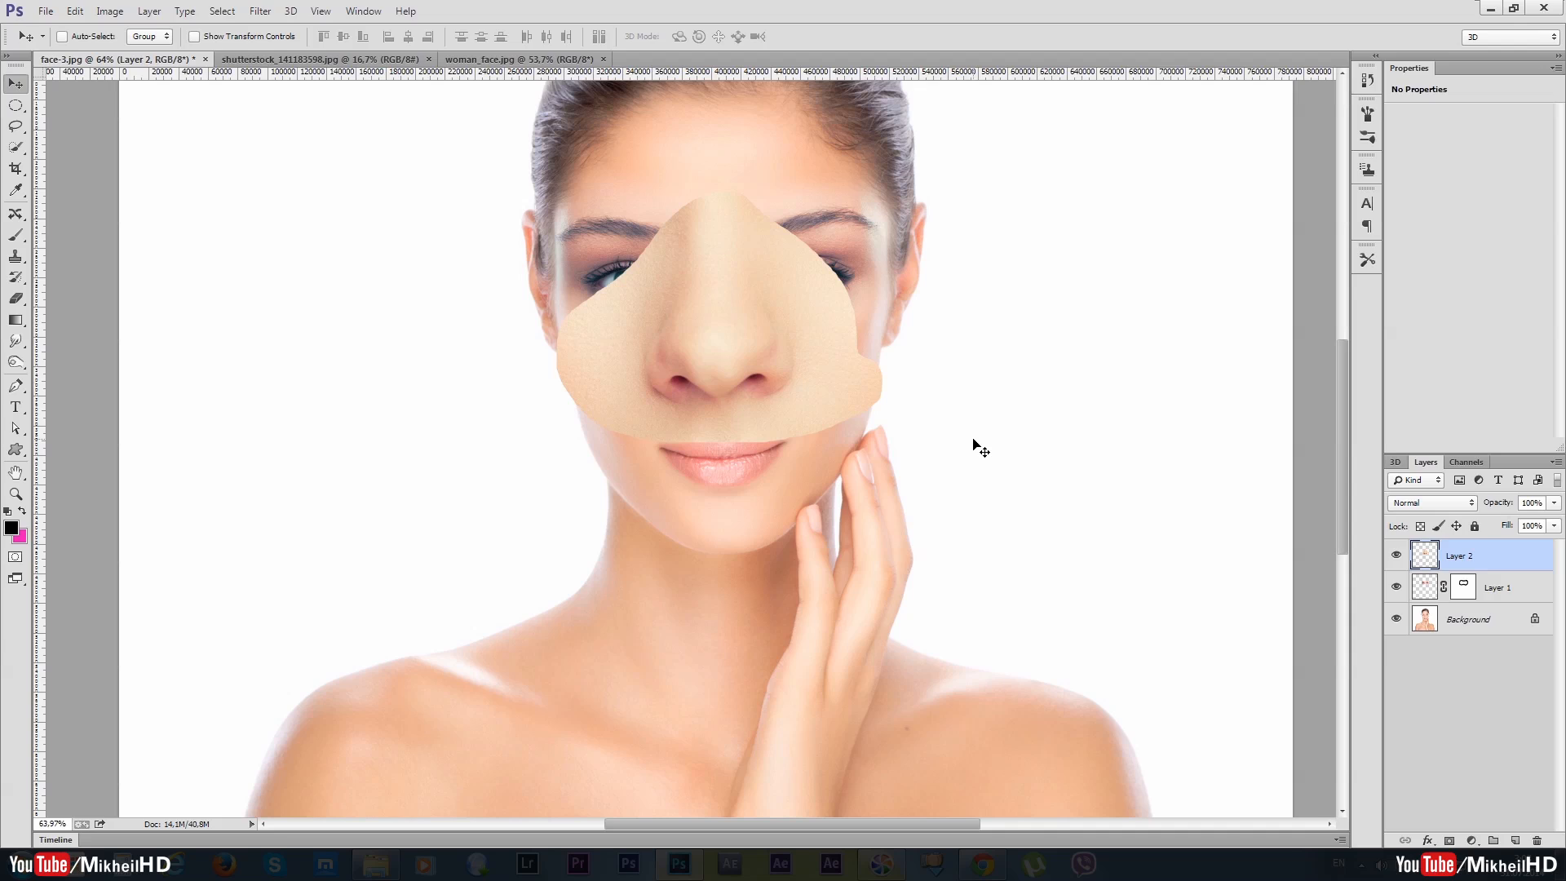
# Step: Scale the pasted nose on Layer 2 down to about 59% and place it over the original nose
pyautogui.hotkey('ctrl', 't')
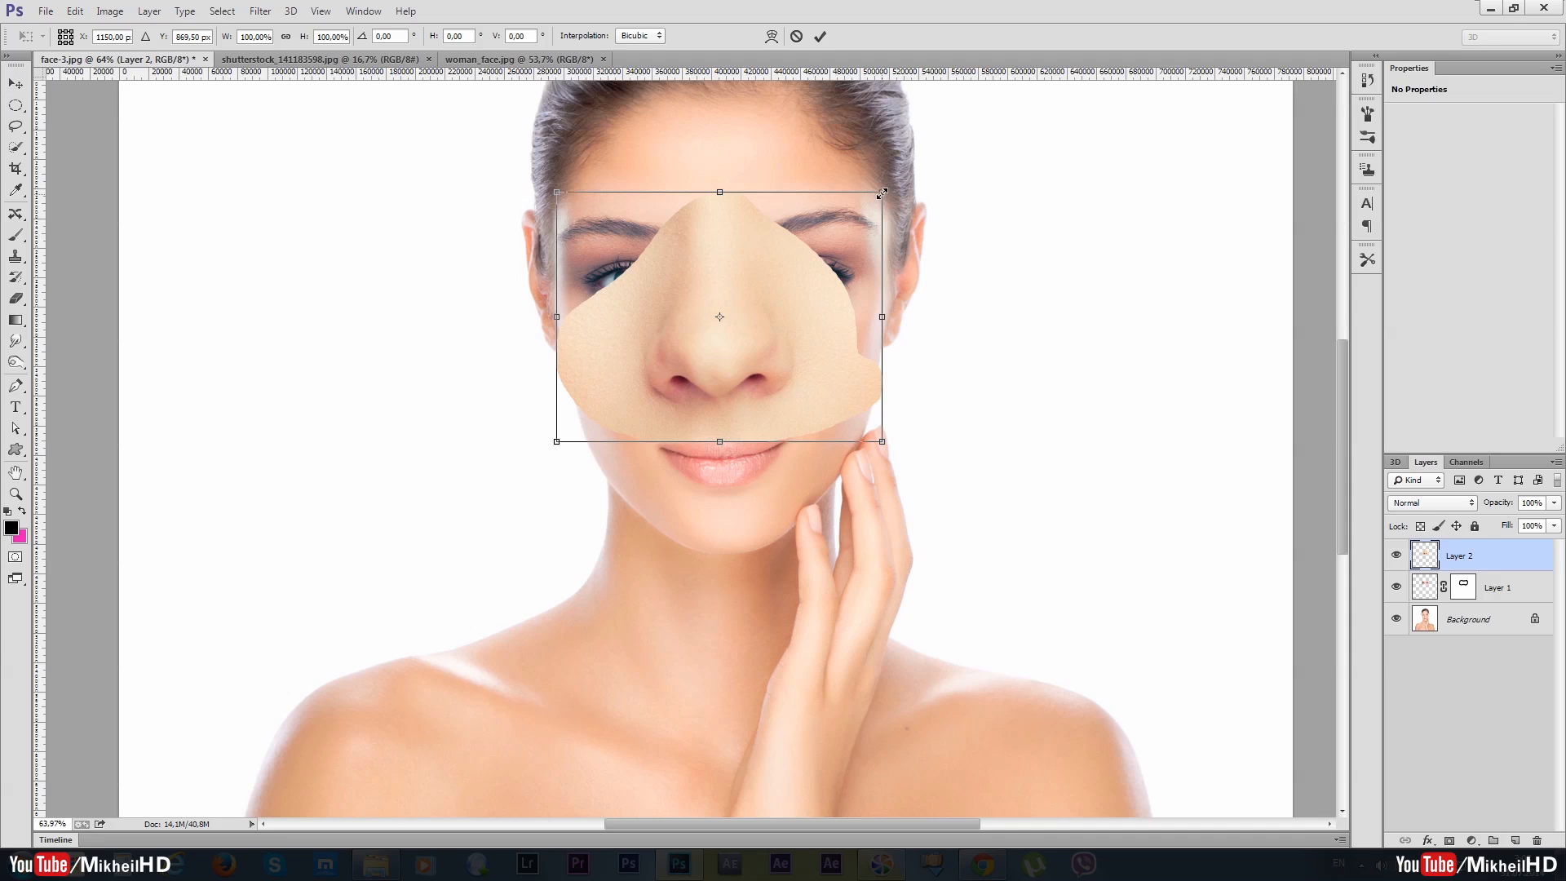
pyautogui.moveTo(883, 193); pyautogui.dragTo(749, 295)
pyautogui.moveTo(699, 395); pyautogui.dragTo(758, 395)
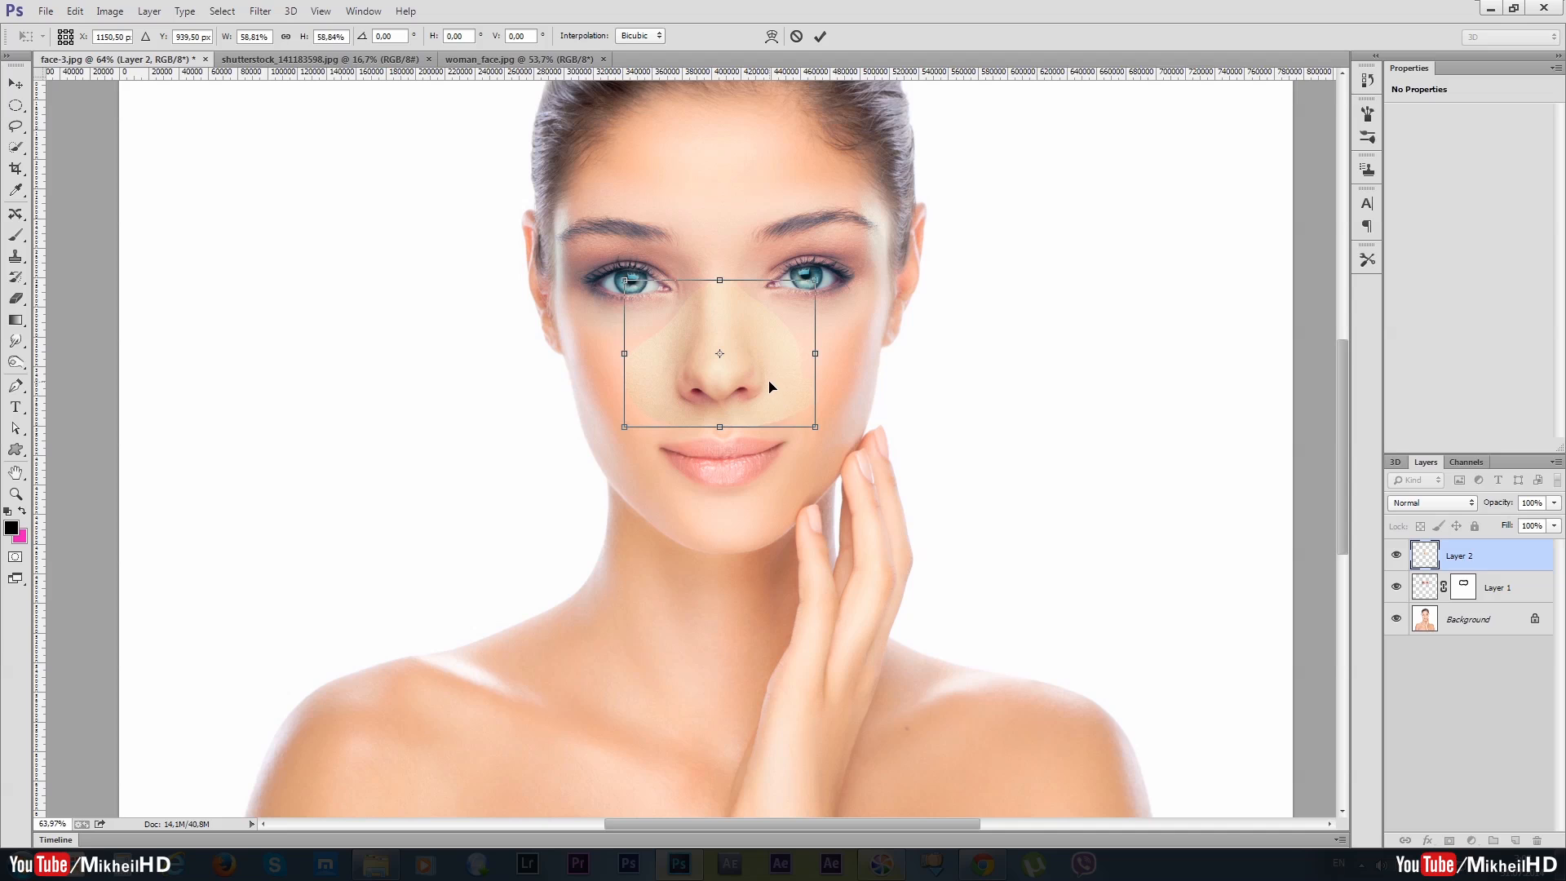
pyautogui.scroll(3, 732, 377)
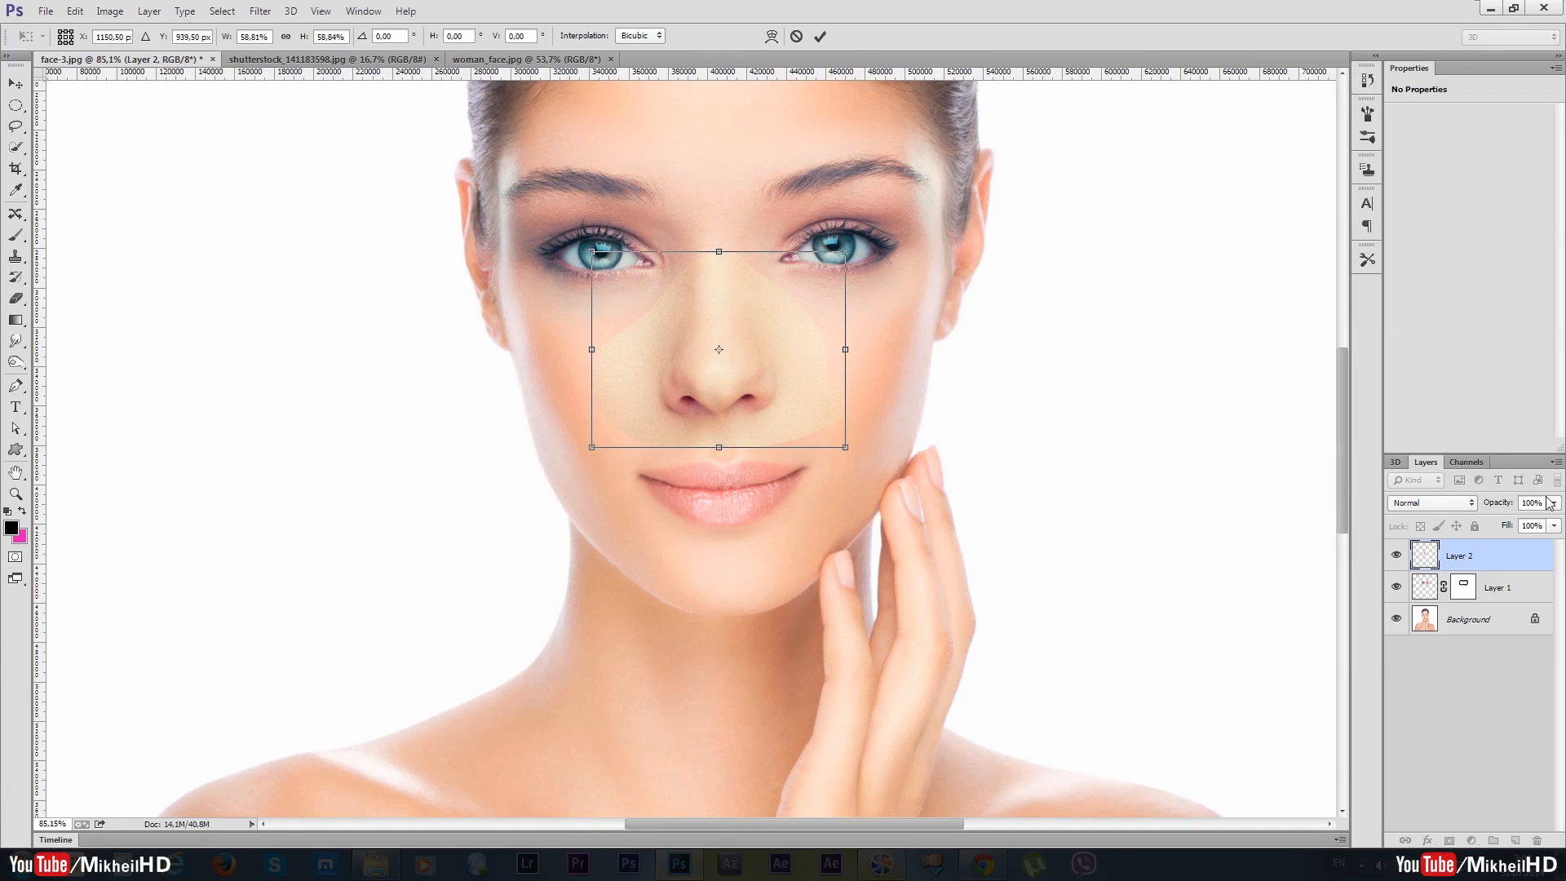
# Step: Lower Layer 2's opacity to 54%, fine-tune the nose's size and position against the face below, and apply the transform
pyautogui.moveTo(1502, 506); pyautogui.dragTo(1462, 507)
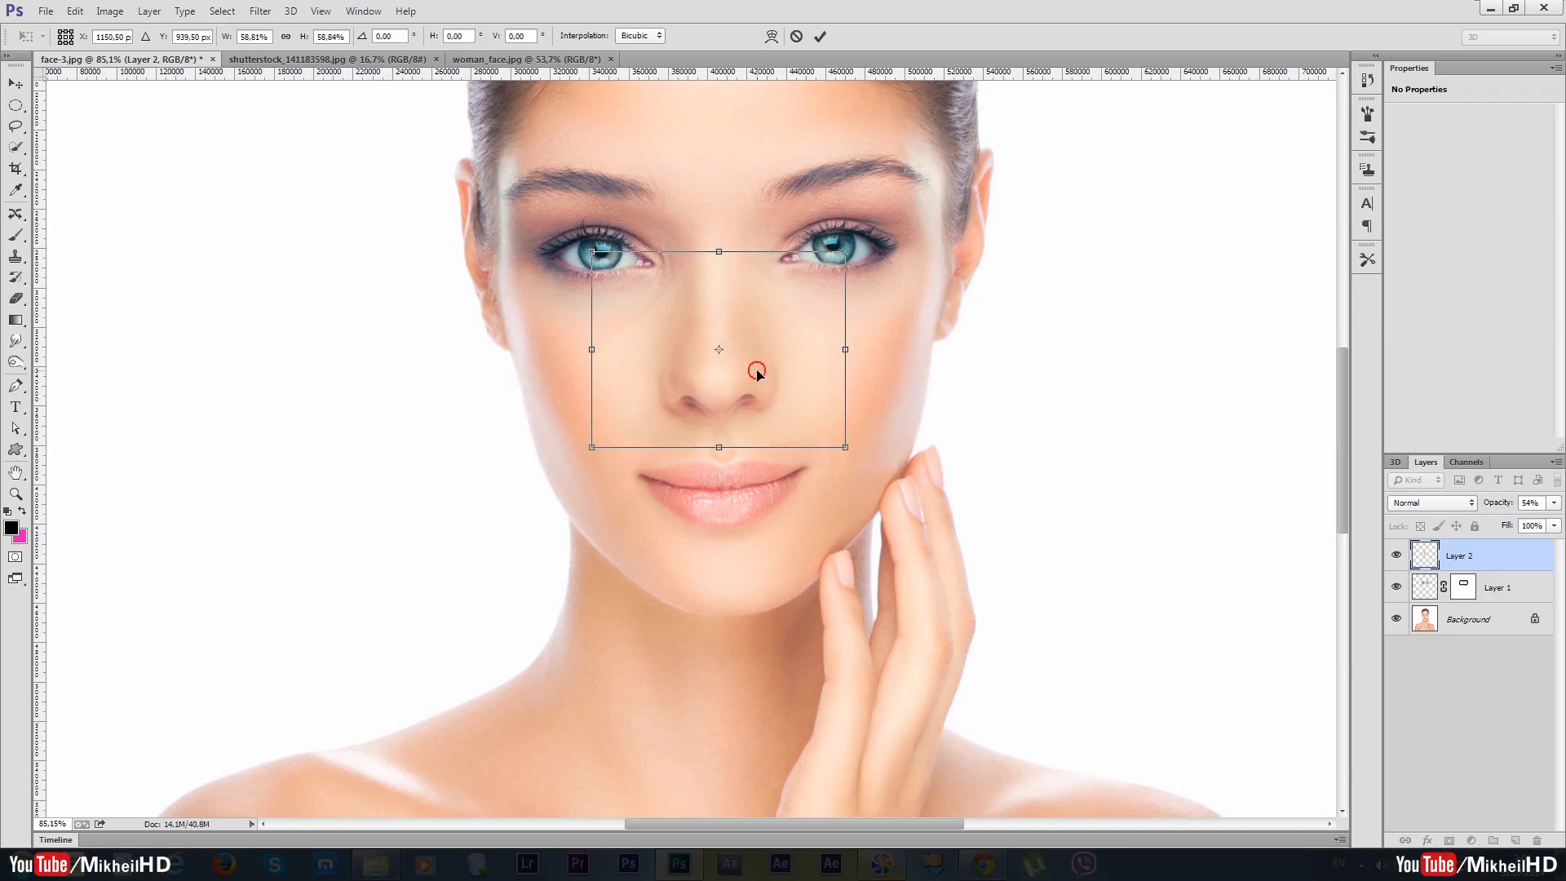
pyautogui.moveTo(758, 373); pyautogui.dragTo(760, 382)
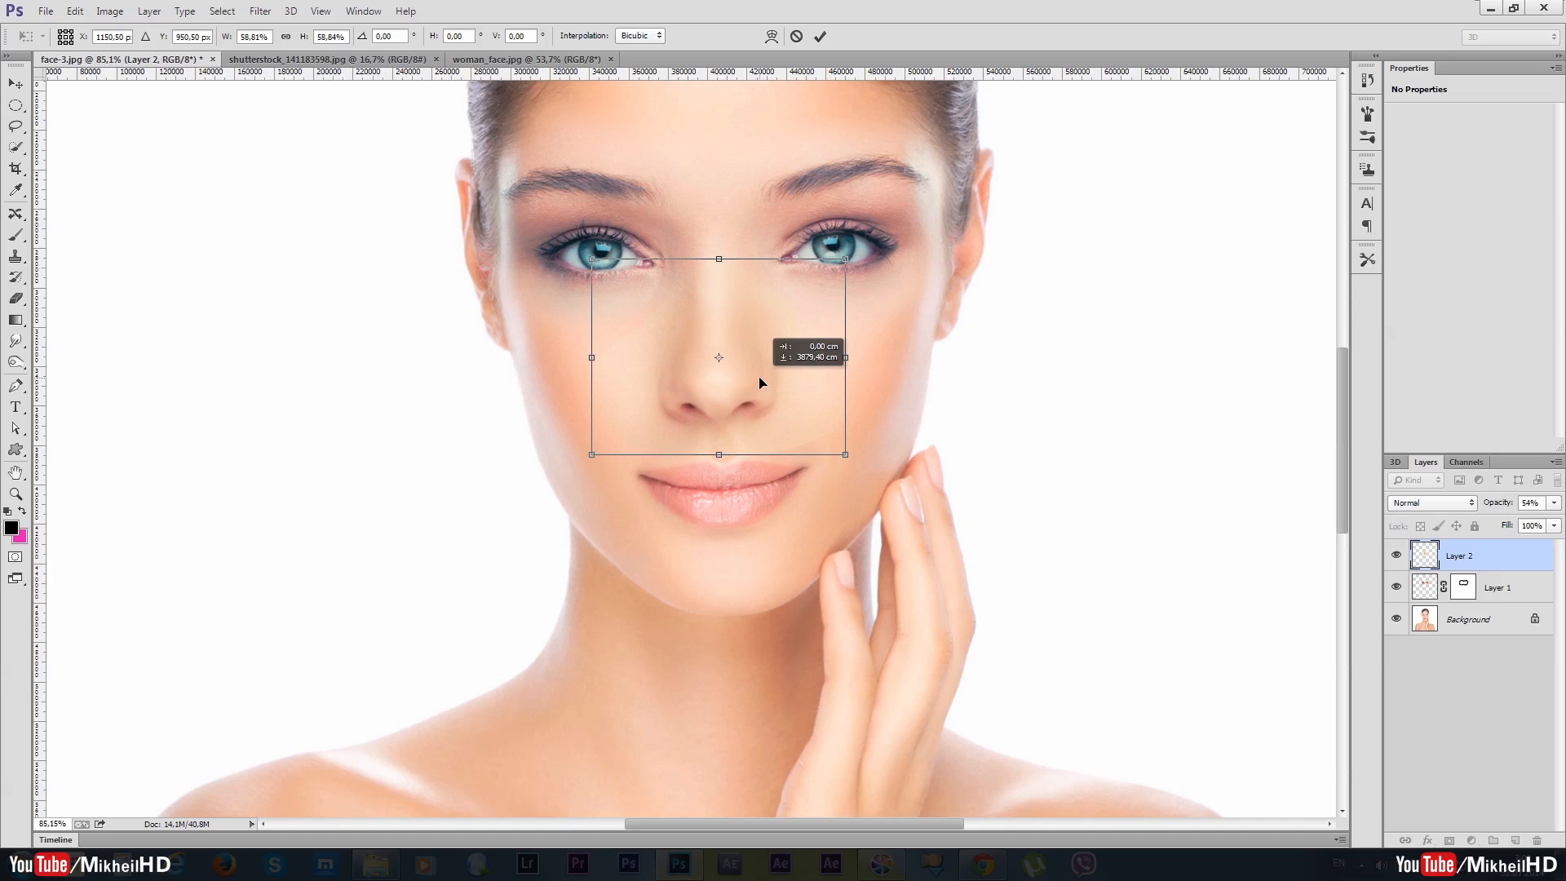
pyautogui.moveTo(760, 381); pyautogui.dragTo(759, 377)
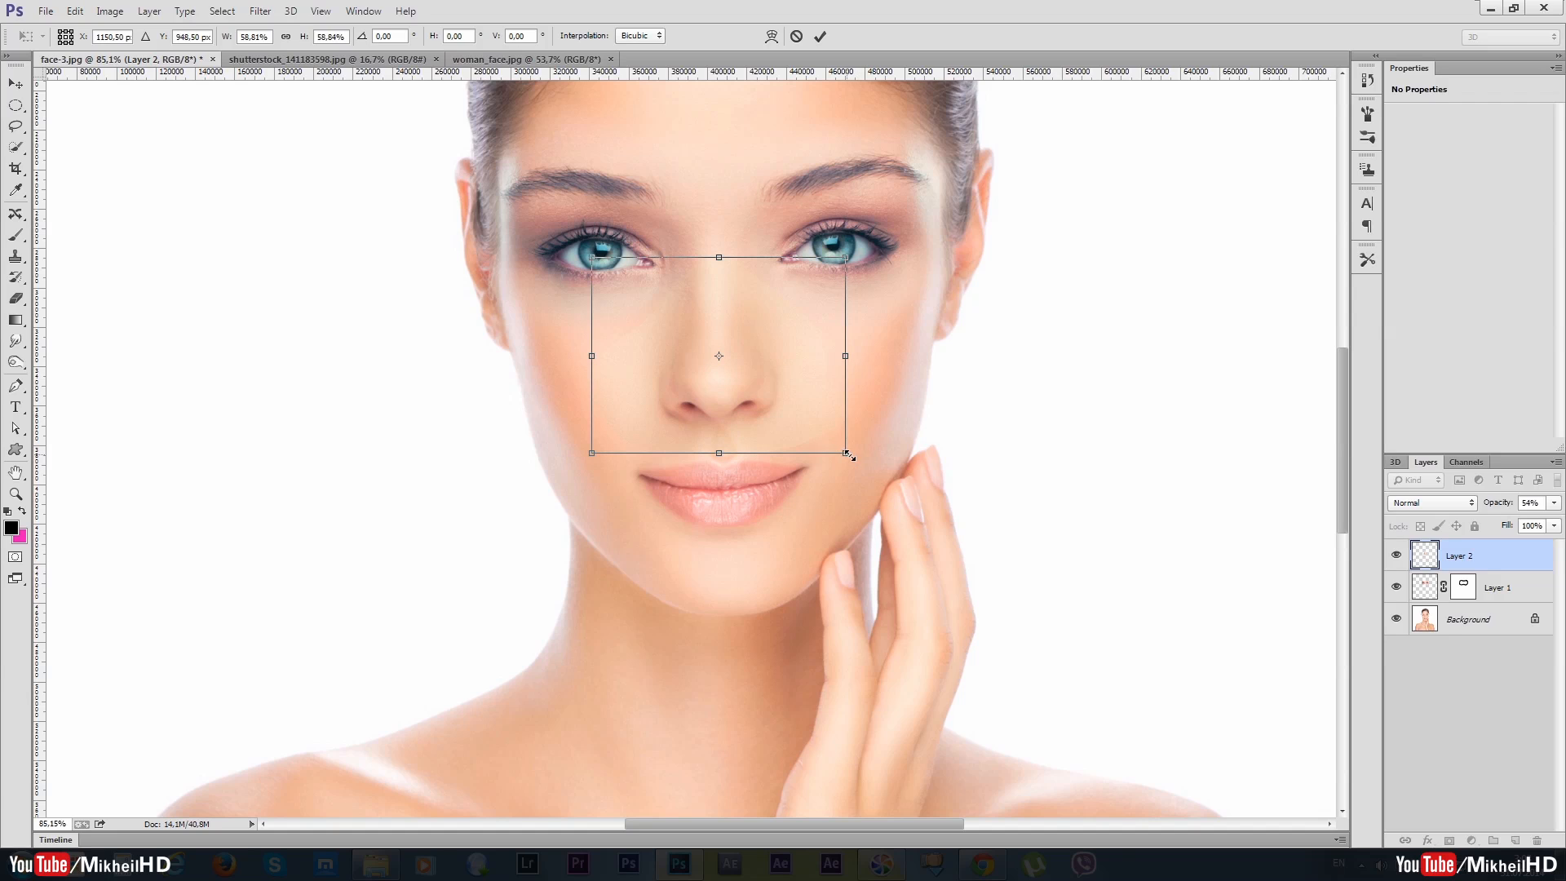
pyautogui.moveTo(845, 452); pyautogui.dragTo(842, 453)
pyautogui.moveTo(745, 384); pyautogui.dragTo(748, 381)
pyautogui.press('Return')
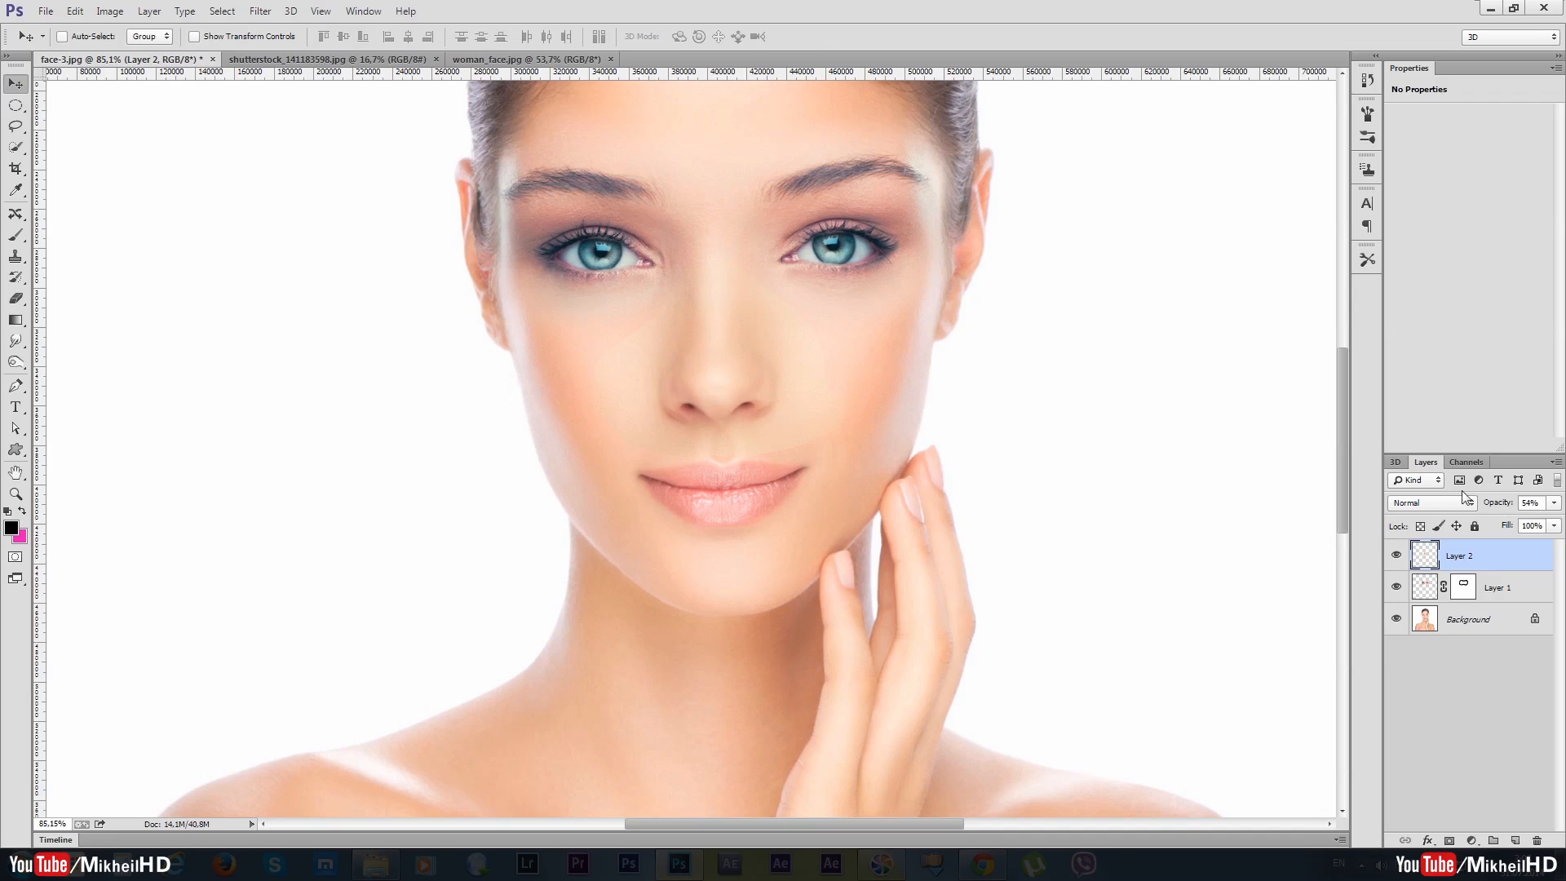
# Step: Restore Layer 2's opacity to 100% and nudge the nose into its final alignment on the face
pyautogui.moveTo(1504, 502); pyautogui.dragTo(1561, 503)
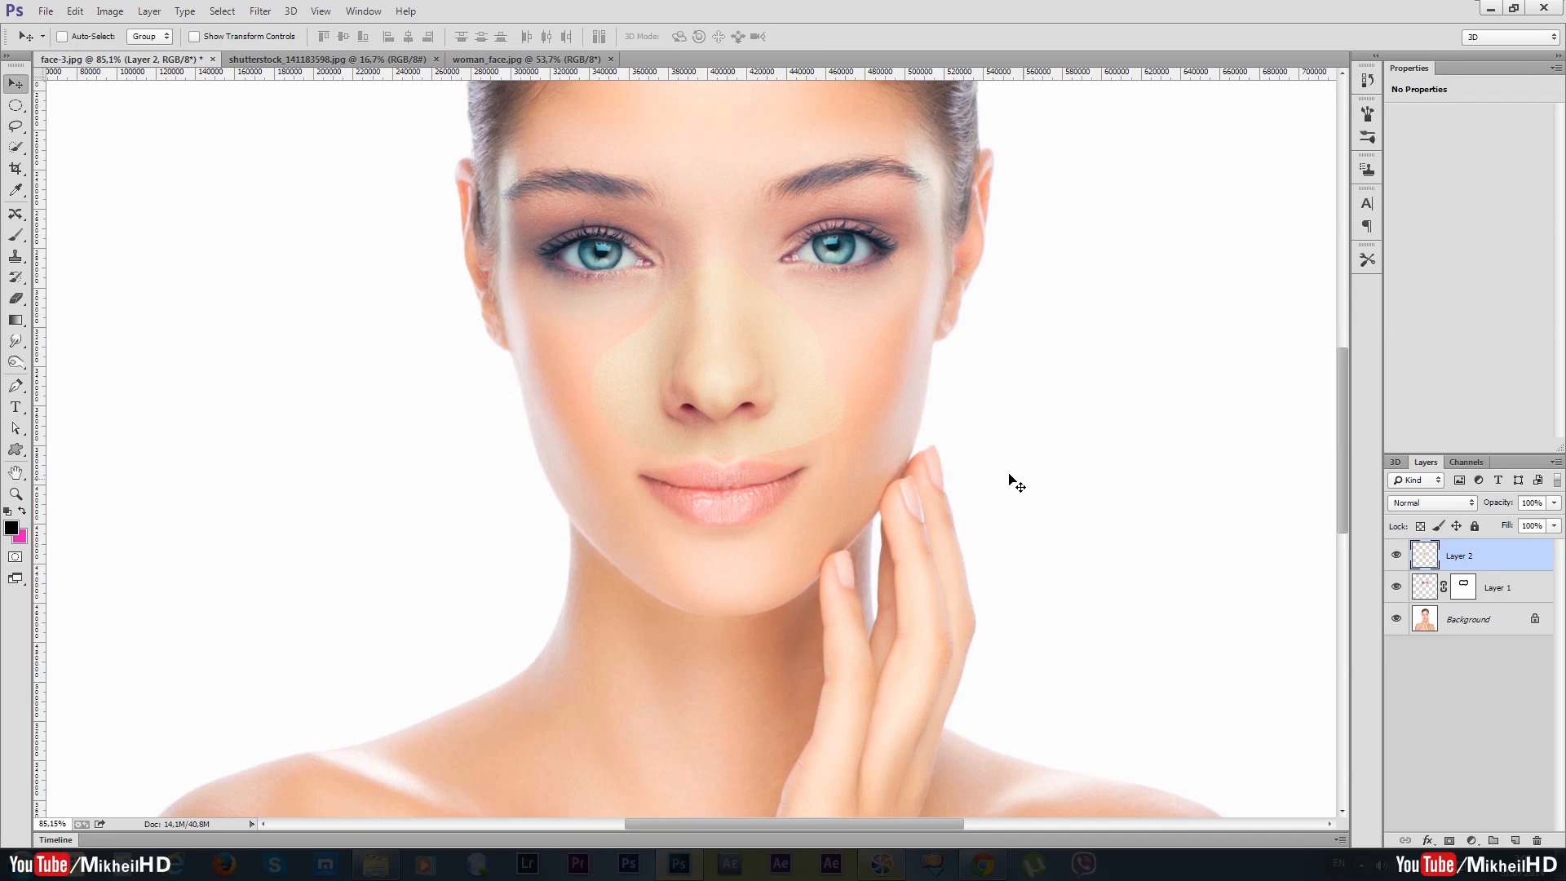
pyautogui.scroll(-2, 797, 411)
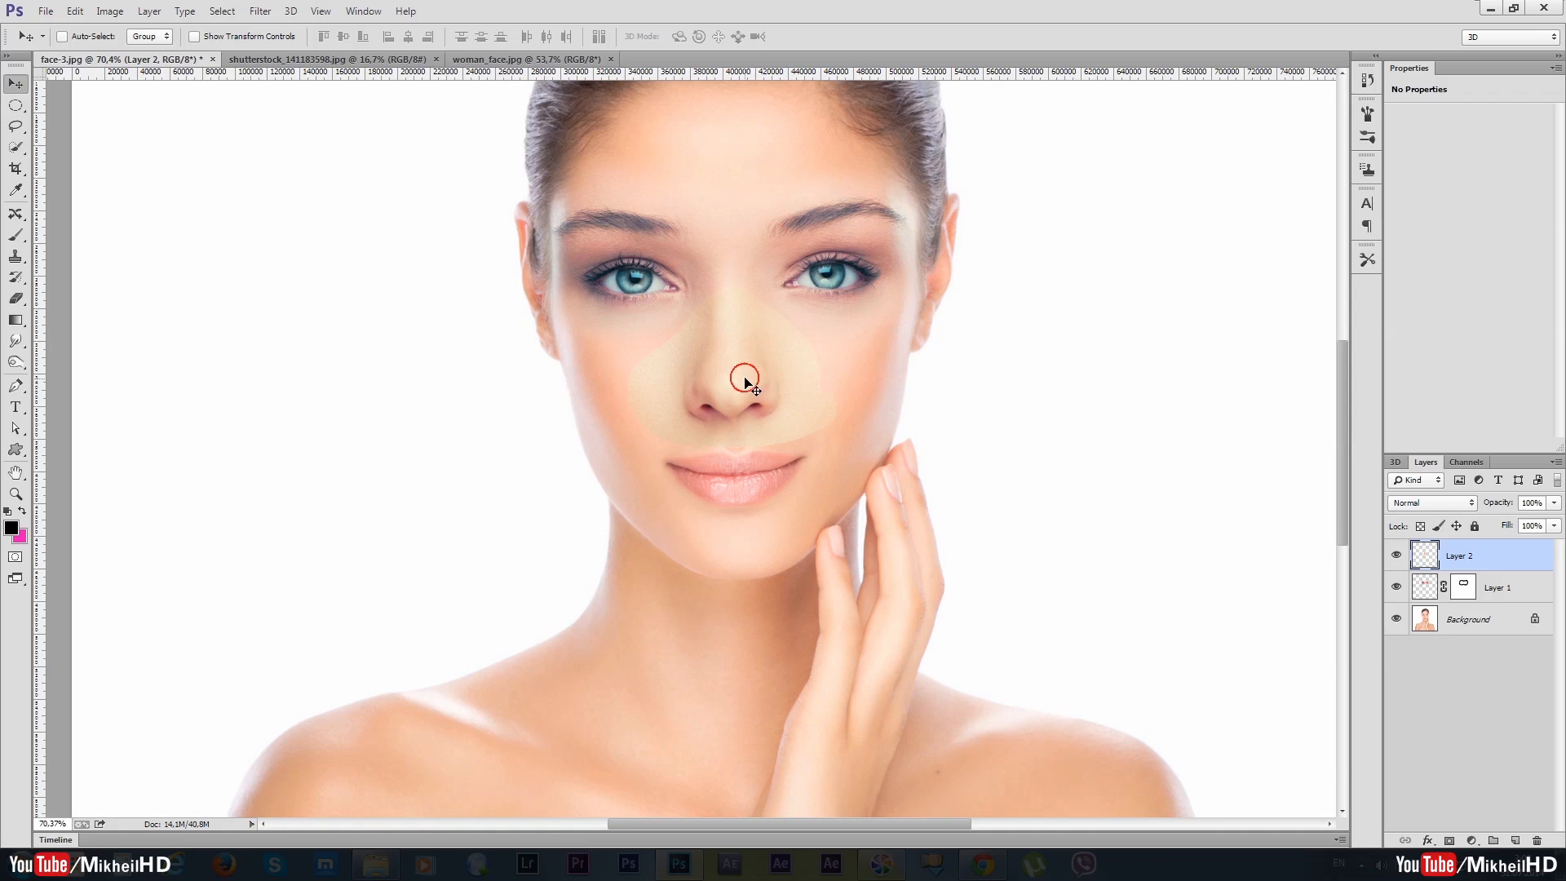
pyautogui.moveTo(745, 390); pyautogui.dragTo(745, 379)
pyautogui.scroll(3, 819, 419)
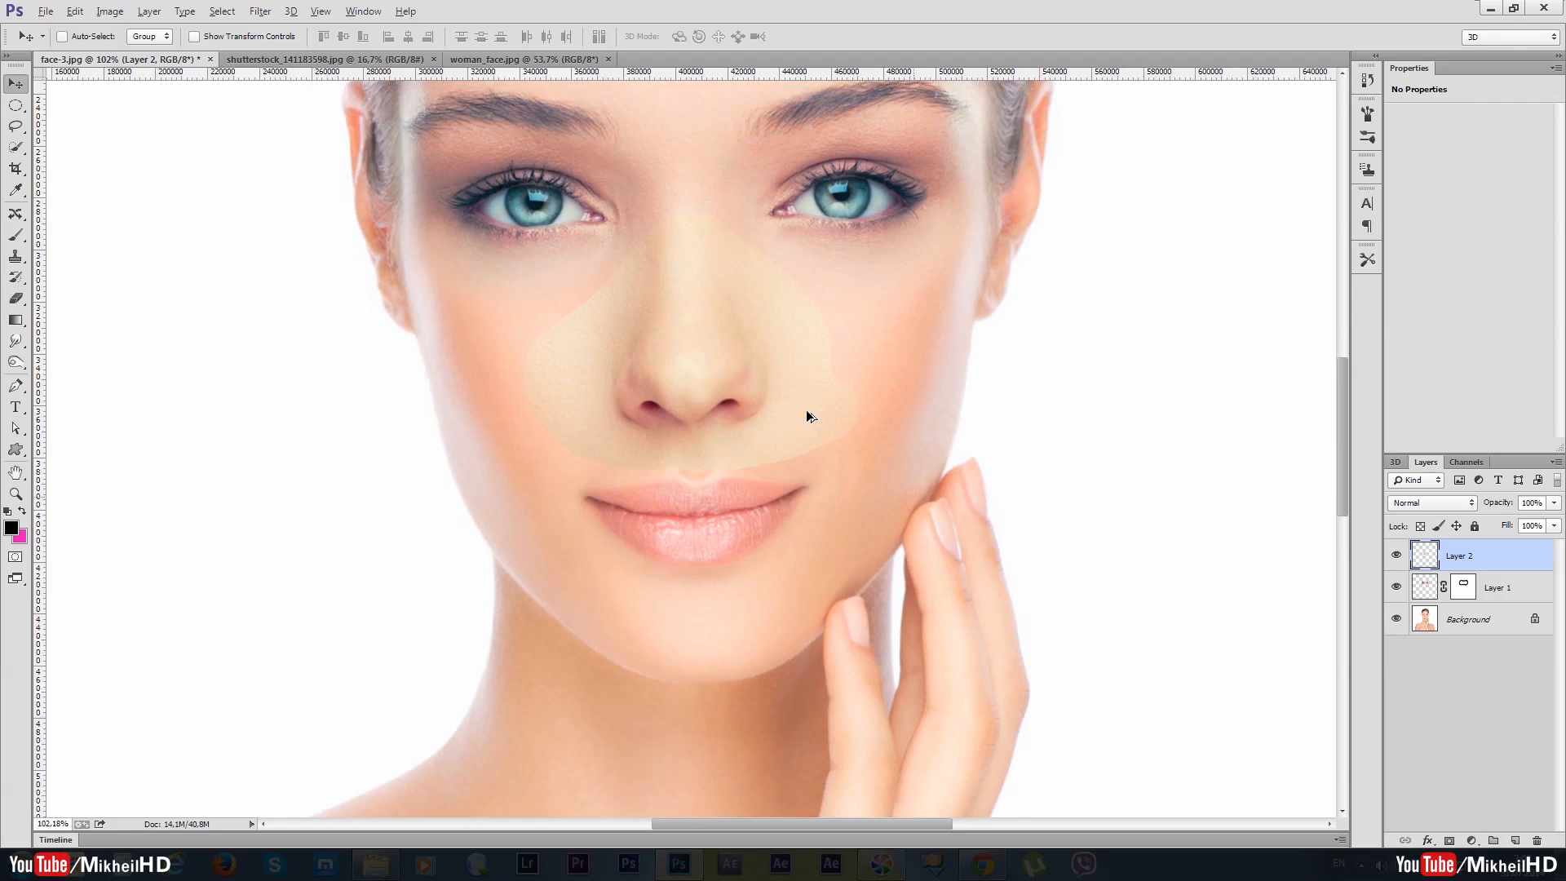
pyautogui.scroll(-2, 806, 410)
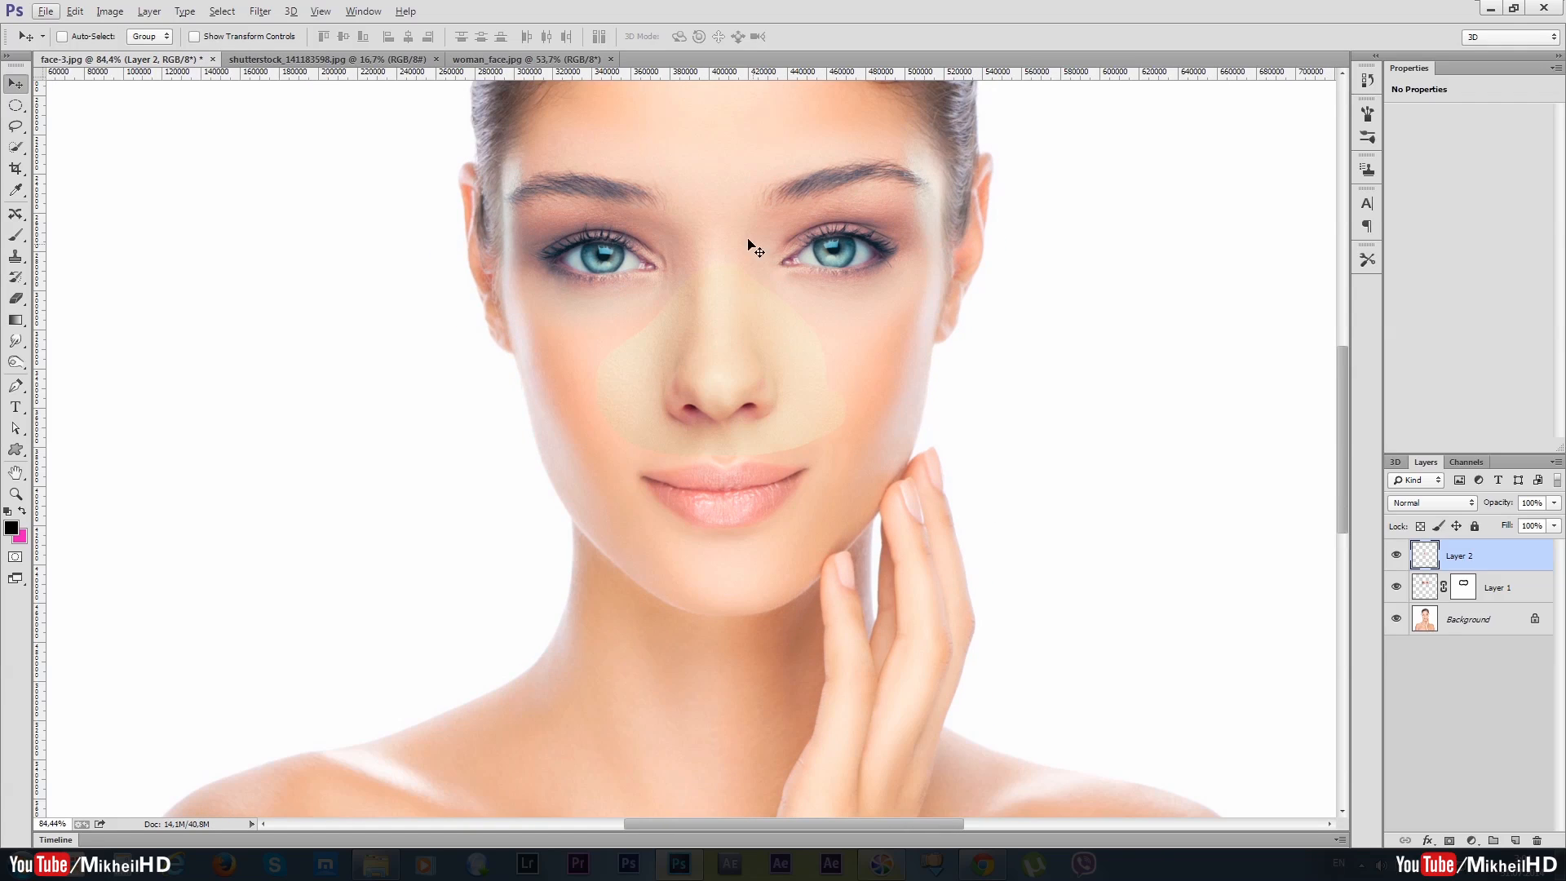
# Step: Add a layer mask to Layer 2 and paint black around the nose patch with the Brush to blend its edges into the skin
pyautogui.click(1450, 841)
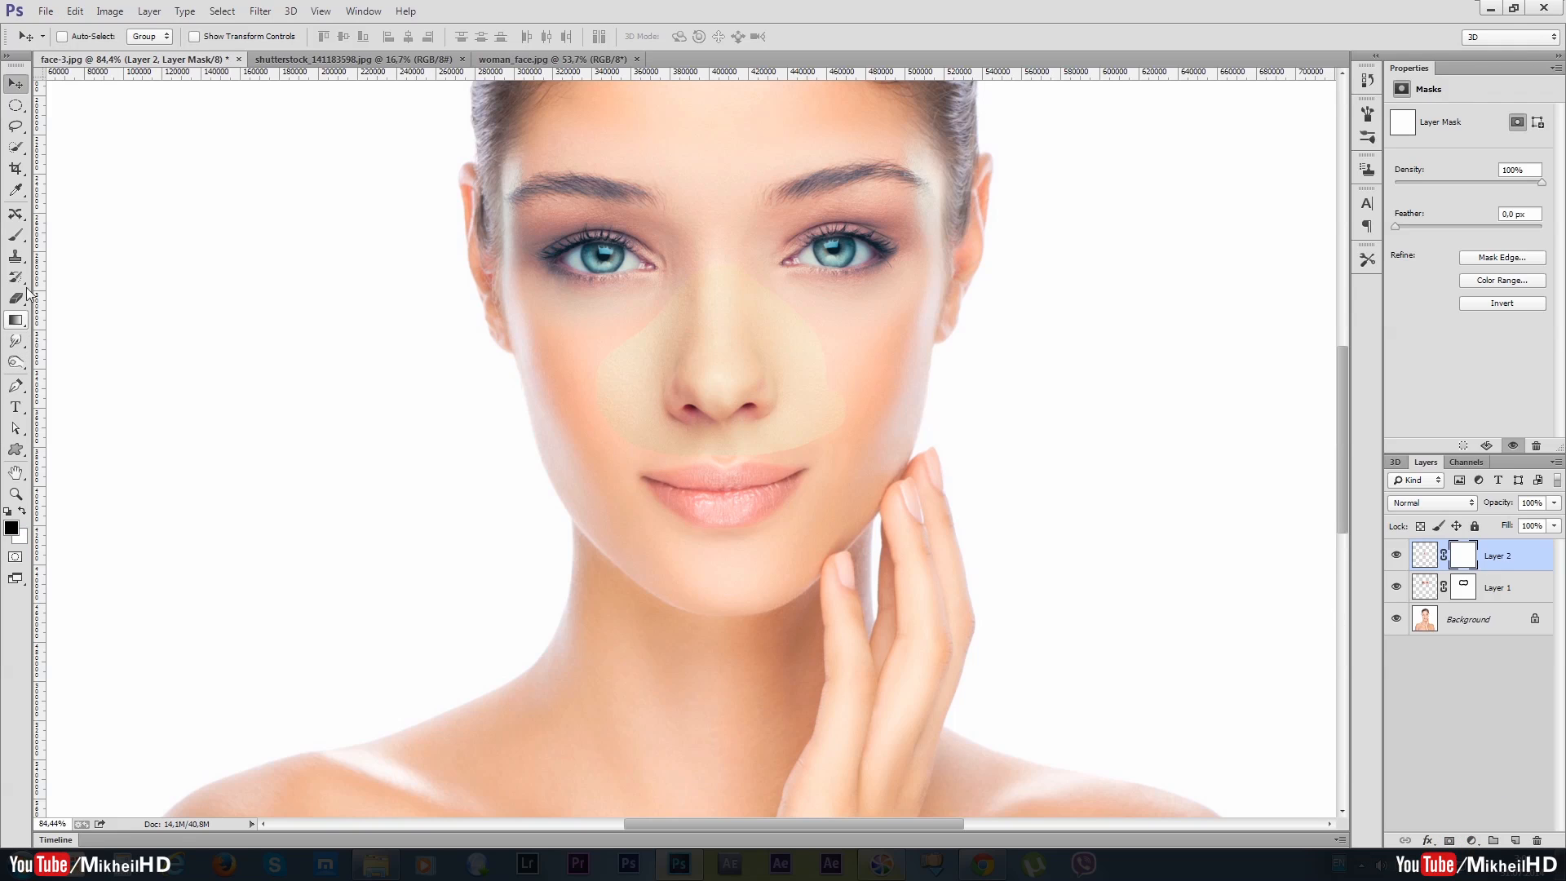
pyautogui.click(16, 235)
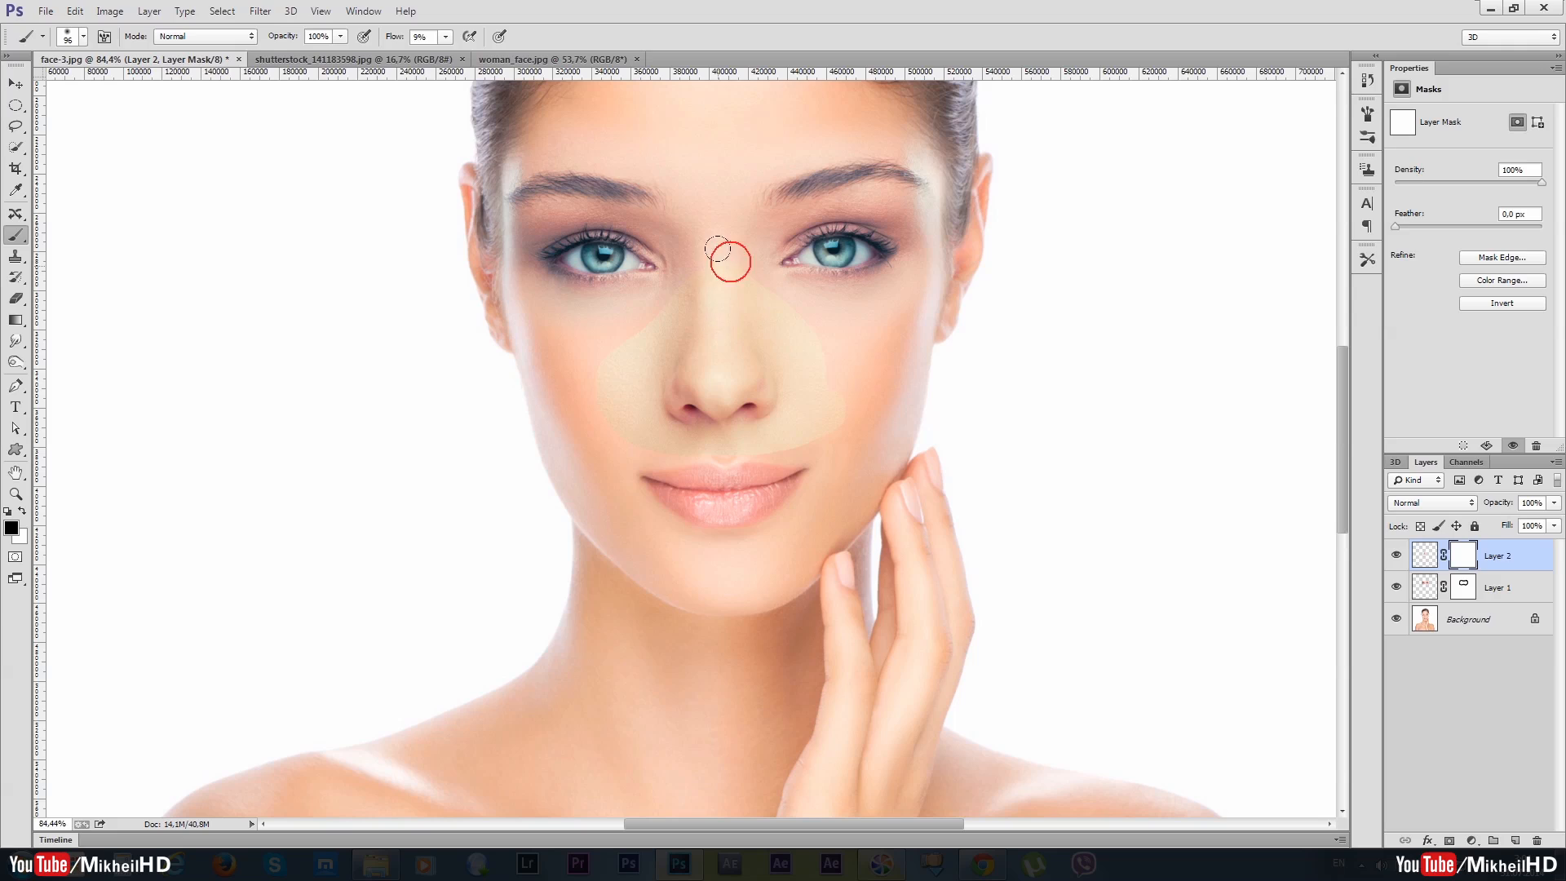
pyautogui.moveTo(628, 282)
pyautogui.mouseDown()
pyautogui.moveTo(626, 310)
pyautogui.moveTo(590, 339)
pyautogui.moveTo(601, 438)
pyautogui.moveTo(650, 465)
pyautogui.moveTo(739, 475)
pyautogui.moveTo(716, 458)
pyautogui.moveTo(699, 476)
pyautogui.moveTo(819, 420)
pyautogui.moveTo(778, 447)
pyautogui.moveTo(842, 388)
pyautogui.moveTo(811, 308)
pyautogui.moveTo(717, 235)
pyautogui.mouseUp()
pyautogui.moveTo(848, 346)
pyautogui.mouseDown()
pyautogui.moveTo(816, 422)
pyautogui.moveTo(850, 385)
pyautogui.moveTo(767, 301)
pyautogui.moveTo(844, 385)
pyautogui.moveTo(843, 417)
pyautogui.mouseUp()
pyautogui.click(629, 434)
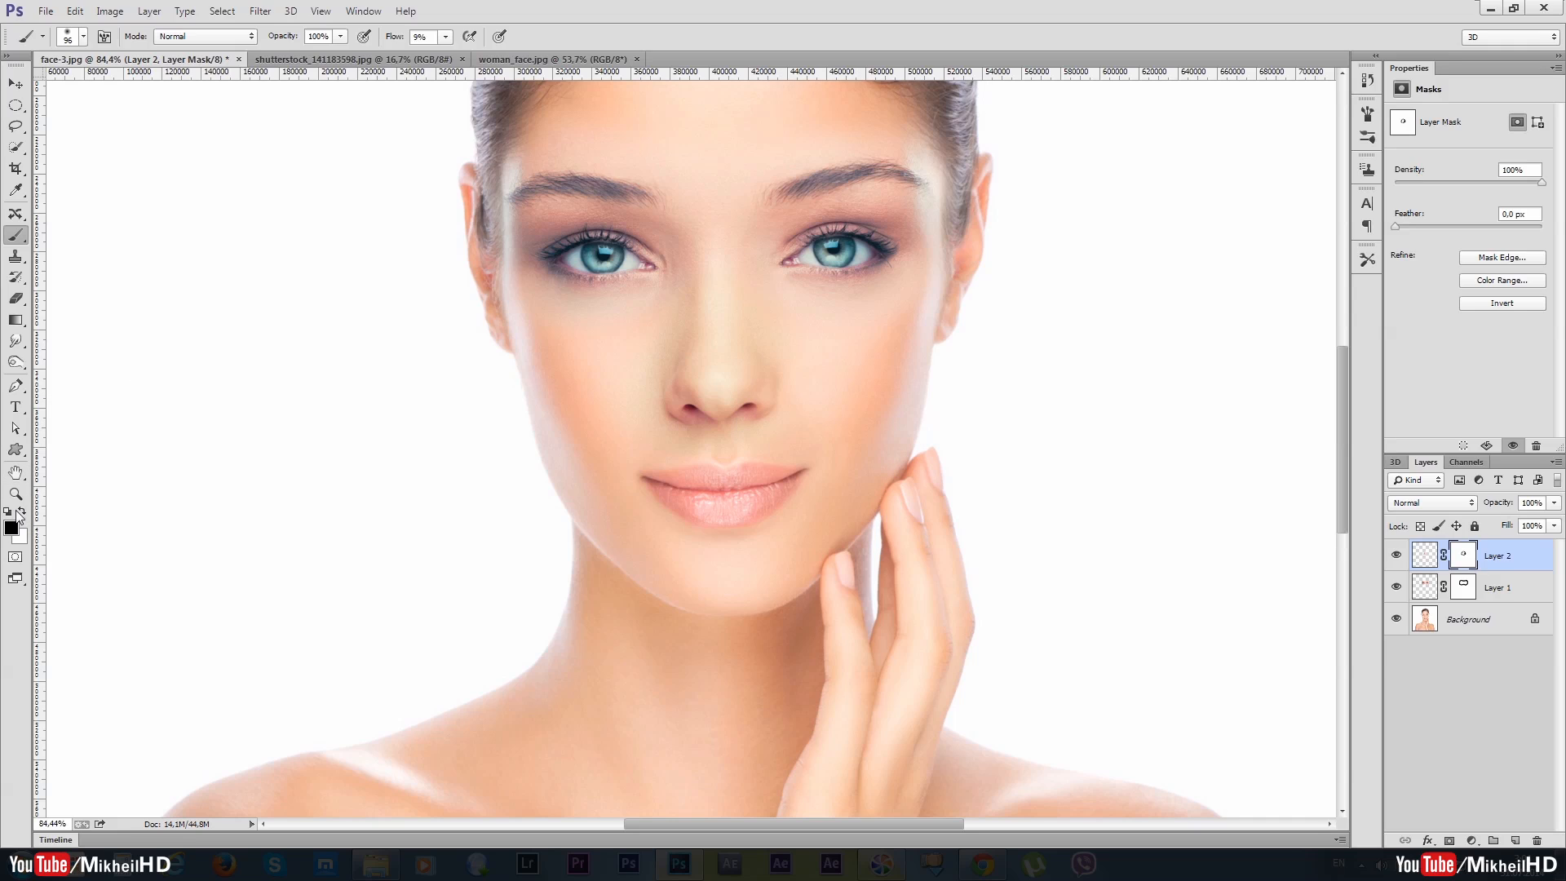
pyautogui.click(19, 510)
pyautogui.click(22, 511)
pyautogui.moveTo(832, 408)
pyautogui.mouseDown()
pyautogui.moveTo(814, 339)
pyautogui.moveTo(826, 410)
pyautogui.mouseUp()
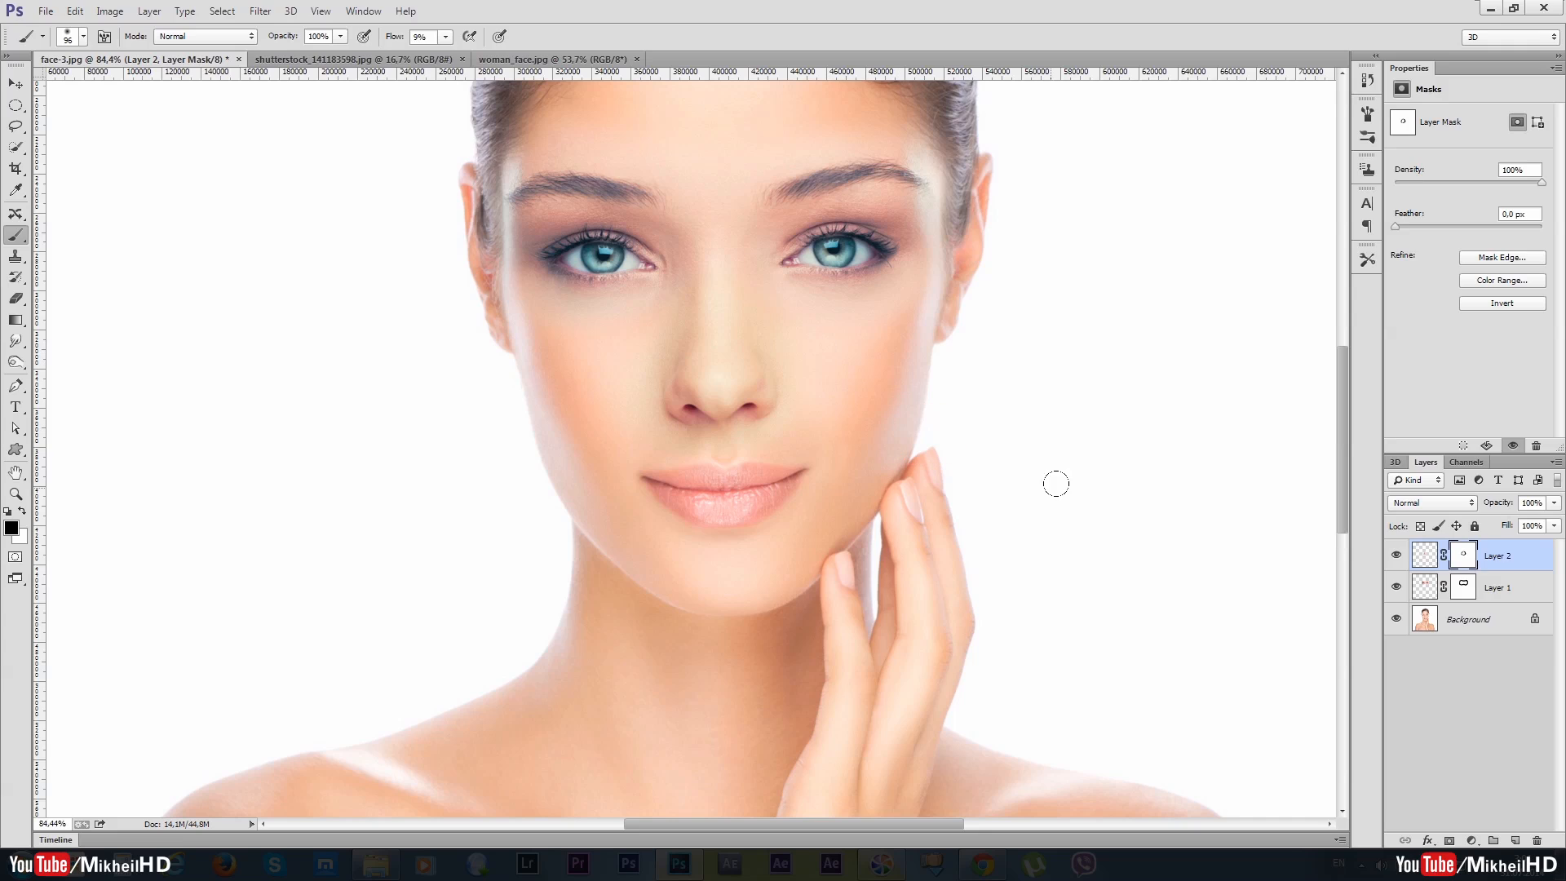
# Step: Compare the face with Layer 2 hidden and shown
pyautogui.click(1395, 557)
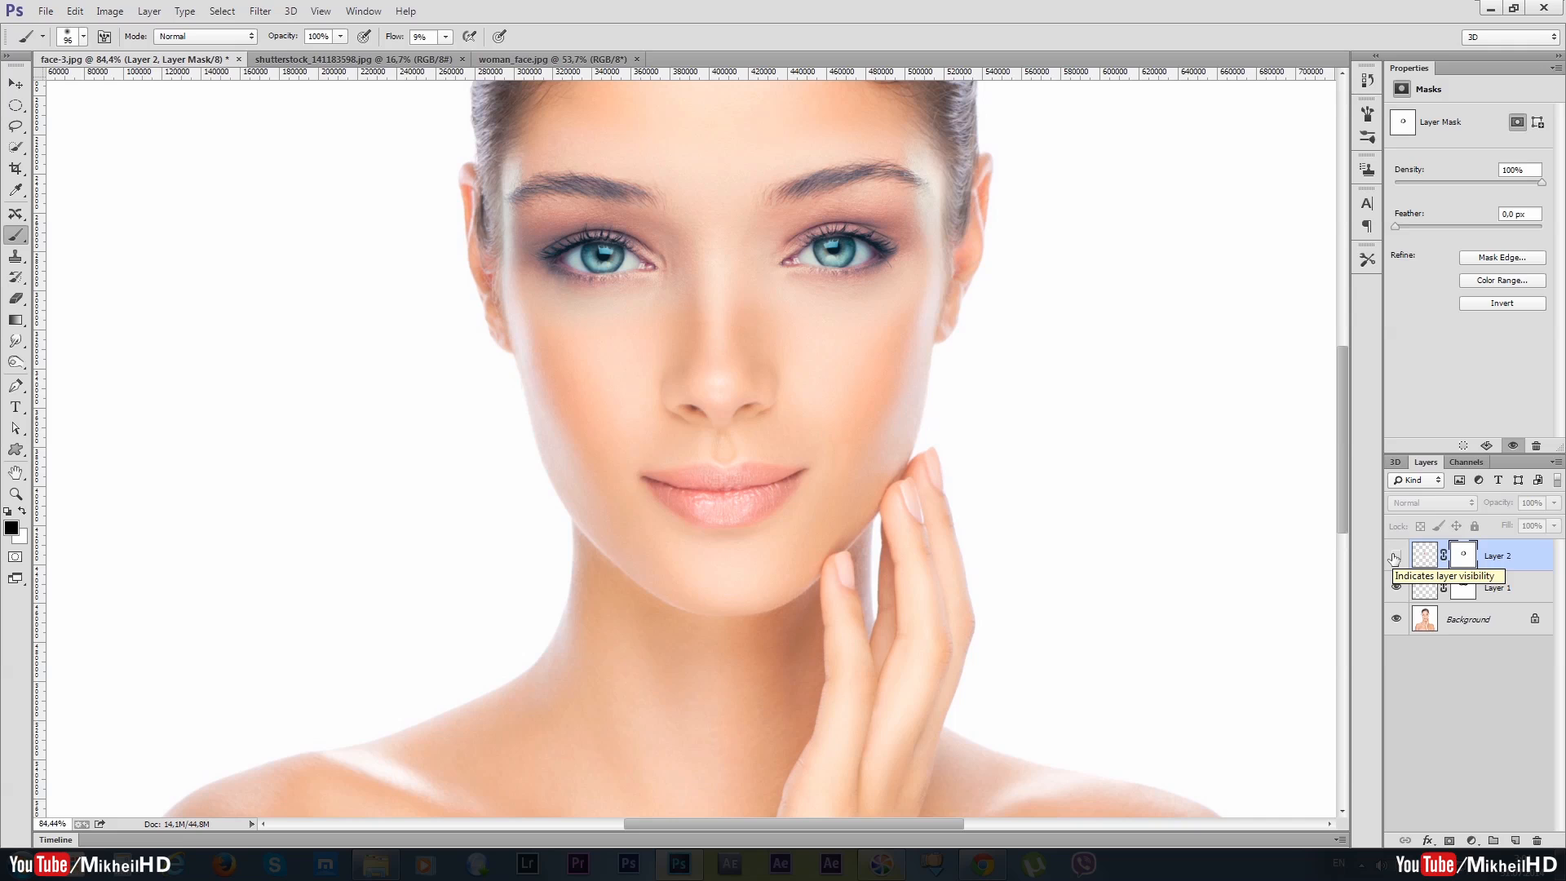
pyautogui.click(1395, 557)
pyautogui.scroll(-2, 859, 447)
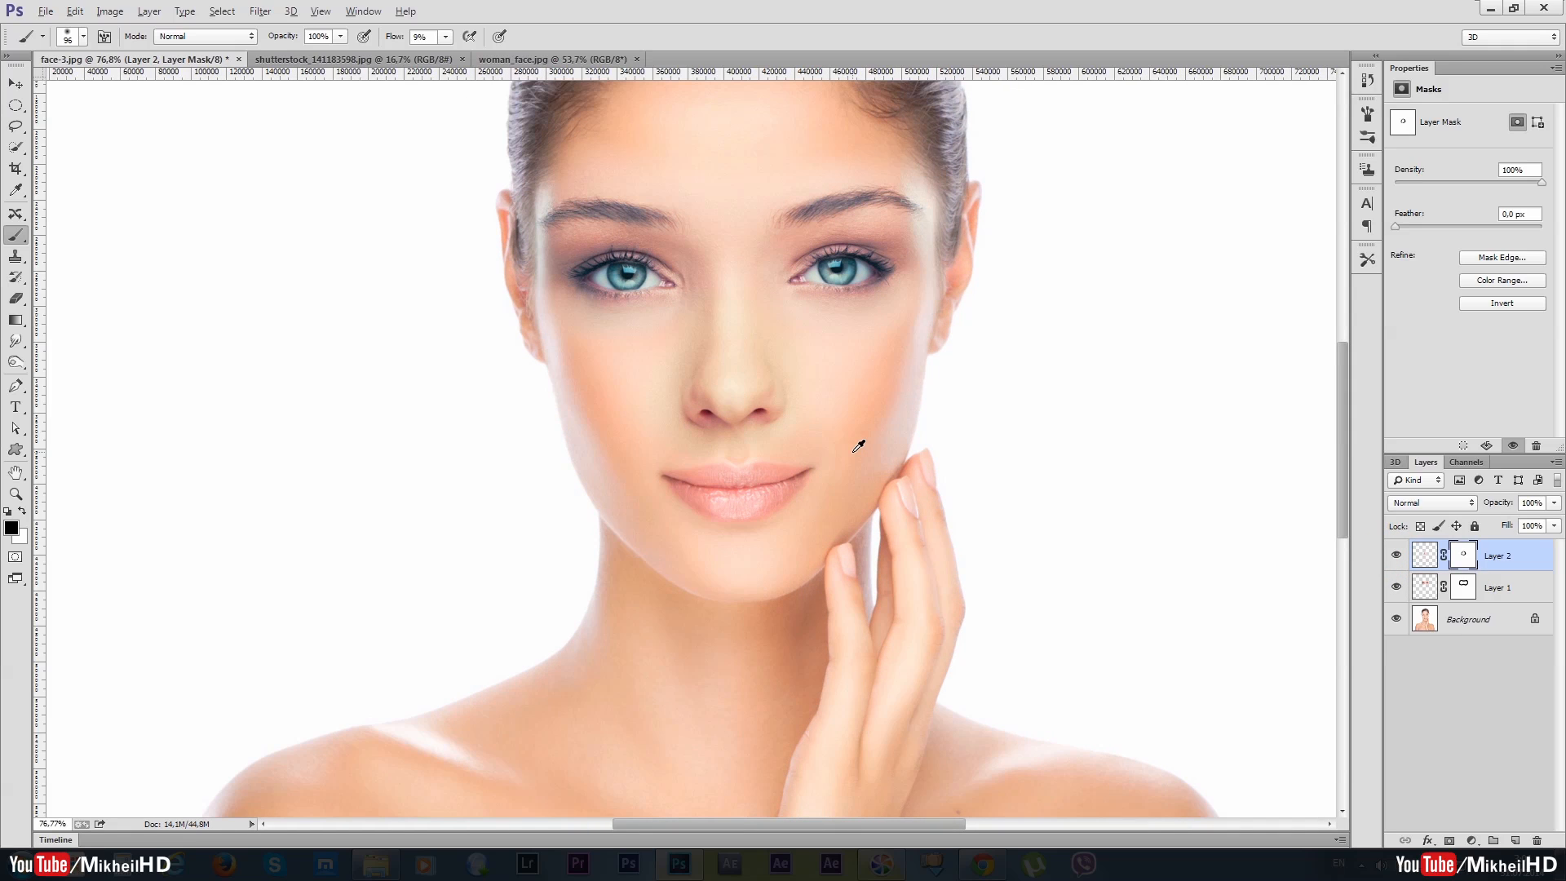
pyautogui.moveTo(745, 349); pyautogui.dragTo(687, 390)
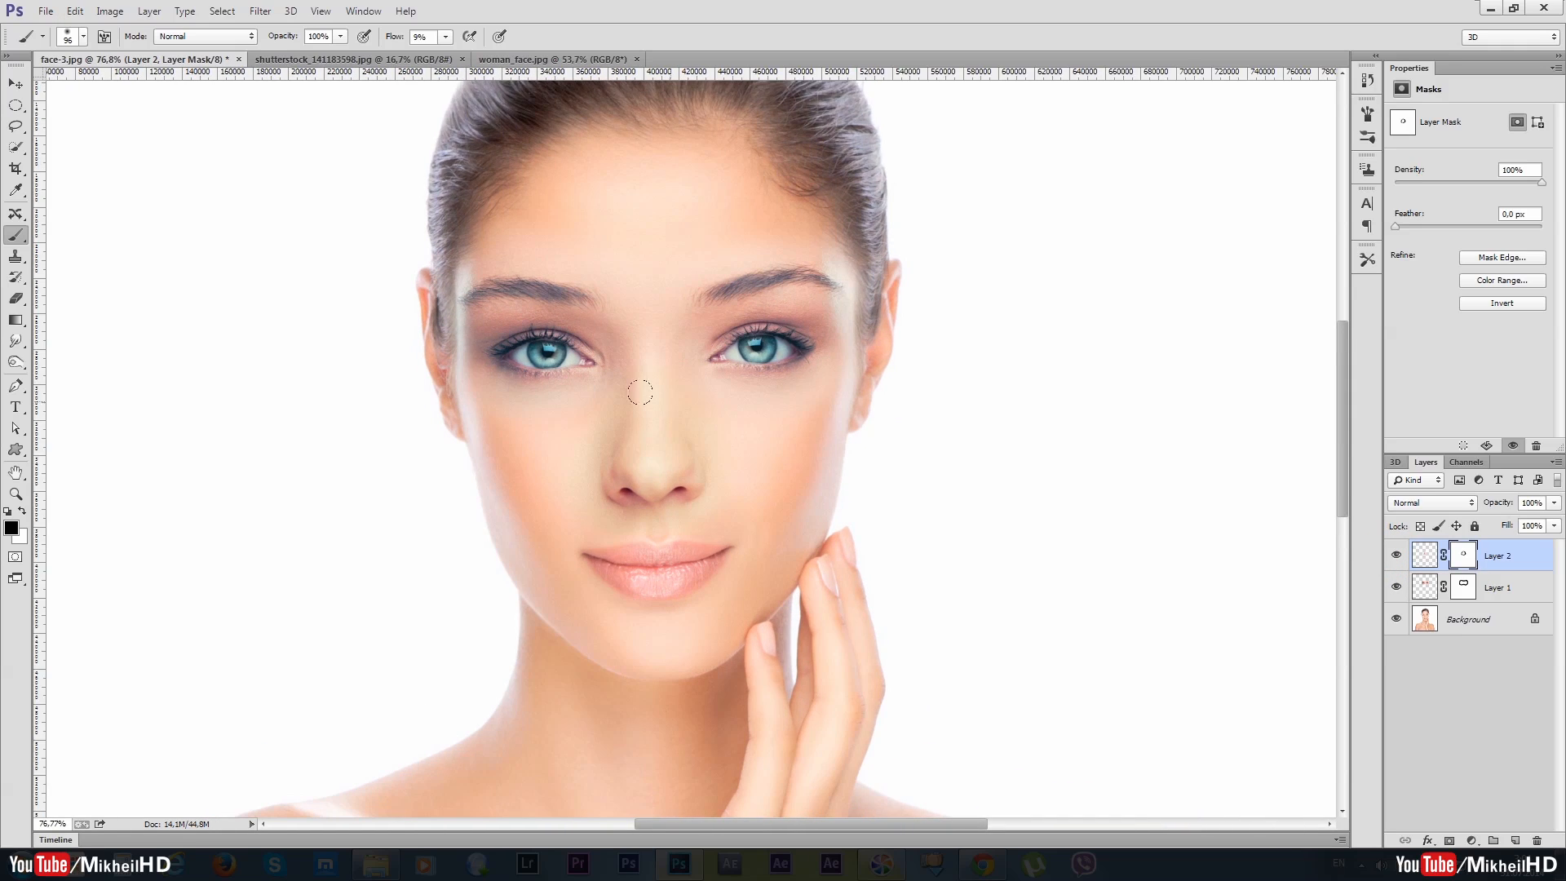
# Step: Fine-tune the position of the masked nose and check it by hiding and showing Layer 2
pyautogui.click(16, 83)
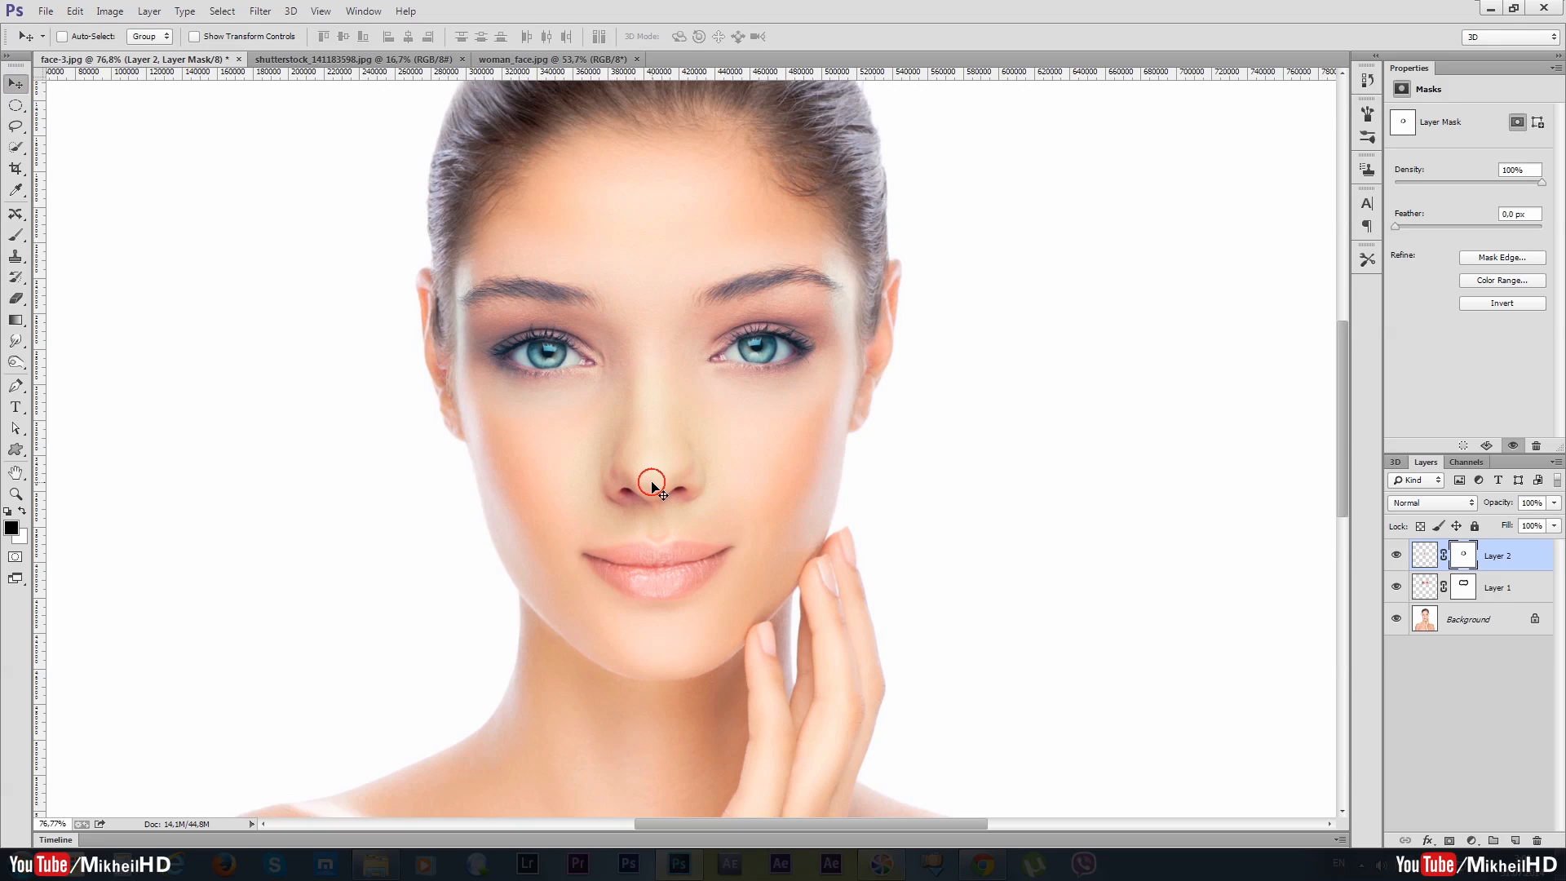
pyautogui.moveTo(651, 478); pyautogui.dragTo(653, 483)
pyautogui.scroll(-2, 611, 478)
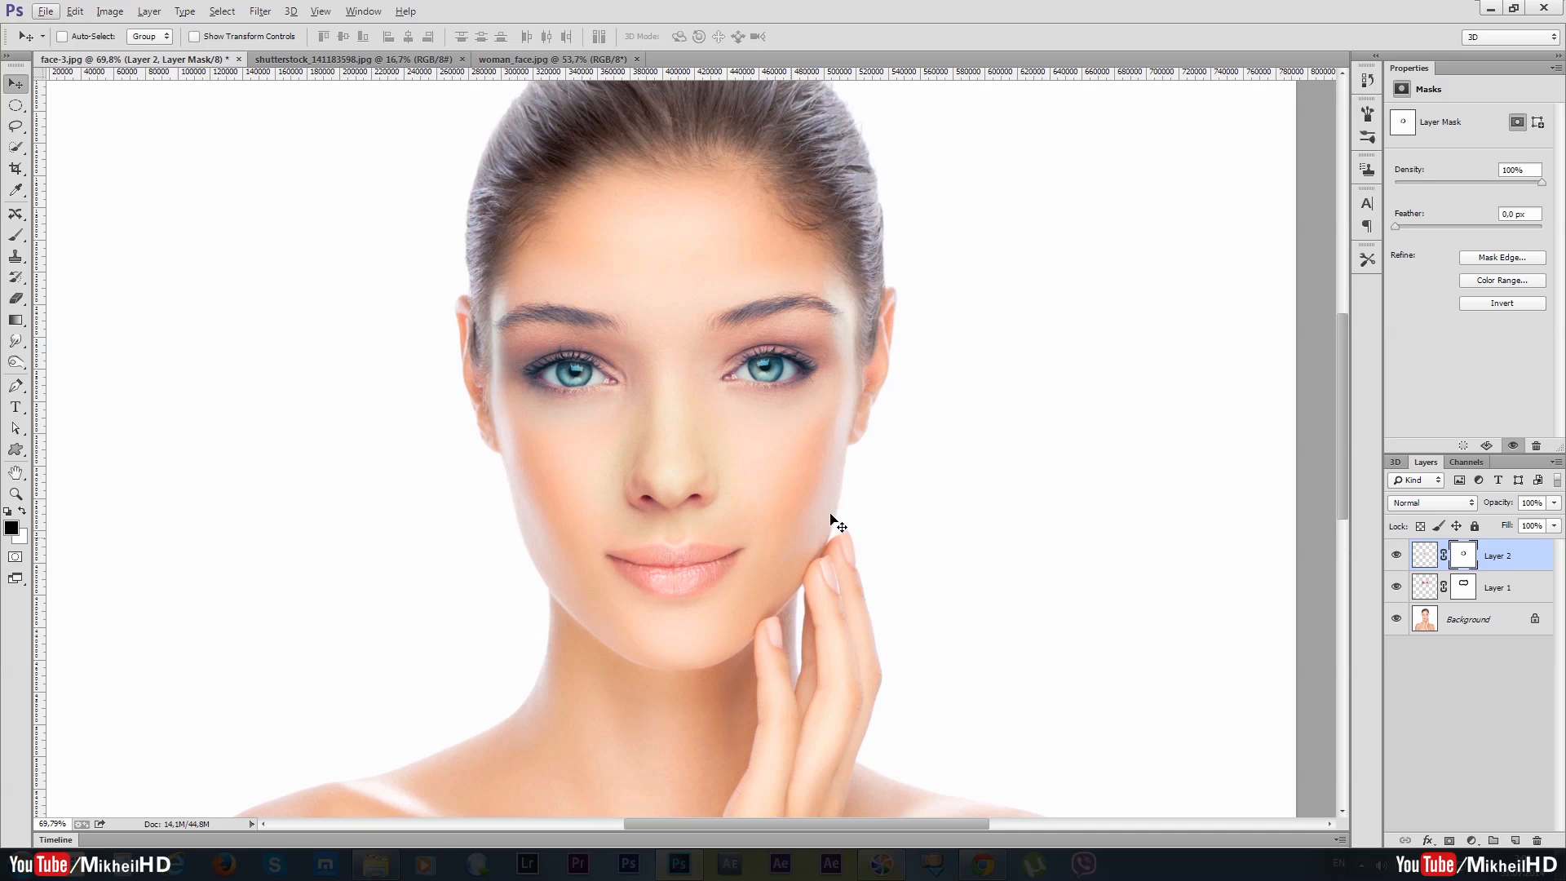
pyautogui.click(1396, 555)
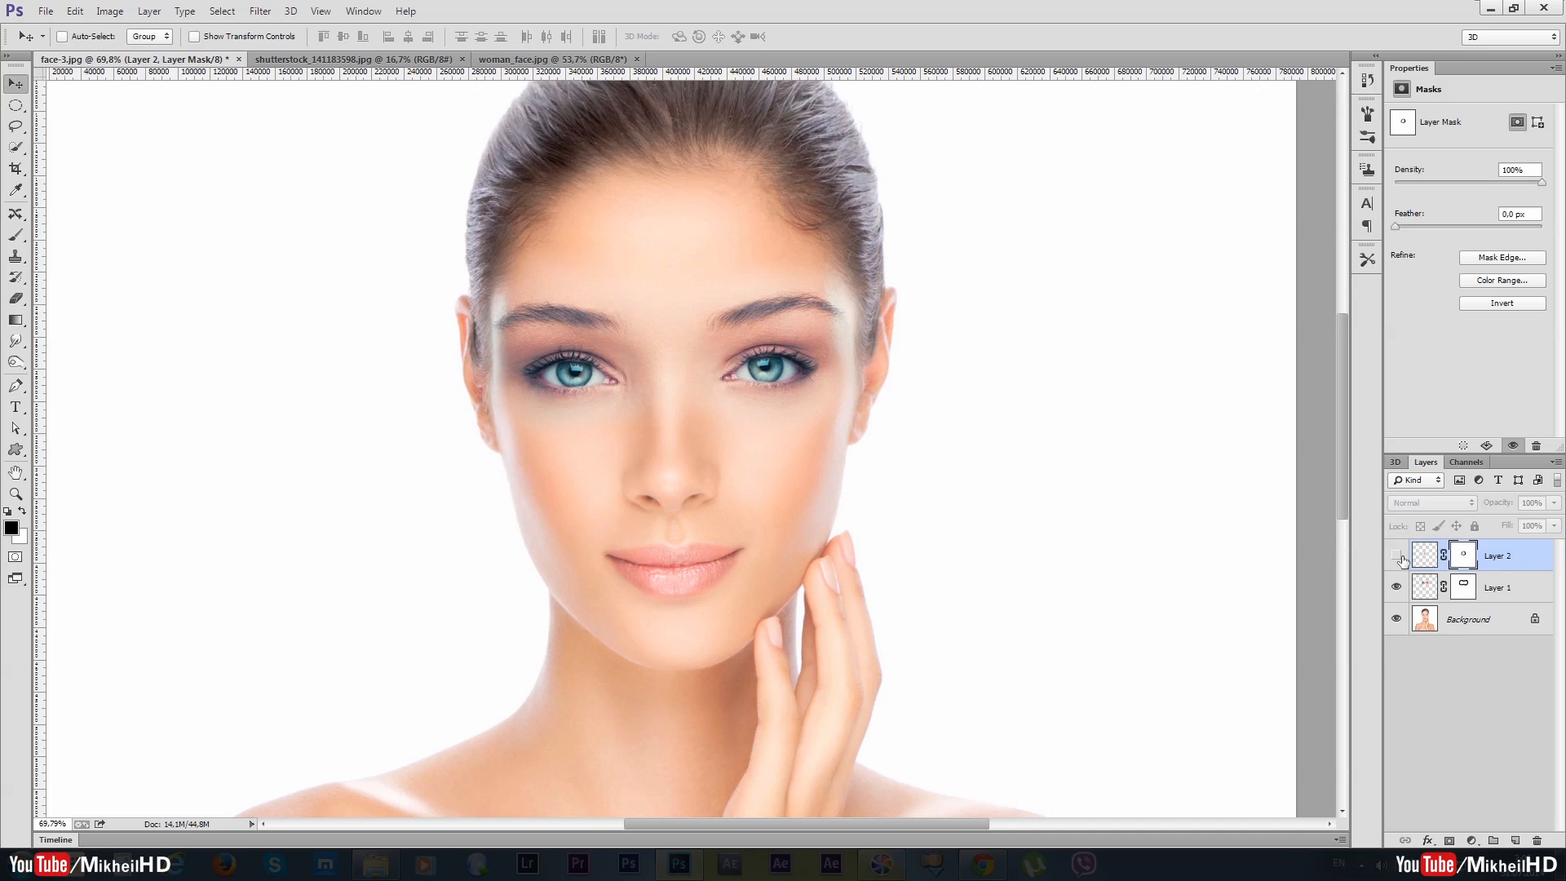
pyautogui.click(1397, 555)
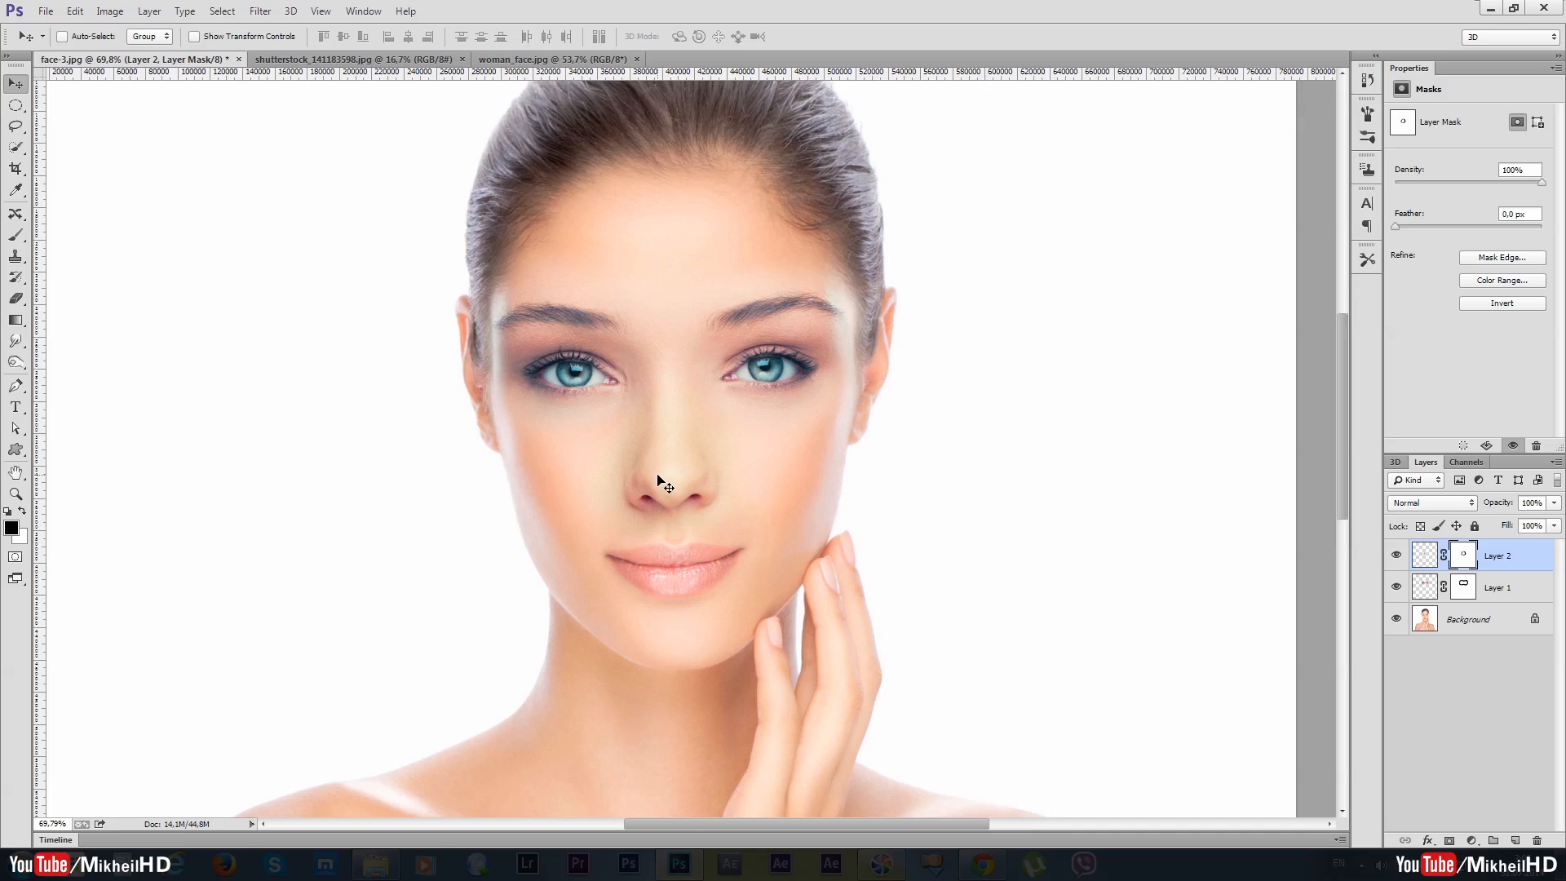
pyautogui.scroll(2, 658, 482)
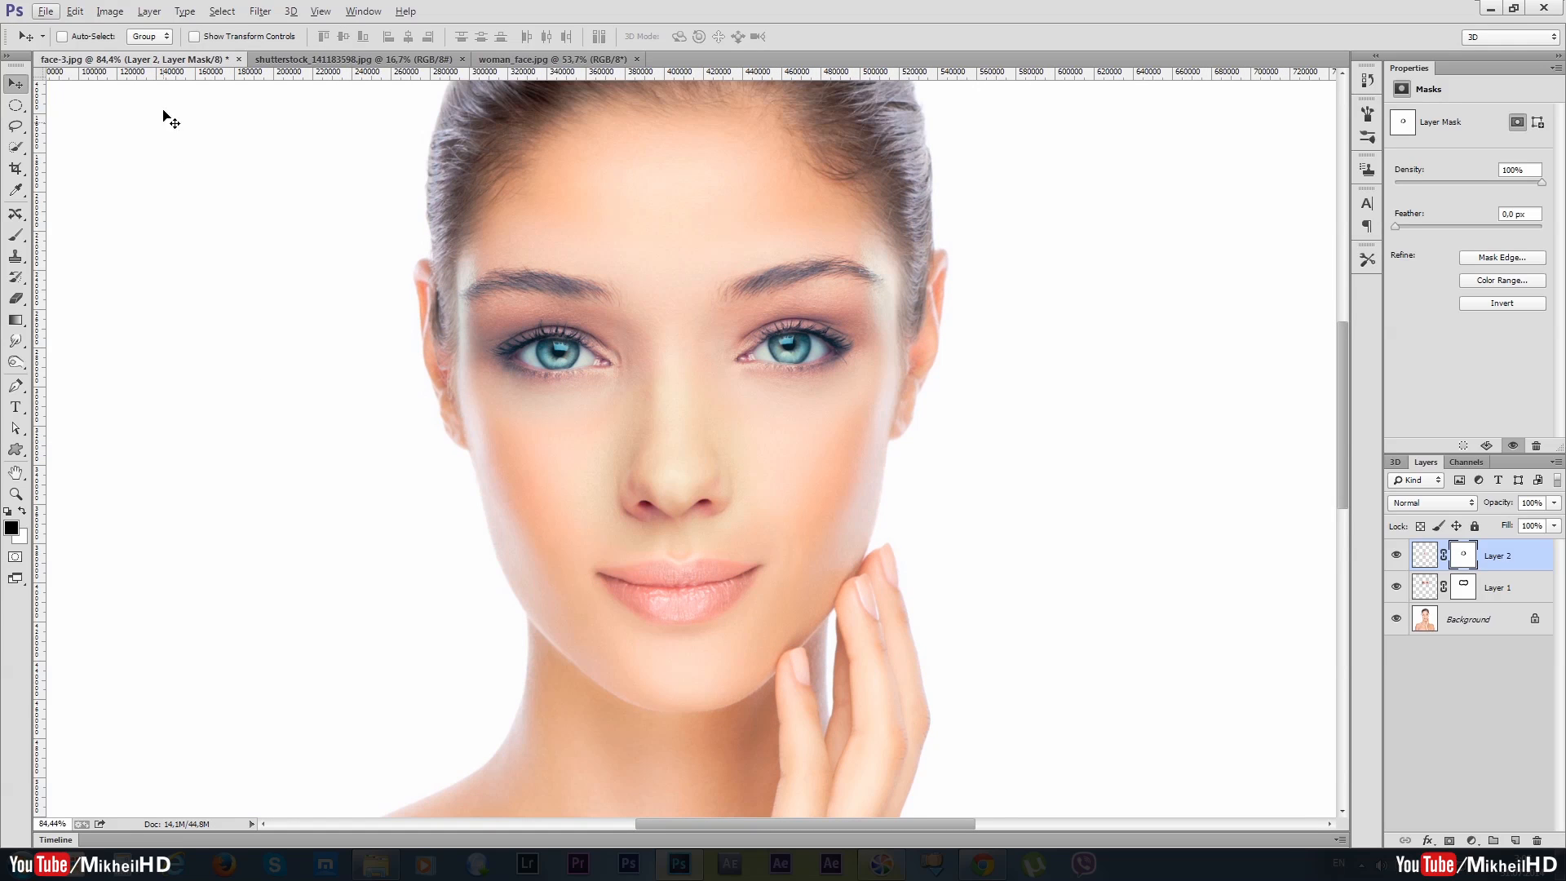
pyautogui.click(109, 12)
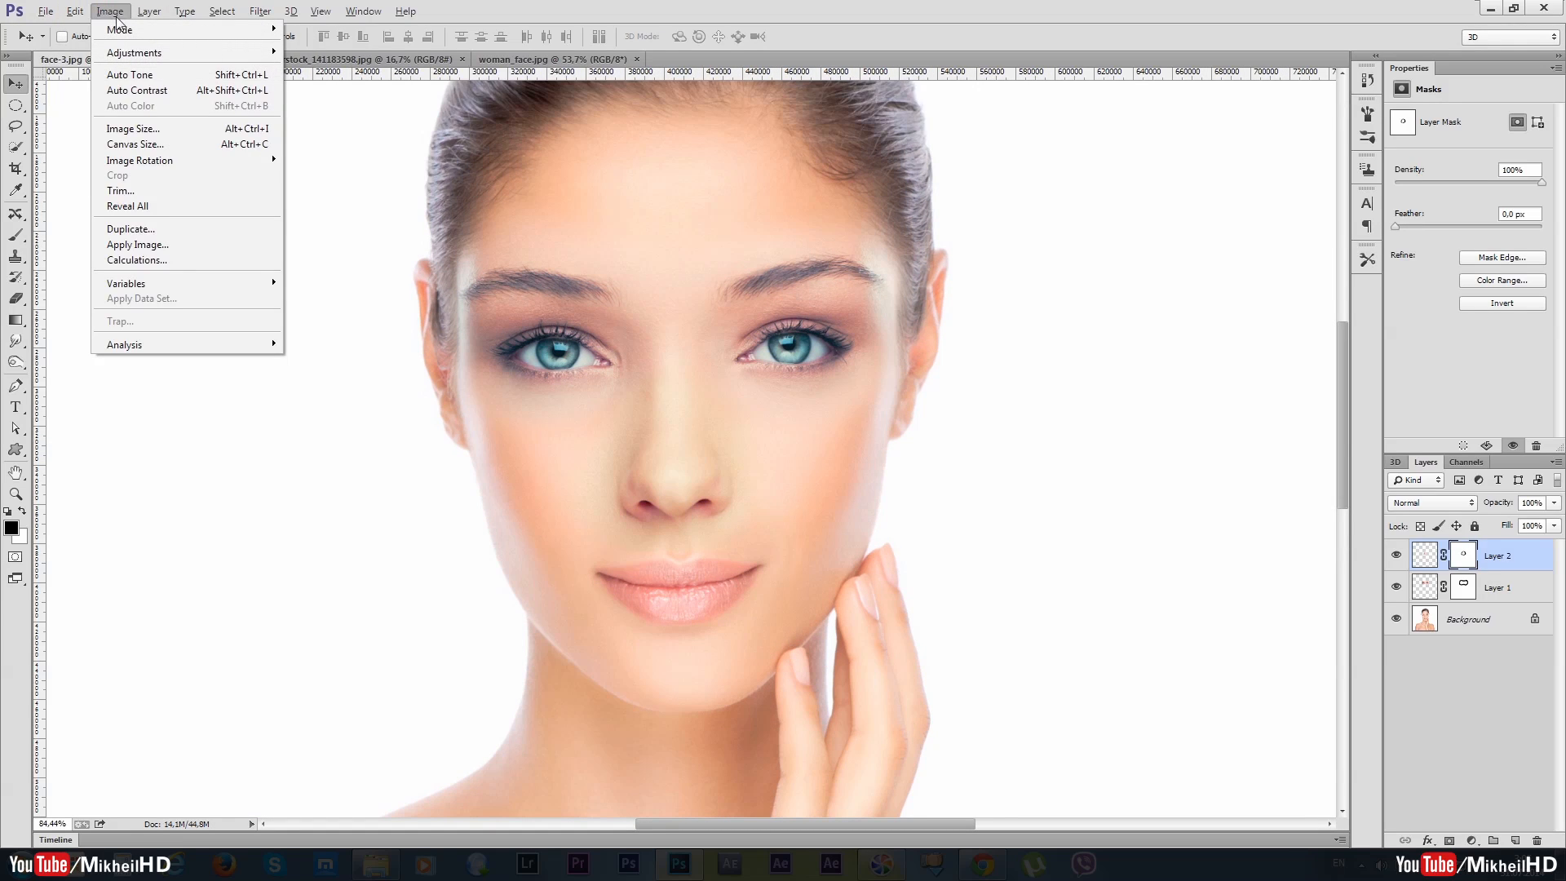
pyautogui.moveTo(122, 53)
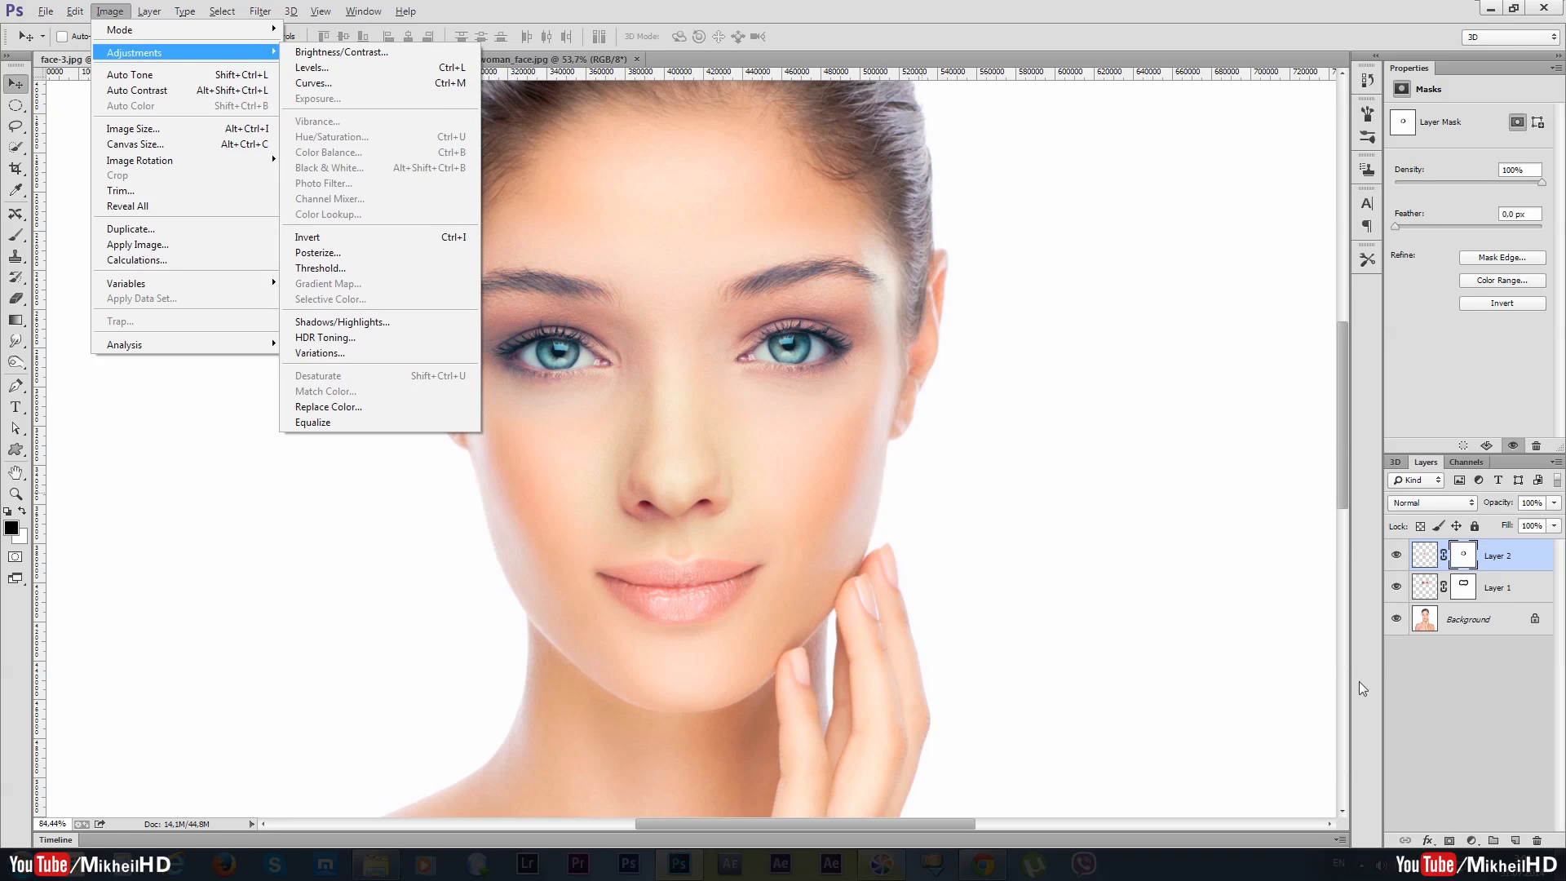
pyautogui.click(1468, 717)
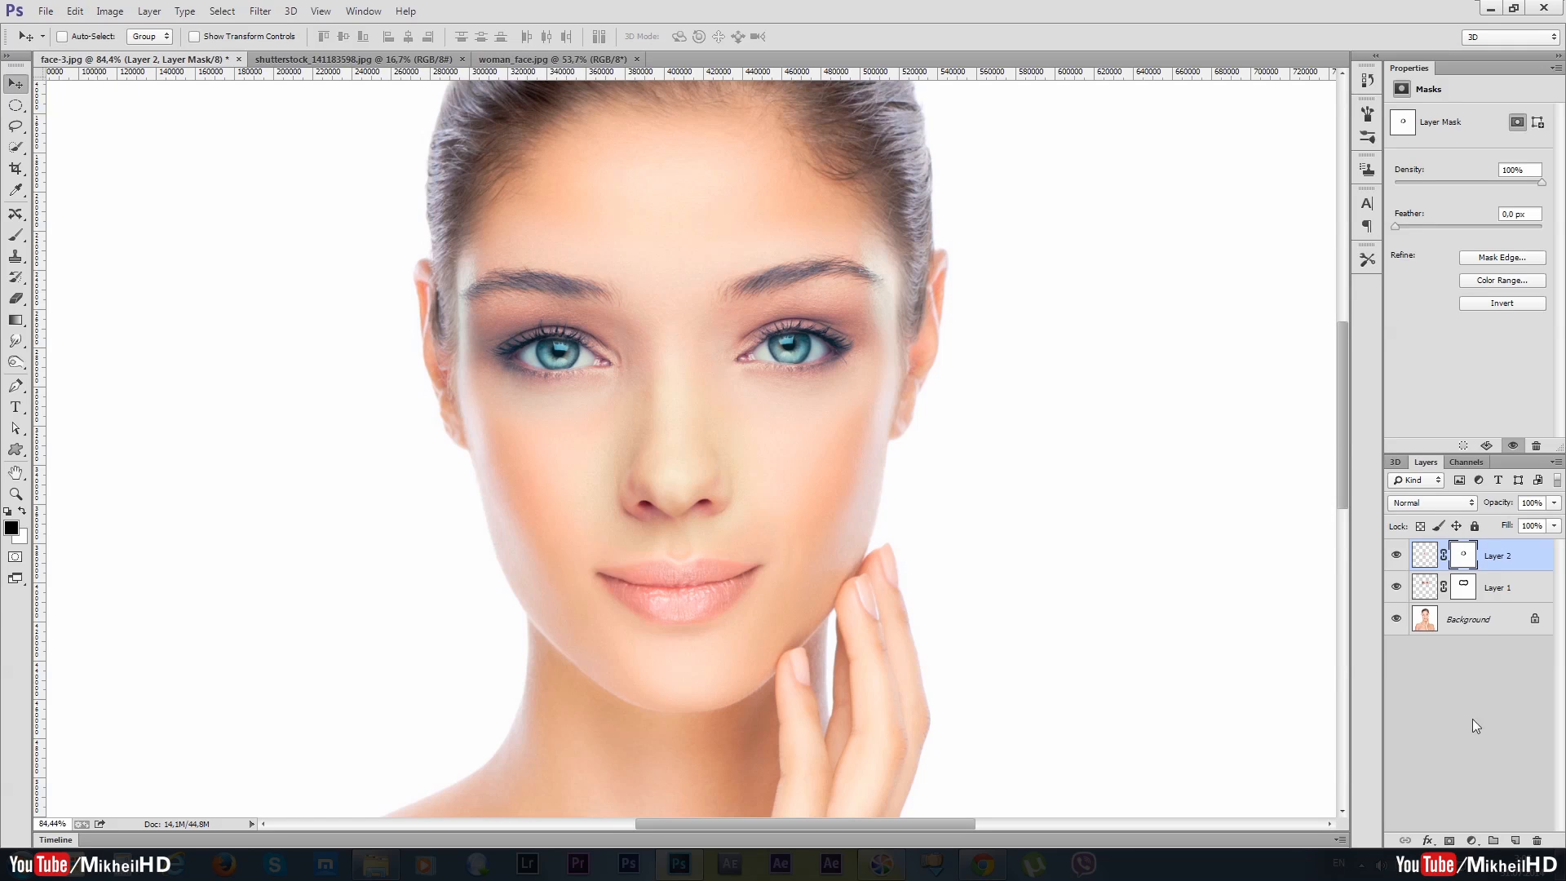
# Step: Apply Hue/Saturation to Layer 2's image with the hue set to -10 to match the nose to the skin
pyautogui.click(1429, 562)
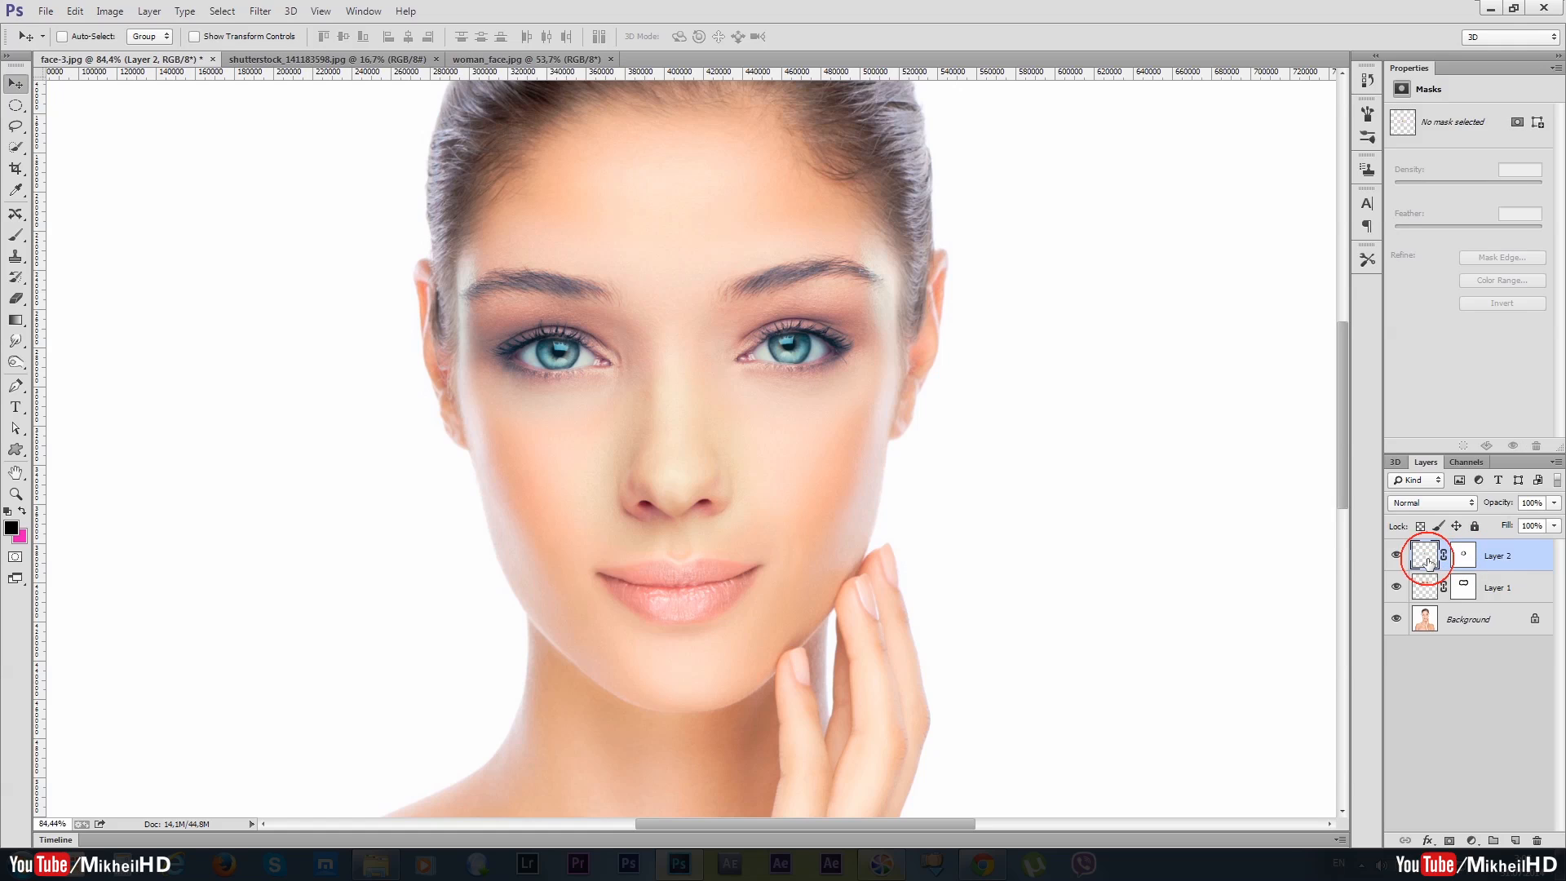
pyautogui.click(110, 11)
pyautogui.moveTo(124, 56)
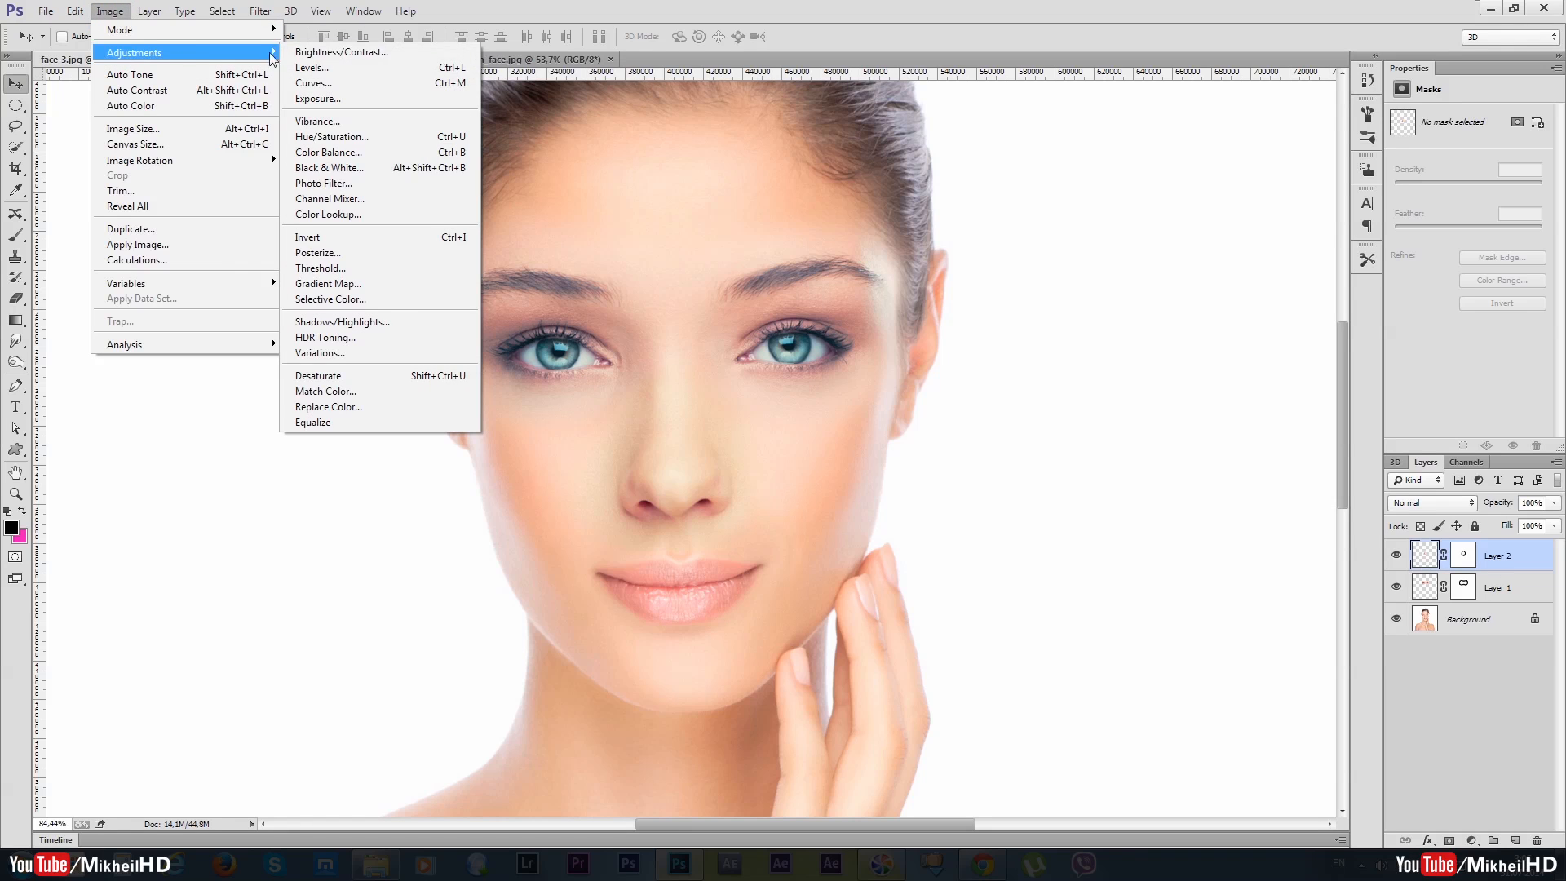
pyautogui.click(359, 136)
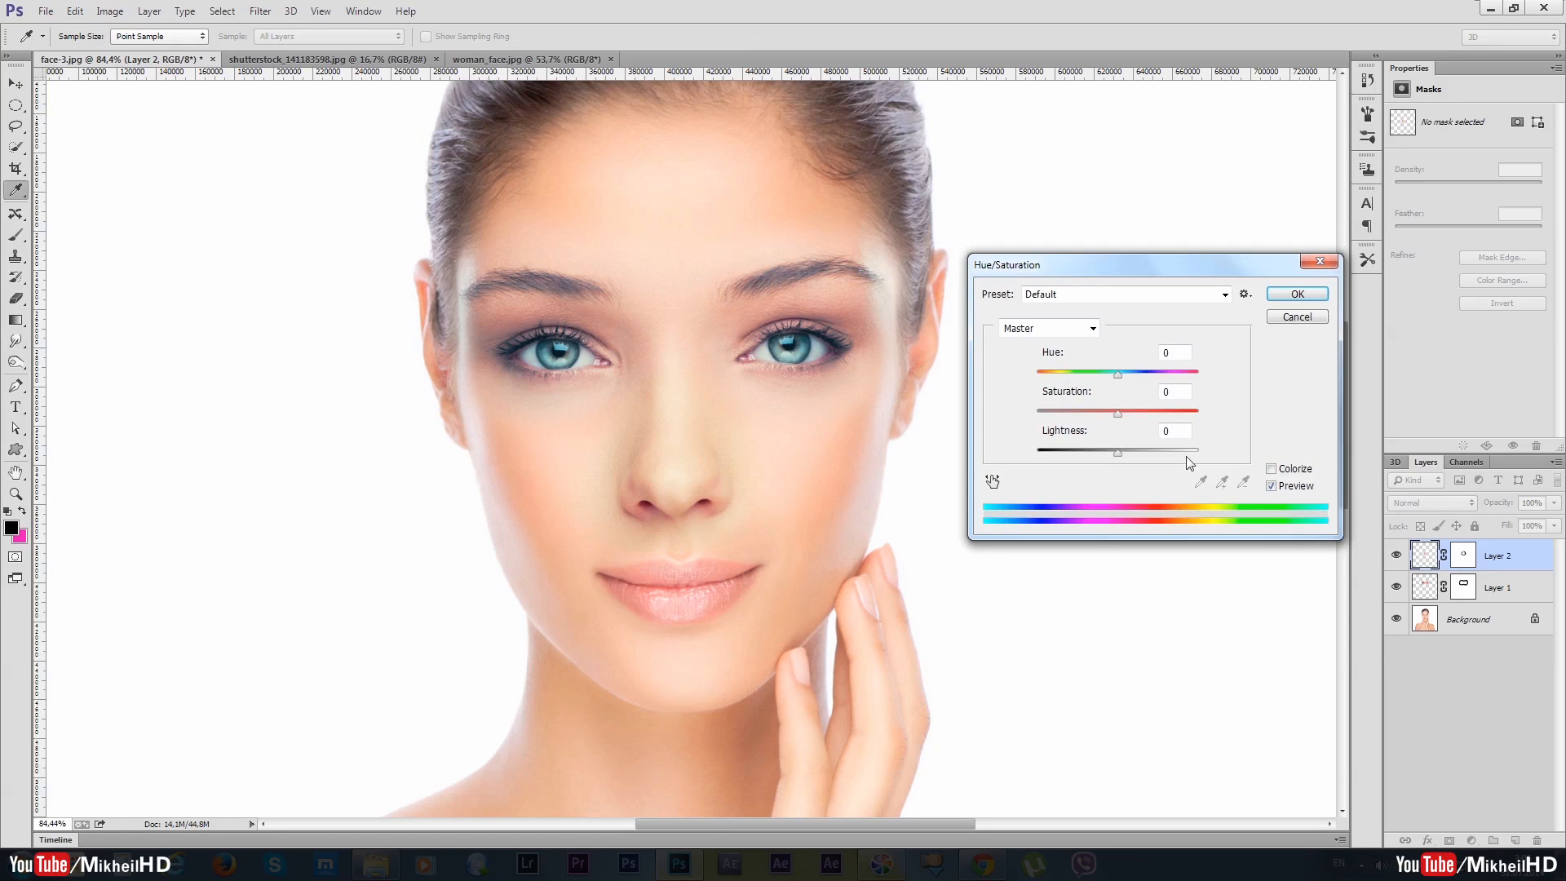
pyautogui.click(1117, 375)
pyautogui.moveTo(1116, 377); pyautogui.dragTo(1111, 375)
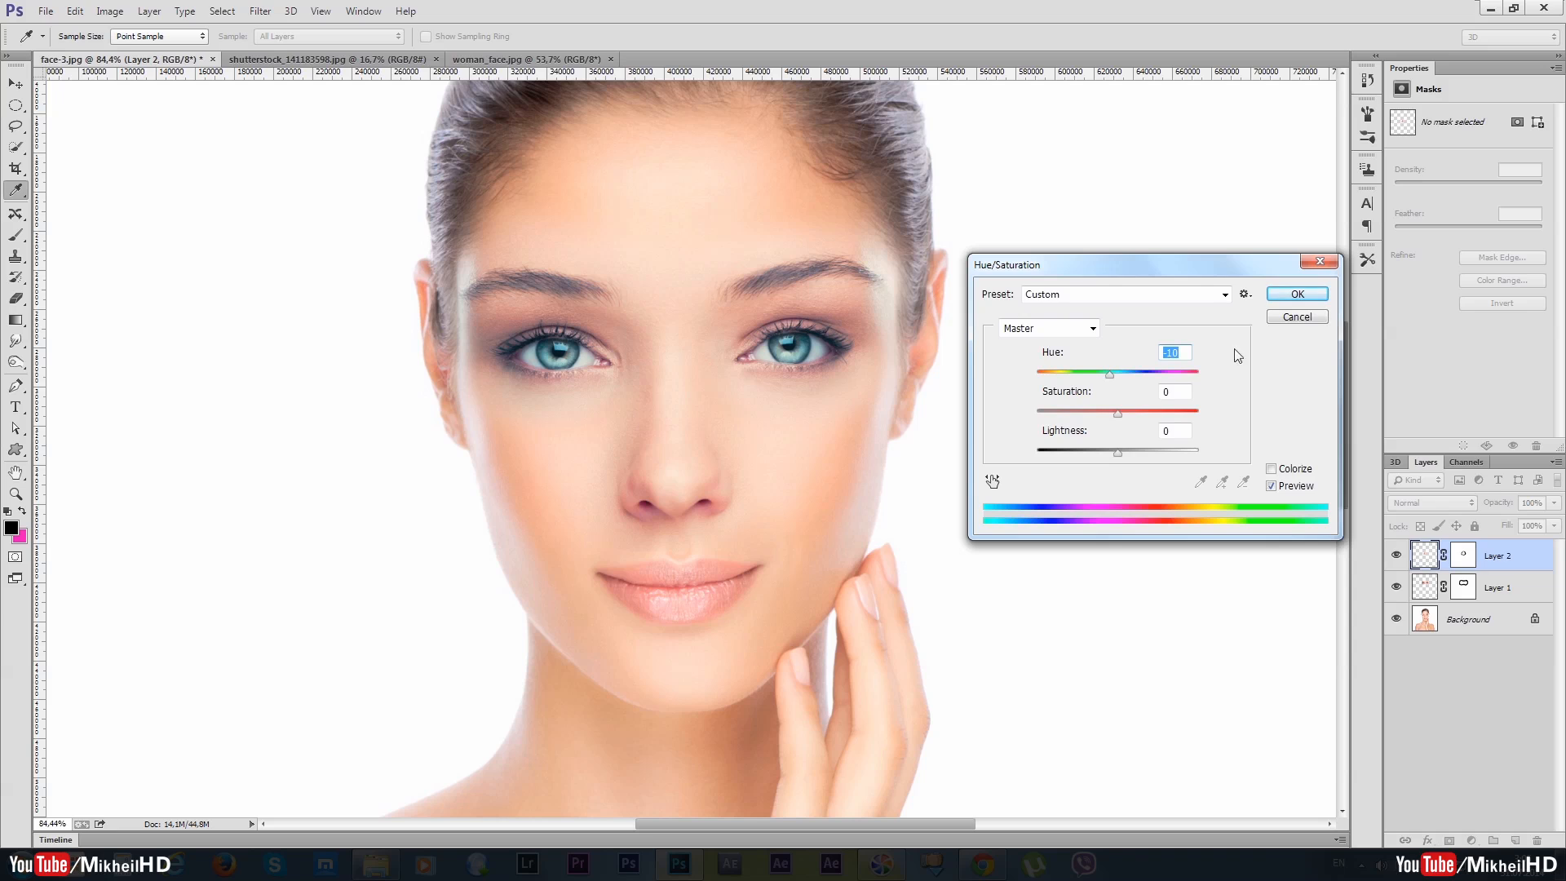
pyautogui.click(1287, 298)
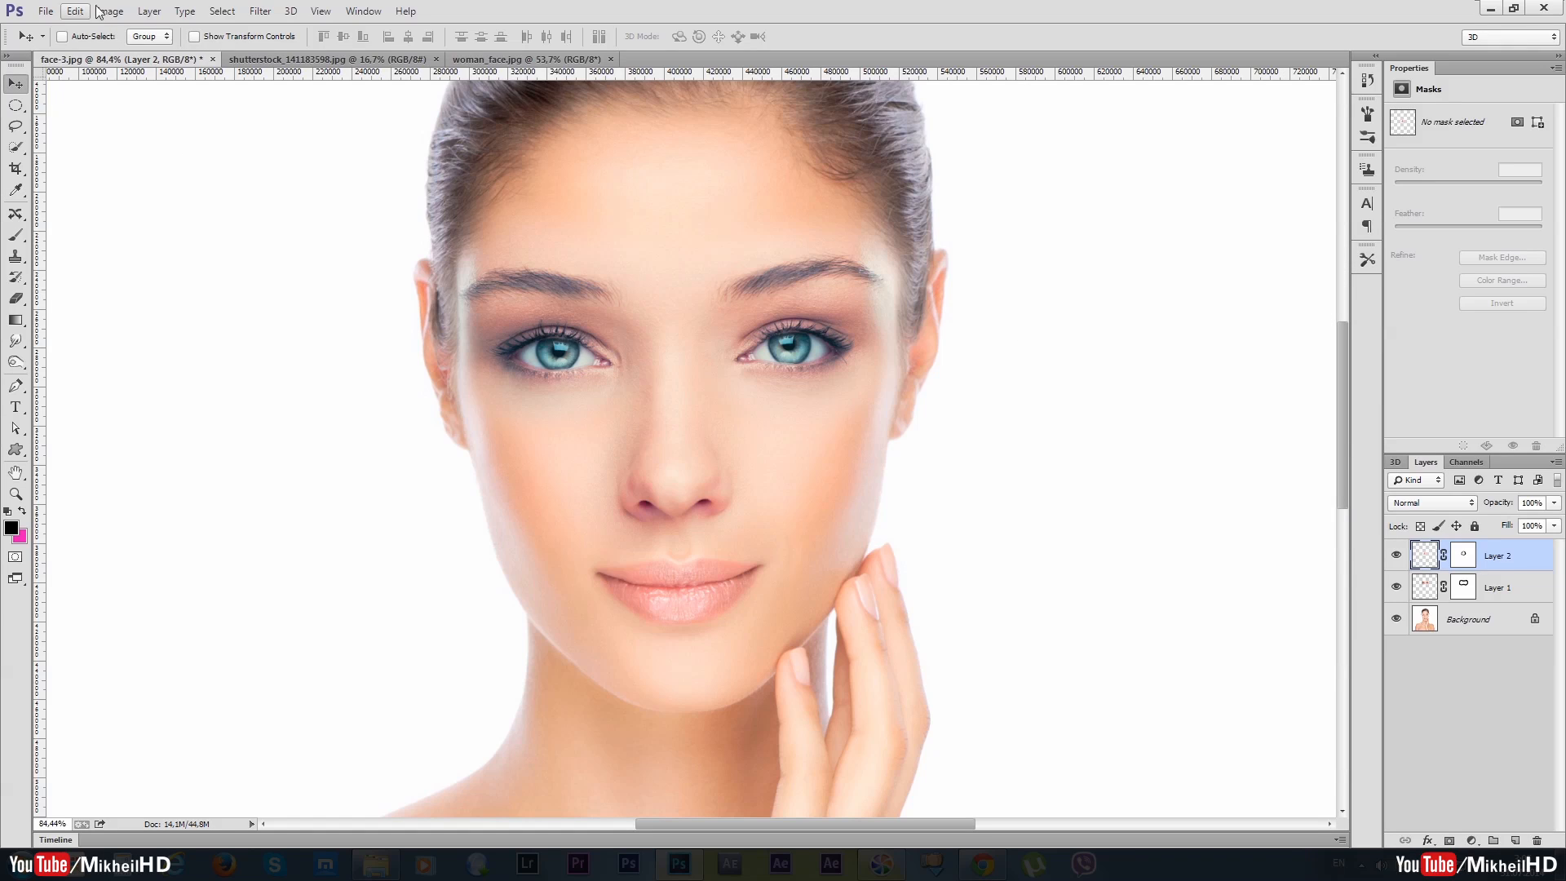
# Step: Start a Color Balance adjustment on Layer 2 and shift the midtones slightly toward cyan and yellow
pyautogui.click(121, 11)
pyautogui.moveTo(127, 52)
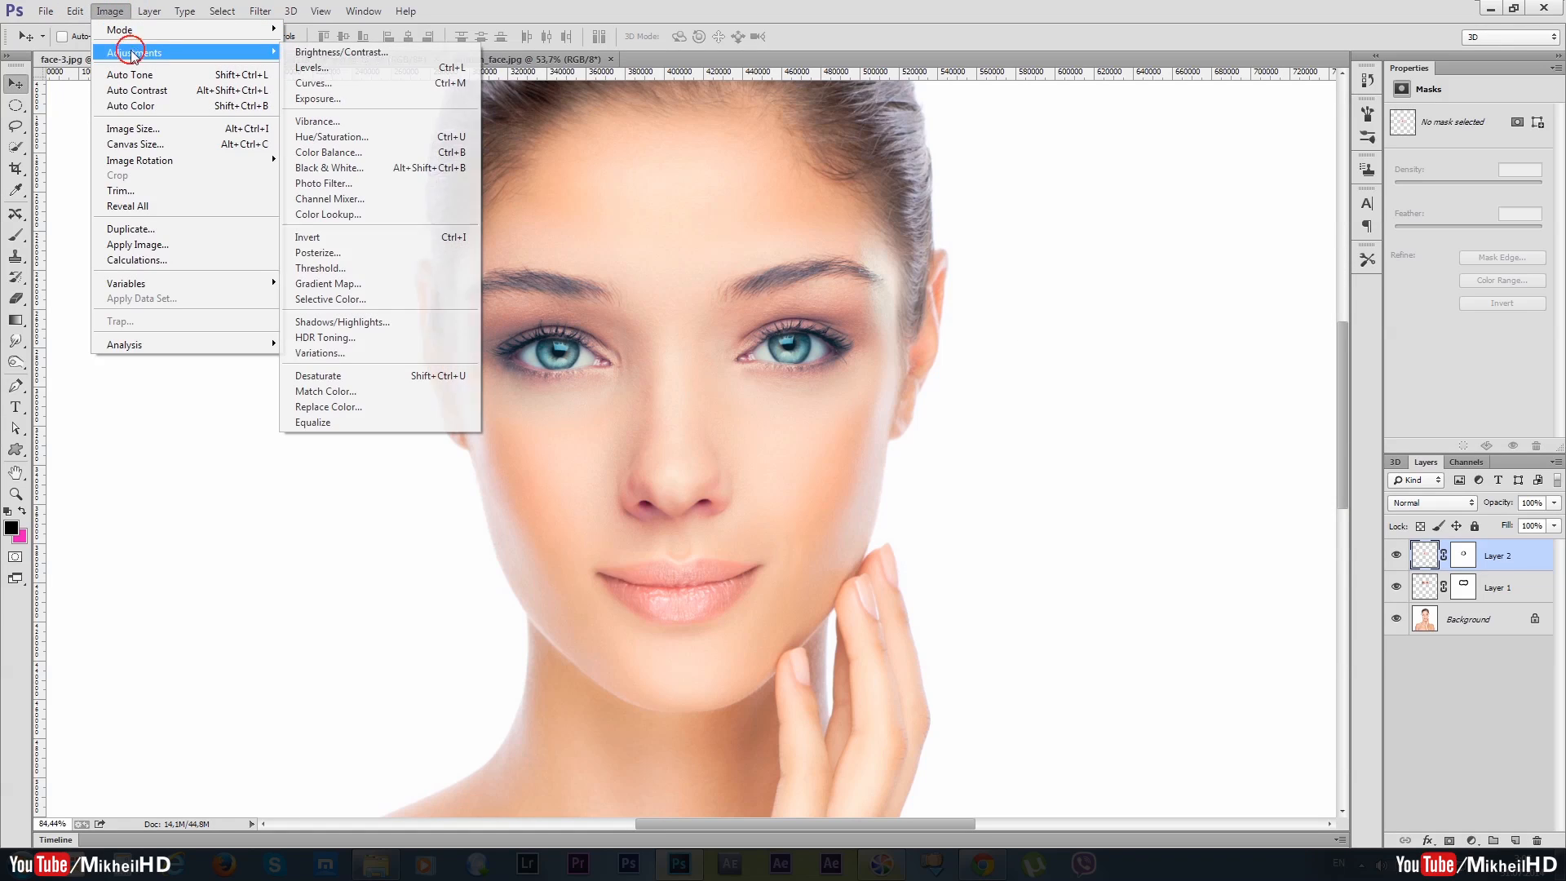
pyautogui.click(330, 152)
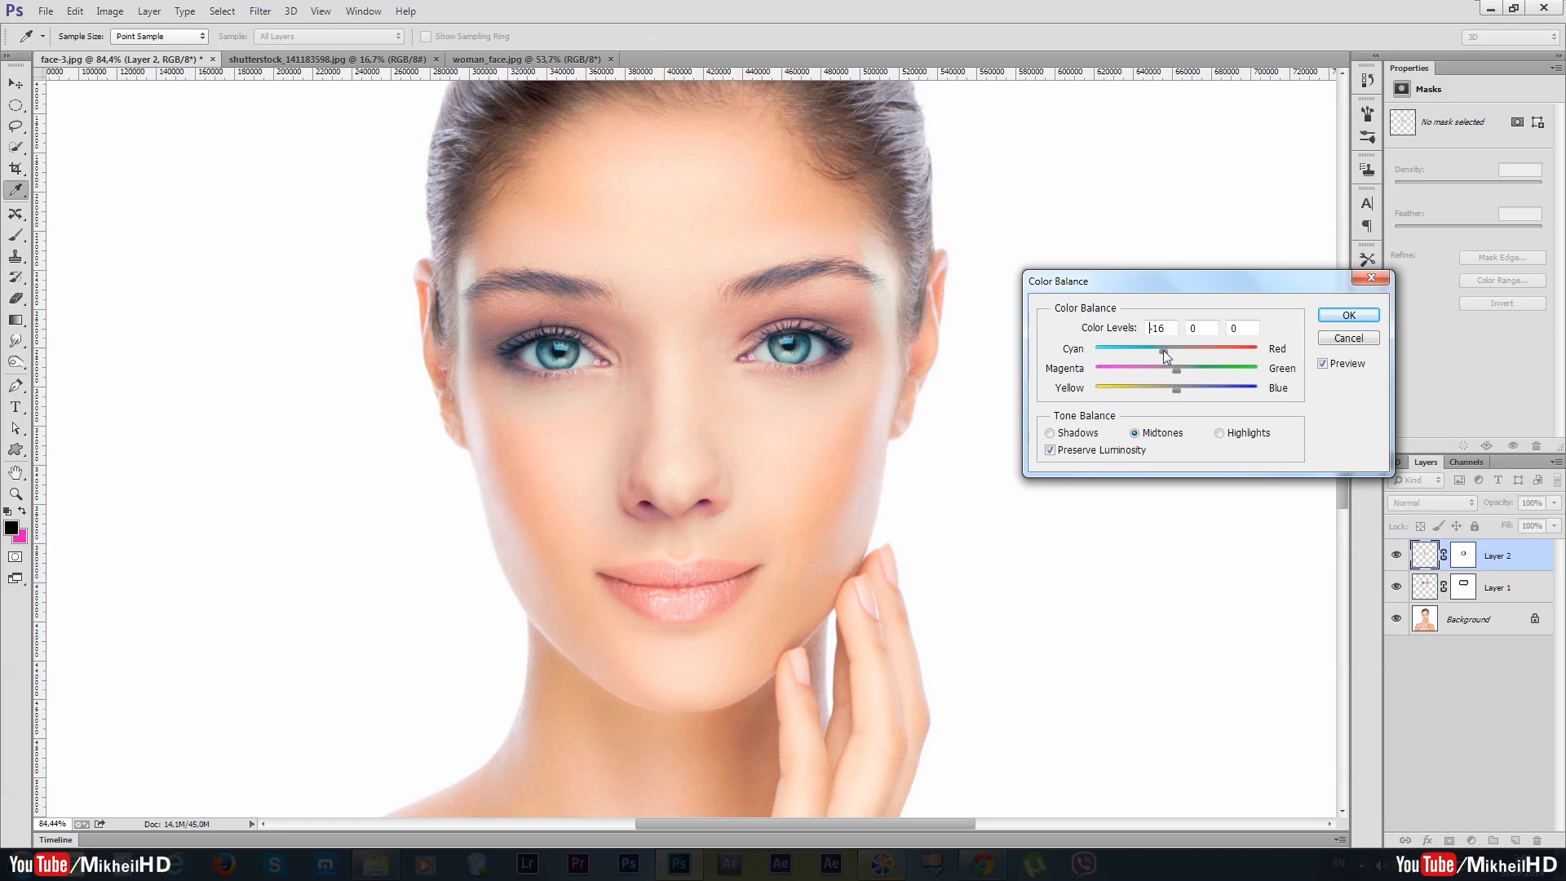
pyautogui.moveTo(1174, 355); pyautogui.dragTo(1164, 355)
pyautogui.moveTo(1177, 390); pyautogui.dragTo(1173, 390)
pyautogui.hotkey('ctrl', '1')
pyautogui.moveTo(1178, 351); pyautogui.dragTo(1169, 352)
pyautogui.click(1172, 356)
pyautogui.moveTo(1179, 395); pyautogui.dragTo(1171, 395)
# Step: Fine-tune the highlights in the Color Balance adjustment of Layer 2 and apply it
pyautogui.click(1218, 432)
pyautogui.click(1174, 351)
pyautogui.moveTo(1177, 386); pyautogui.dragTo(1176, 388)
pyautogui.click(1343, 317)
# Step: Check the color-matched nose by hiding and showing Layer 2 and examining the face at different magnifications
pyautogui.scroll(-7, 754, 462)
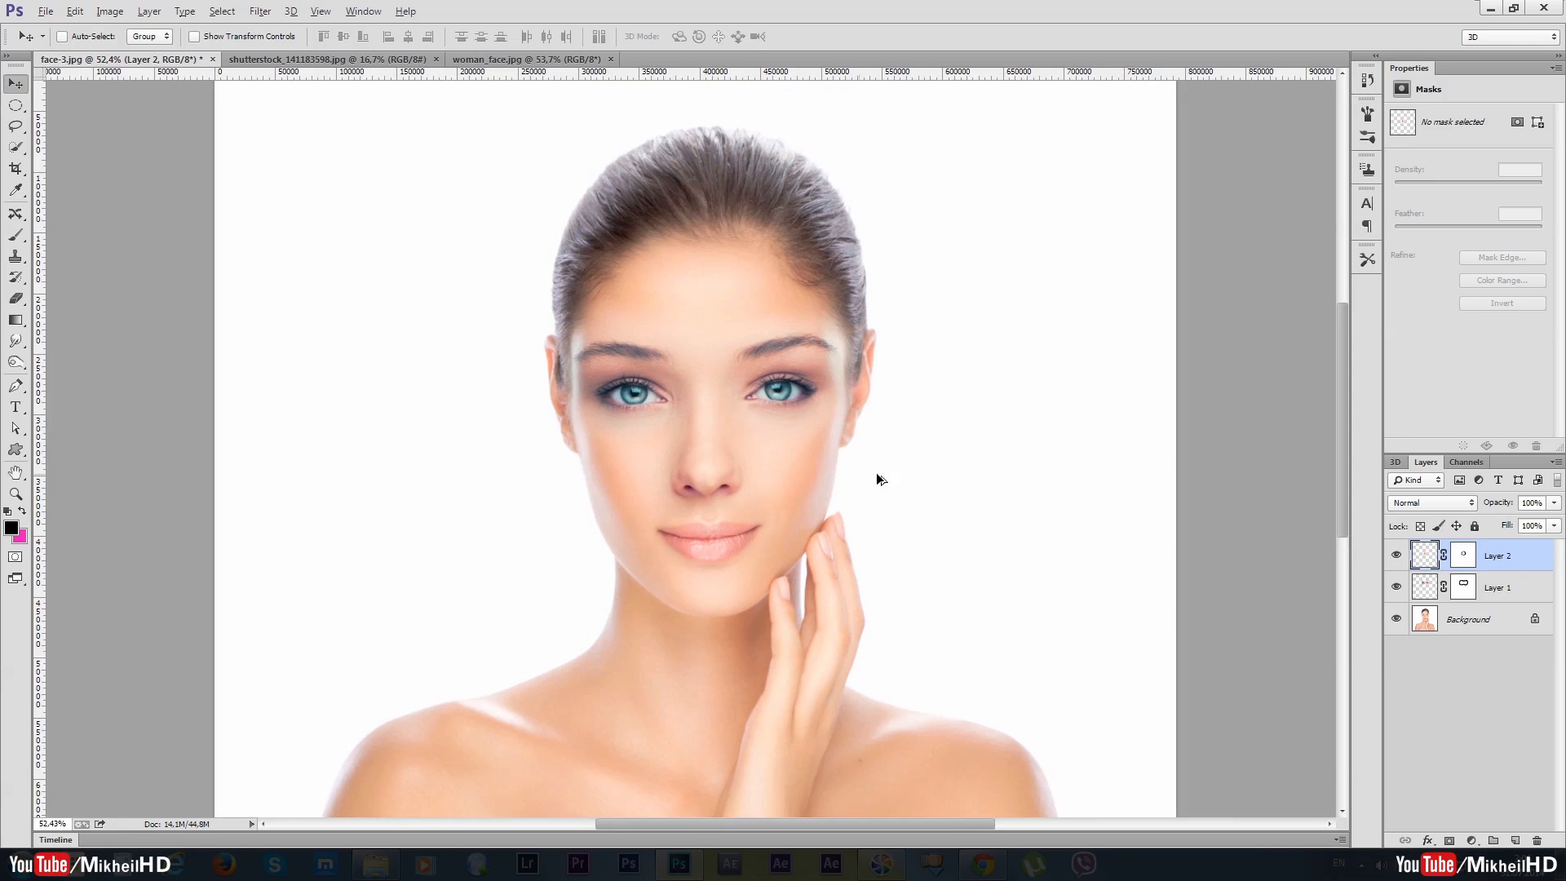
pyautogui.scroll(3, 764, 536)
pyautogui.scroll(-2, 762, 537)
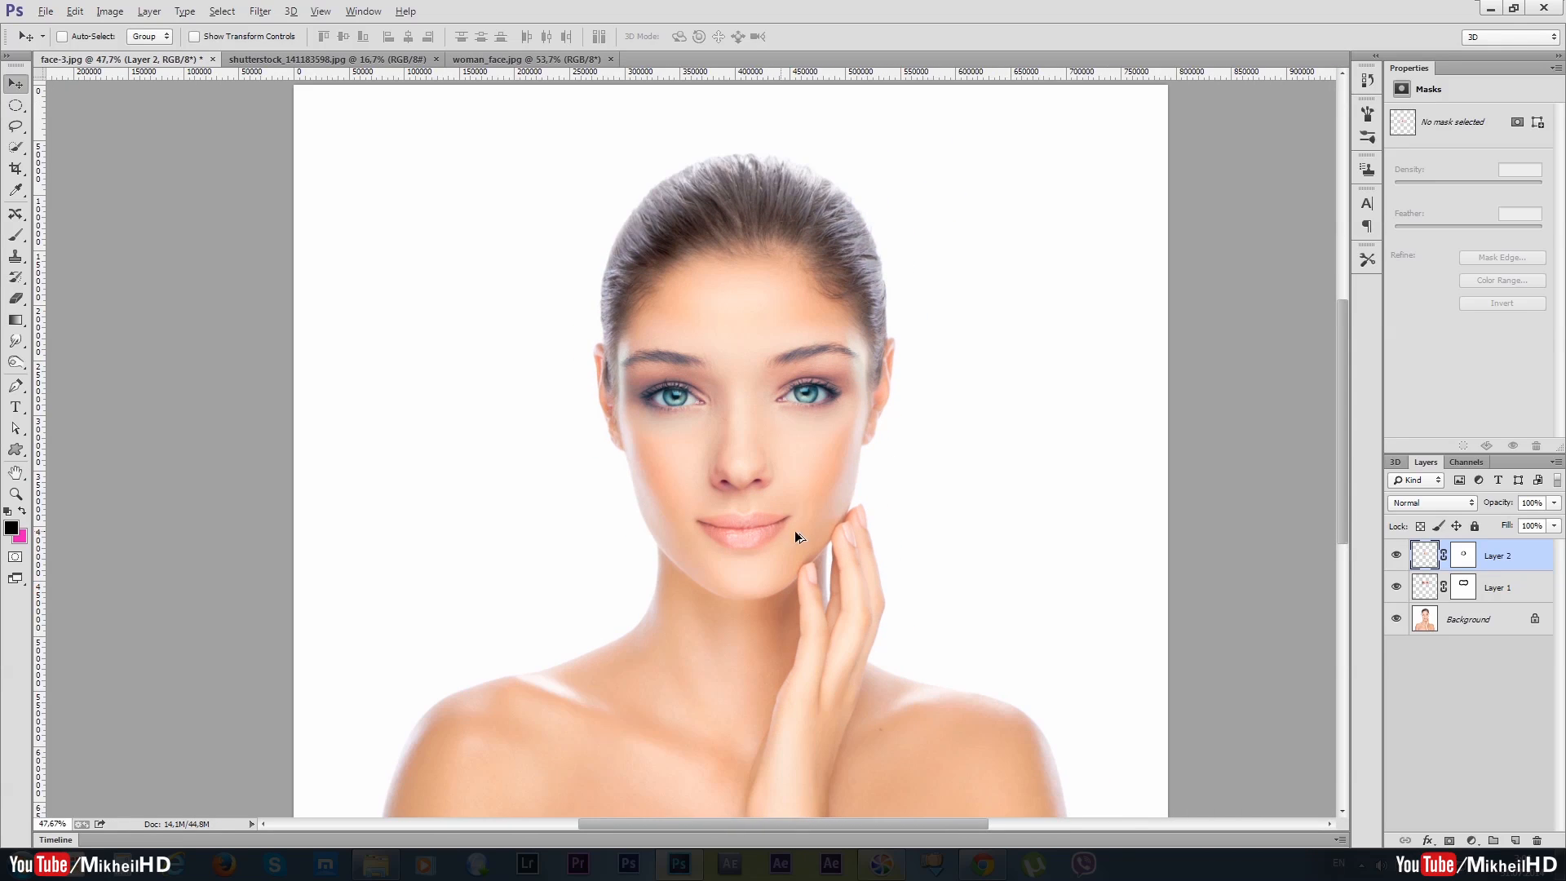
pyautogui.click(1397, 557)
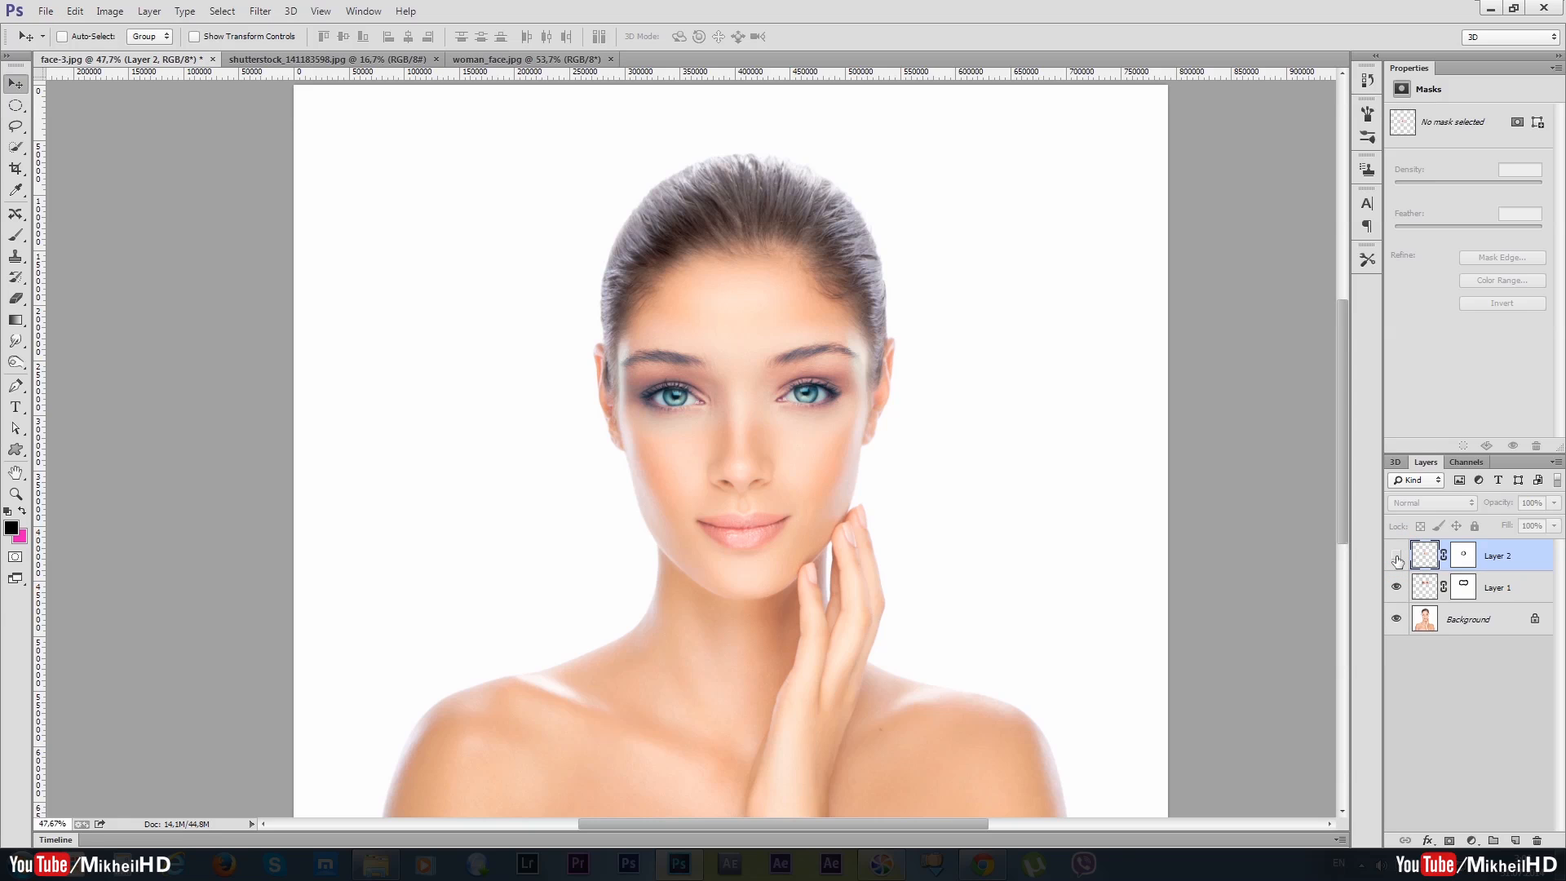
pyautogui.click(1397, 557)
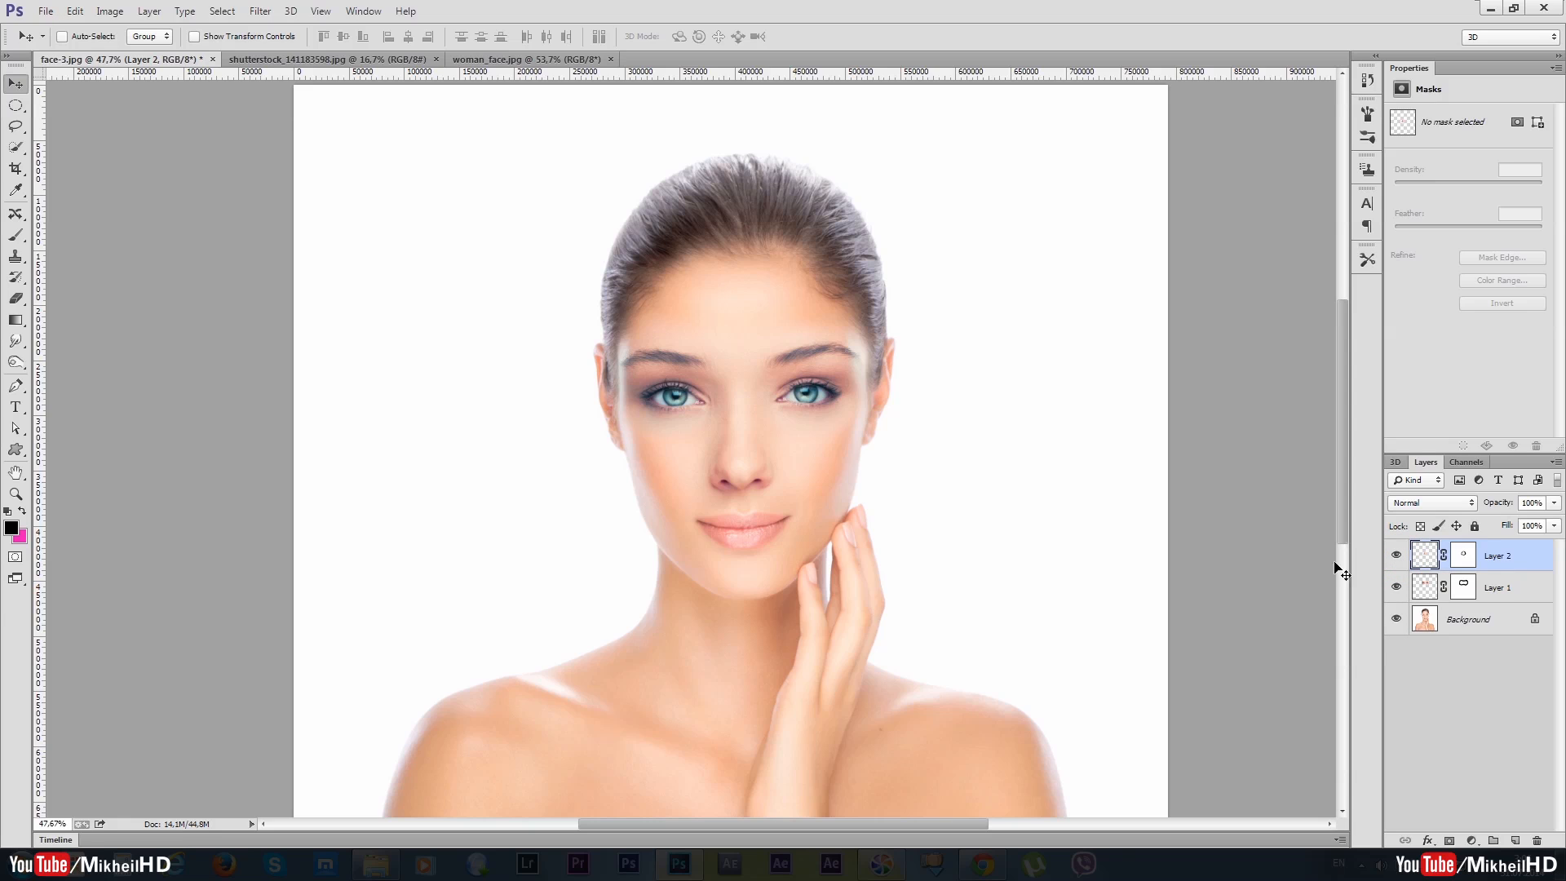
pyautogui.scroll(2, 796, 490)
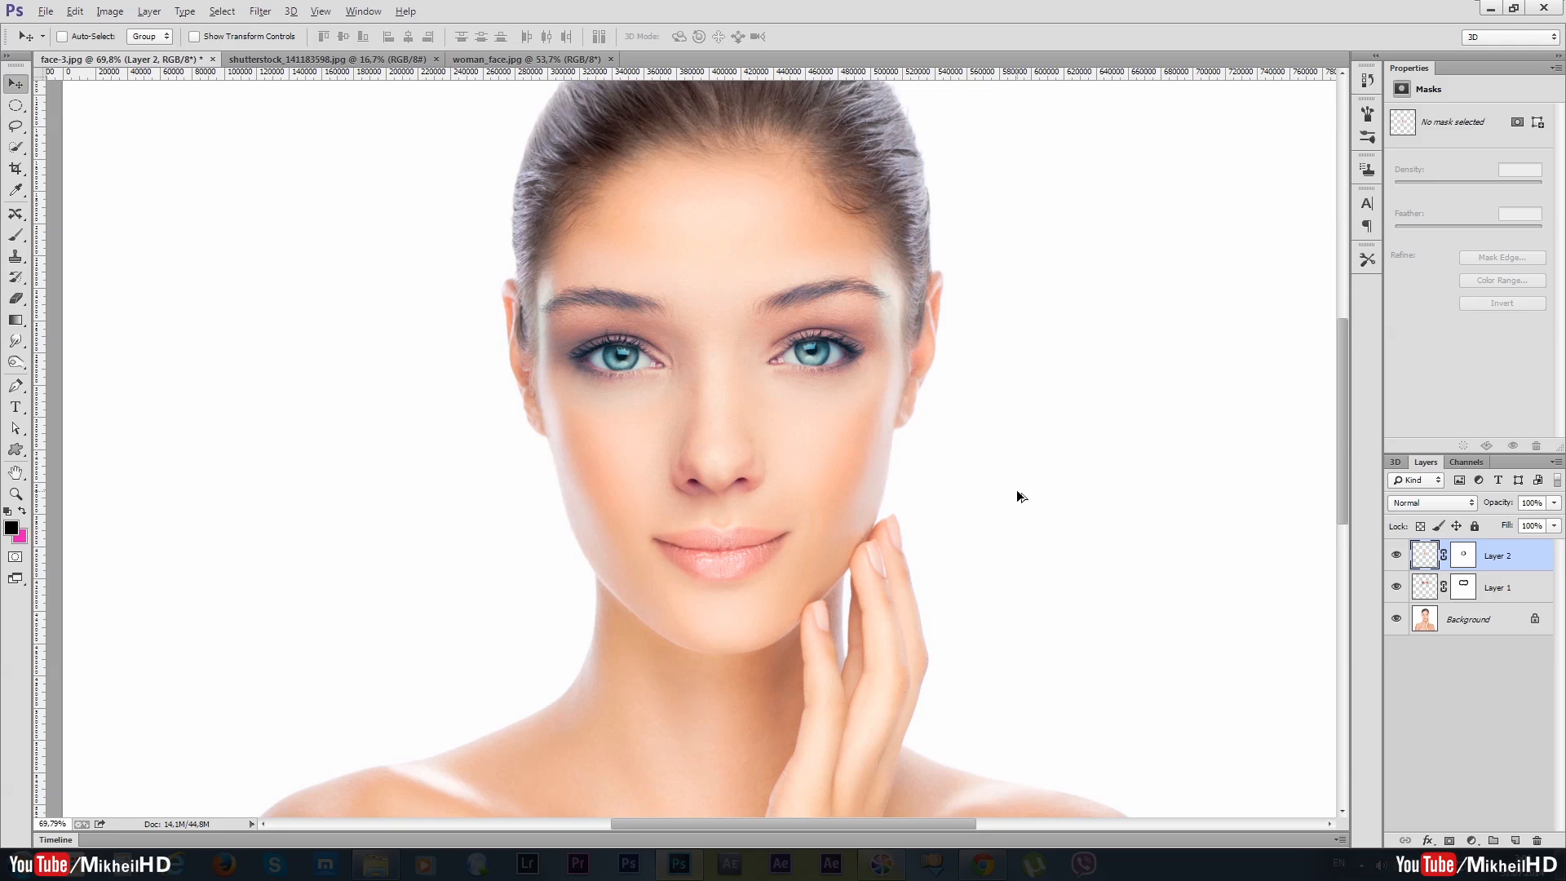
pyautogui.scroll(-2, 850, 497)
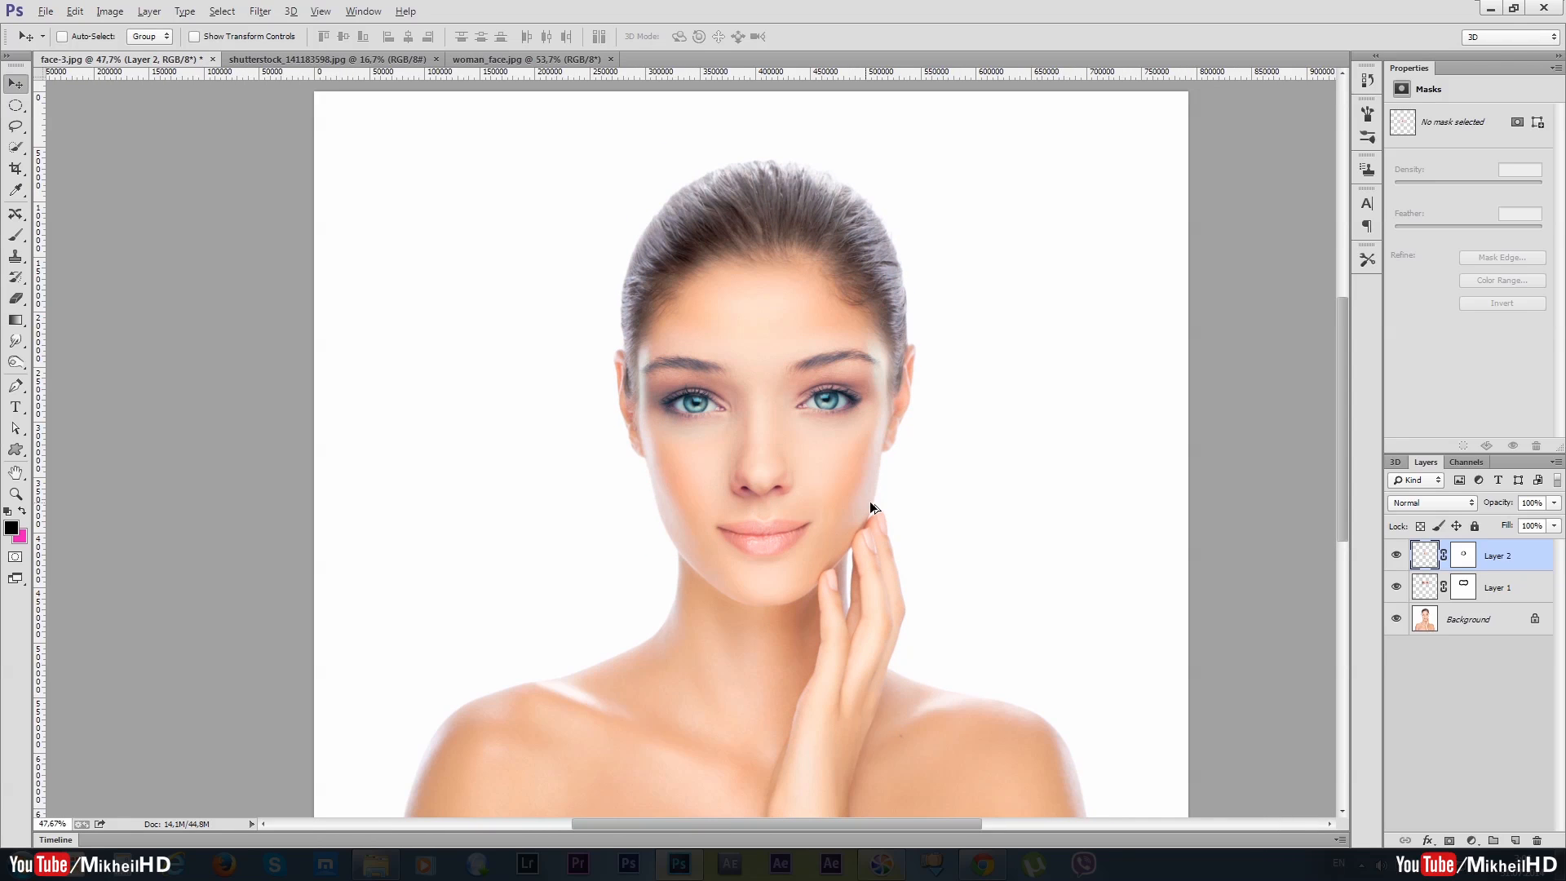
pyautogui.scroll(-2, 879, 493)
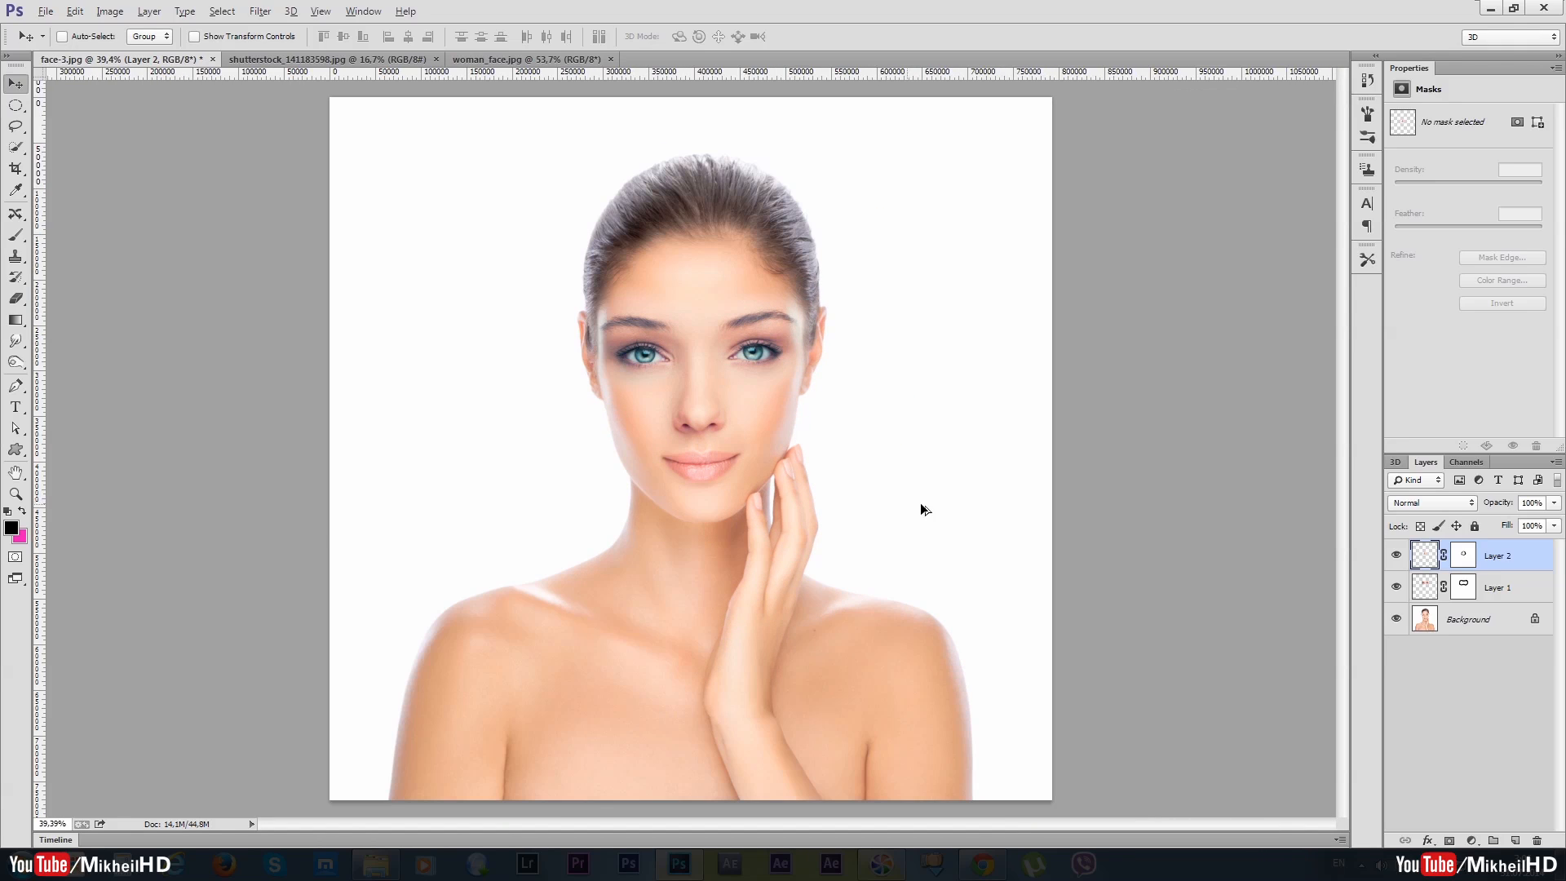
# Step: Put Layer 1 and Layer 2 together into a new layer group
pyautogui.keyDown('shift'); pyautogui.click(1519, 589); pyautogui.keyUp('shift')
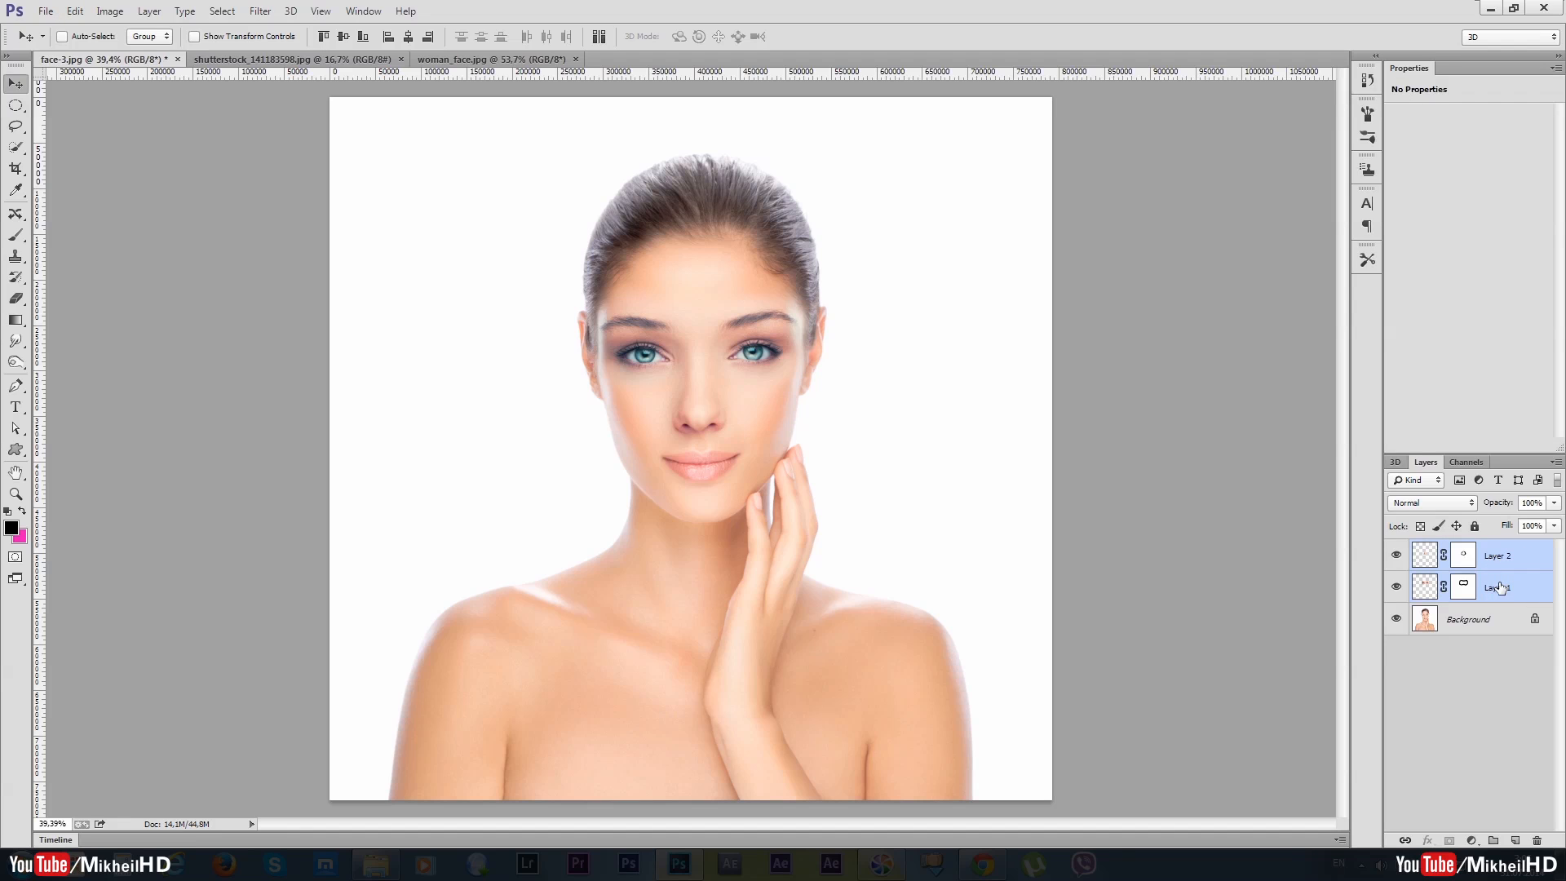
pyautogui.moveTo(1492, 591); pyautogui.dragTo(1494, 839)
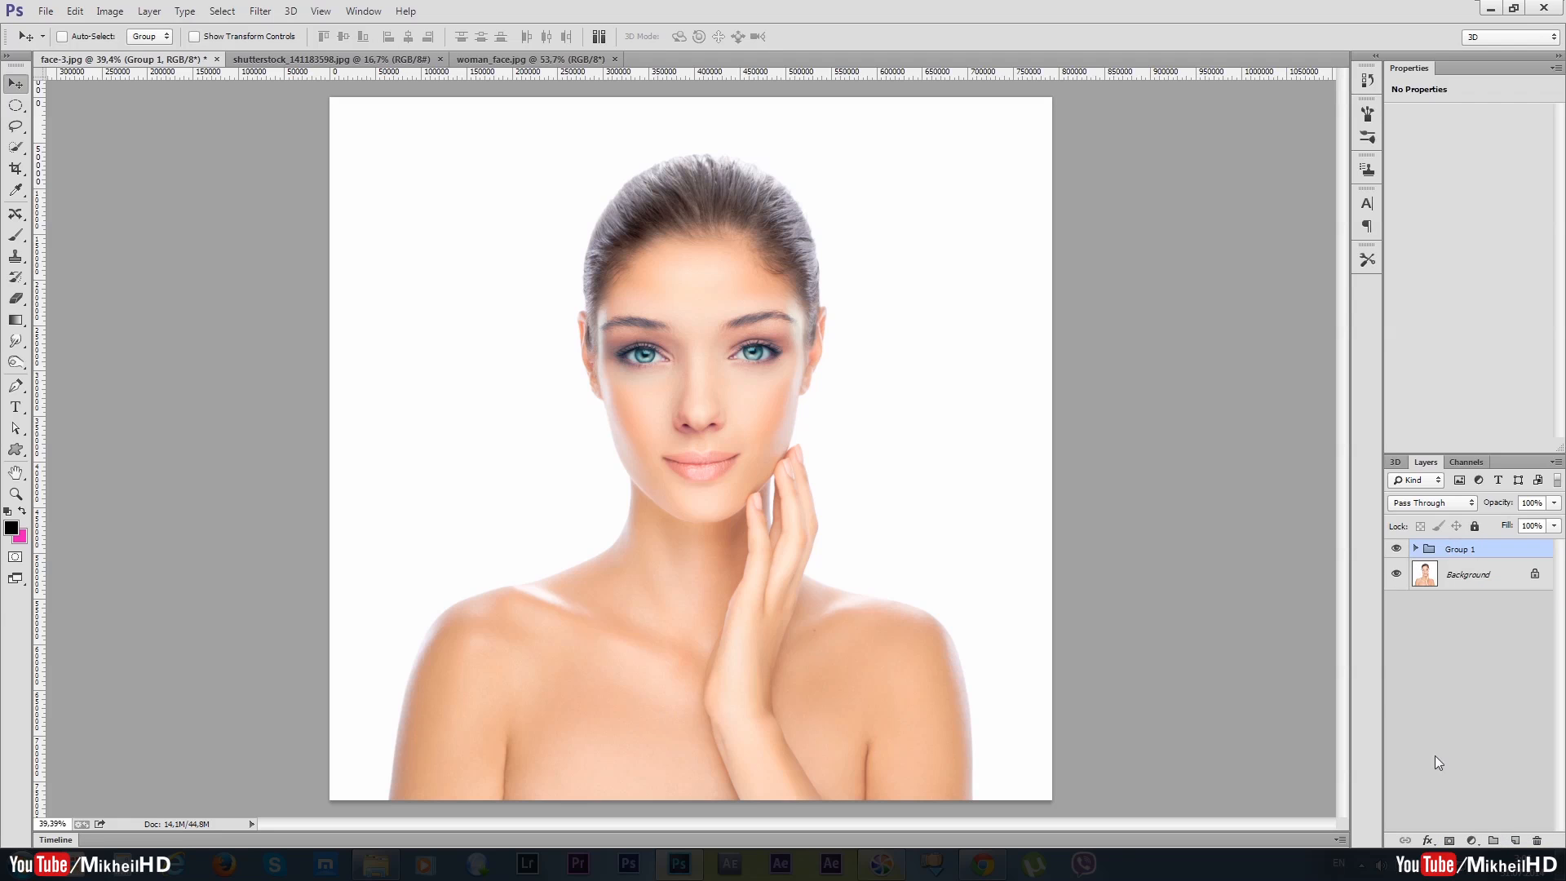
# Step: Hide the layer group, examine the original face up close, and show the group again
pyautogui.click(1397, 552)
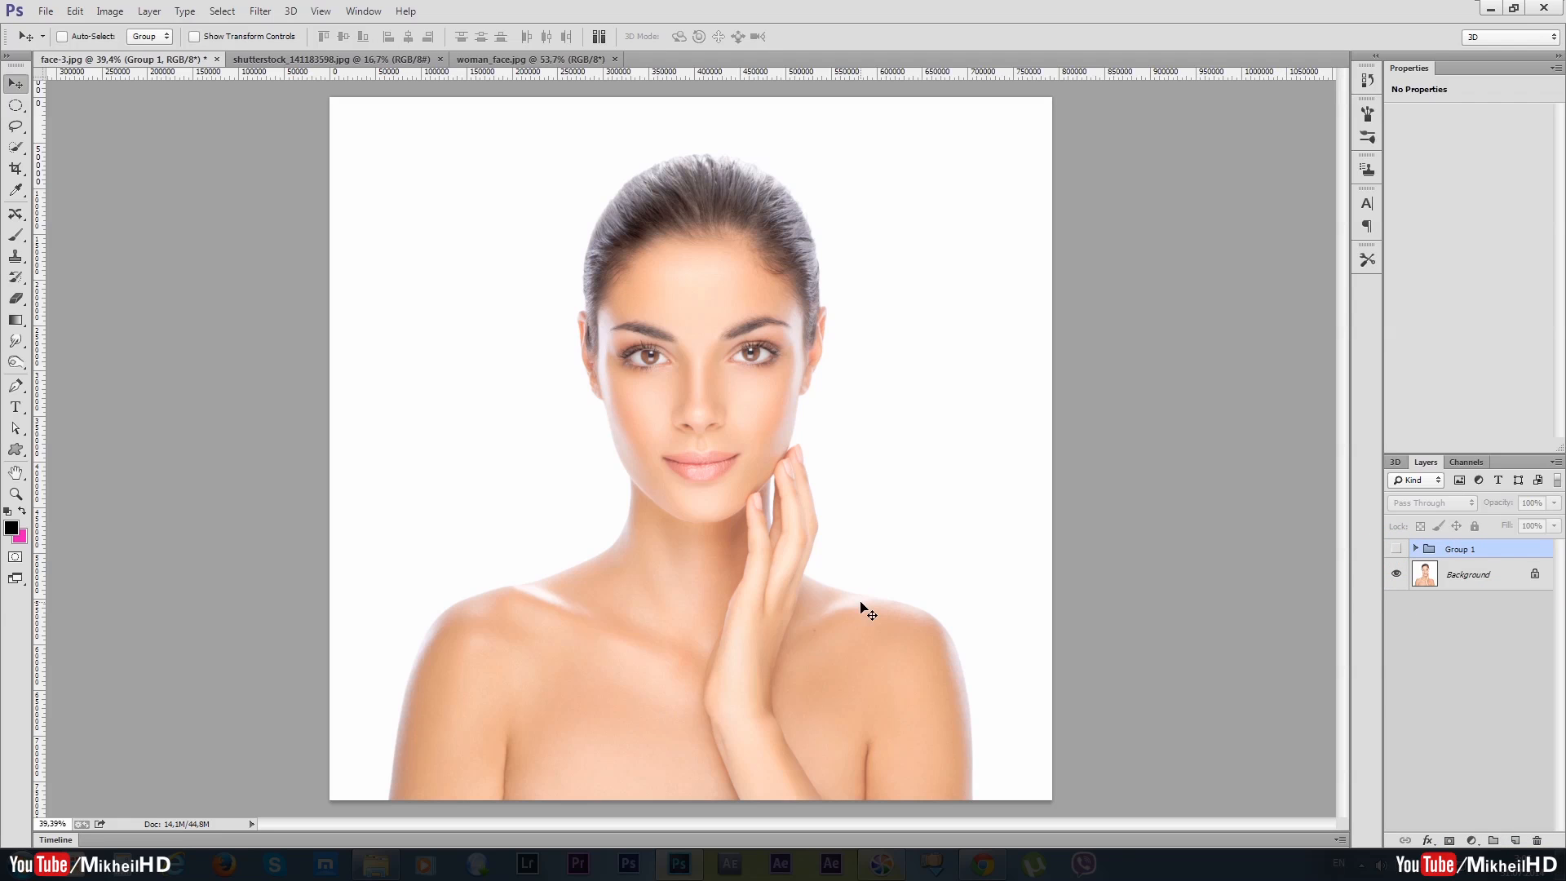
pyautogui.scroll(2, 575, 422)
pyautogui.scroll(1, 574, 418)
pyautogui.moveTo(896, 329); pyautogui.dragTo(753, 400)
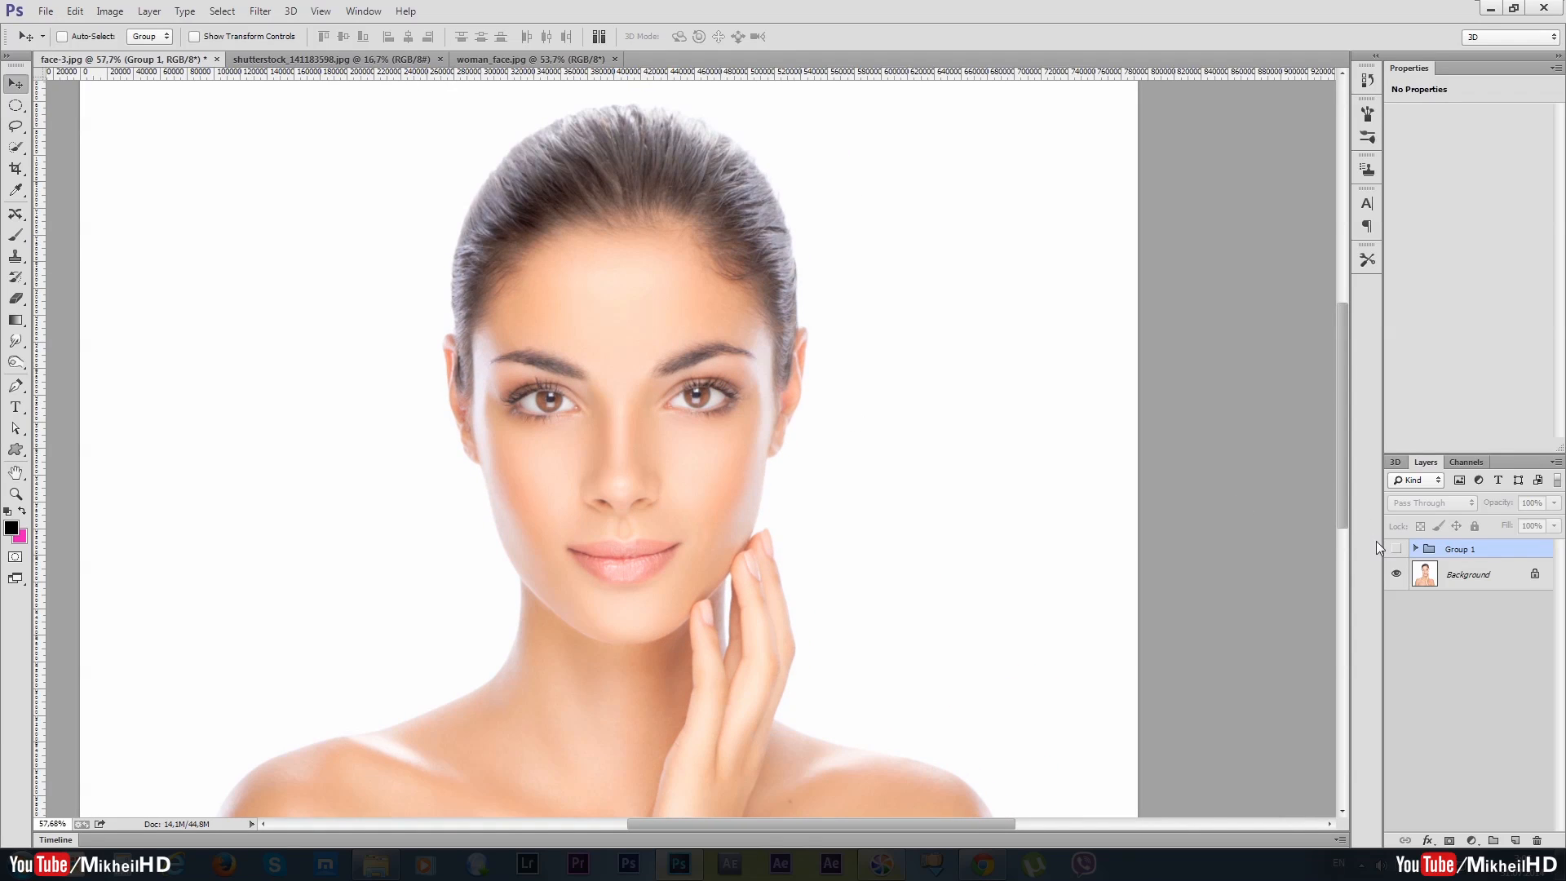
pyautogui.scroll(2, 698, 455)
pyautogui.scroll(-3, 697, 457)
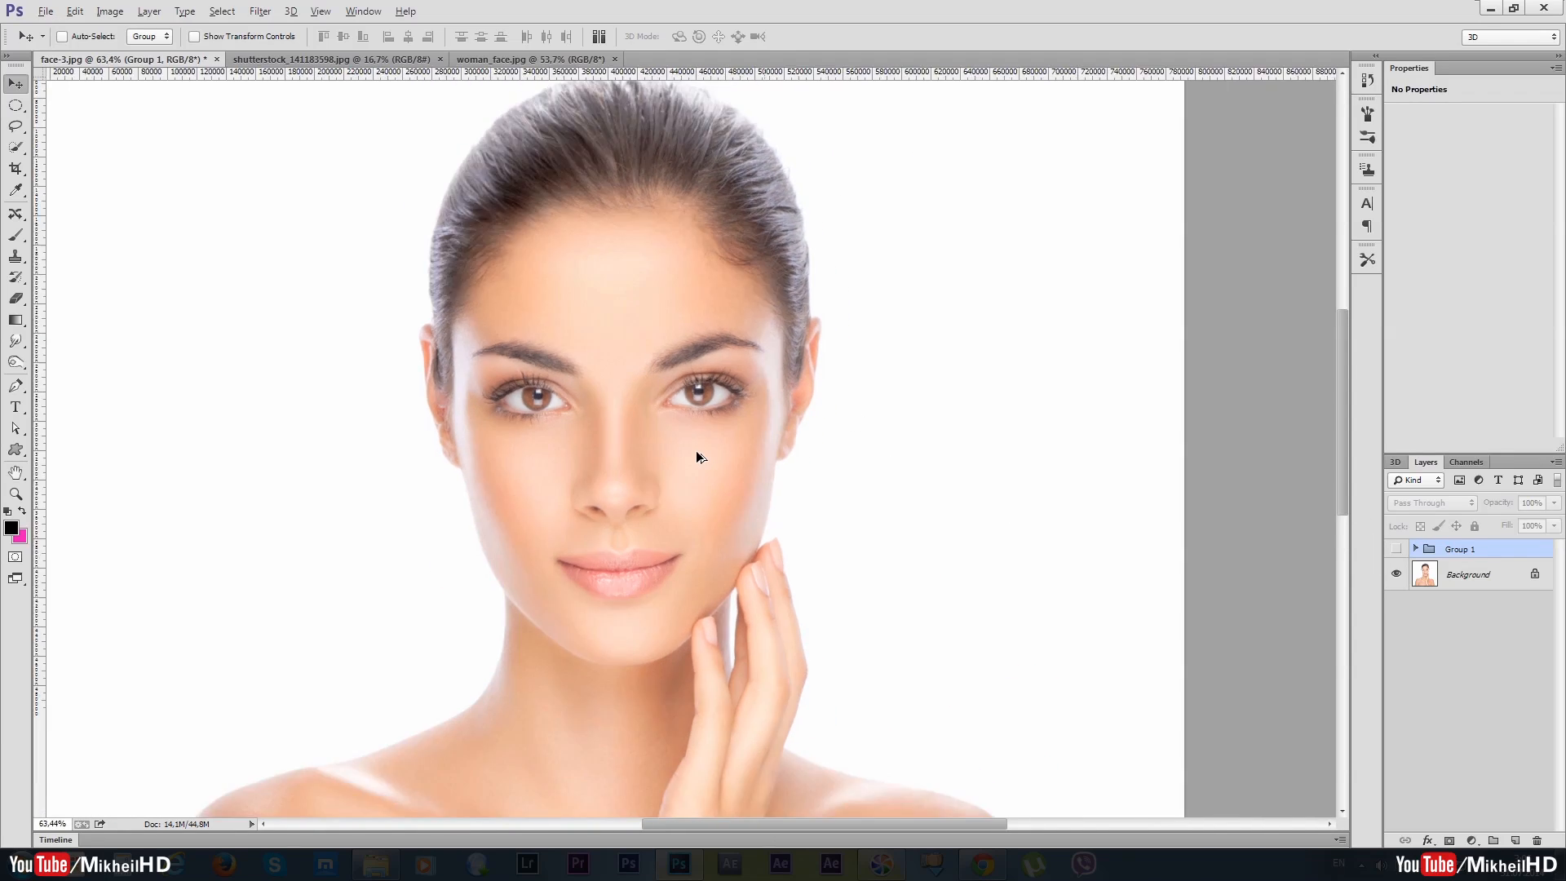
pyautogui.press('alt')
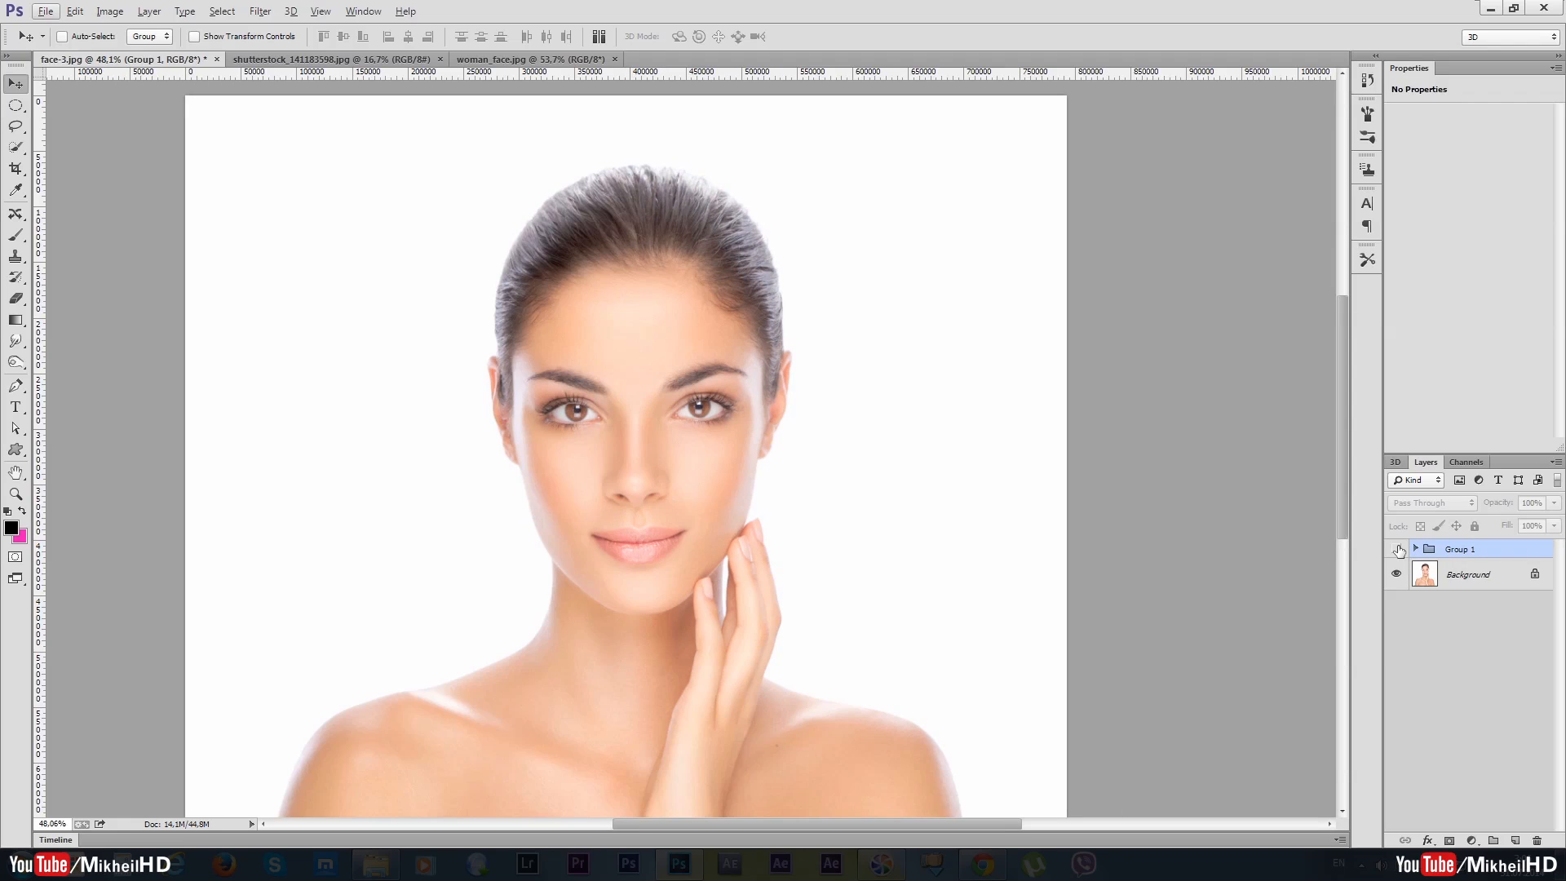
pyautogui.click(1399, 552)
# Step: Examine the edited face up close, then hide the layer group to compare it with the original
pyautogui.scroll(-1, 618, 520)
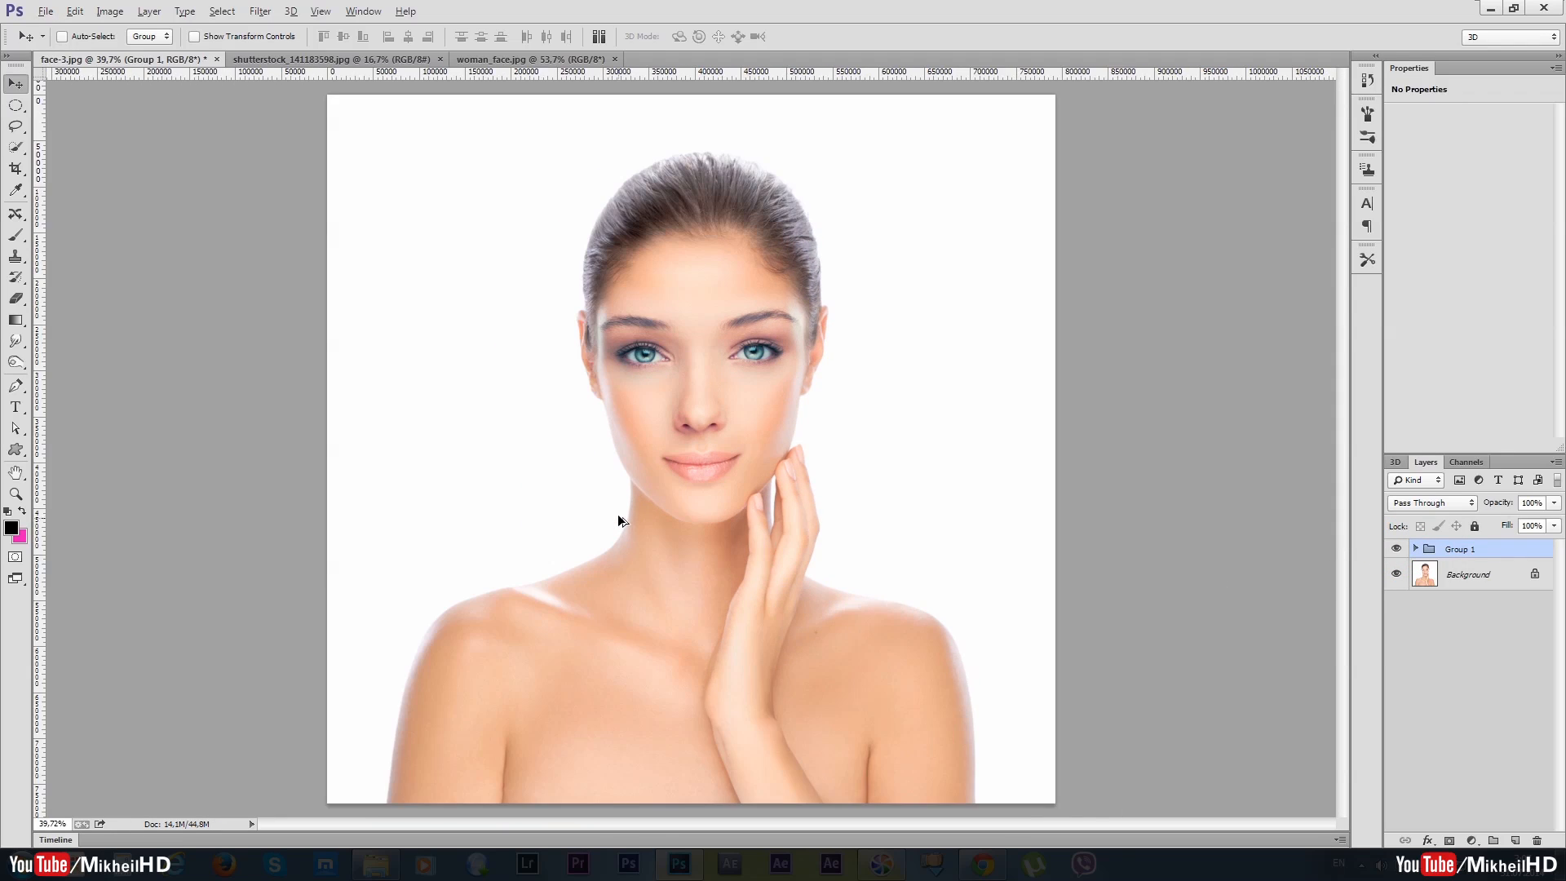
pyautogui.scroll(1, 618, 521)
pyautogui.scroll(1, 770, 291)
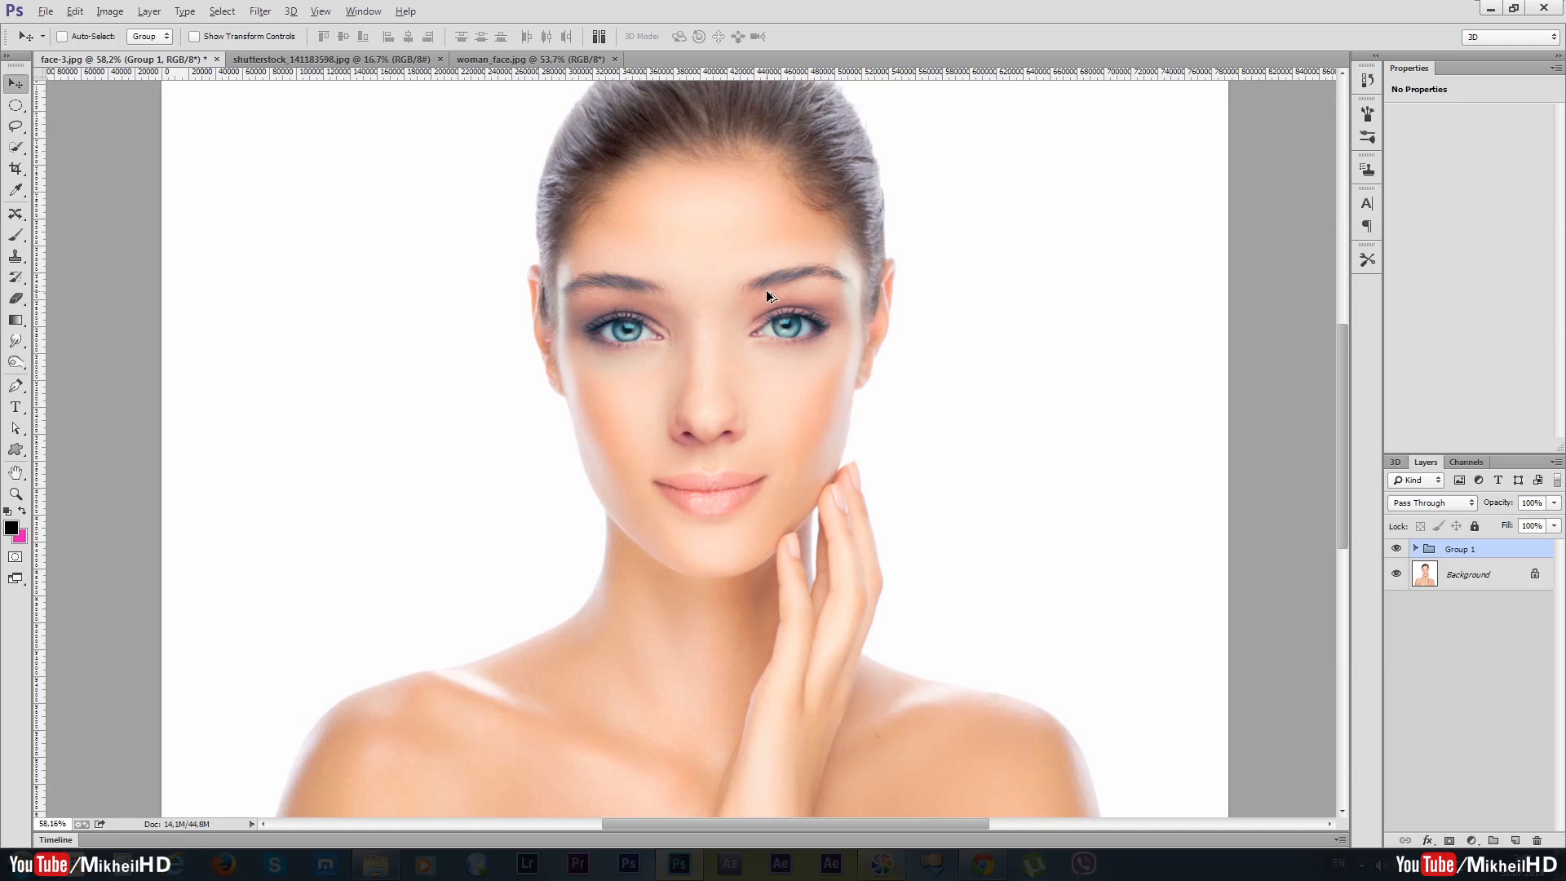
pyautogui.moveTo(777, 252); pyautogui.dragTo(761, 350)
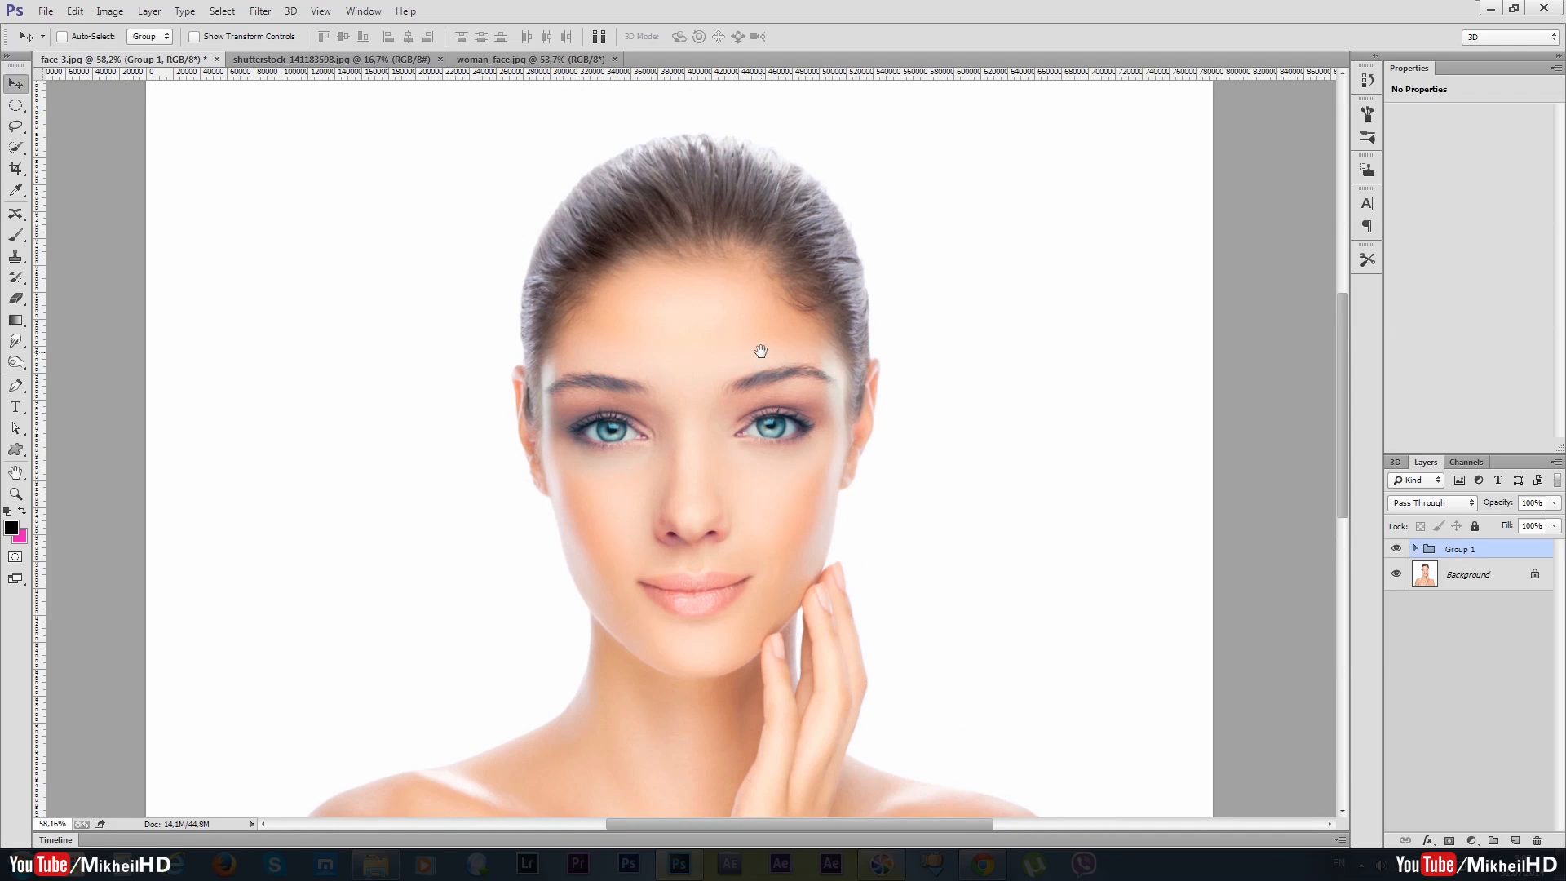
pyautogui.scroll(-2, 824, 462)
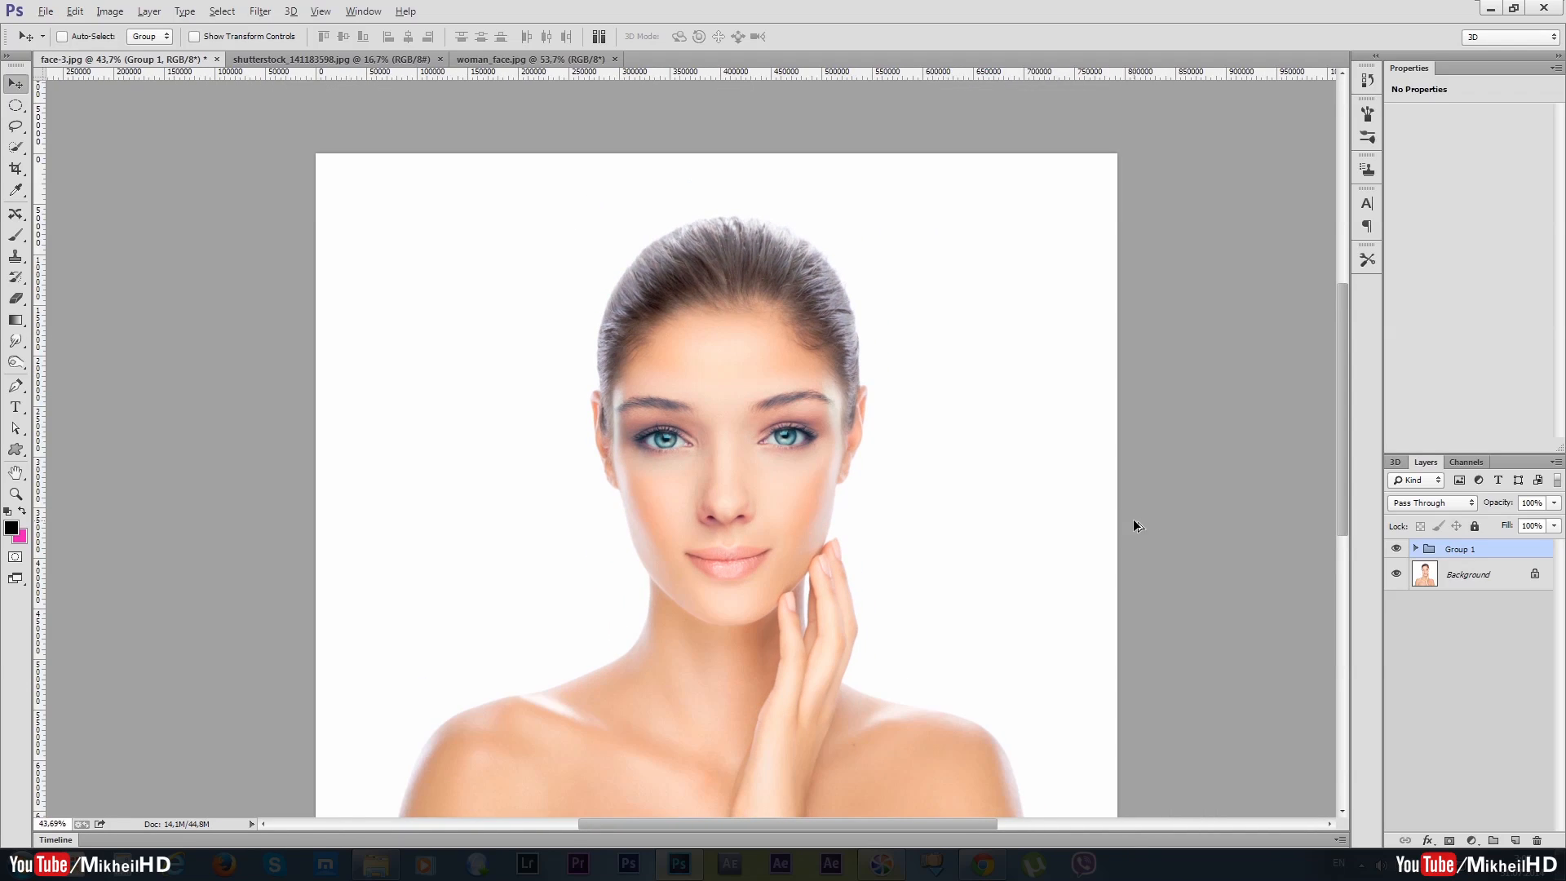
pyautogui.press('alt')
pyautogui.click(1398, 549)
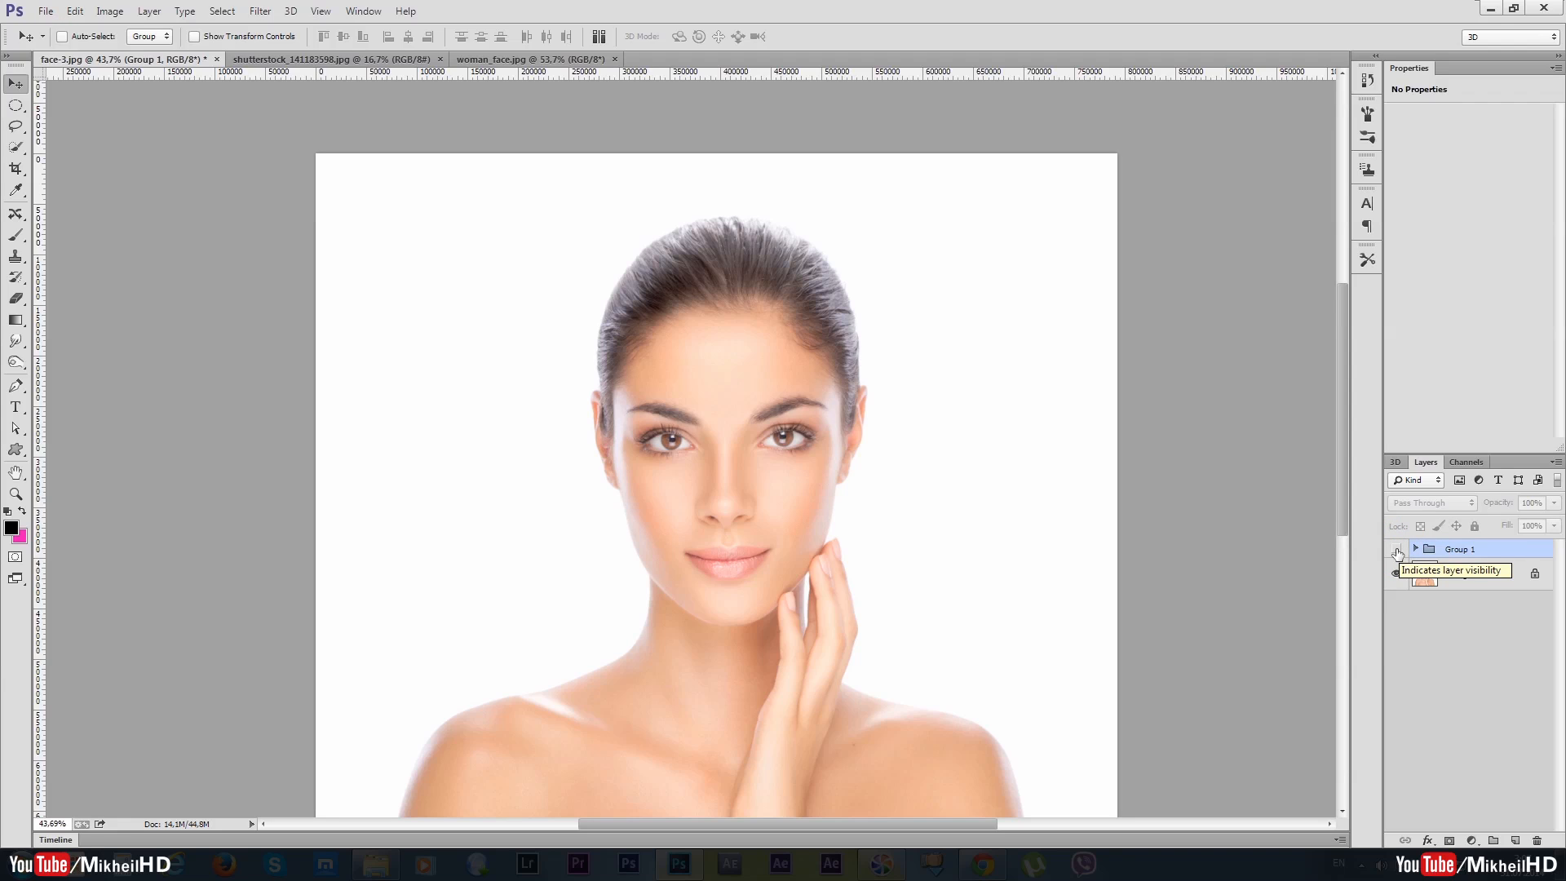
# Step: Clear the selection around the nose in woman_face.jpg, then return to face-3.jpg and show the layer group
pyautogui.click(532, 59)
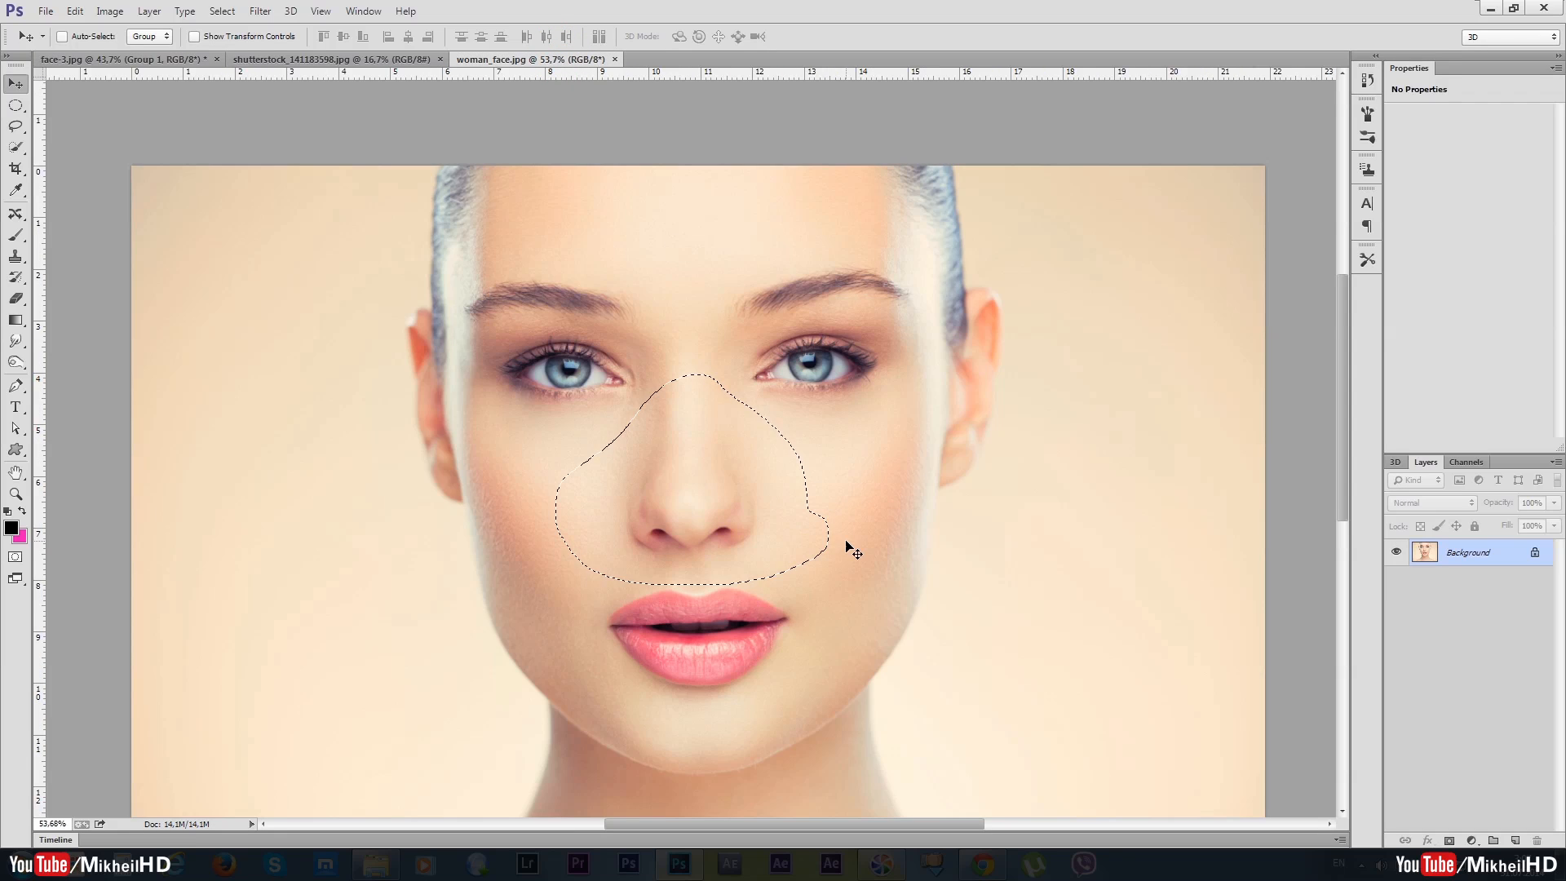
pyautogui.hotkey('ctrl', 'd')
pyautogui.click(165, 60)
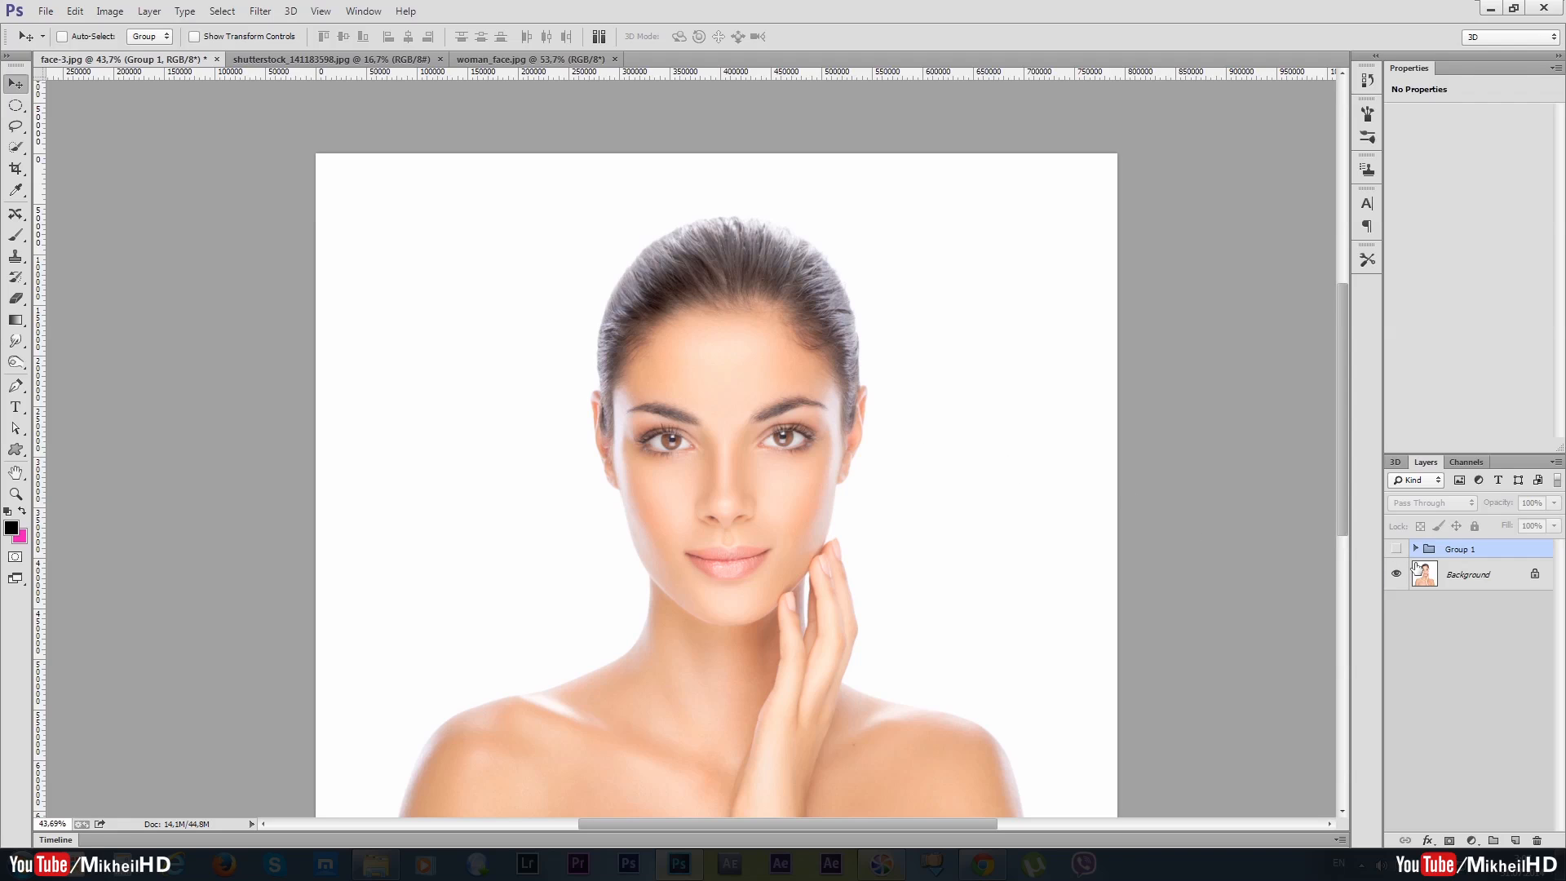
pyautogui.click(1396, 549)
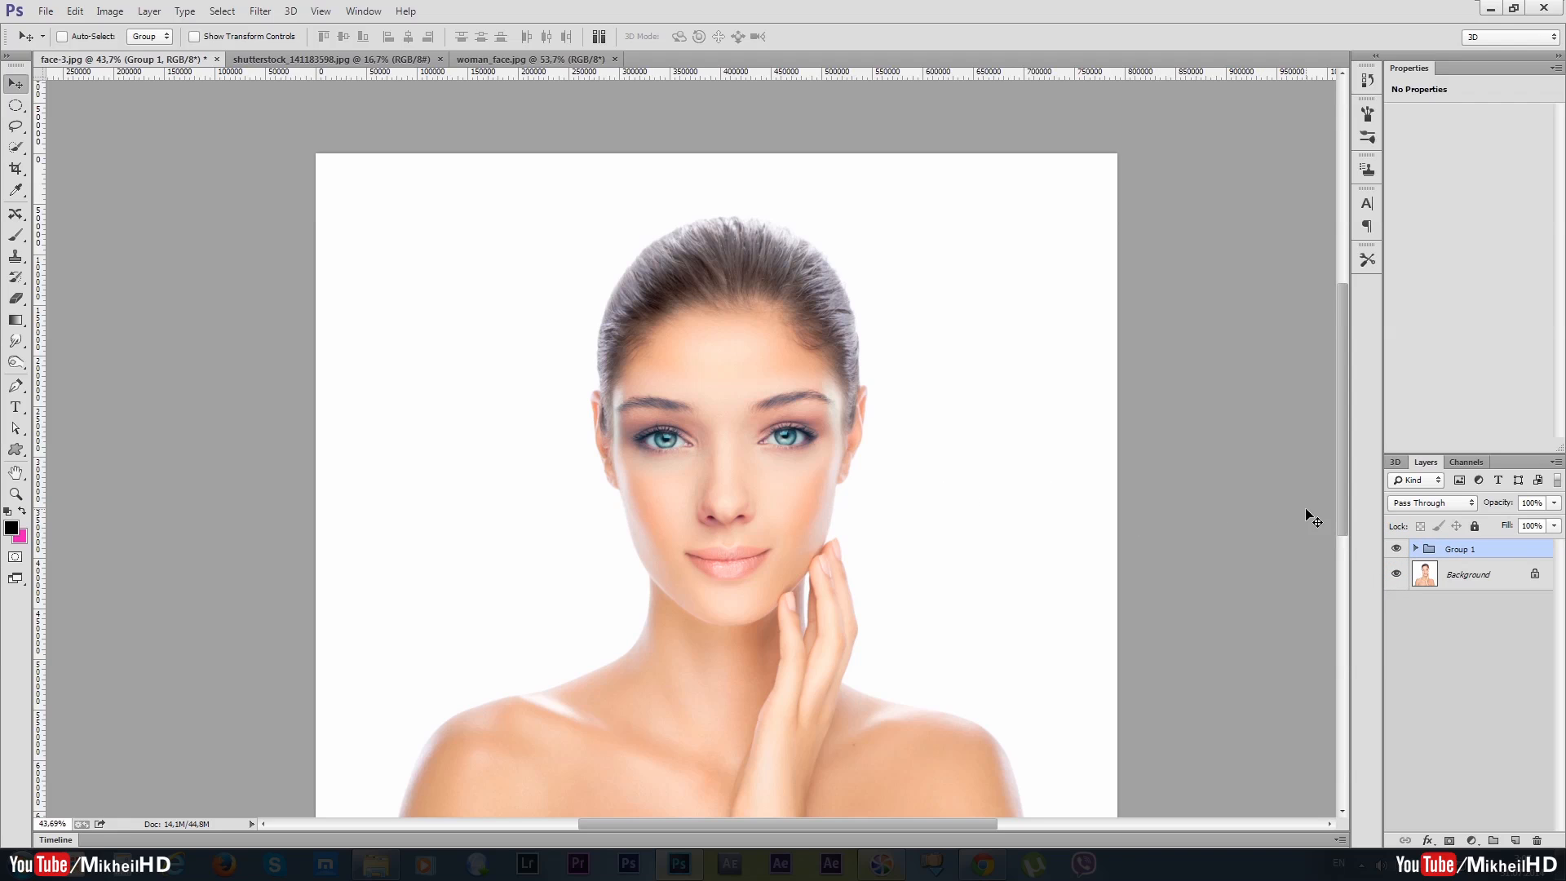
# Step: Compare the original and edited faces by repeatedly hiding and showing the layer group, leaving it visible
pyautogui.click(1397, 550)
pyautogui.click(1397, 550)
pyautogui.click(1397, 550)
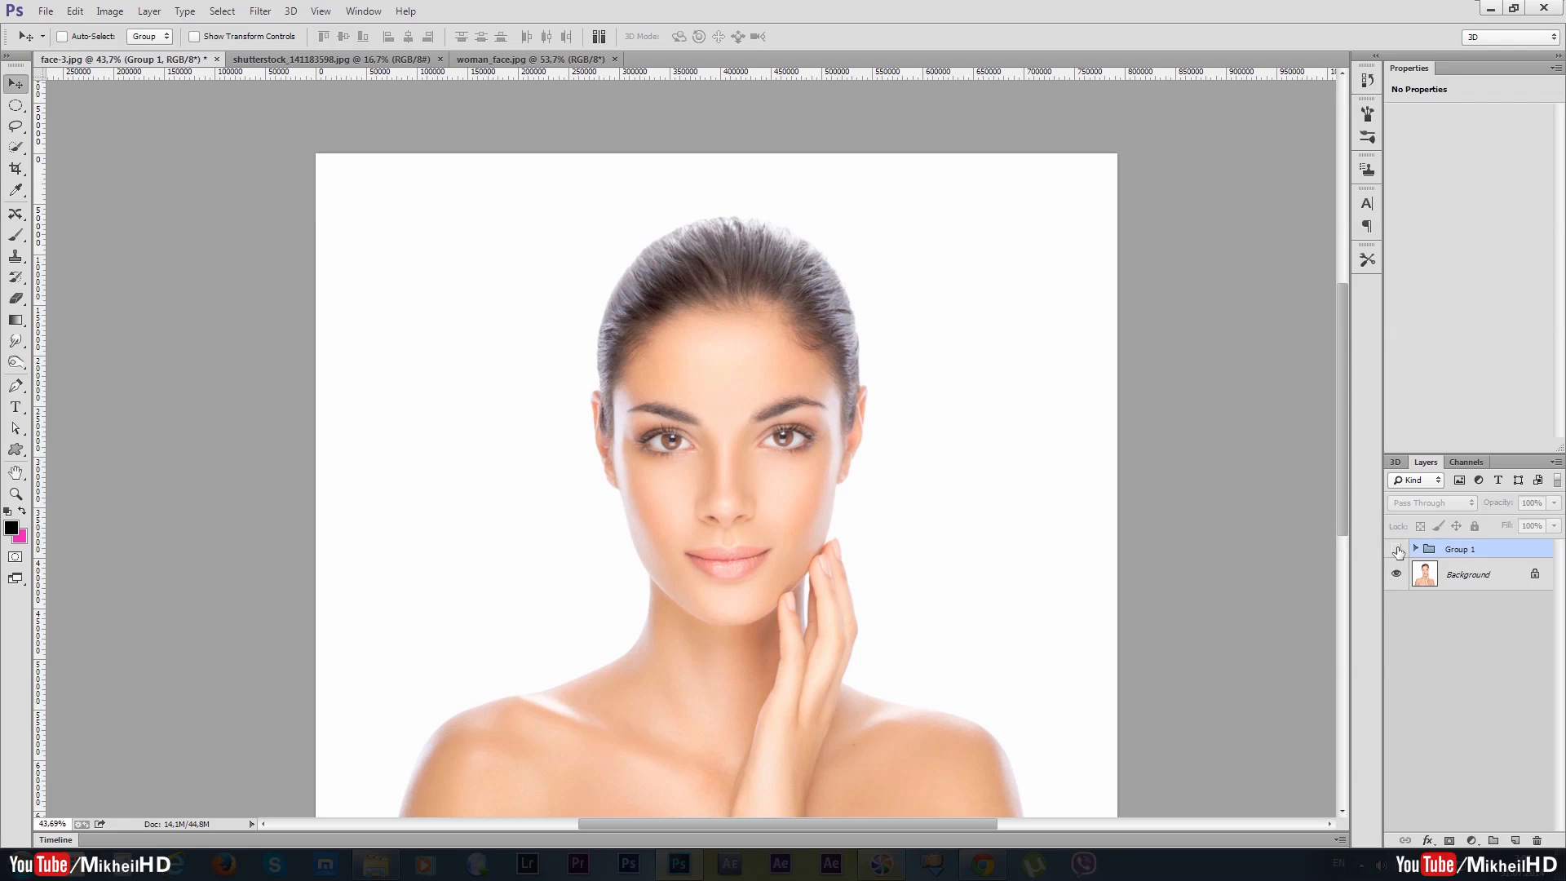
pyautogui.click(1397, 550)
pyautogui.click(1397, 550)
pyautogui.click(1397, 550)
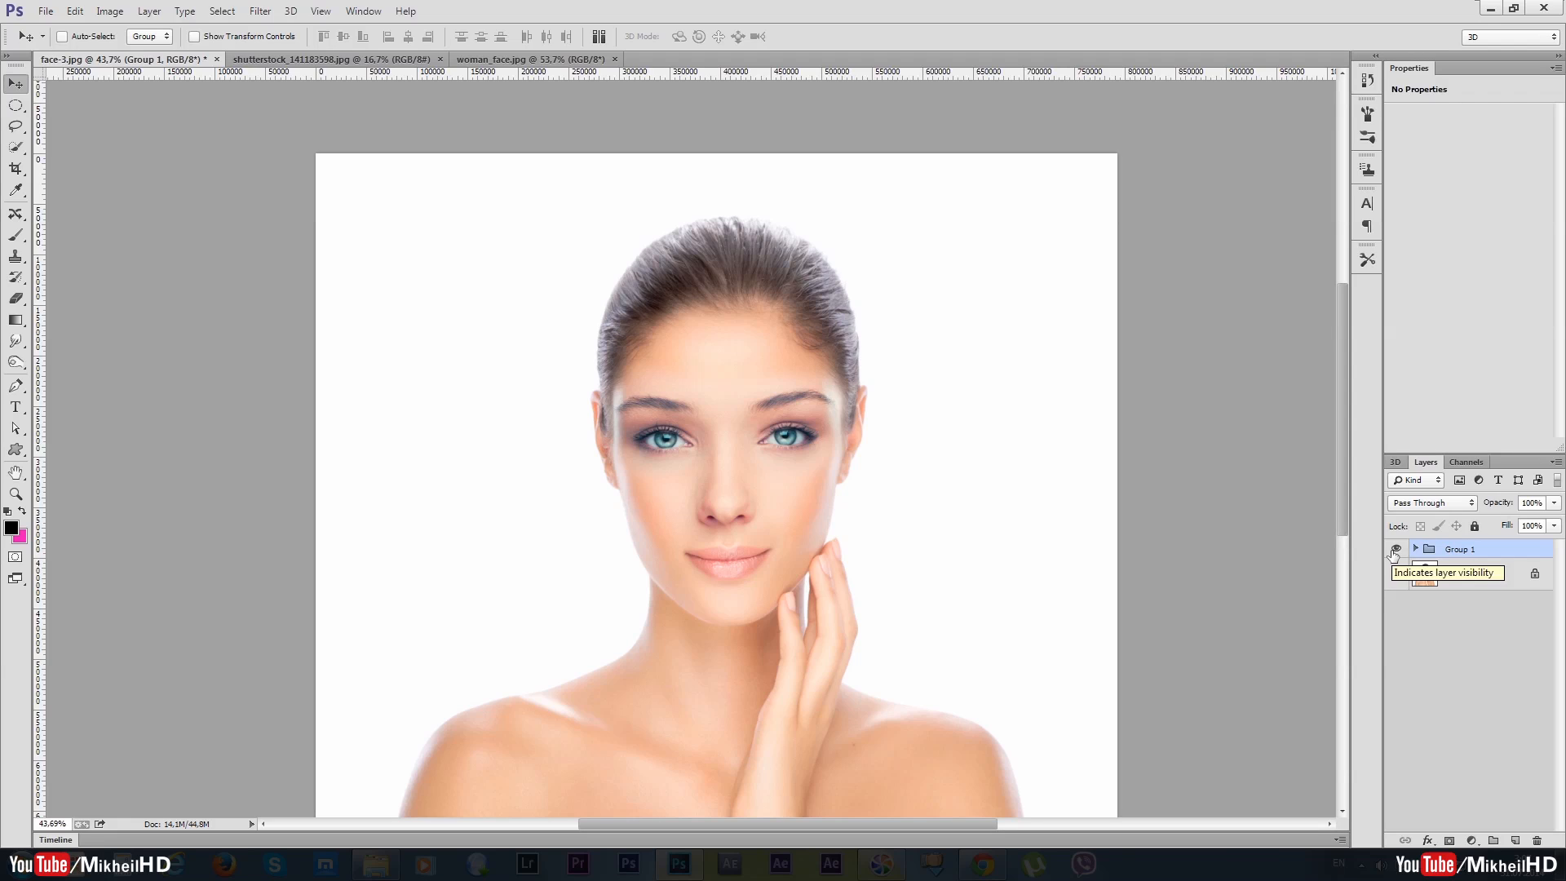
pyautogui.click(1395, 551)
pyautogui.click(1396, 552)
pyautogui.click(1396, 552)
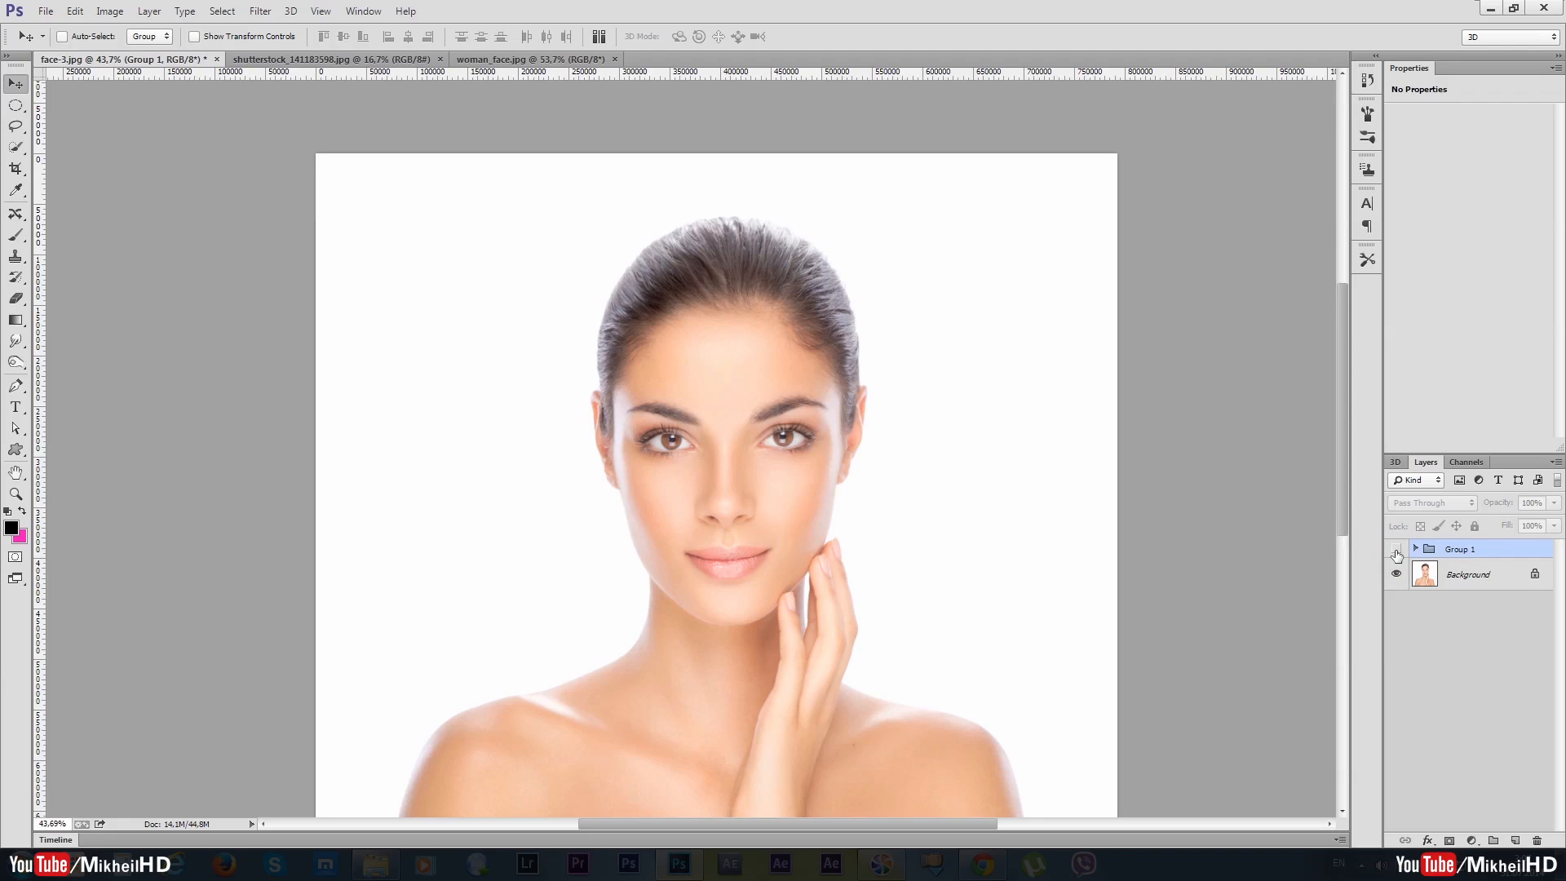
pyautogui.click(1396, 552)
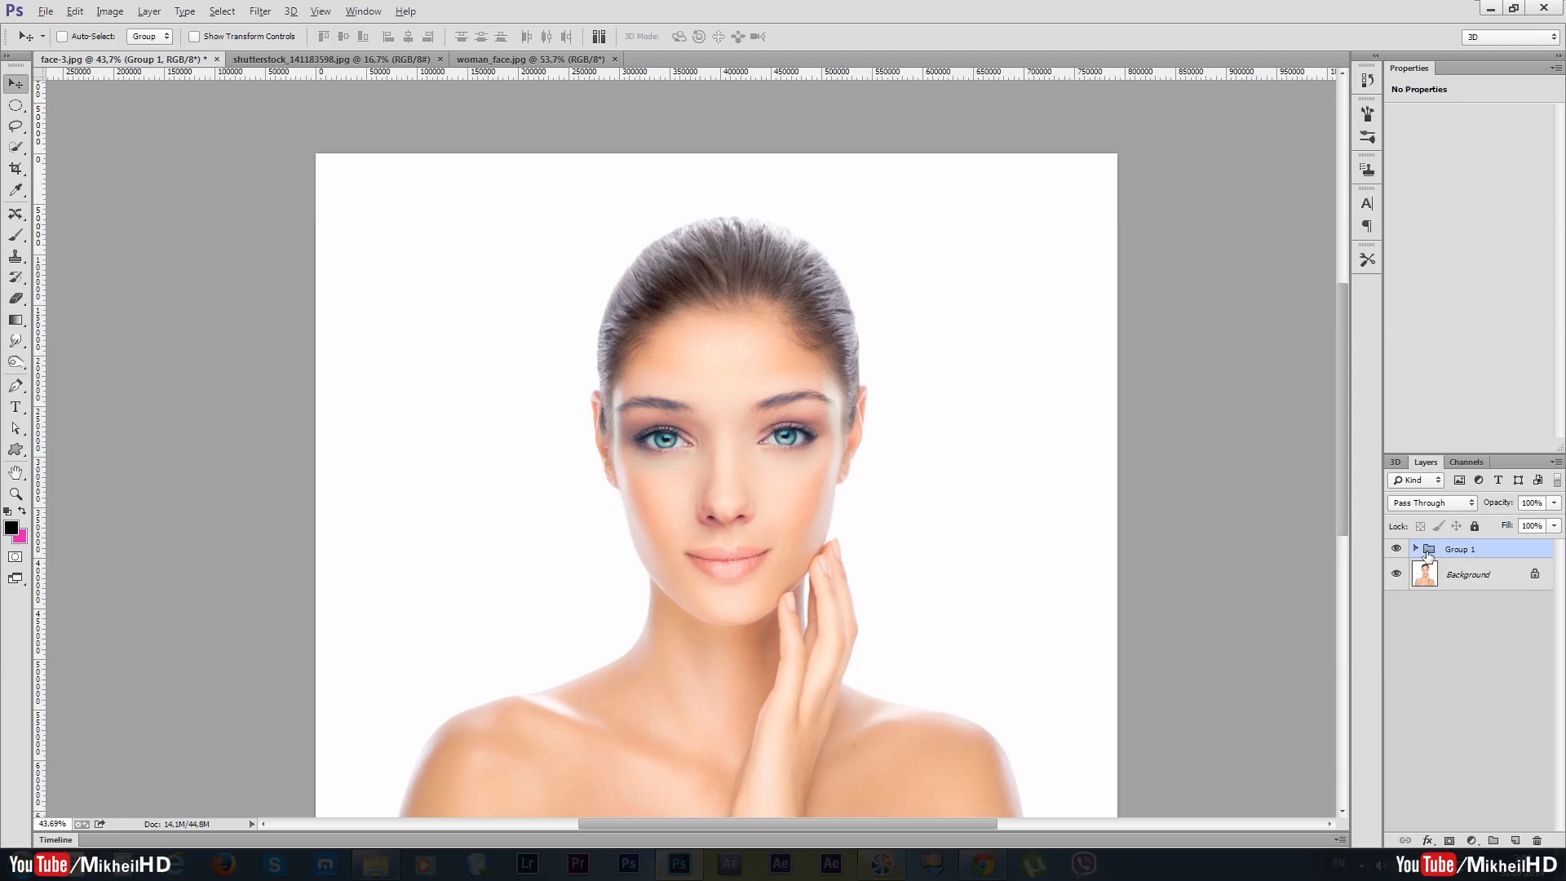
# Step: Examine the finished composite up close and as a whole image
pyautogui.scroll(-3, 747, 565)
pyautogui.scroll(4, 738, 418)
pyautogui.scroll(2, 739, 421)
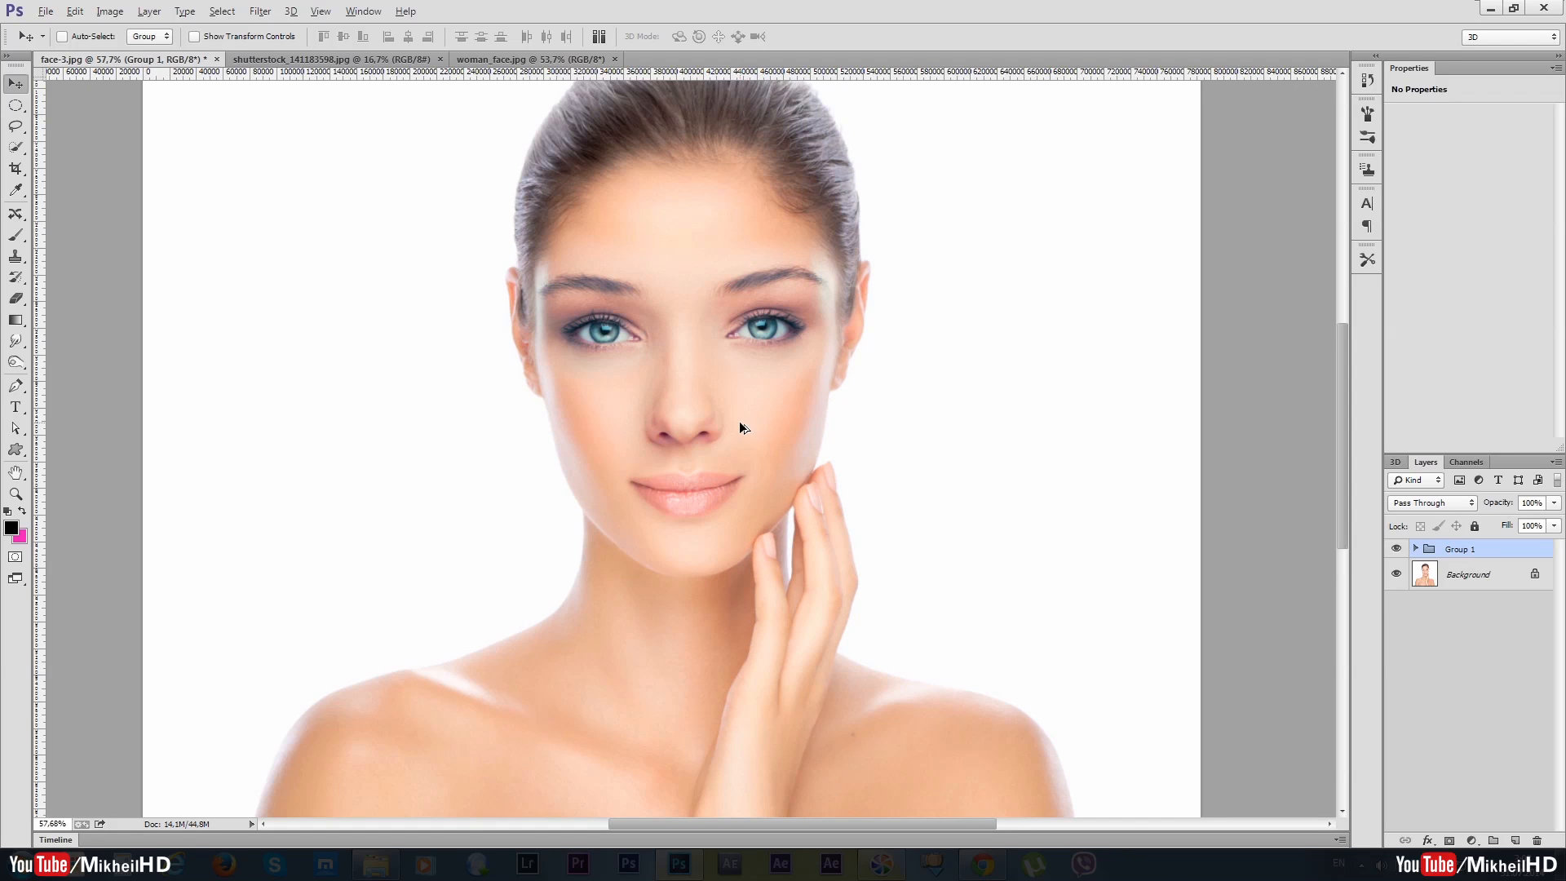
pyautogui.moveTo(759, 326); pyautogui.dragTo(748, 450)
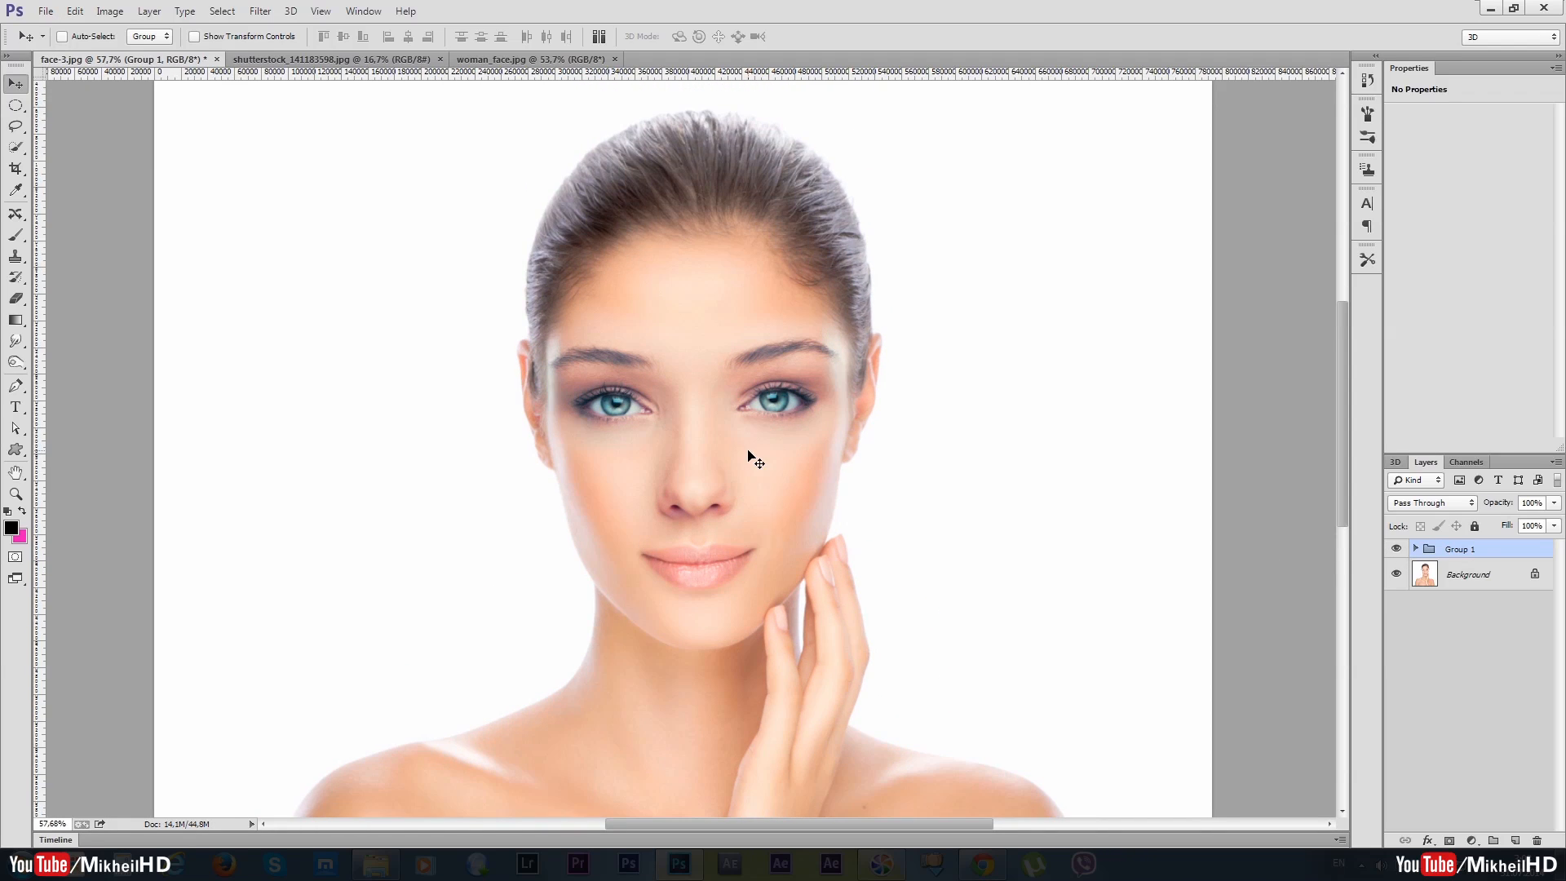
pyautogui.scroll(-3, 765, 478)
pyautogui.scroll(-1, 834, 472)
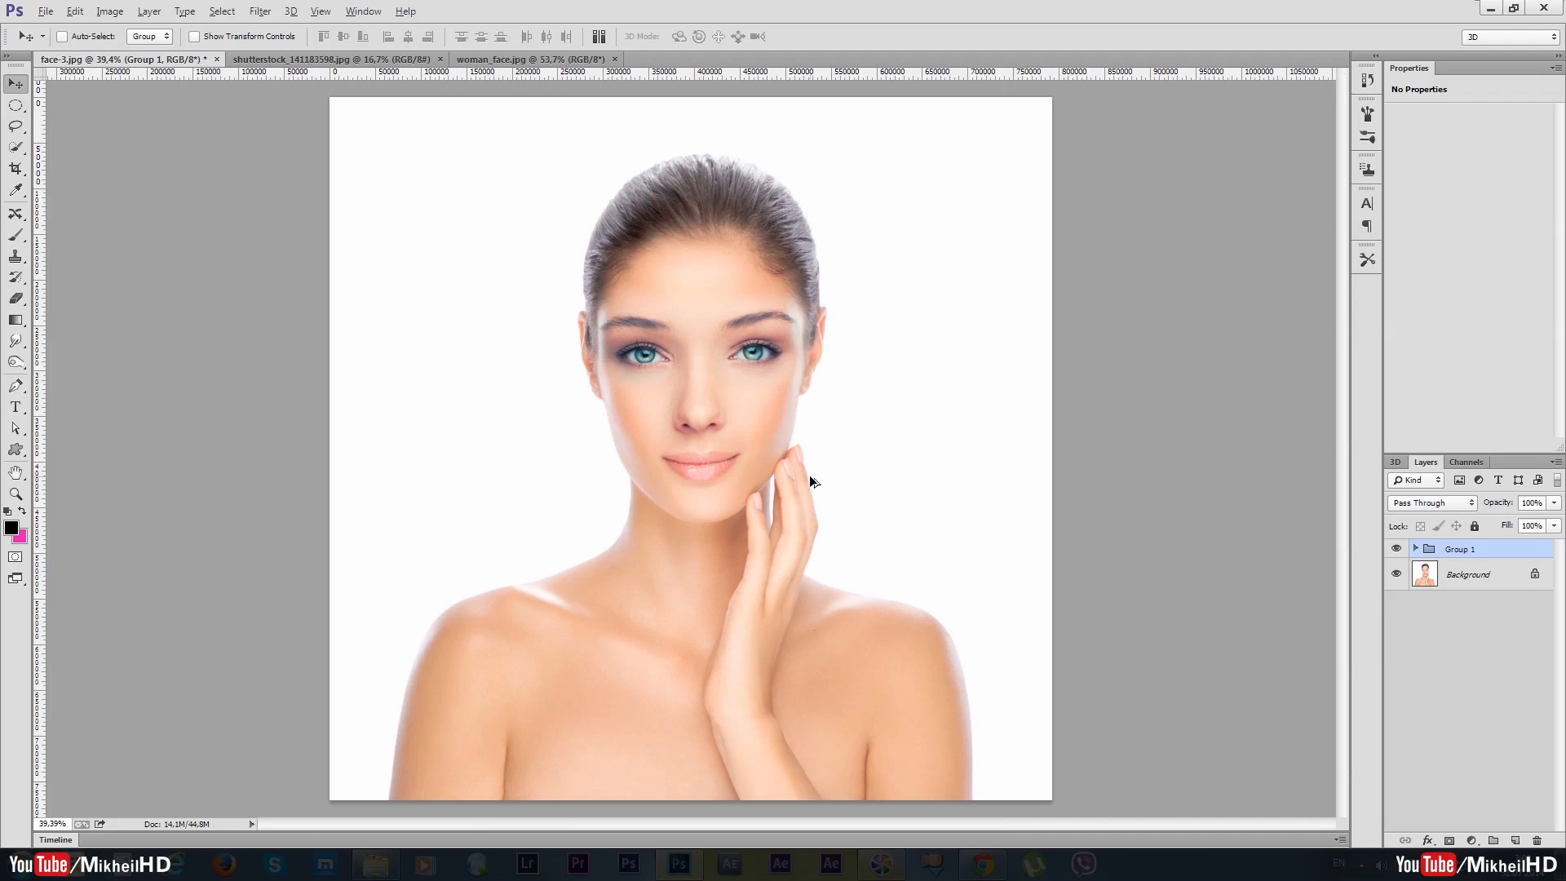
pyautogui.press('alt')
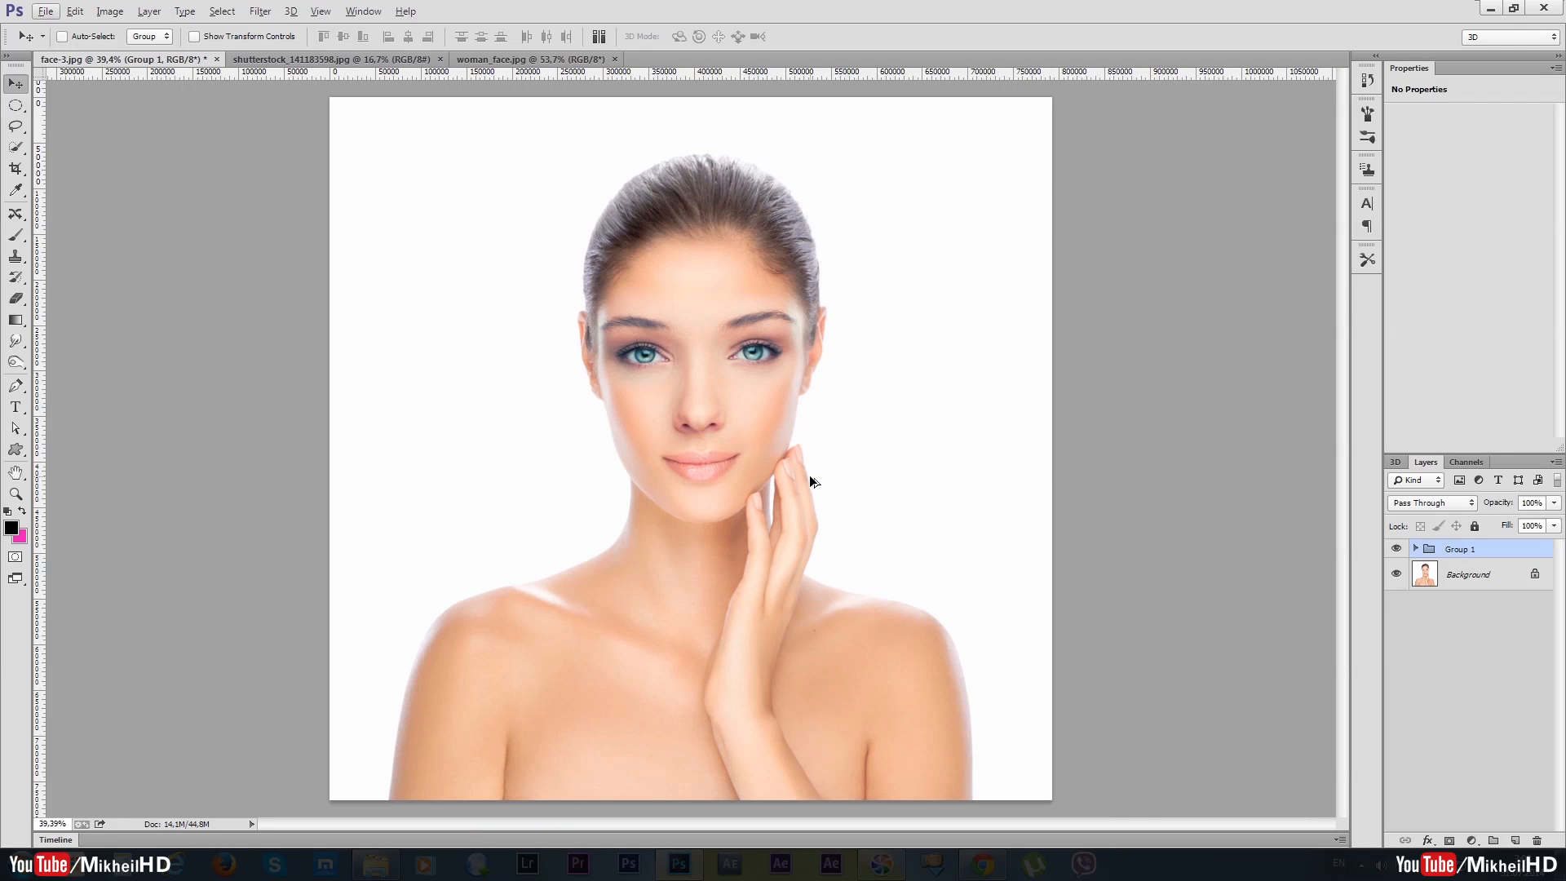